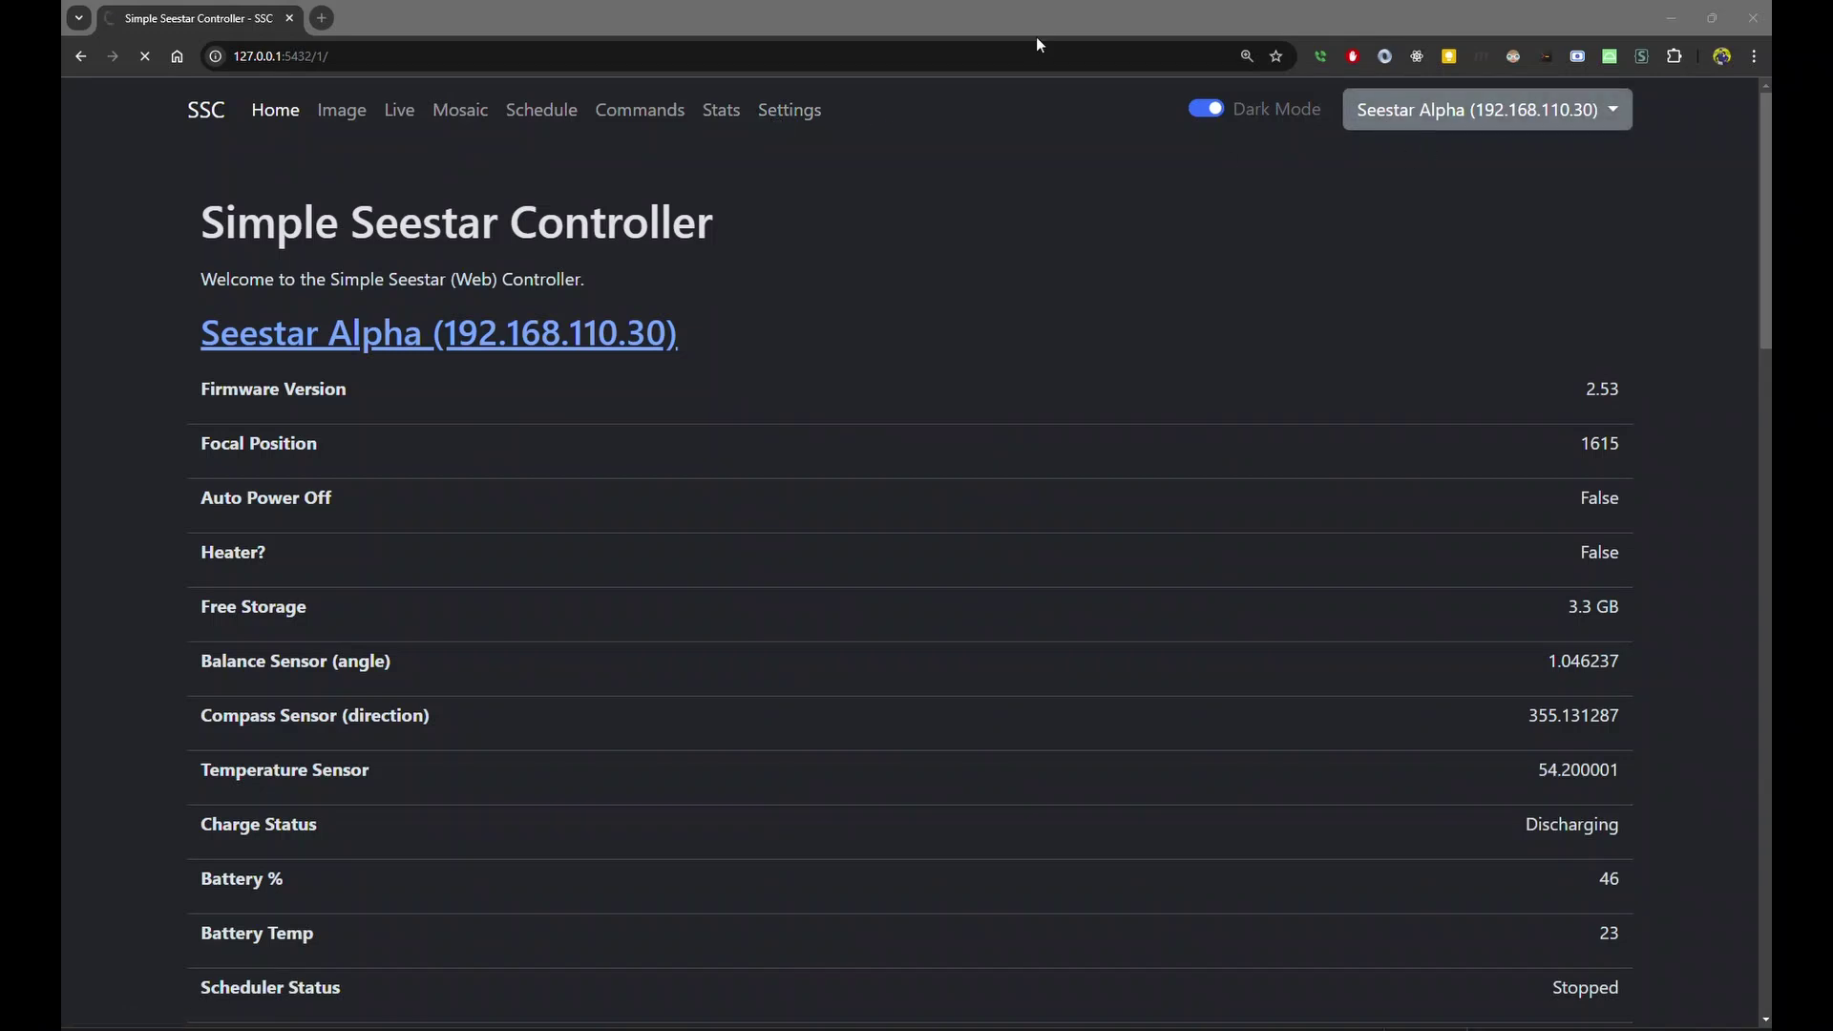
Review the list of available telescopes and the Seestar Alpha status readings on the home page.
{"action": "left_click", "coordinate": [396, 55]}
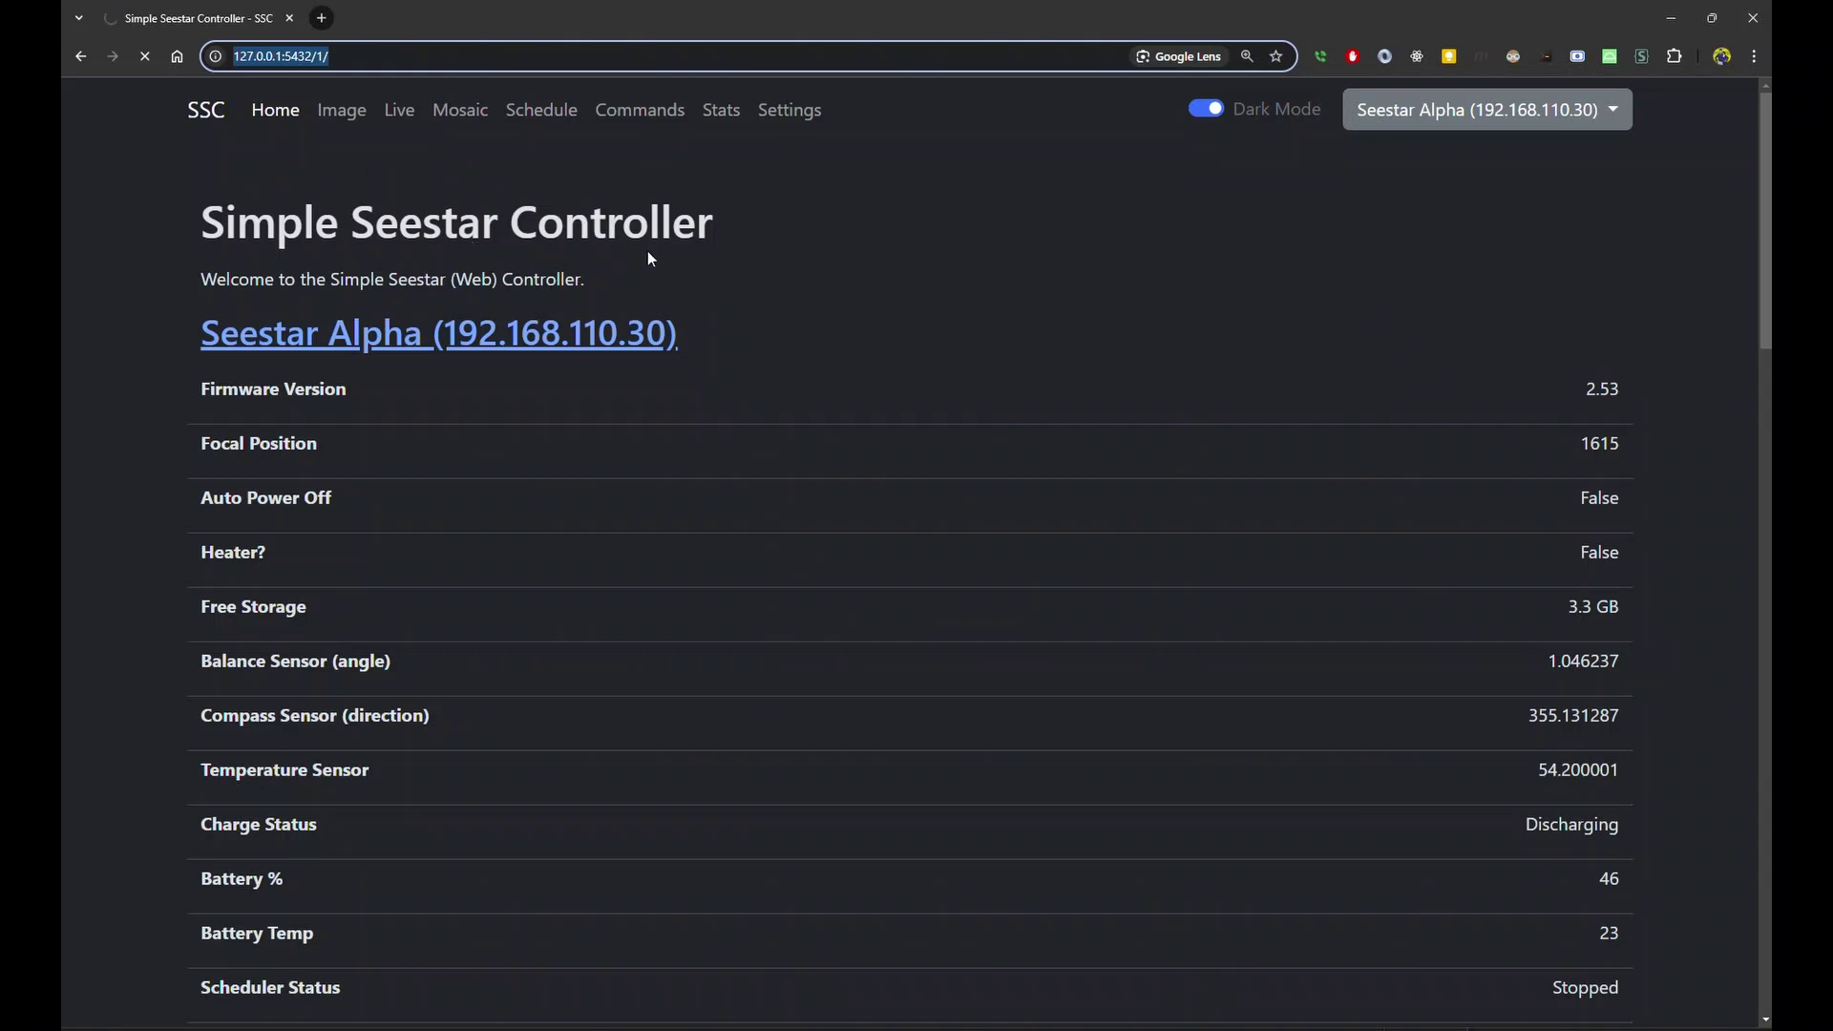
{"action": "left_click", "coordinate": [1616, 111]}
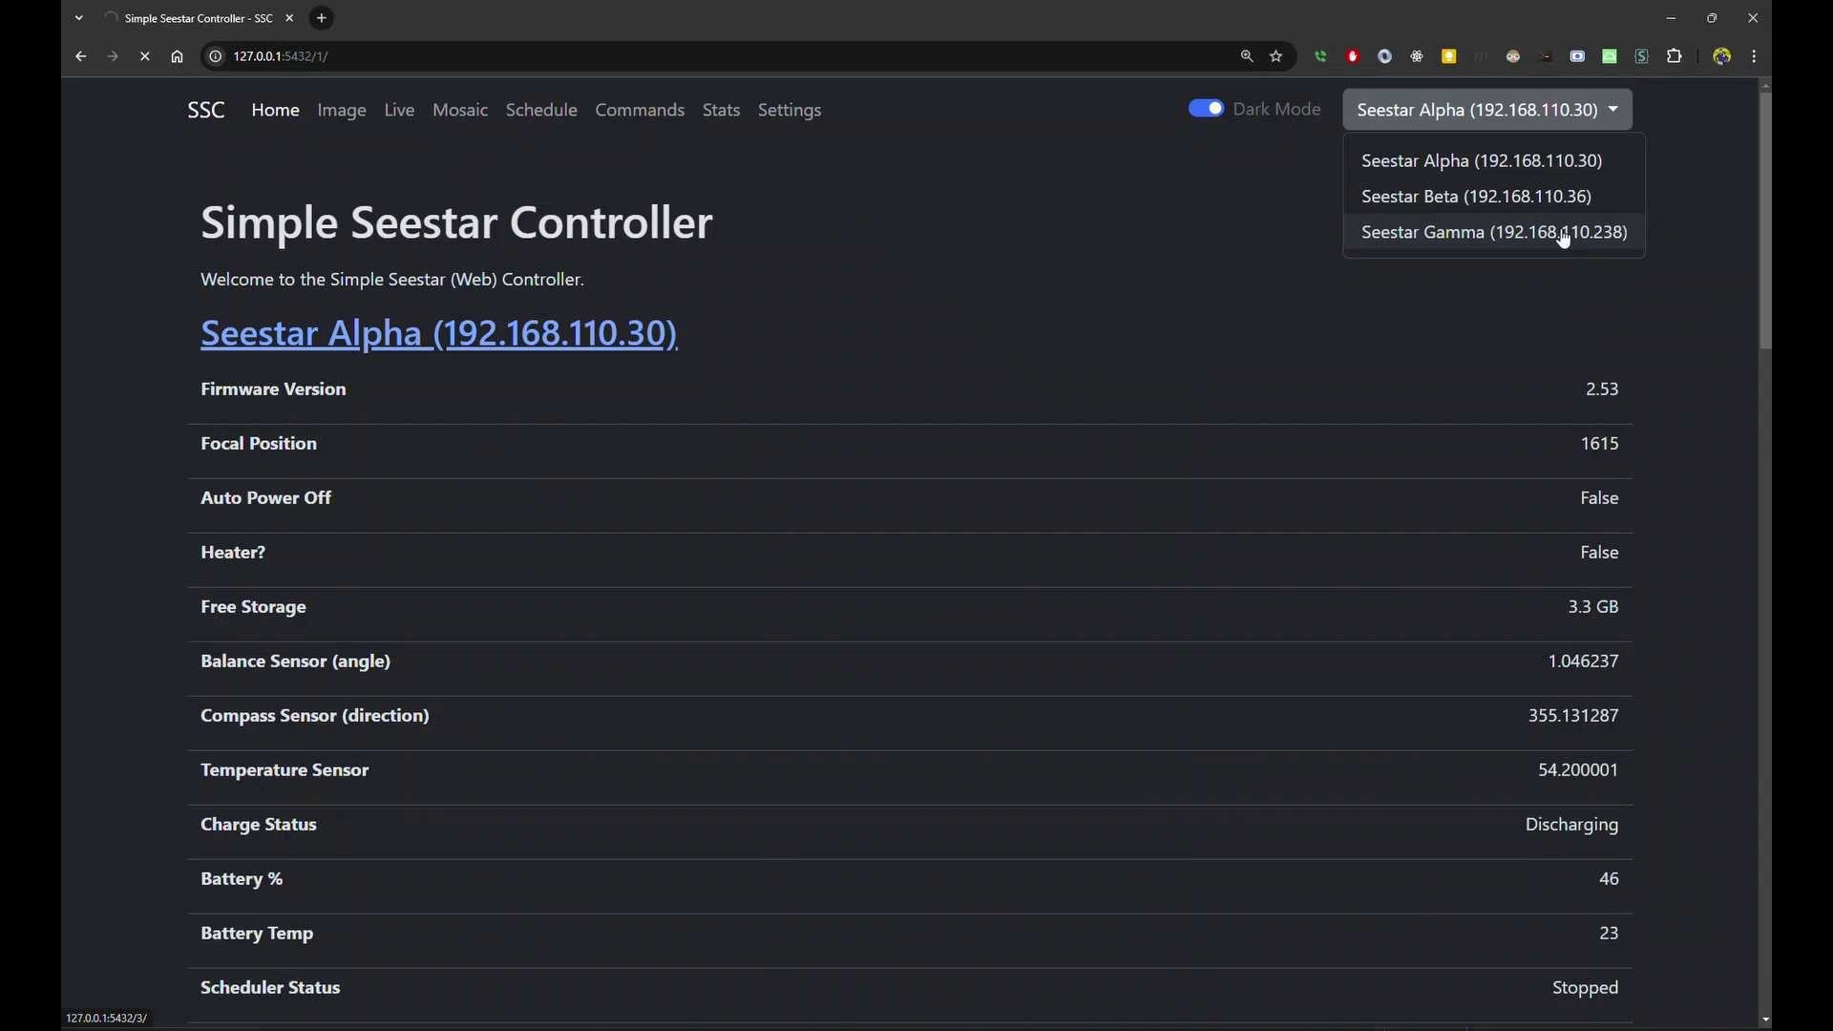
{"action": "left_click", "coordinate": [1030, 250]}
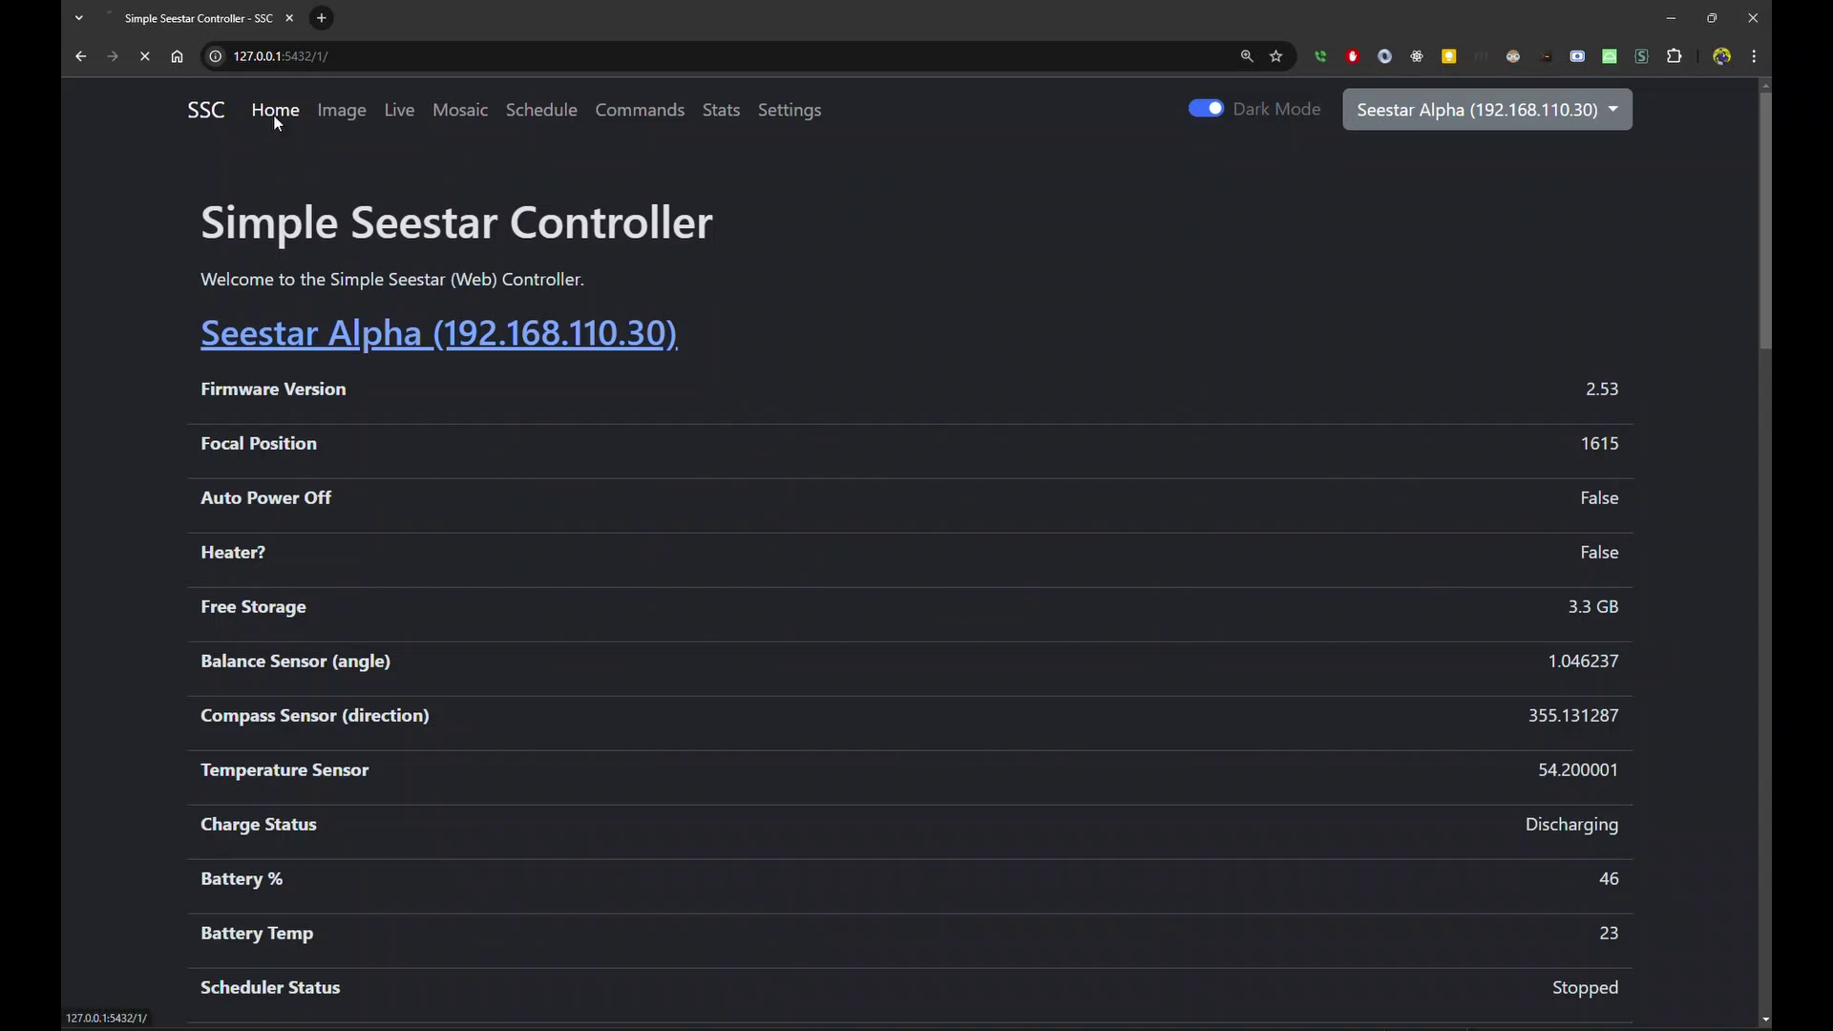
{"action": "scroll", "coordinate": [399, 713], "scroll_direction": "down", "scroll_amount": 2}
{"action": "scroll", "coordinate": [399, 714], "scroll_direction": "up", "scroll_amount": 1}
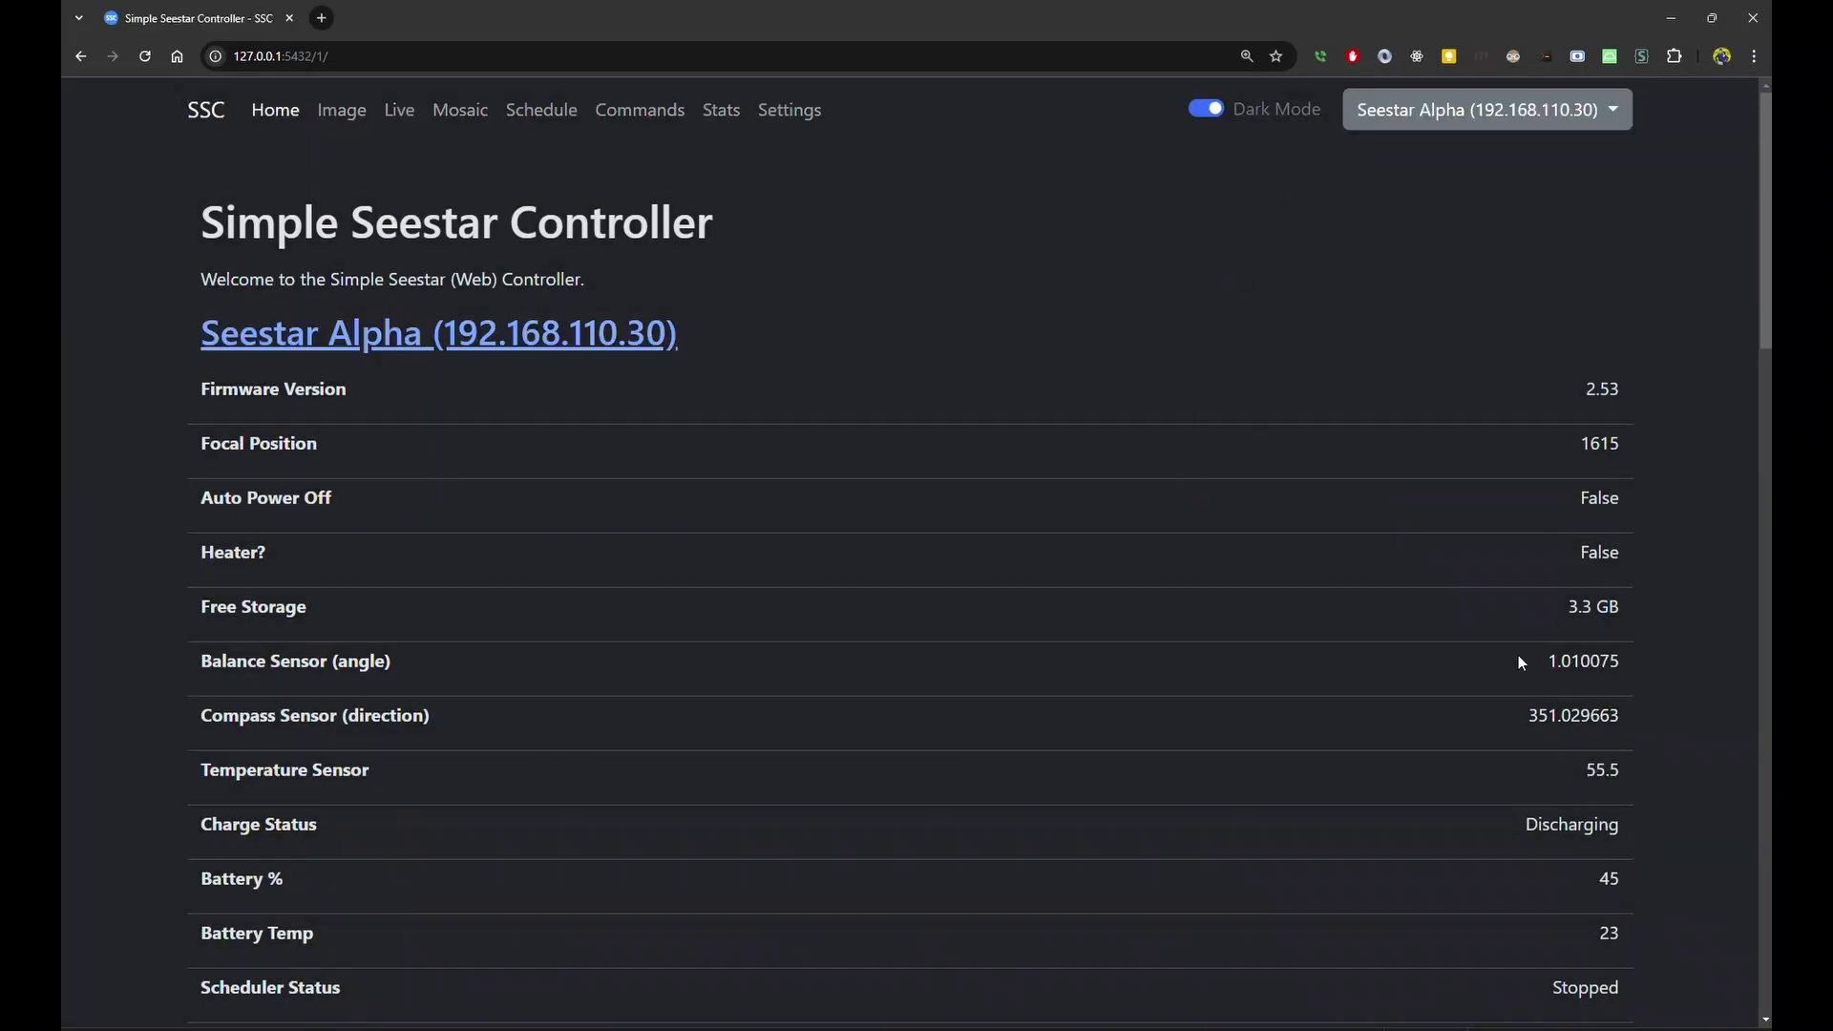
{"action": "scroll", "coordinate": [1517, 655], "scroll_direction": "down", "scroll_amount": 2}
{"action": "scroll", "coordinate": [1545, 739], "scroll_direction": "down", "scroll_amount": 5}
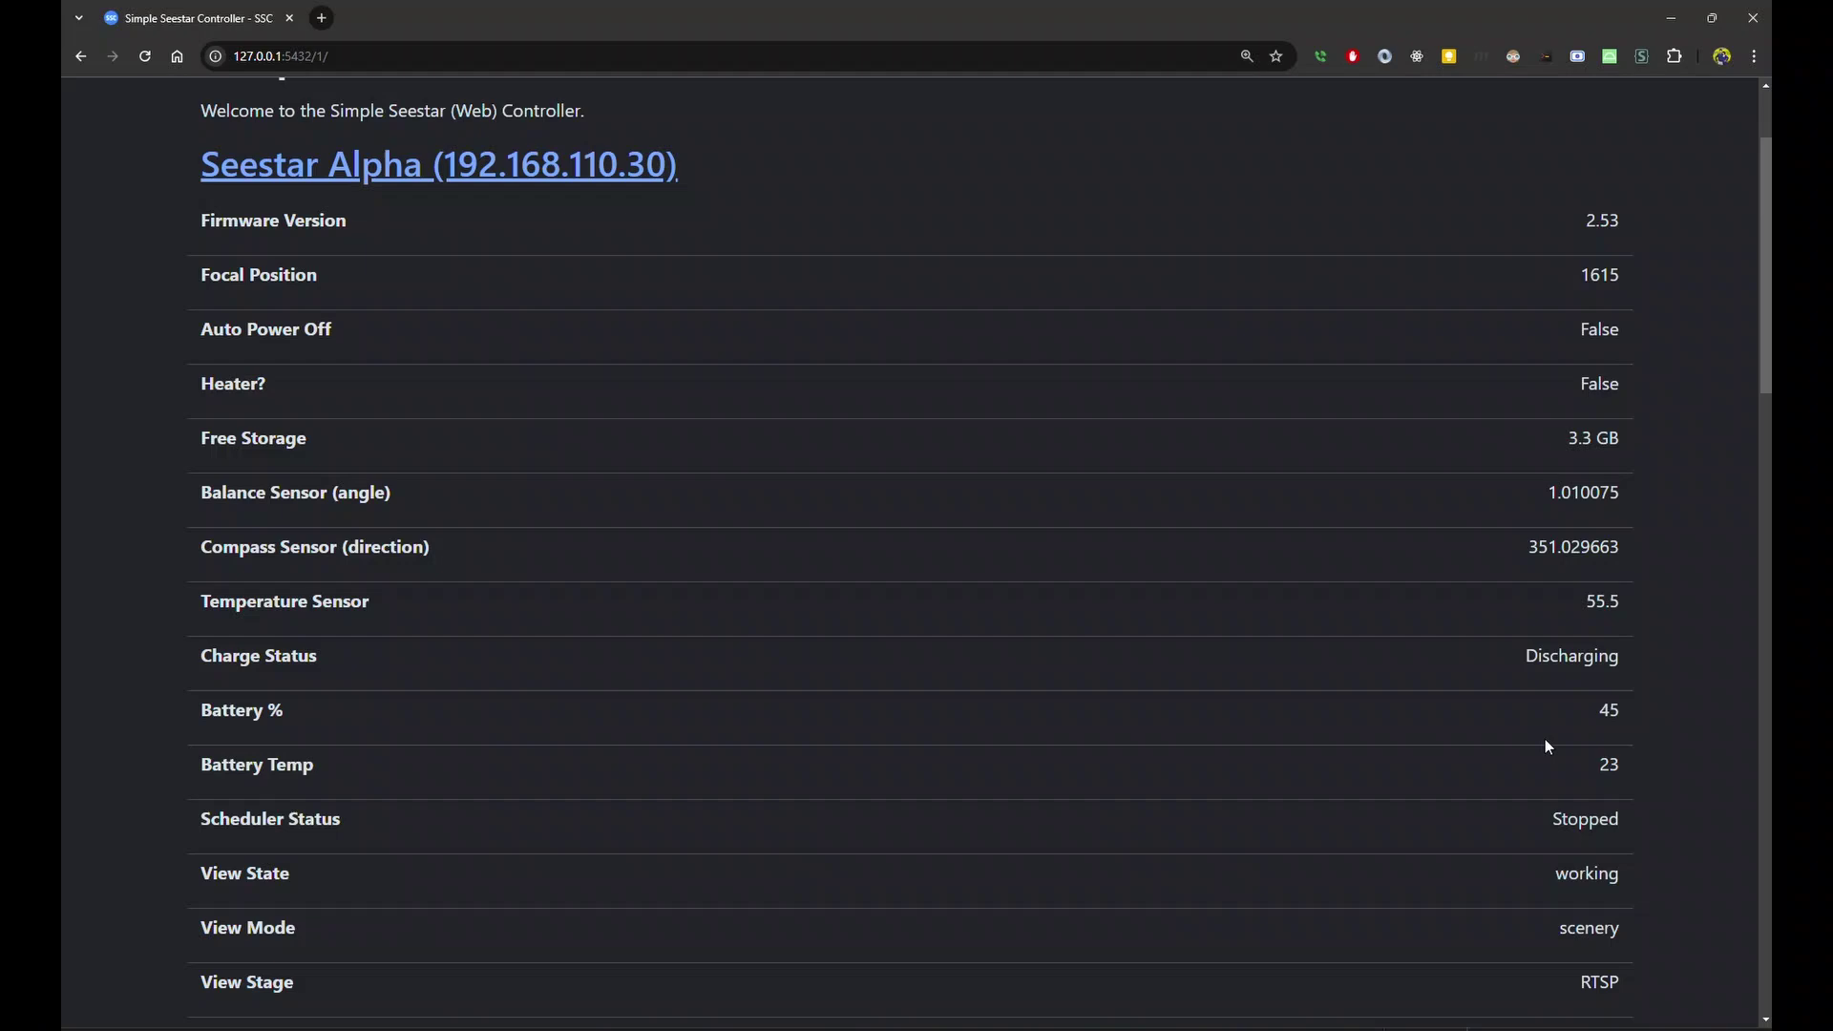
{"action": "scroll", "coordinate": [1547, 746], "scroll_direction": "down", "scroll_amount": 1}
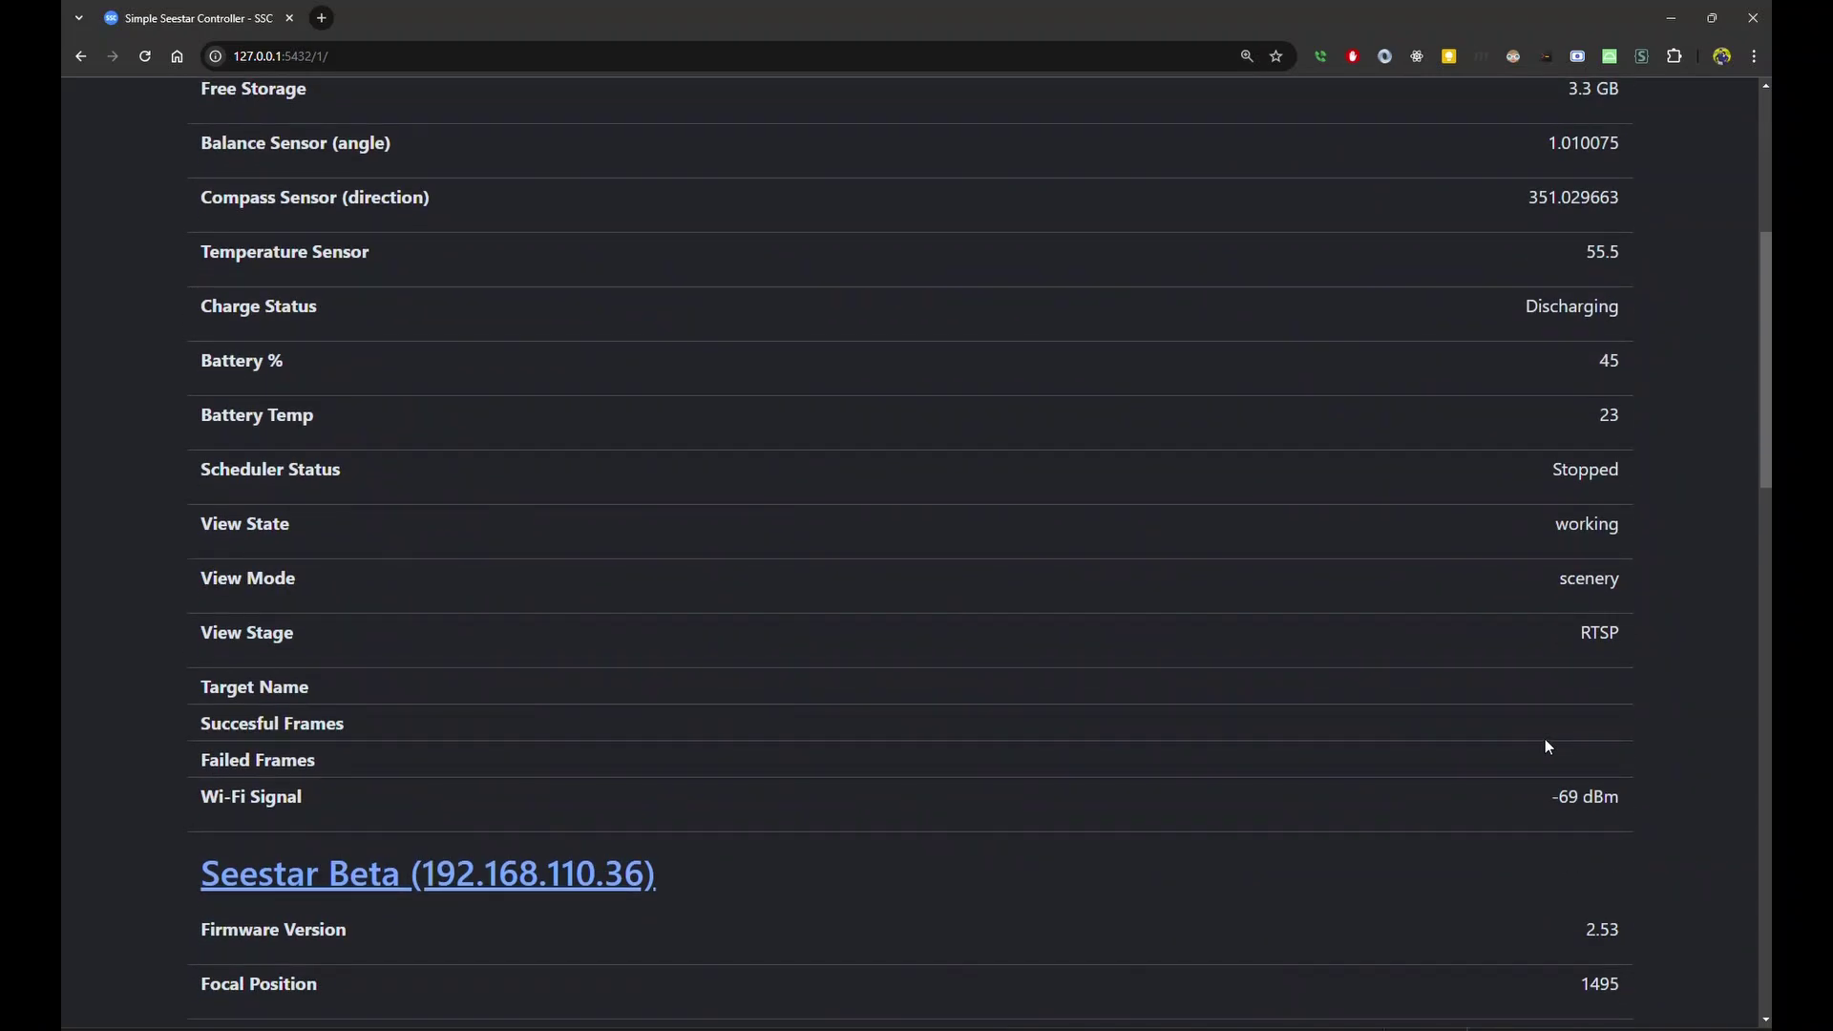
{"action": "scroll", "coordinate": [1546, 747], "scroll_direction": "up", "scroll_amount": 7}
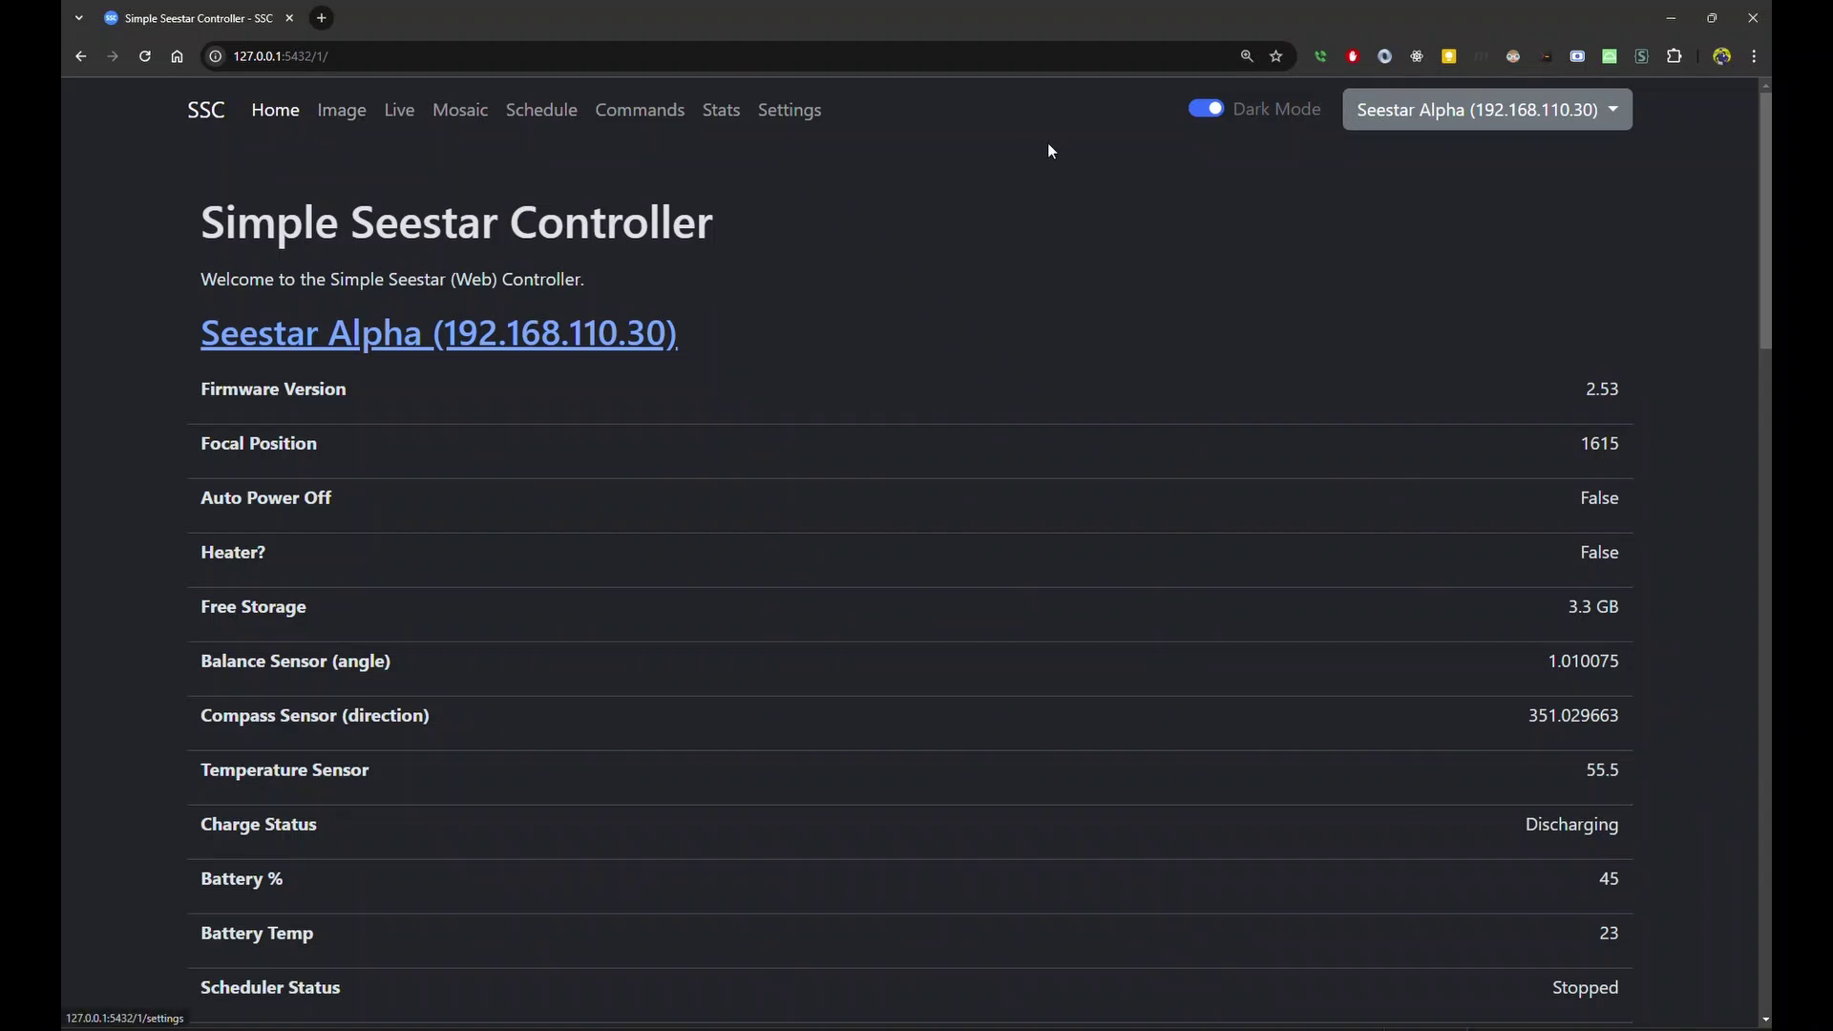
Switch the active telescope to Seestar Beta and look over the device status on its home page.
{"action": "left_click", "coordinate": [1546, 127]}
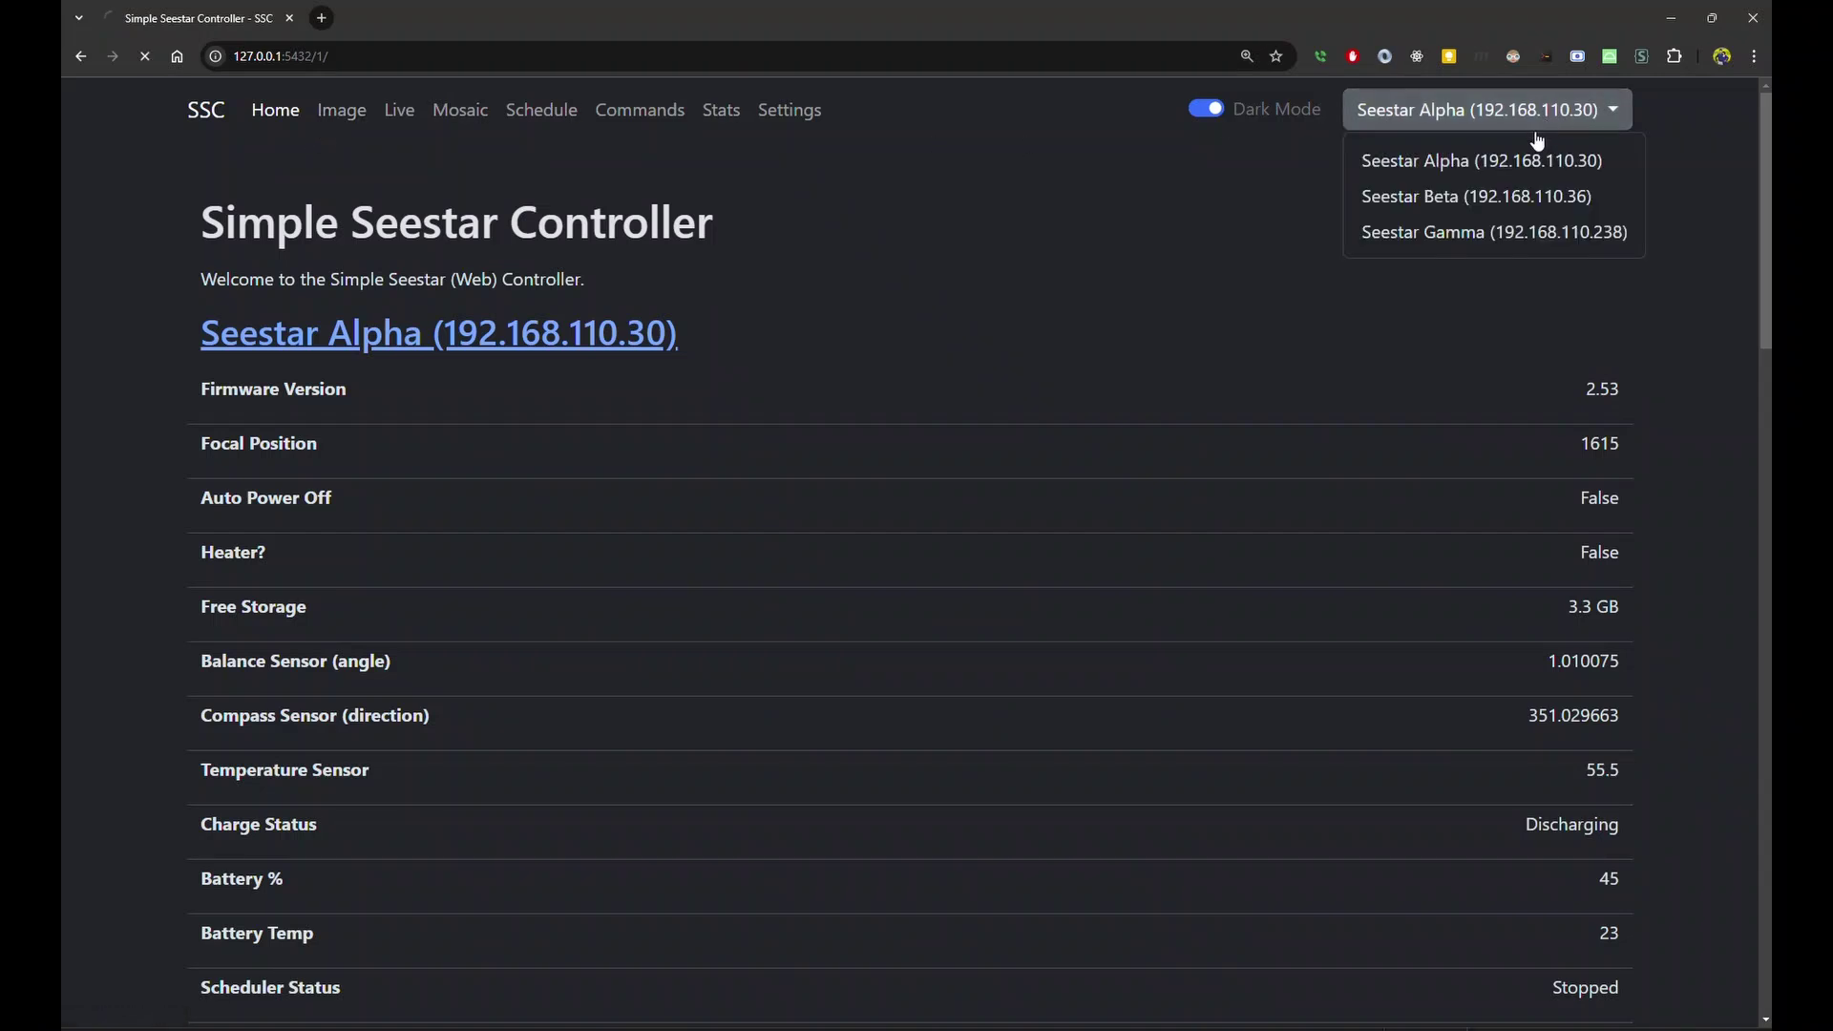
{"action": "left_click", "coordinate": [1517, 206]}
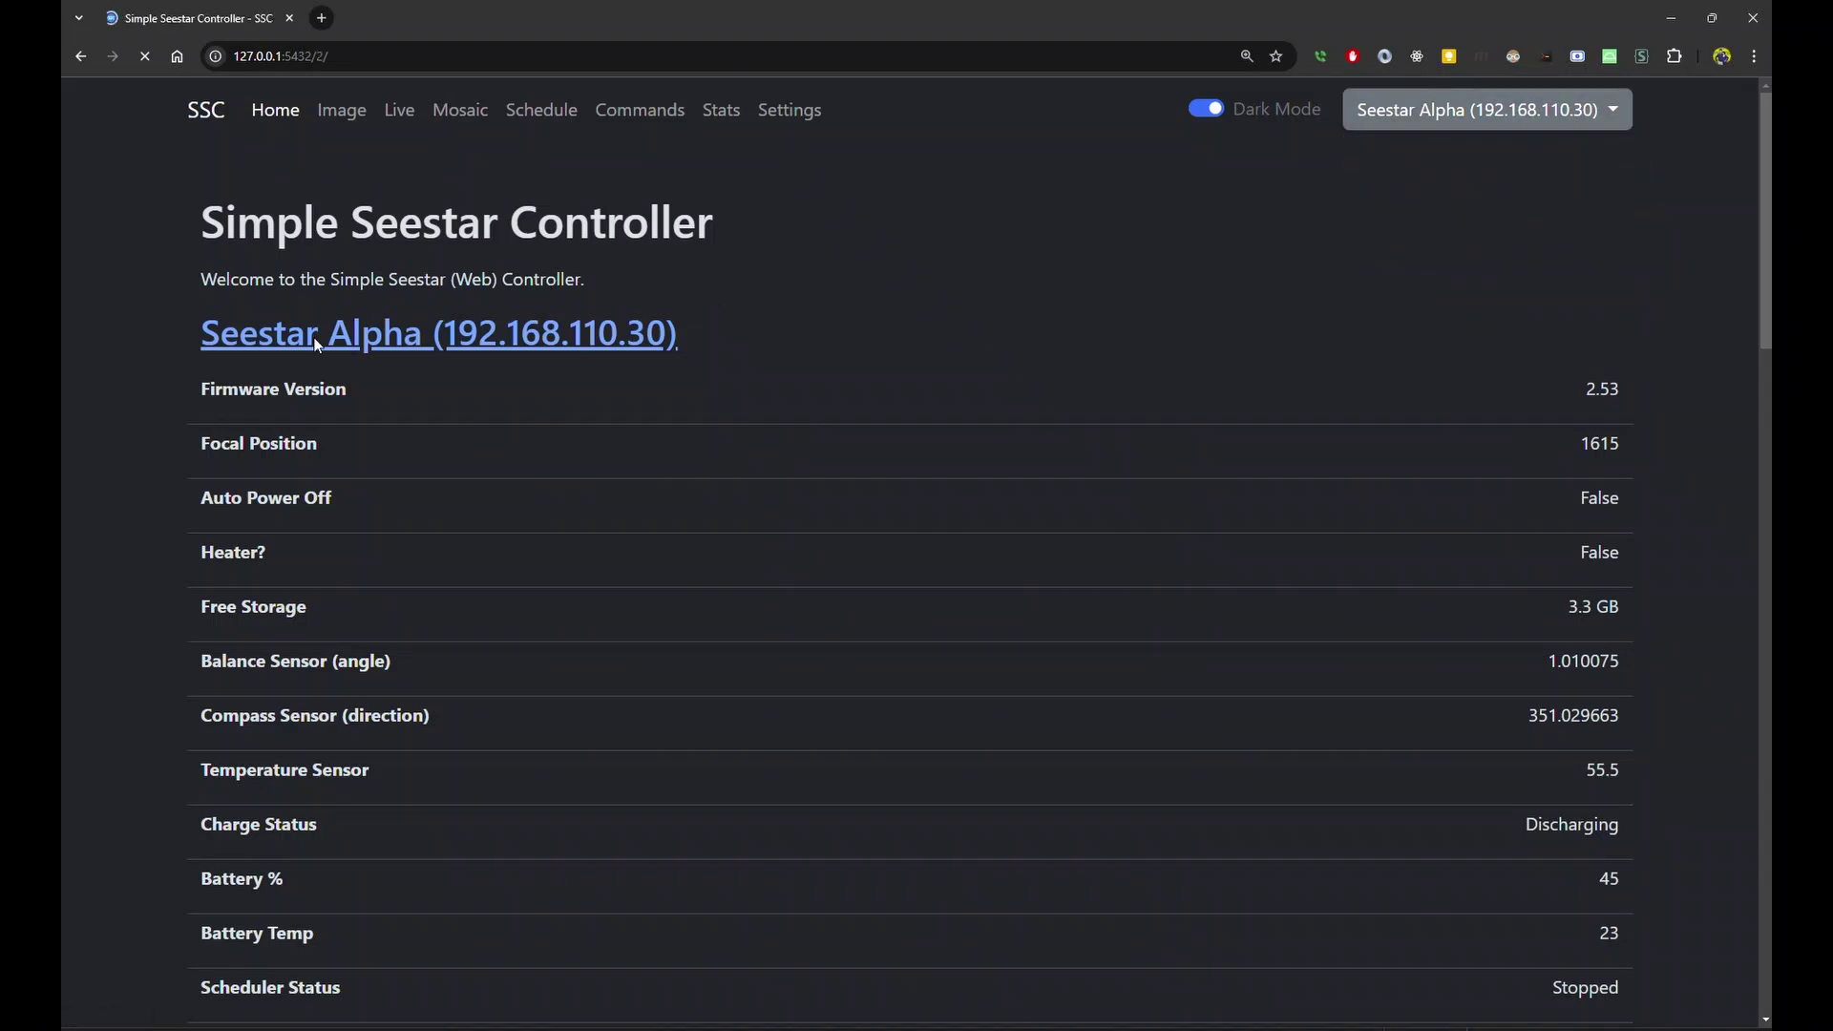
{"action": "scroll", "coordinate": [322, 626], "scroll_direction": "down", "scroll_amount": 4}
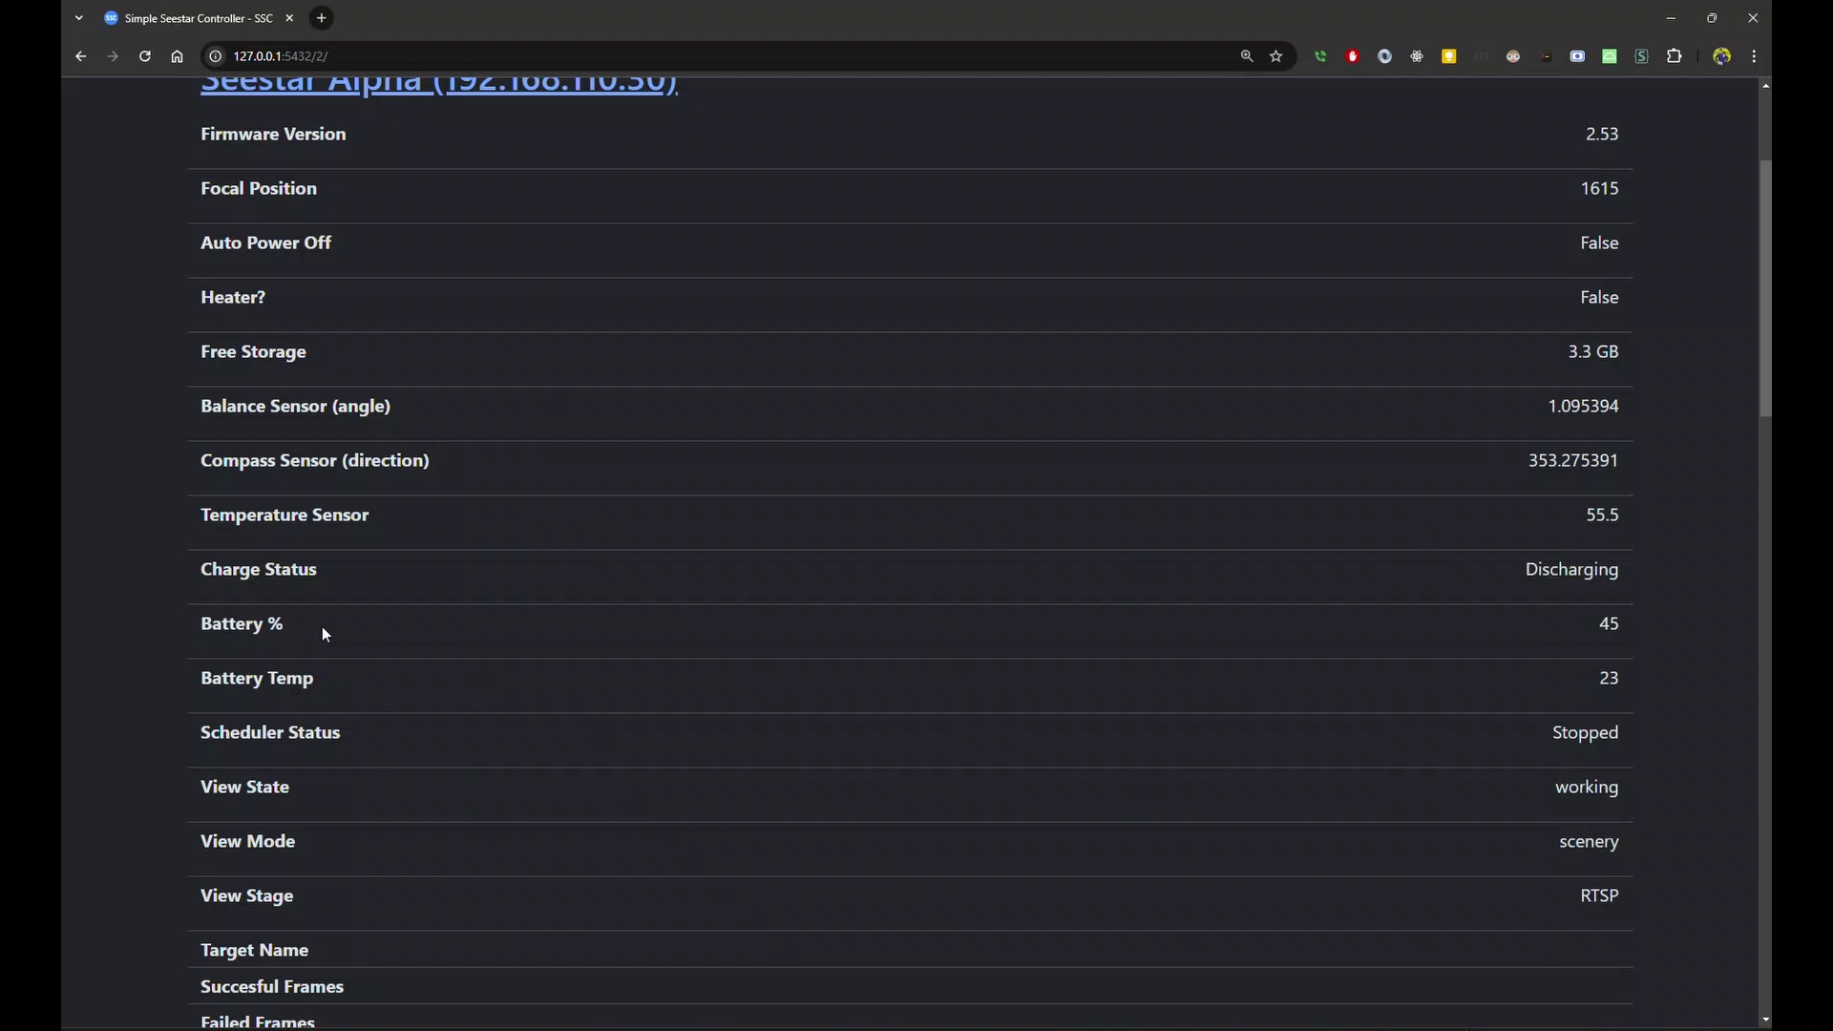
{"action": "scroll", "coordinate": [323, 626], "scroll_direction": "up", "scroll_amount": 3}
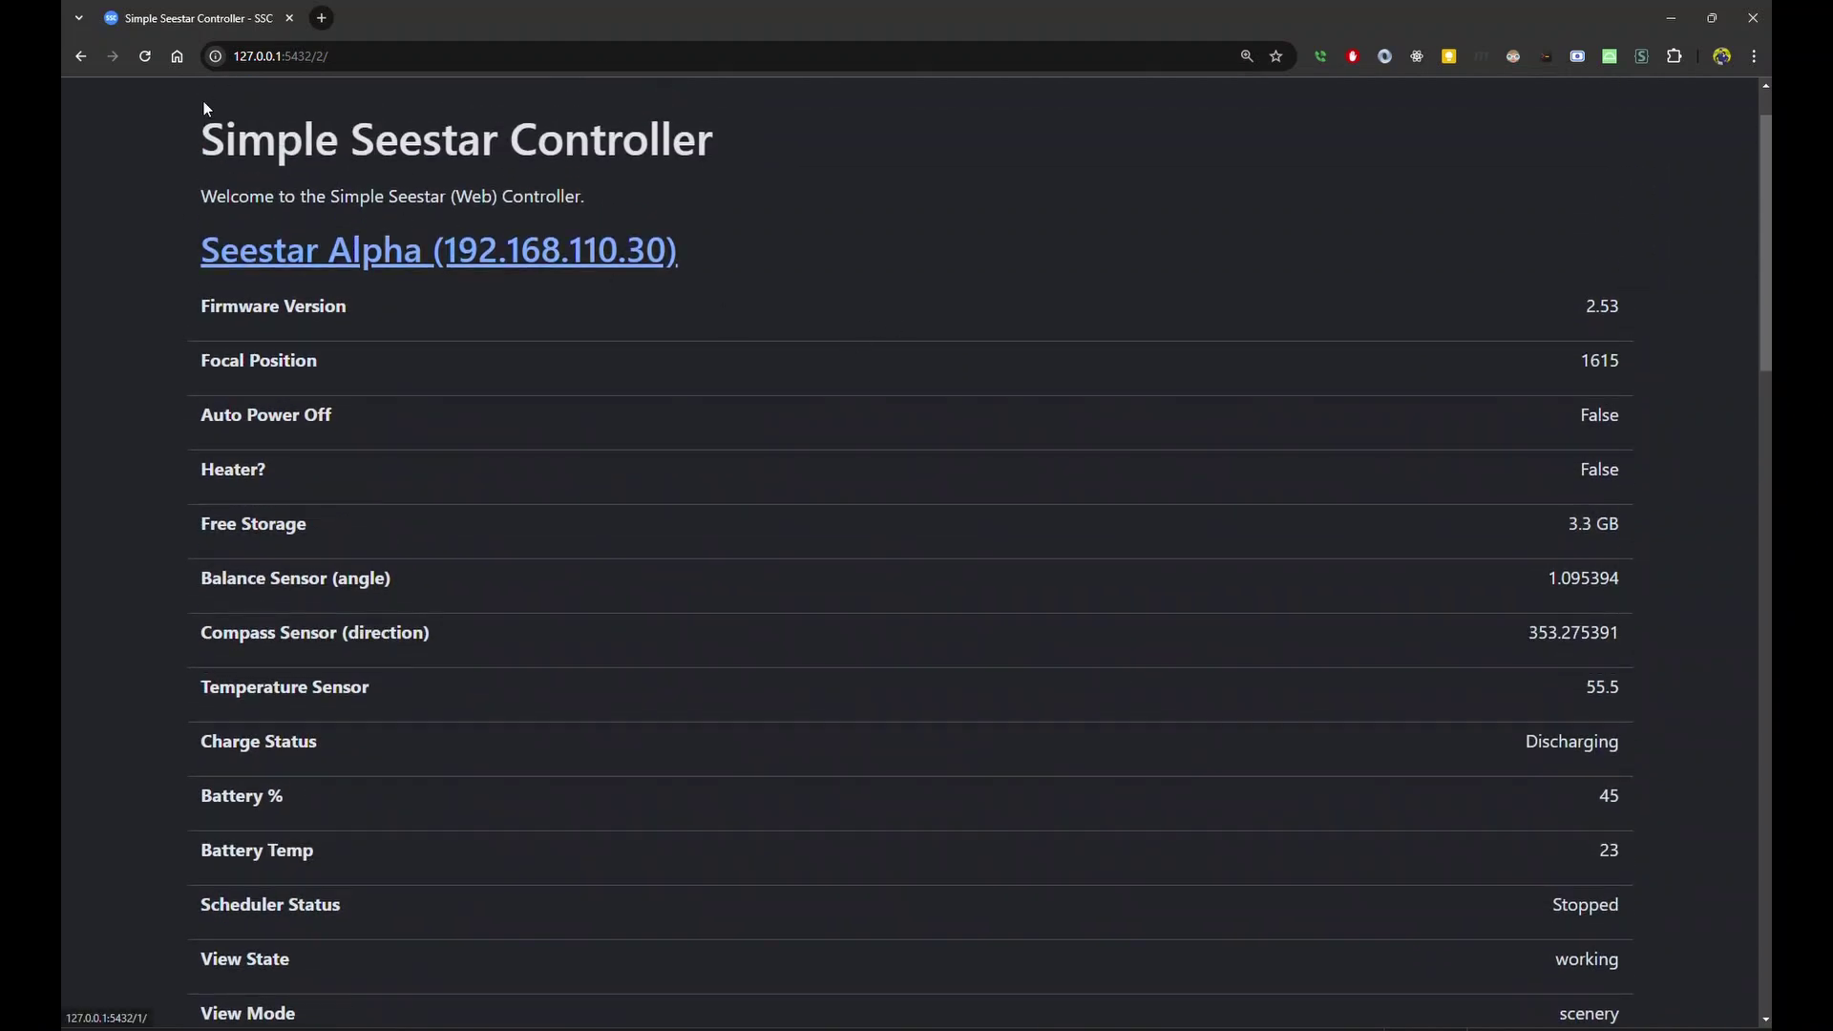
{"action": "scroll", "coordinate": [1214, 169], "scroll_direction": "up", "scroll_amount": 1}
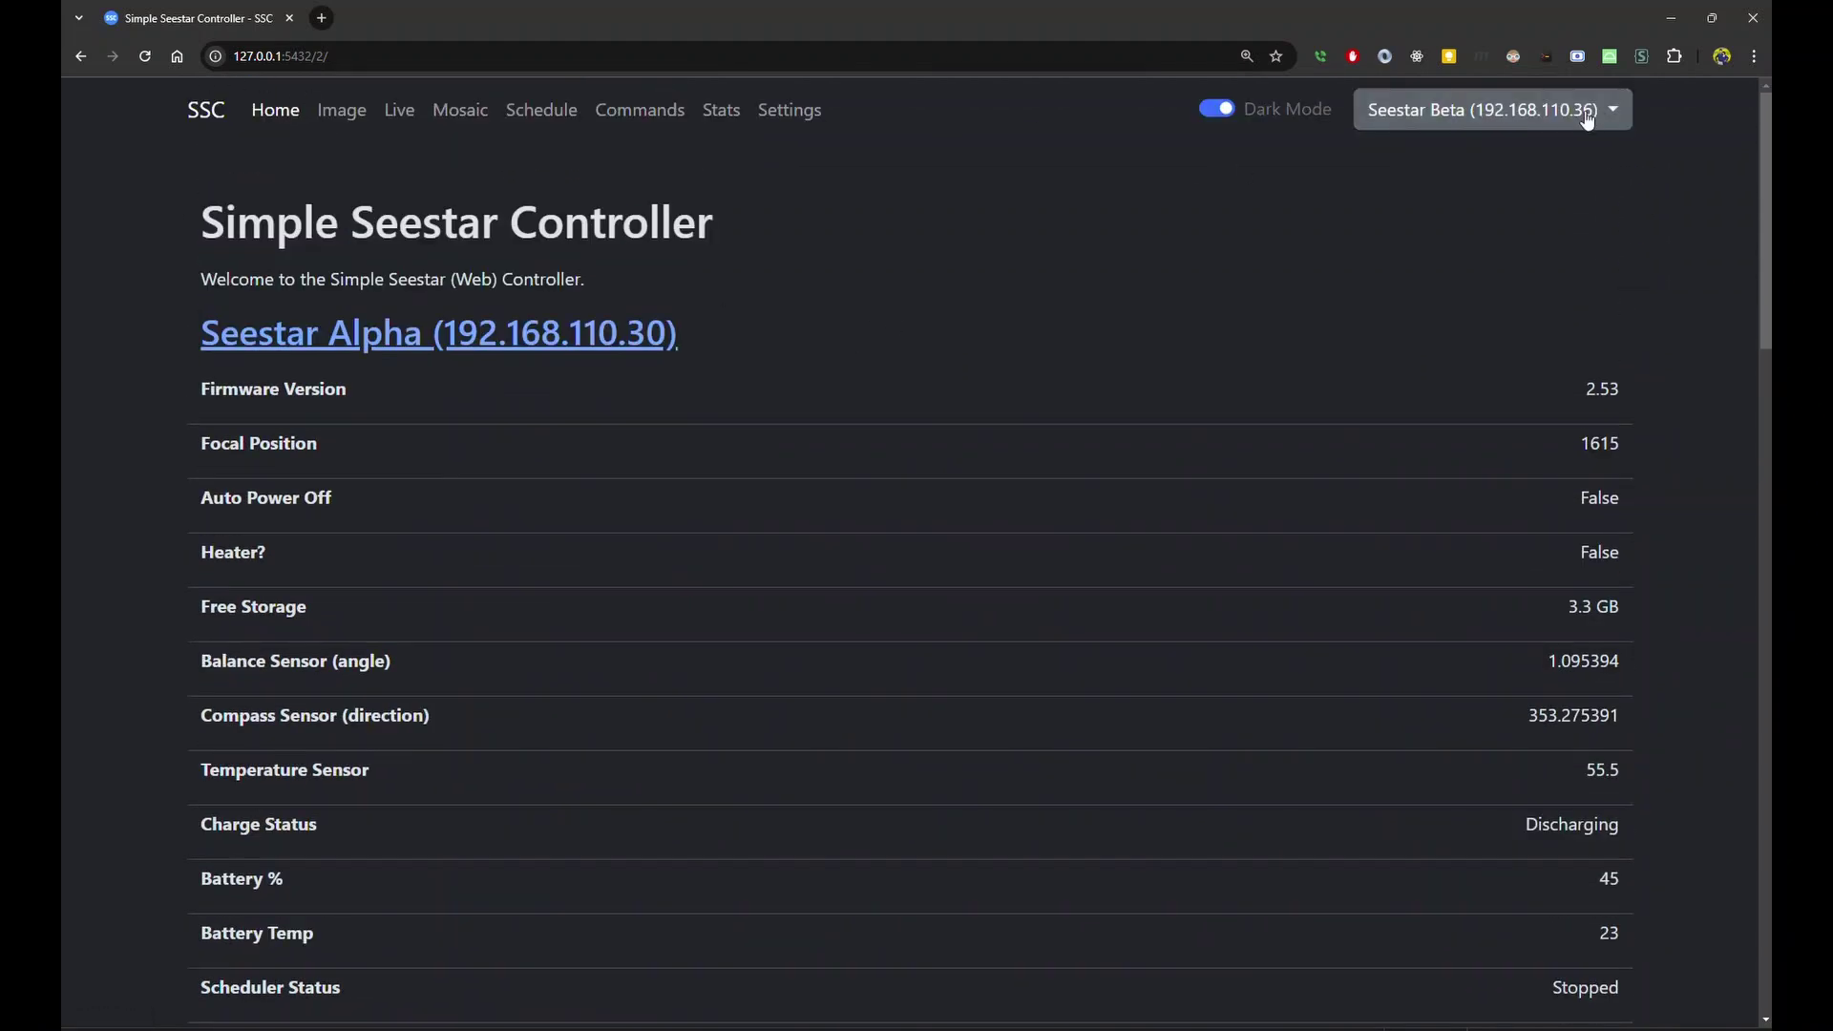
On Seestar Beta's new-image form, set the target name to andromeda and retrieve its RA/Dec from Simbad.
{"action": "left_click", "coordinate": [1526, 111]}
{"action": "left_click", "coordinate": [1517, 159]}
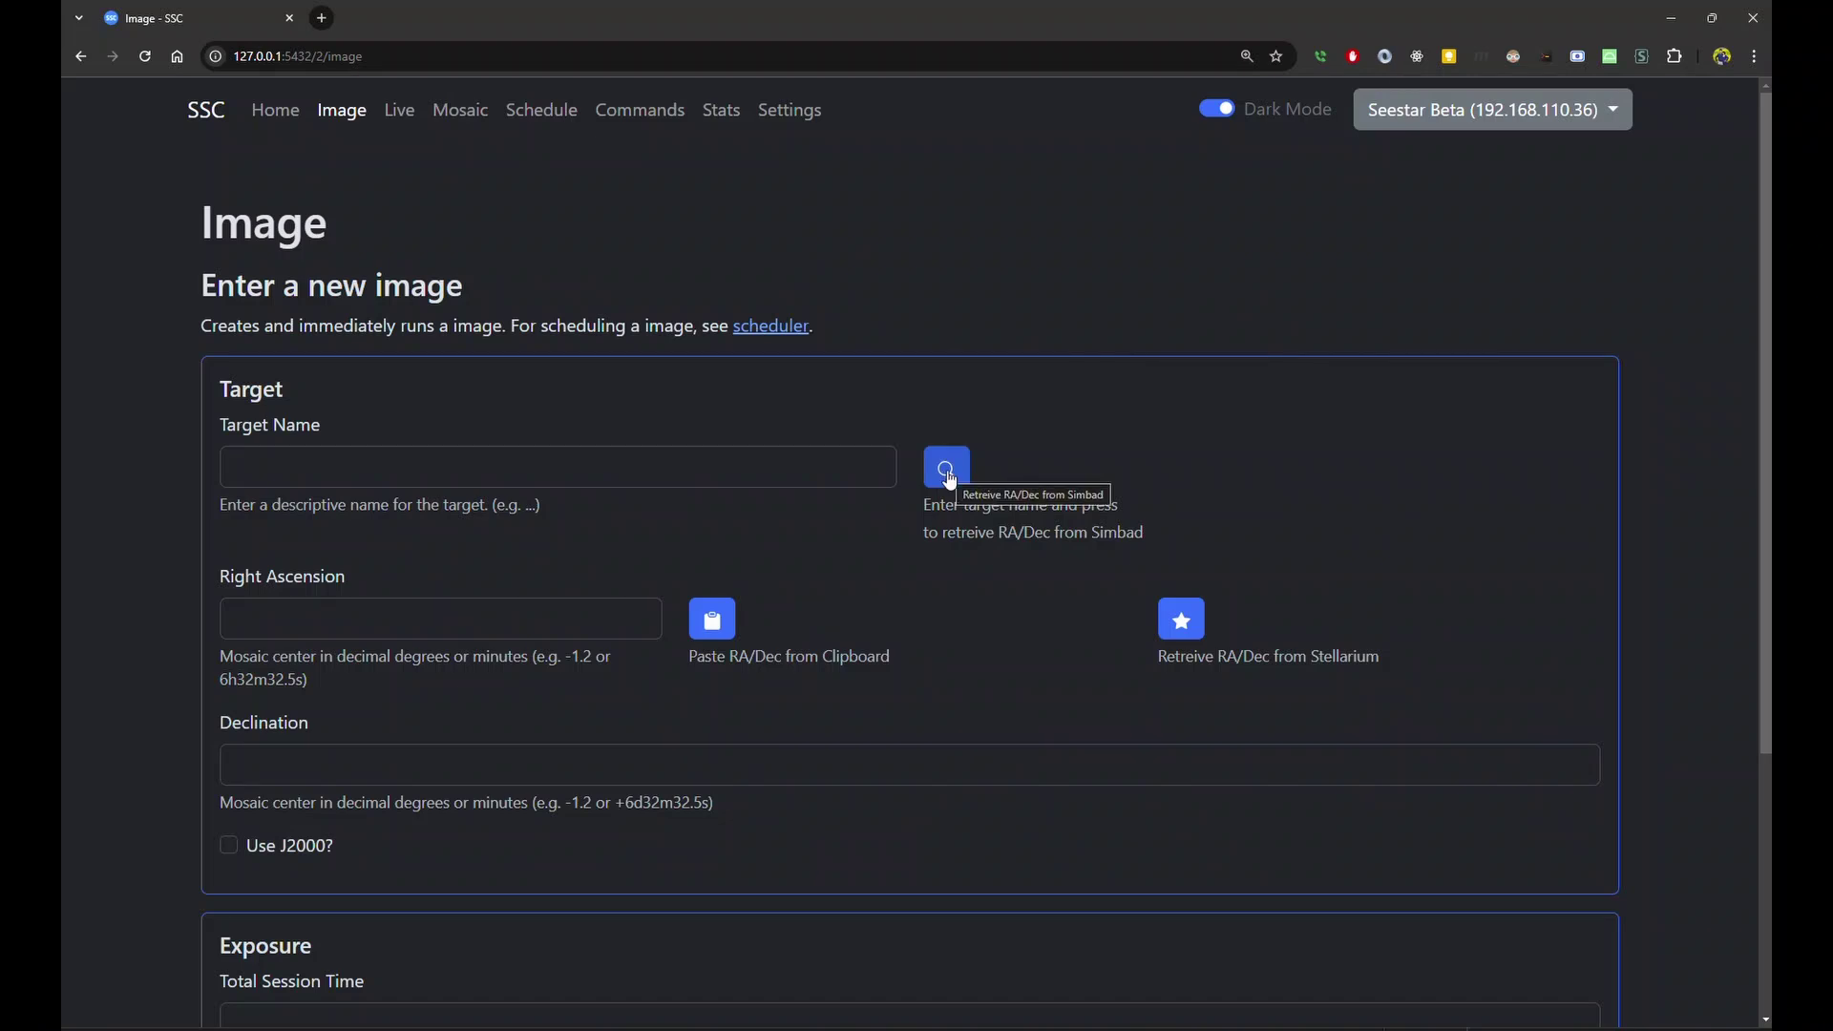
{"action": "left_click", "coordinate": [950, 479]}
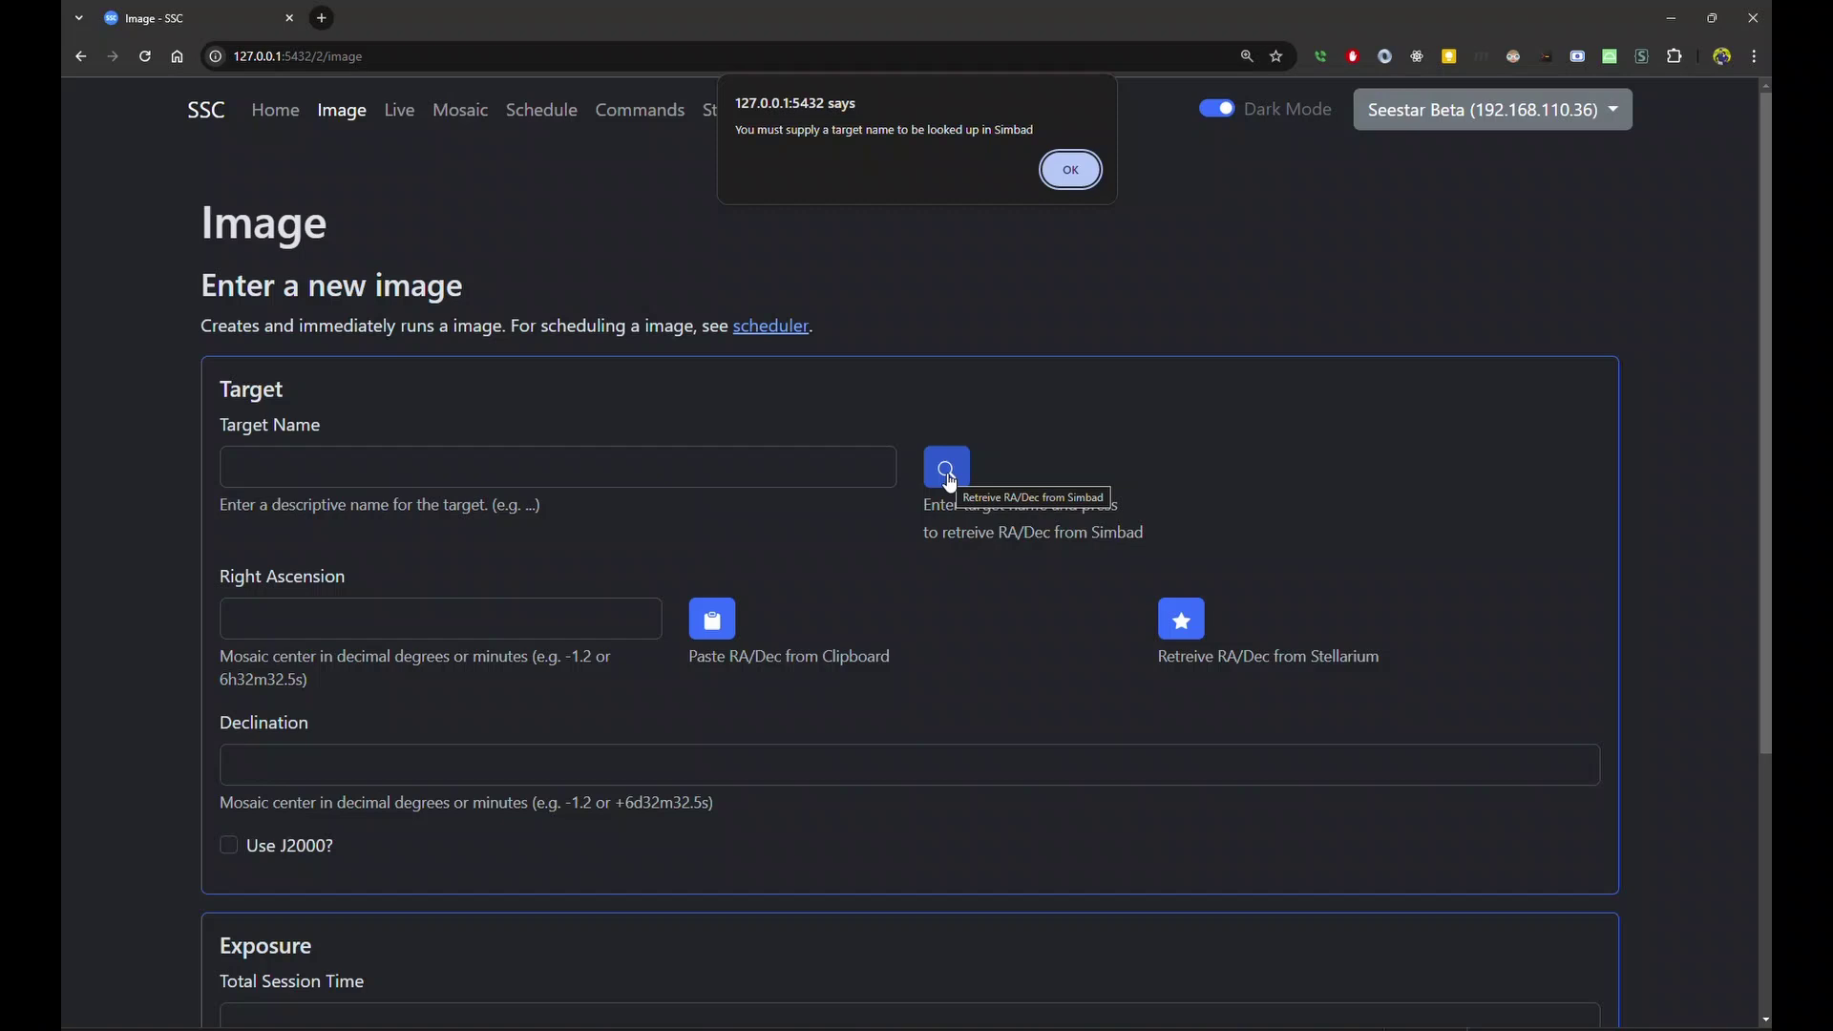
{"action": "left_click", "coordinate": [1072, 185]}
{"action": "left_click", "coordinate": [677, 460]}
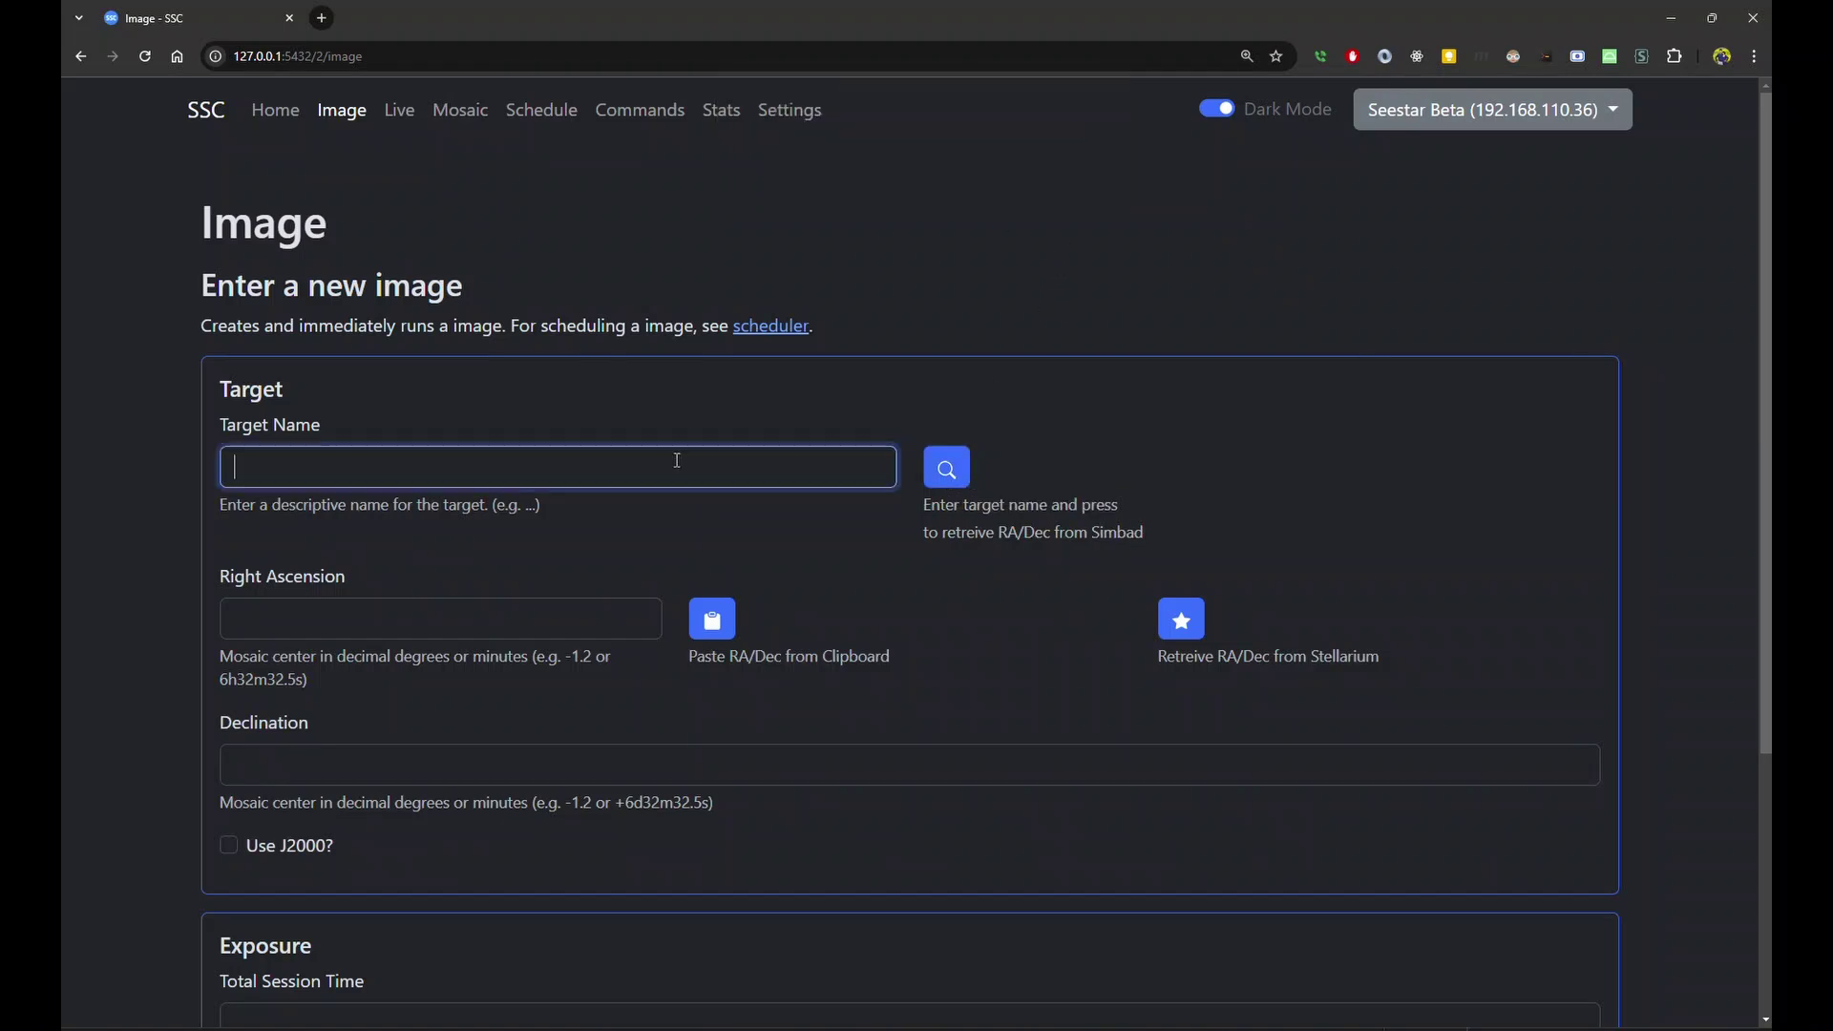
{"action": "type", "text": "an"}
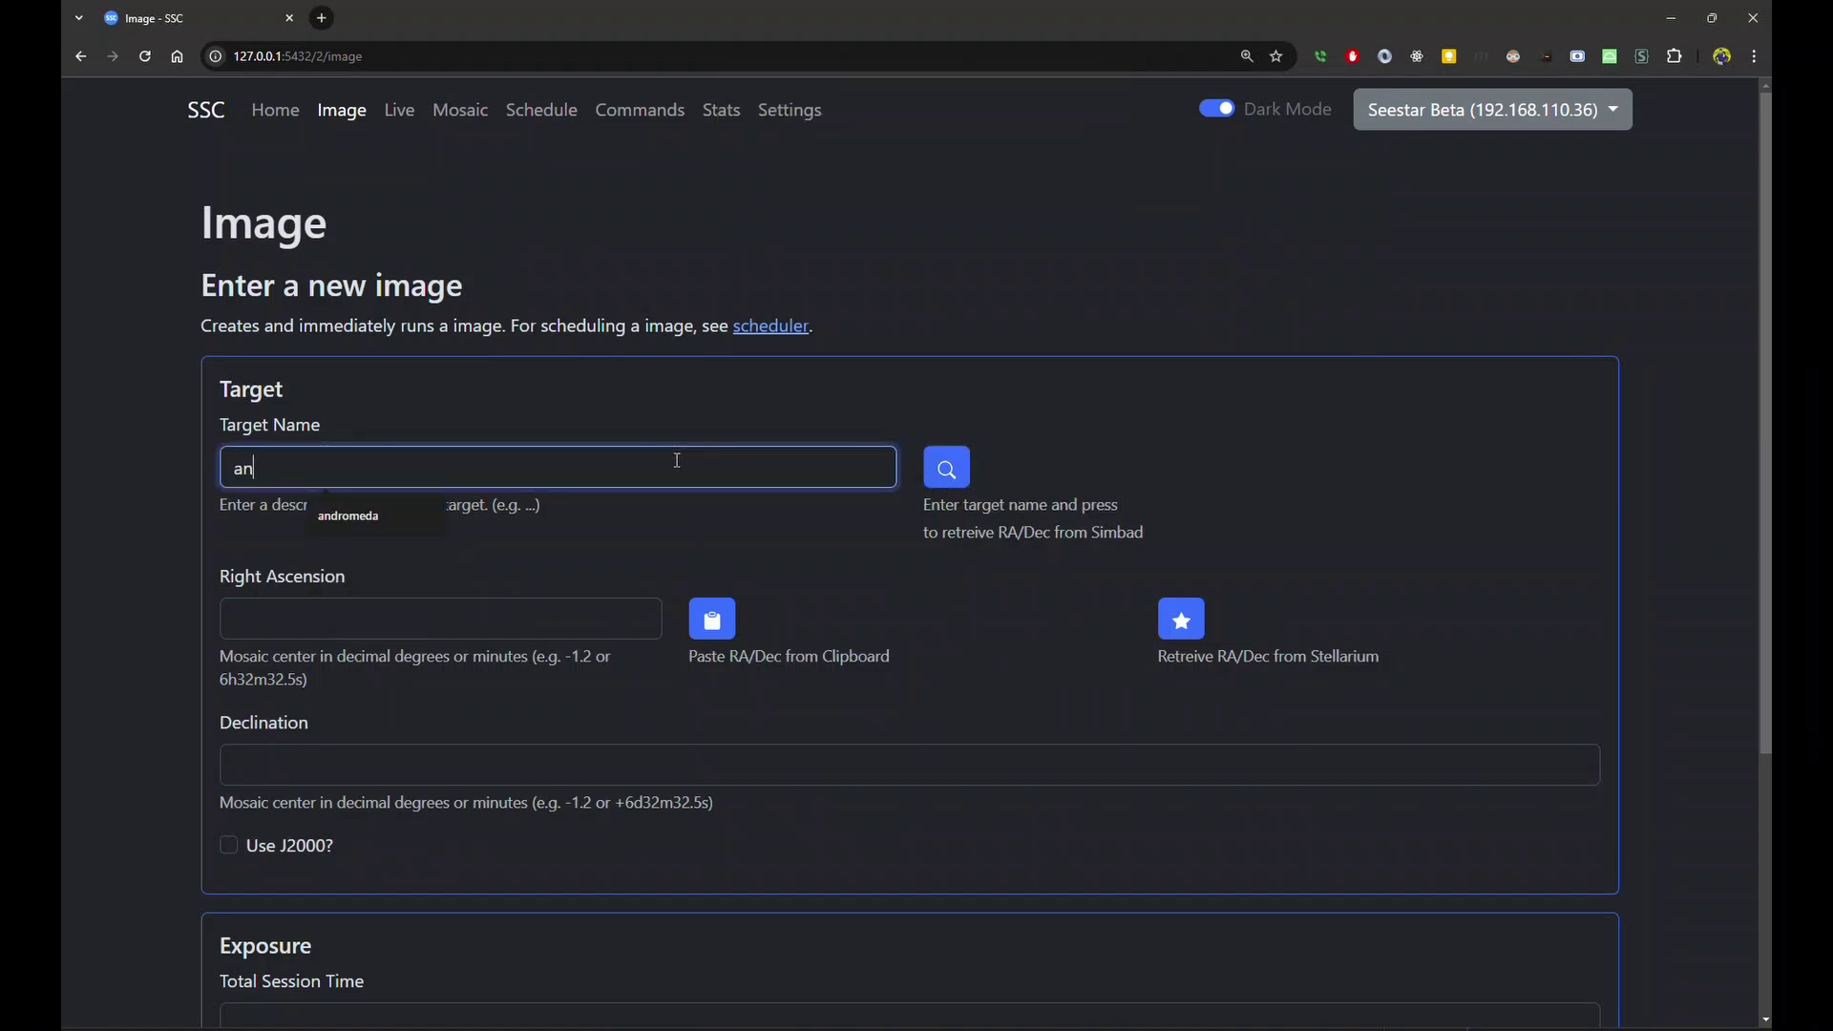
{"action": "type", "text": "dromeda"}
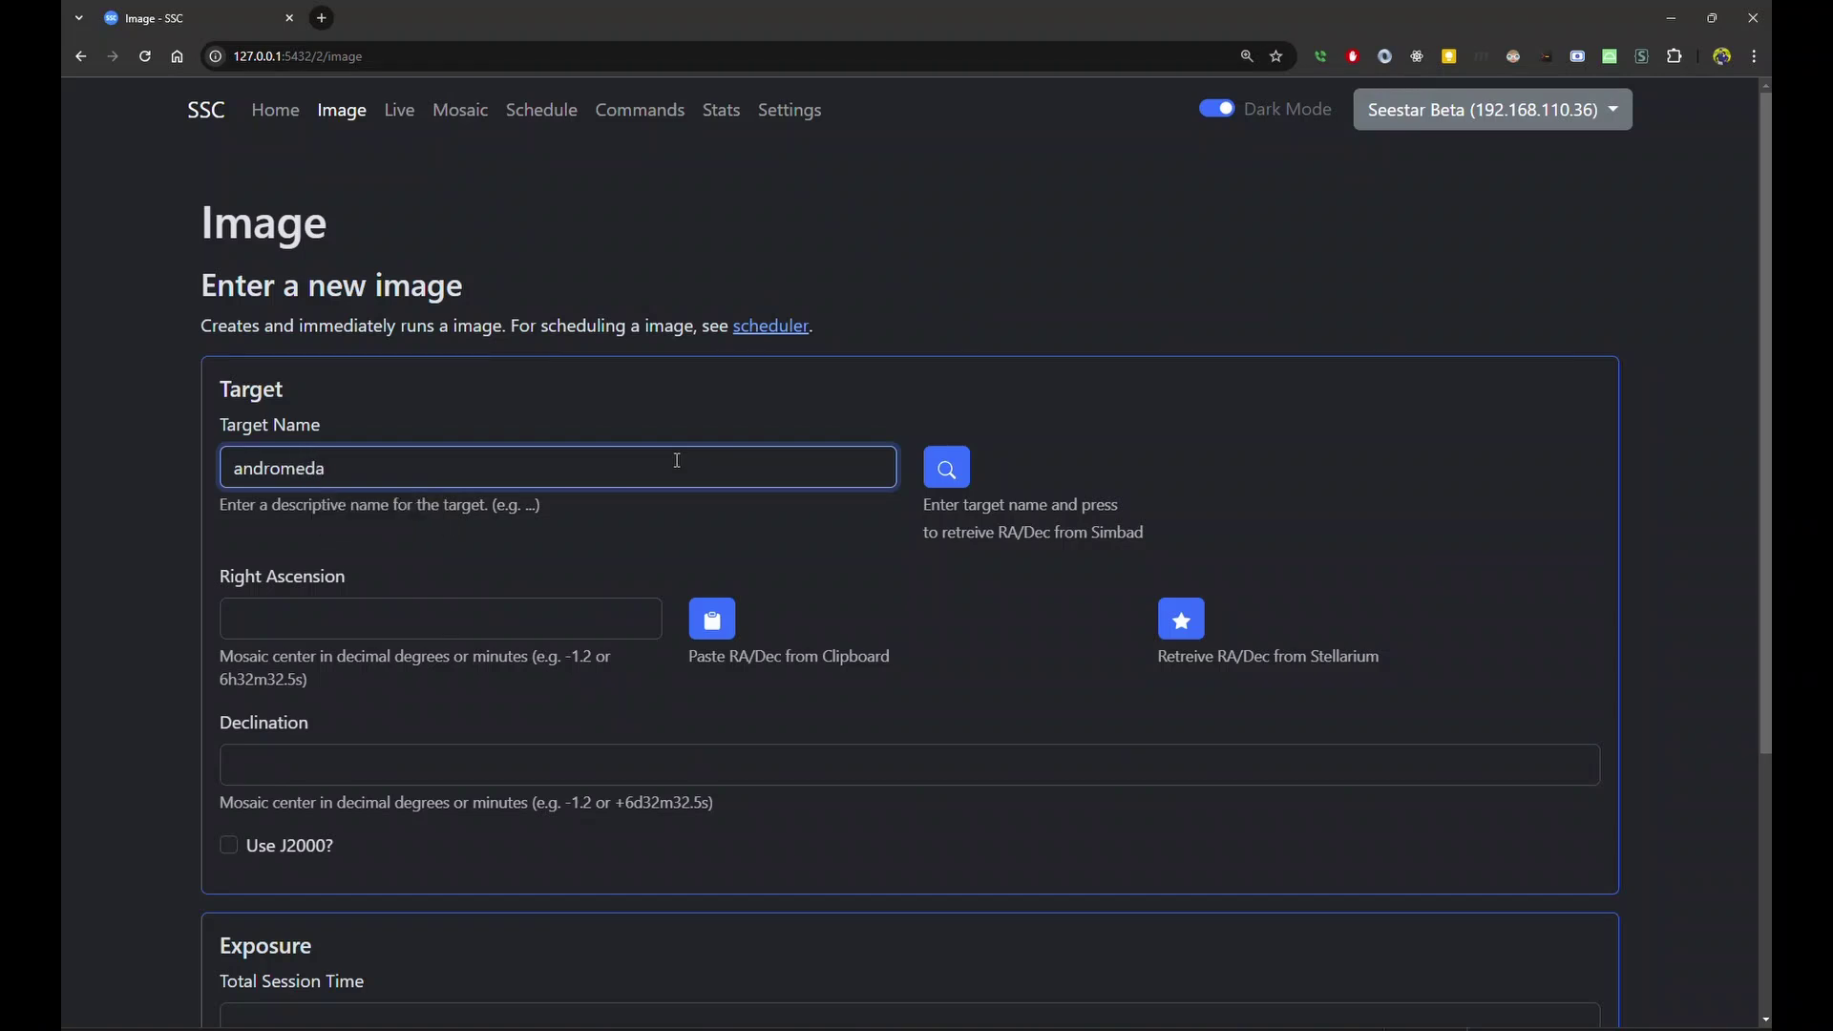
{"action": "left_click", "coordinate": [959, 466]}
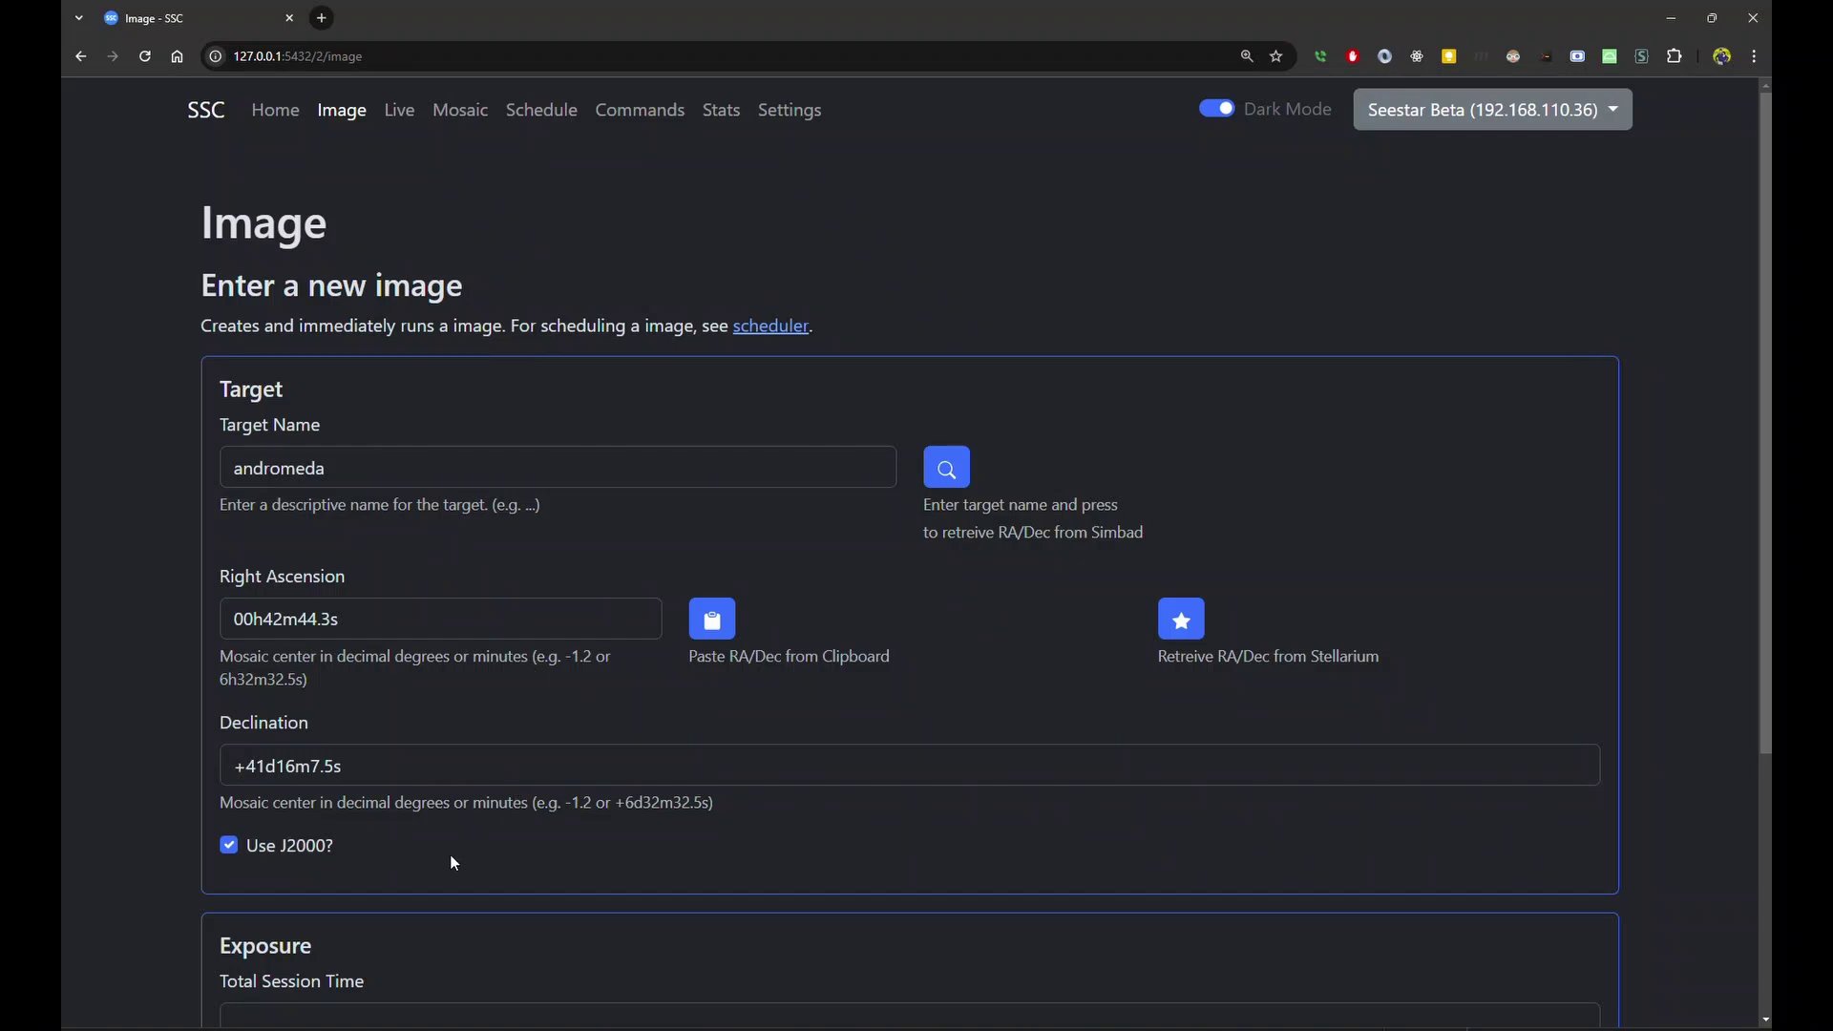
Examine the exposure options of the new-image form, including the total session time field.
{"action": "scroll", "coordinate": [454, 863], "scroll_direction": "down", "scroll_amount": 2}
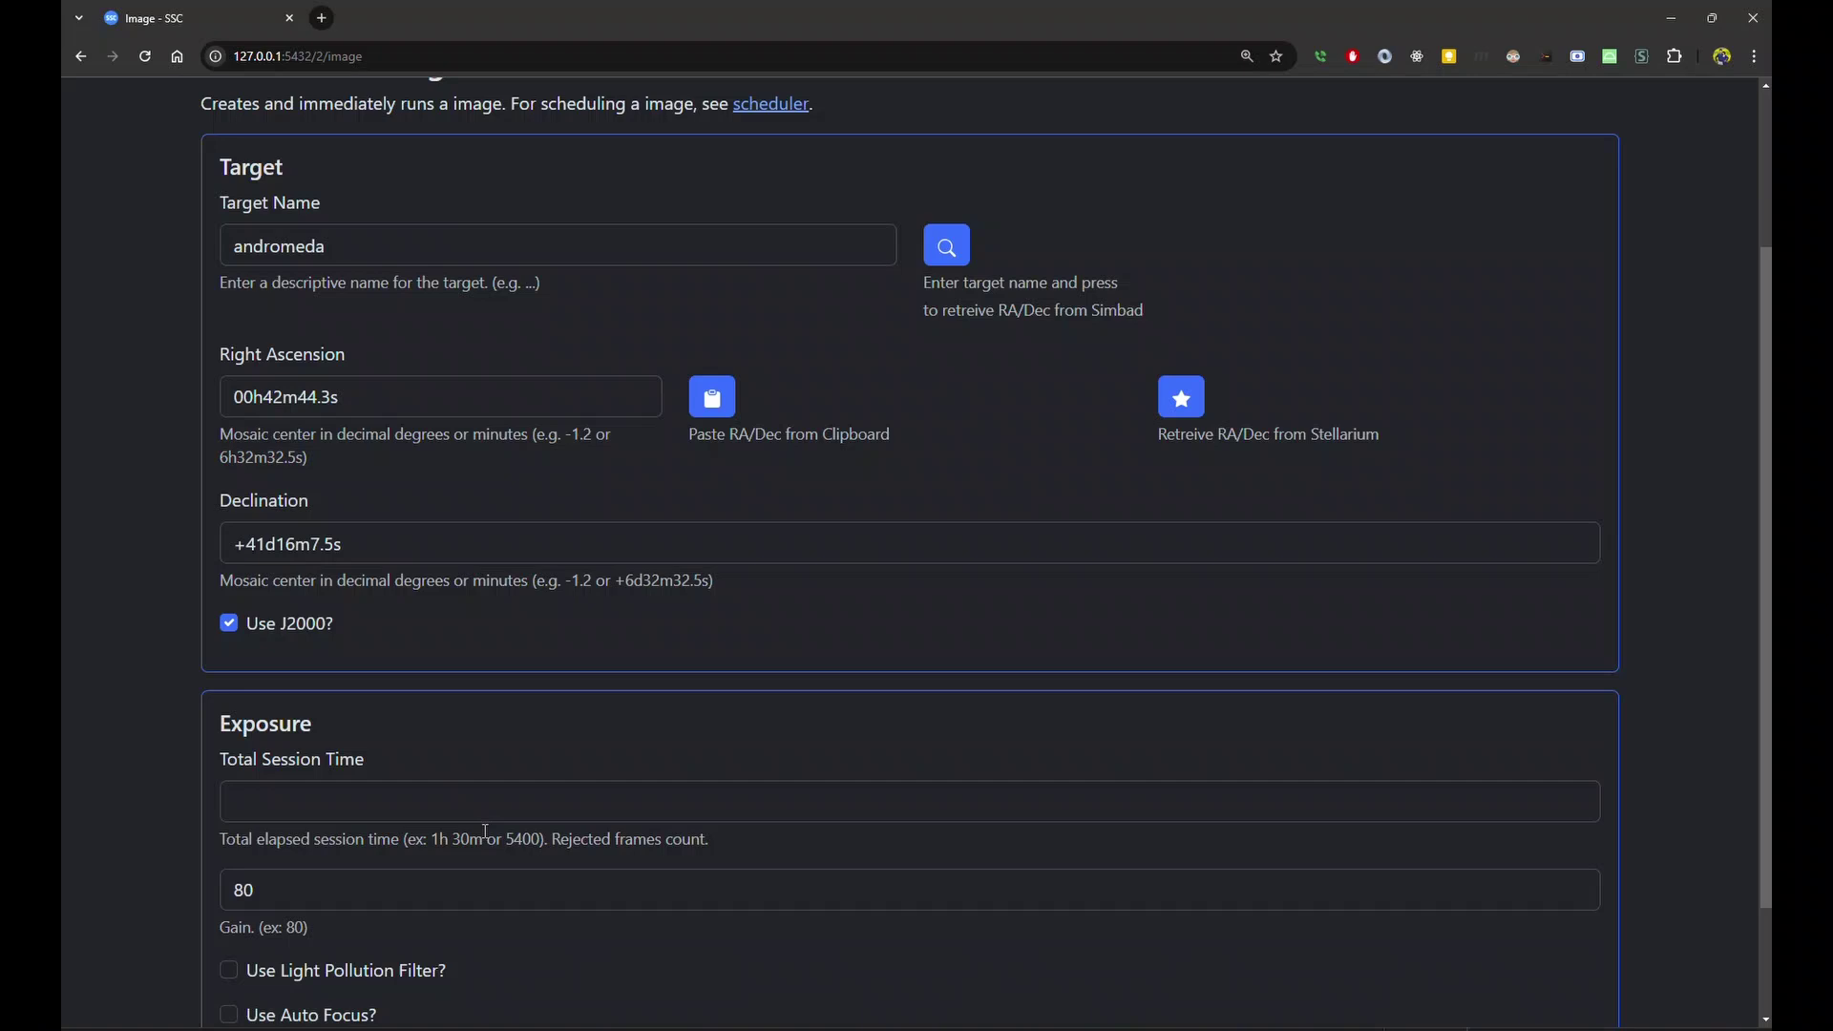
{"action": "left_click", "coordinate": [573, 811]}
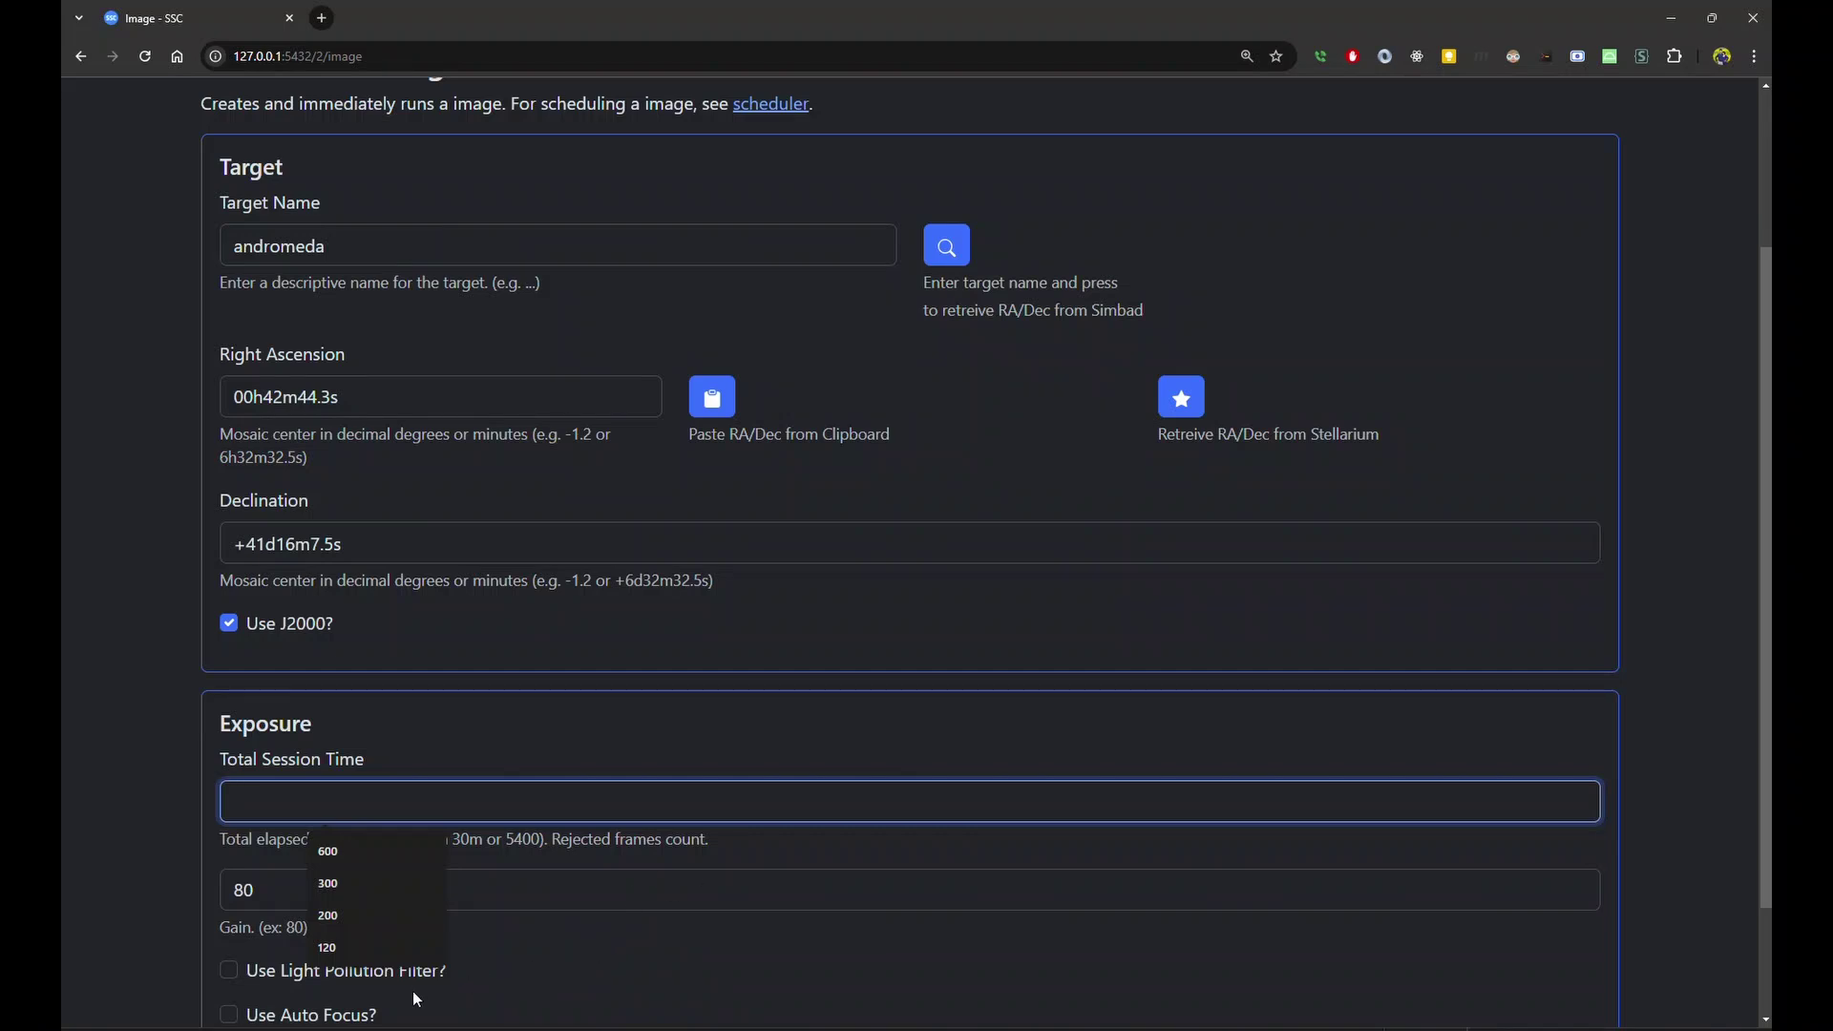
{"action": "scroll", "coordinate": [628, 967], "scroll_direction": "down", "scroll_amount": 2}
{"action": "scroll", "coordinate": [629, 964], "scroll_direction": "up", "scroll_amount": 4}
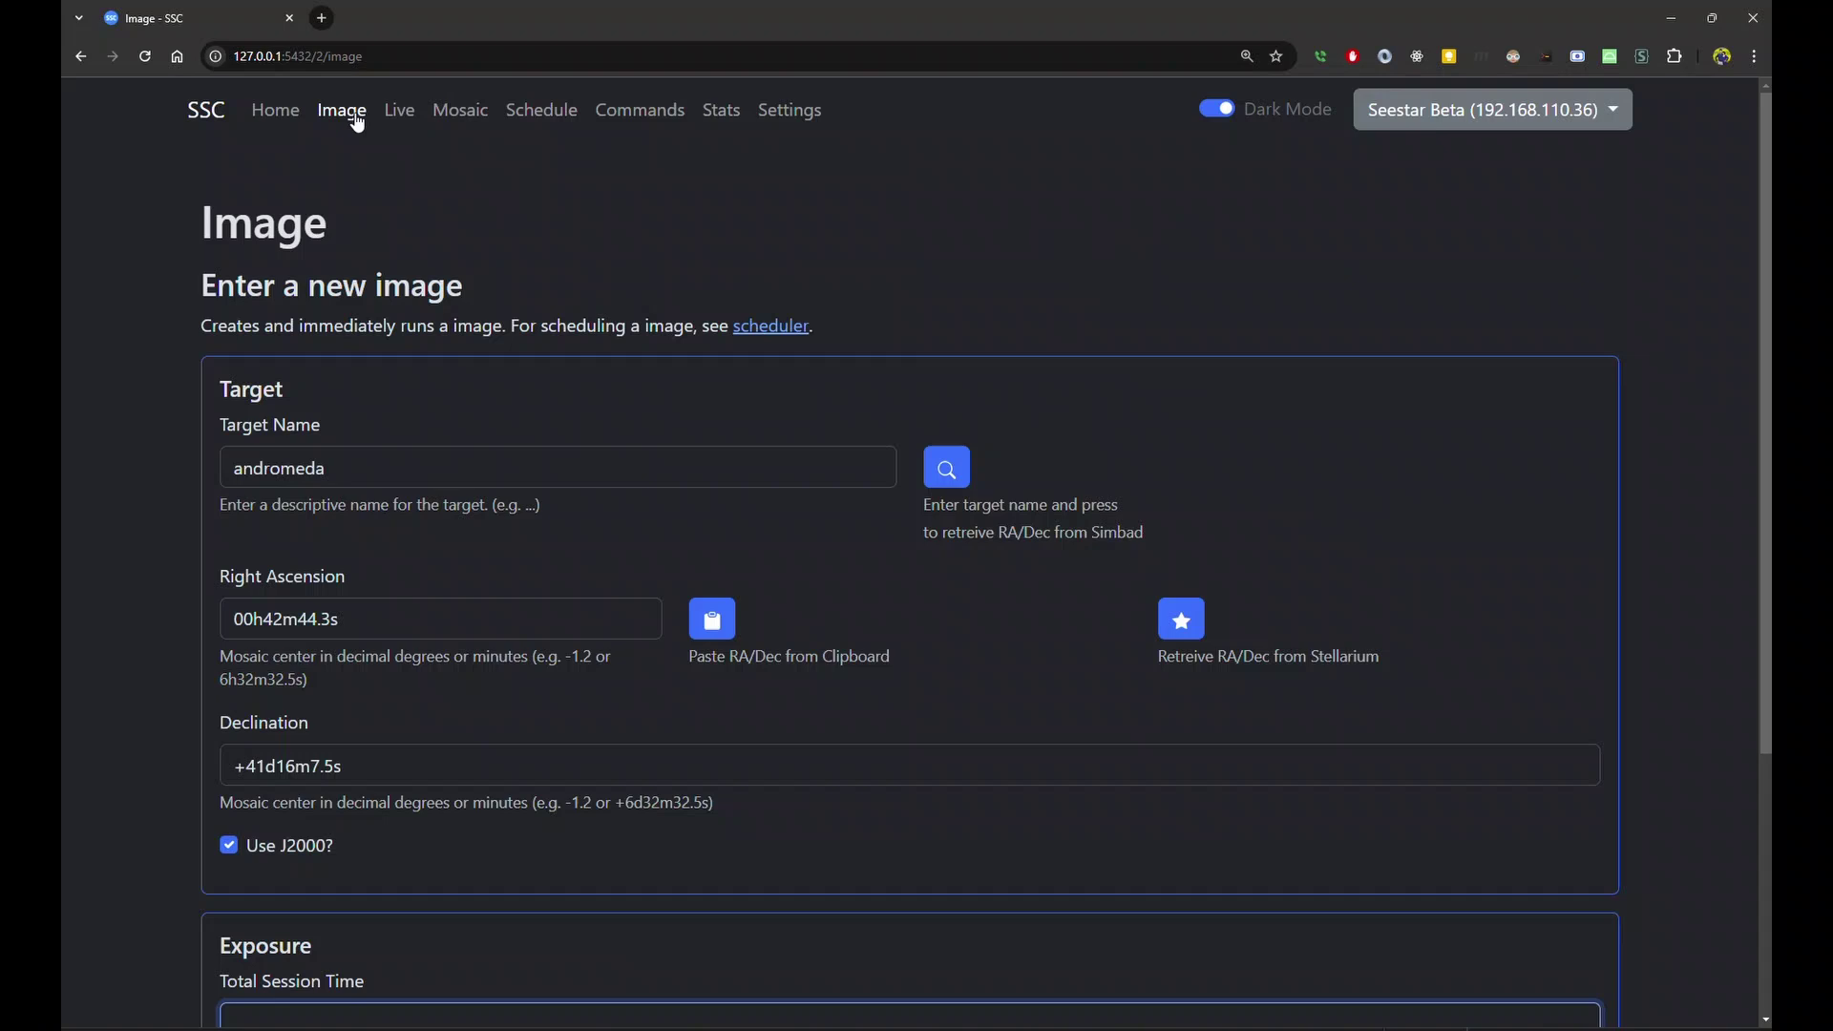
Execute the Scope Move to Horizon startup command for Seestar Beta.
{"action": "left_click", "coordinate": [401, 116]}
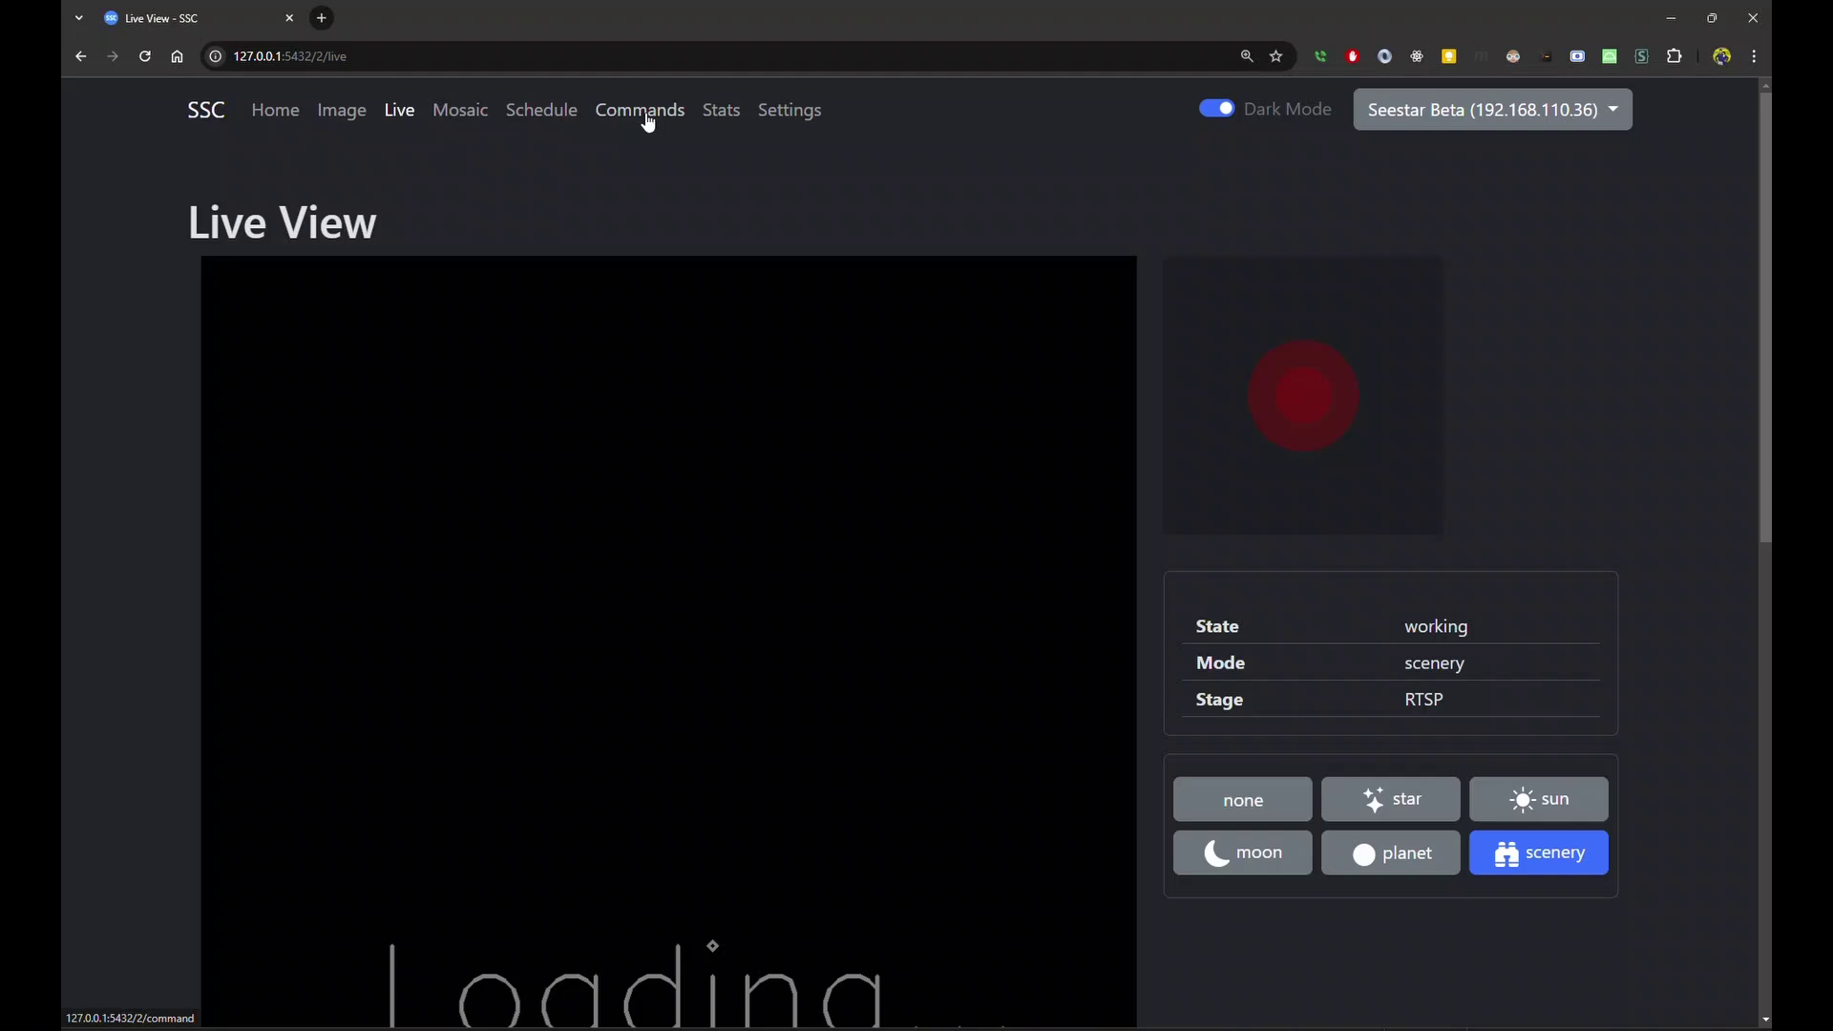
{"action": "left_click", "coordinate": [647, 114]}
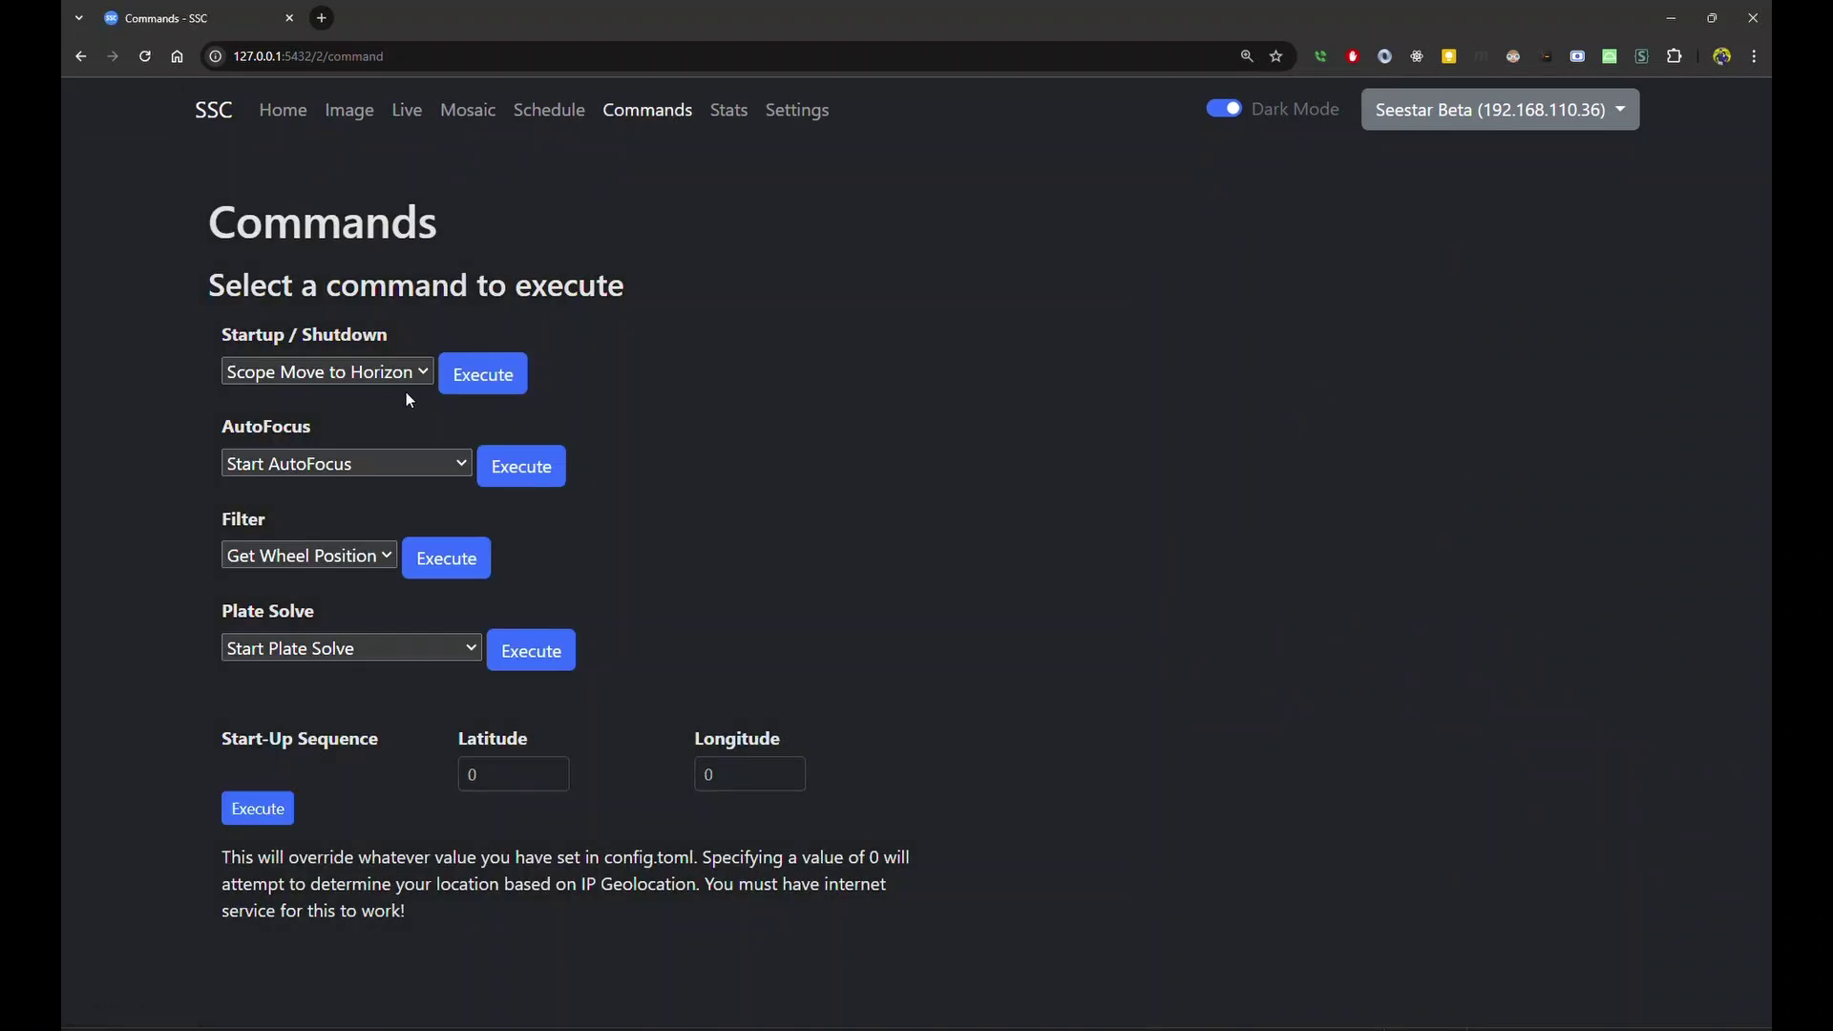
{"action": "left_click", "coordinate": [472, 386]}
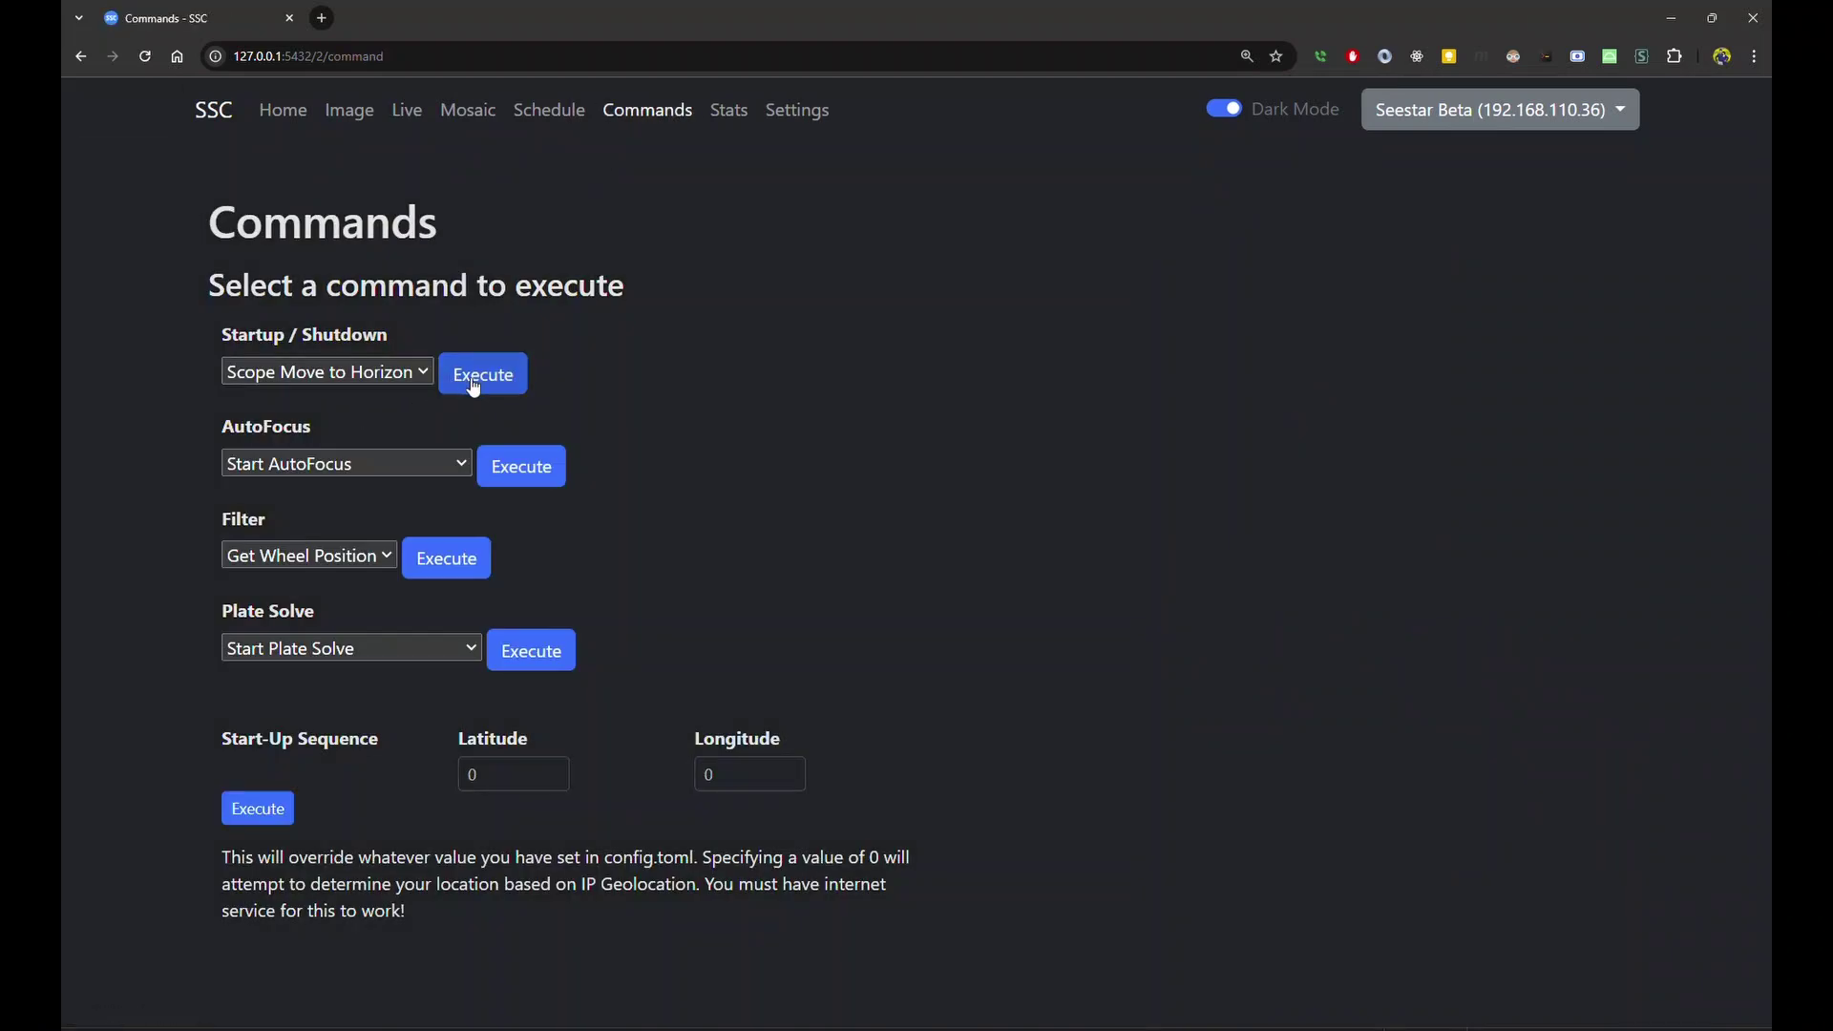
{"action": "left_click", "coordinate": [471, 386]}
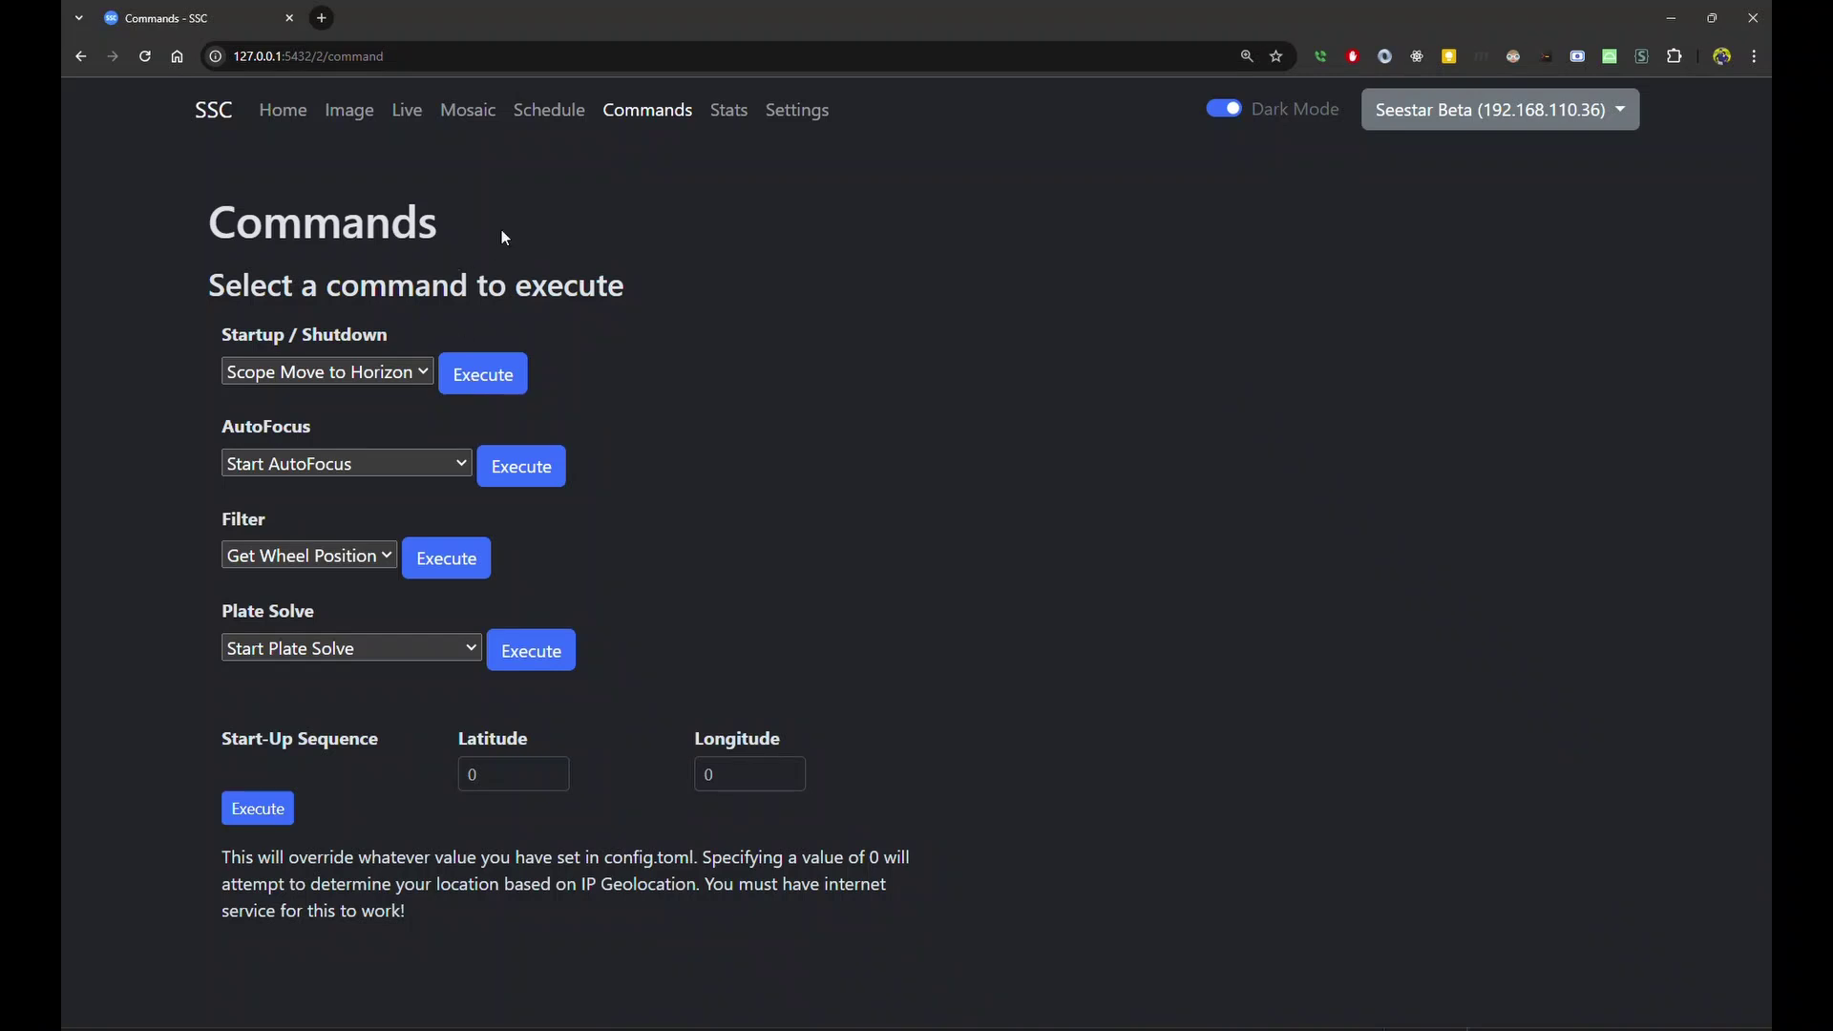
Open Seestar Beta's live view in scenery mode and slew the telescope sideways with the virtual joystick.
{"action": "left_click", "coordinate": [408, 115]}
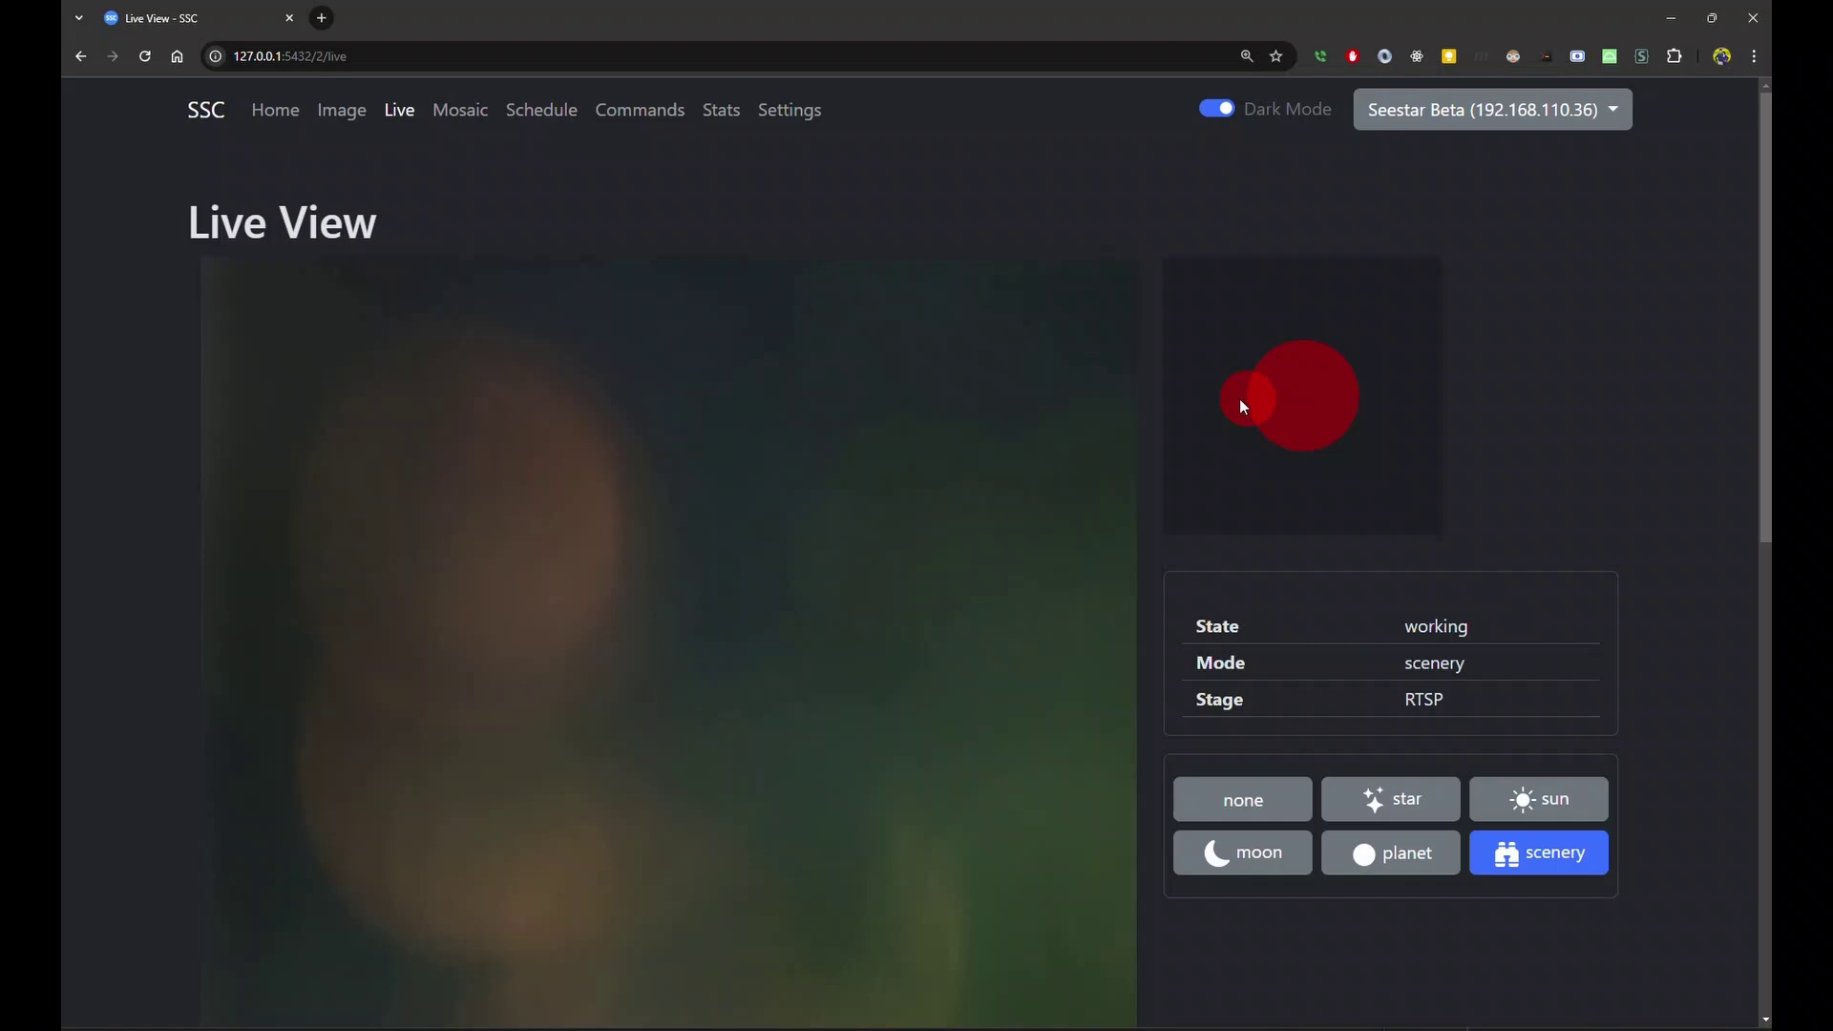
{"action": "left_click_drag", "start_coordinate": [1226, 412], "coordinate": [1407, 403]}
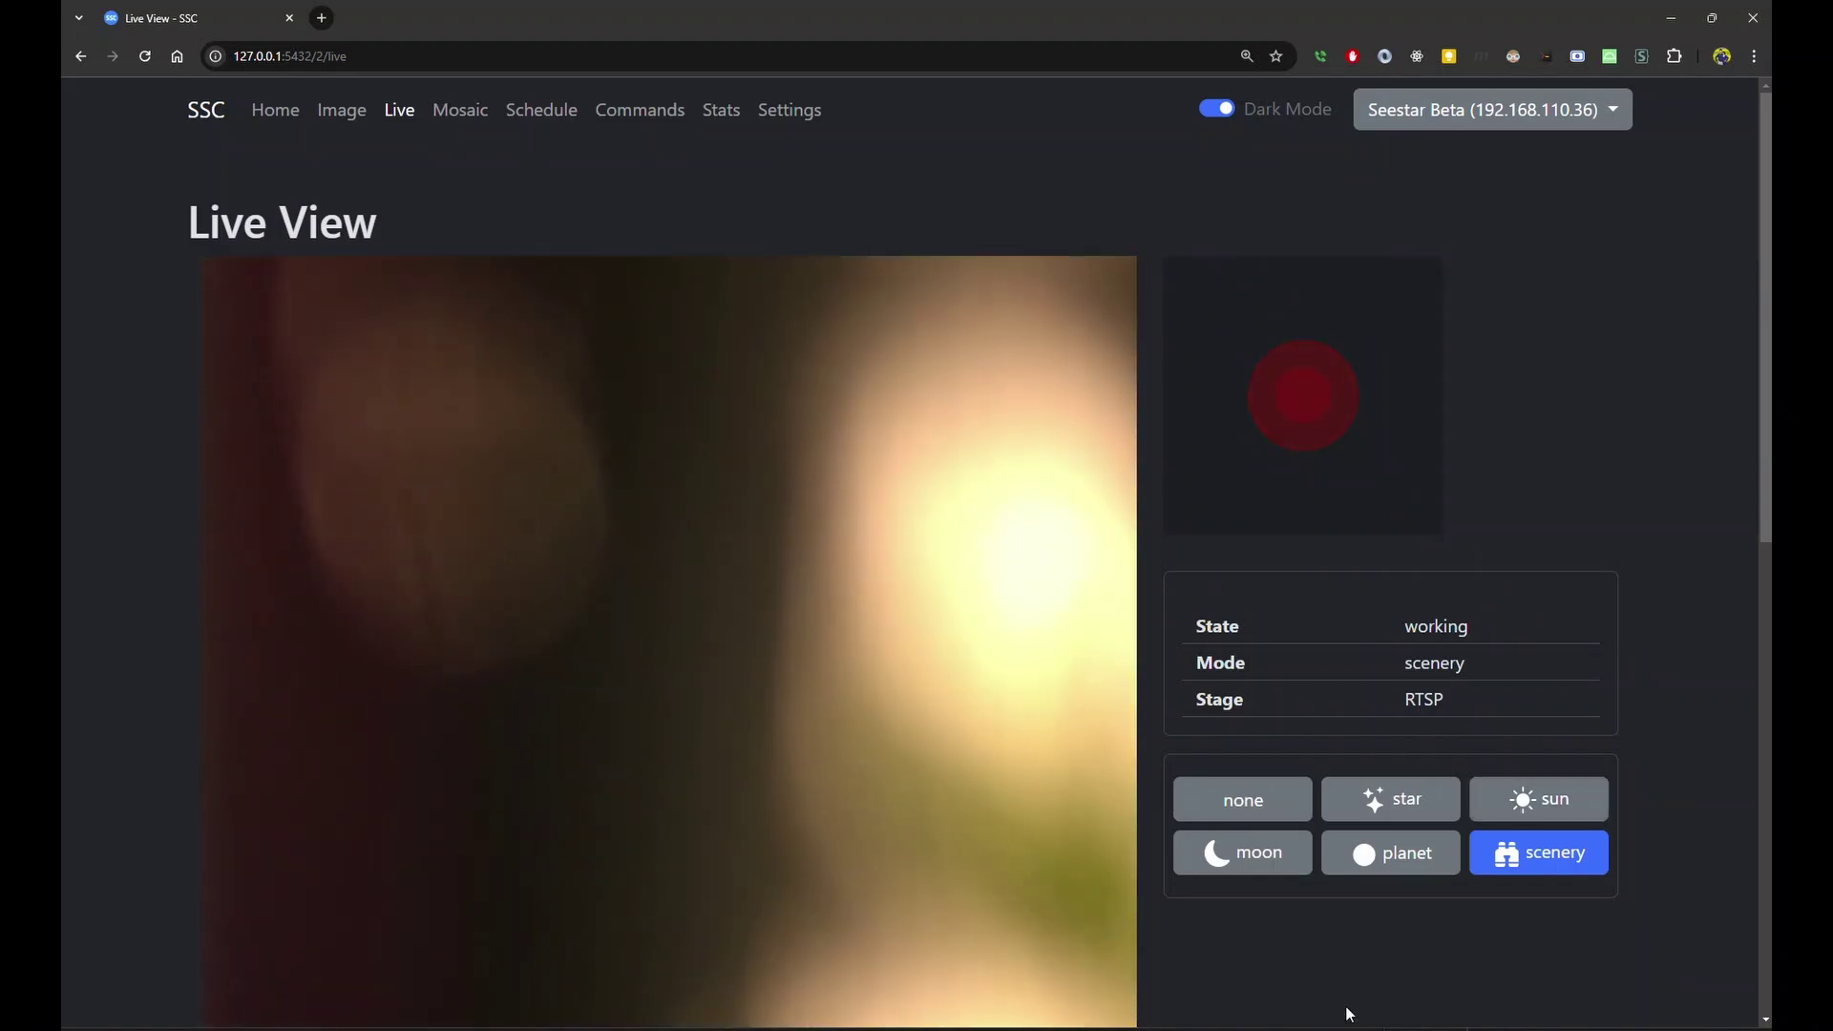
{"action": "scroll", "coordinate": [1344, 1006], "scroll_direction": "down", "scroll_amount": 3}
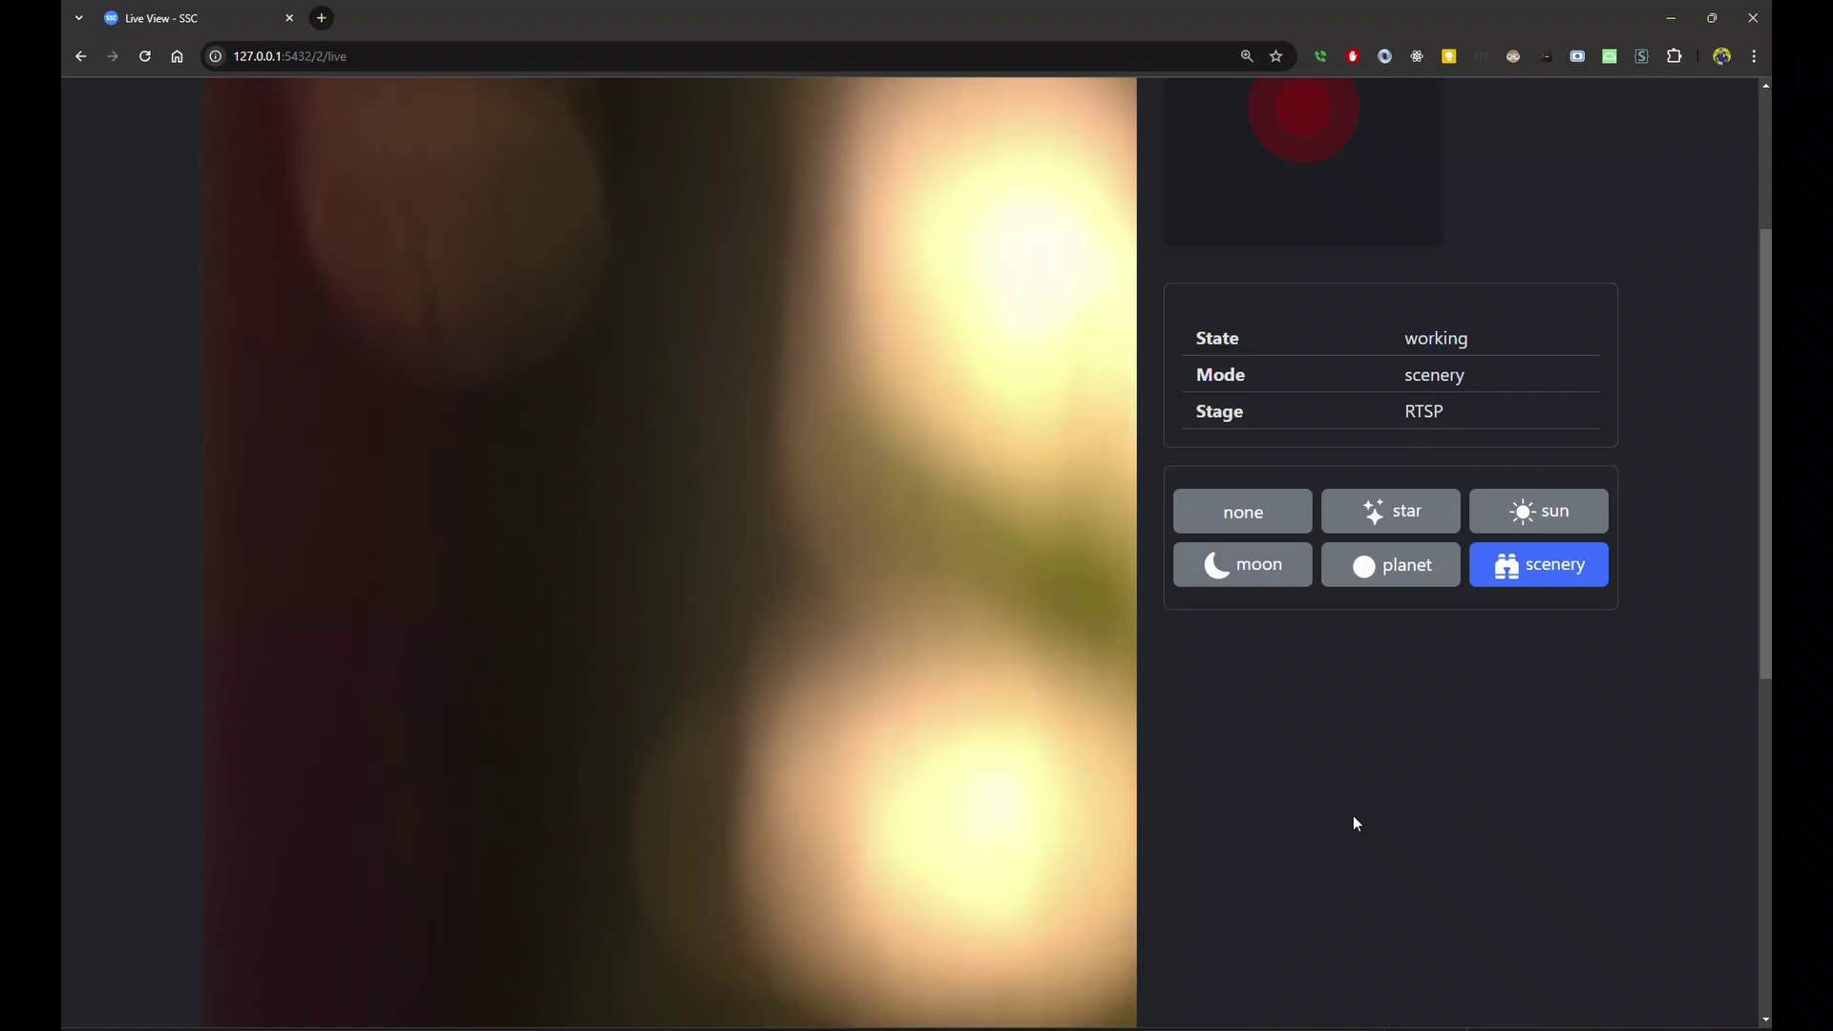
{"action": "scroll", "coordinate": [1309, 683], "scroll_direction": "up", "scroll_amount": 1}
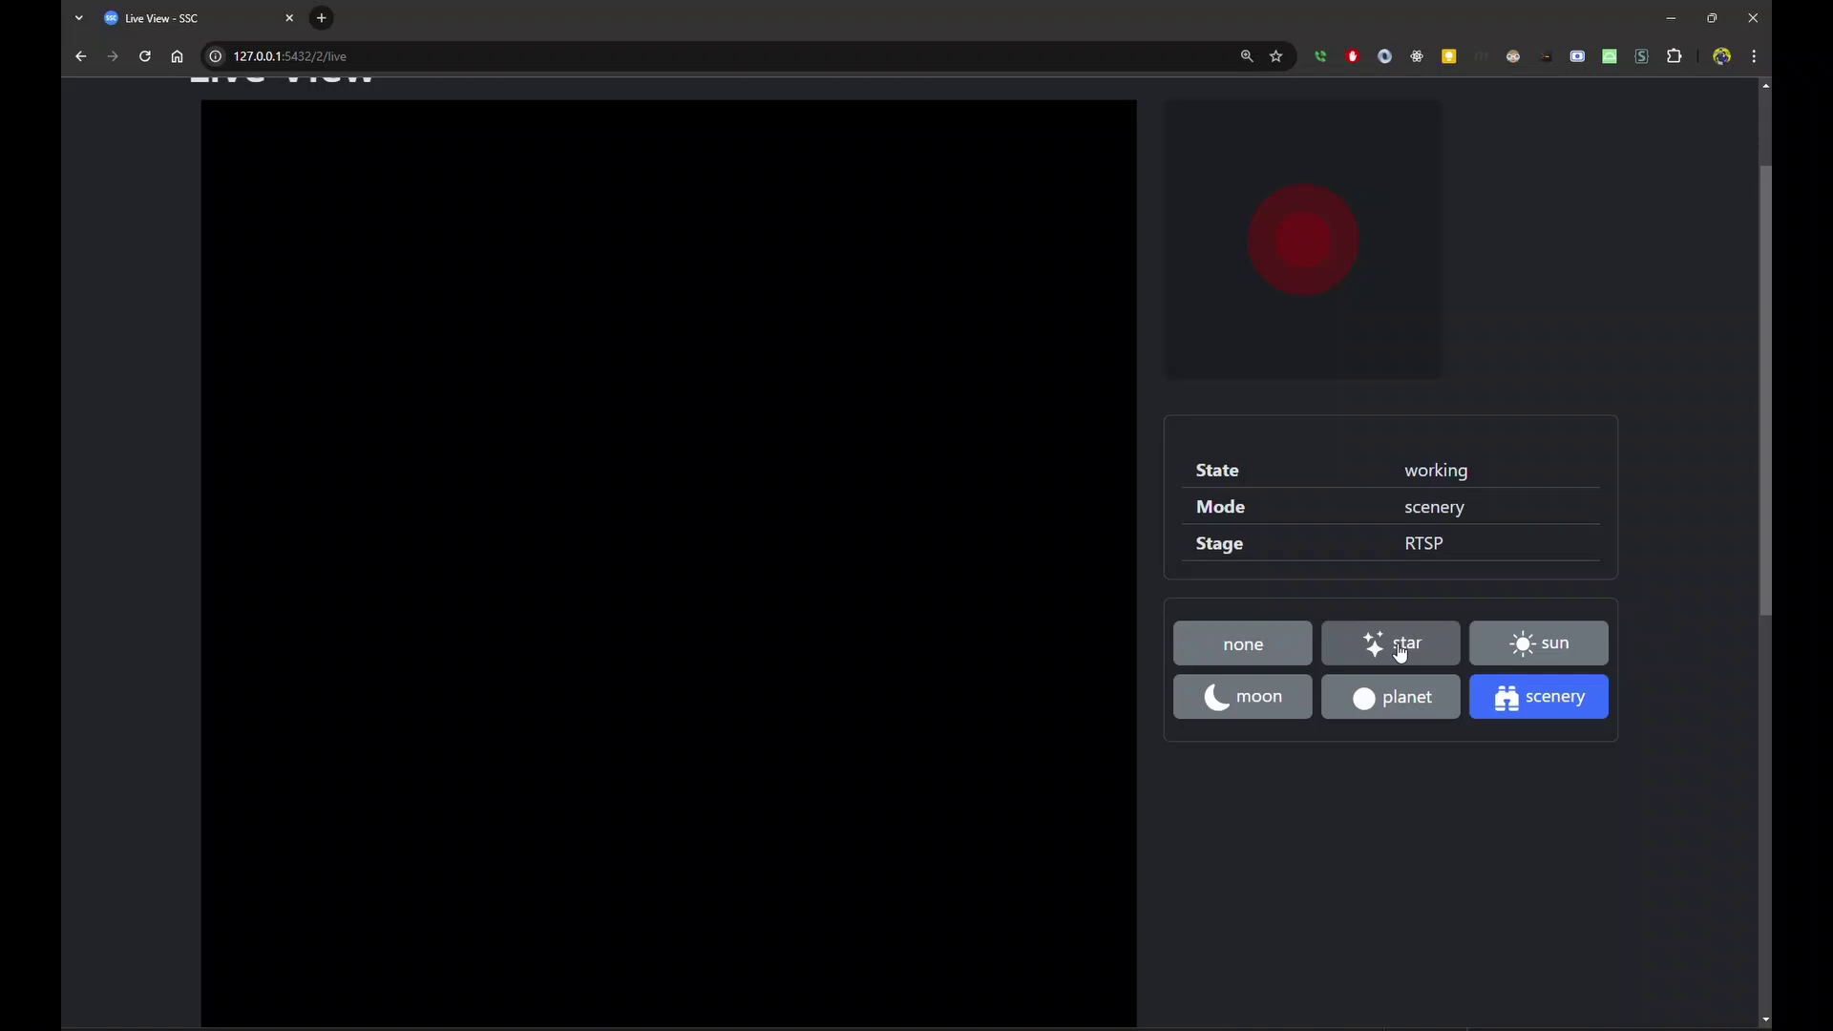
Change the live view to star mode and slew the telescope in several directions with the virtual joystick.
{"action": "left_click", "coordinate": [1400, 654]}
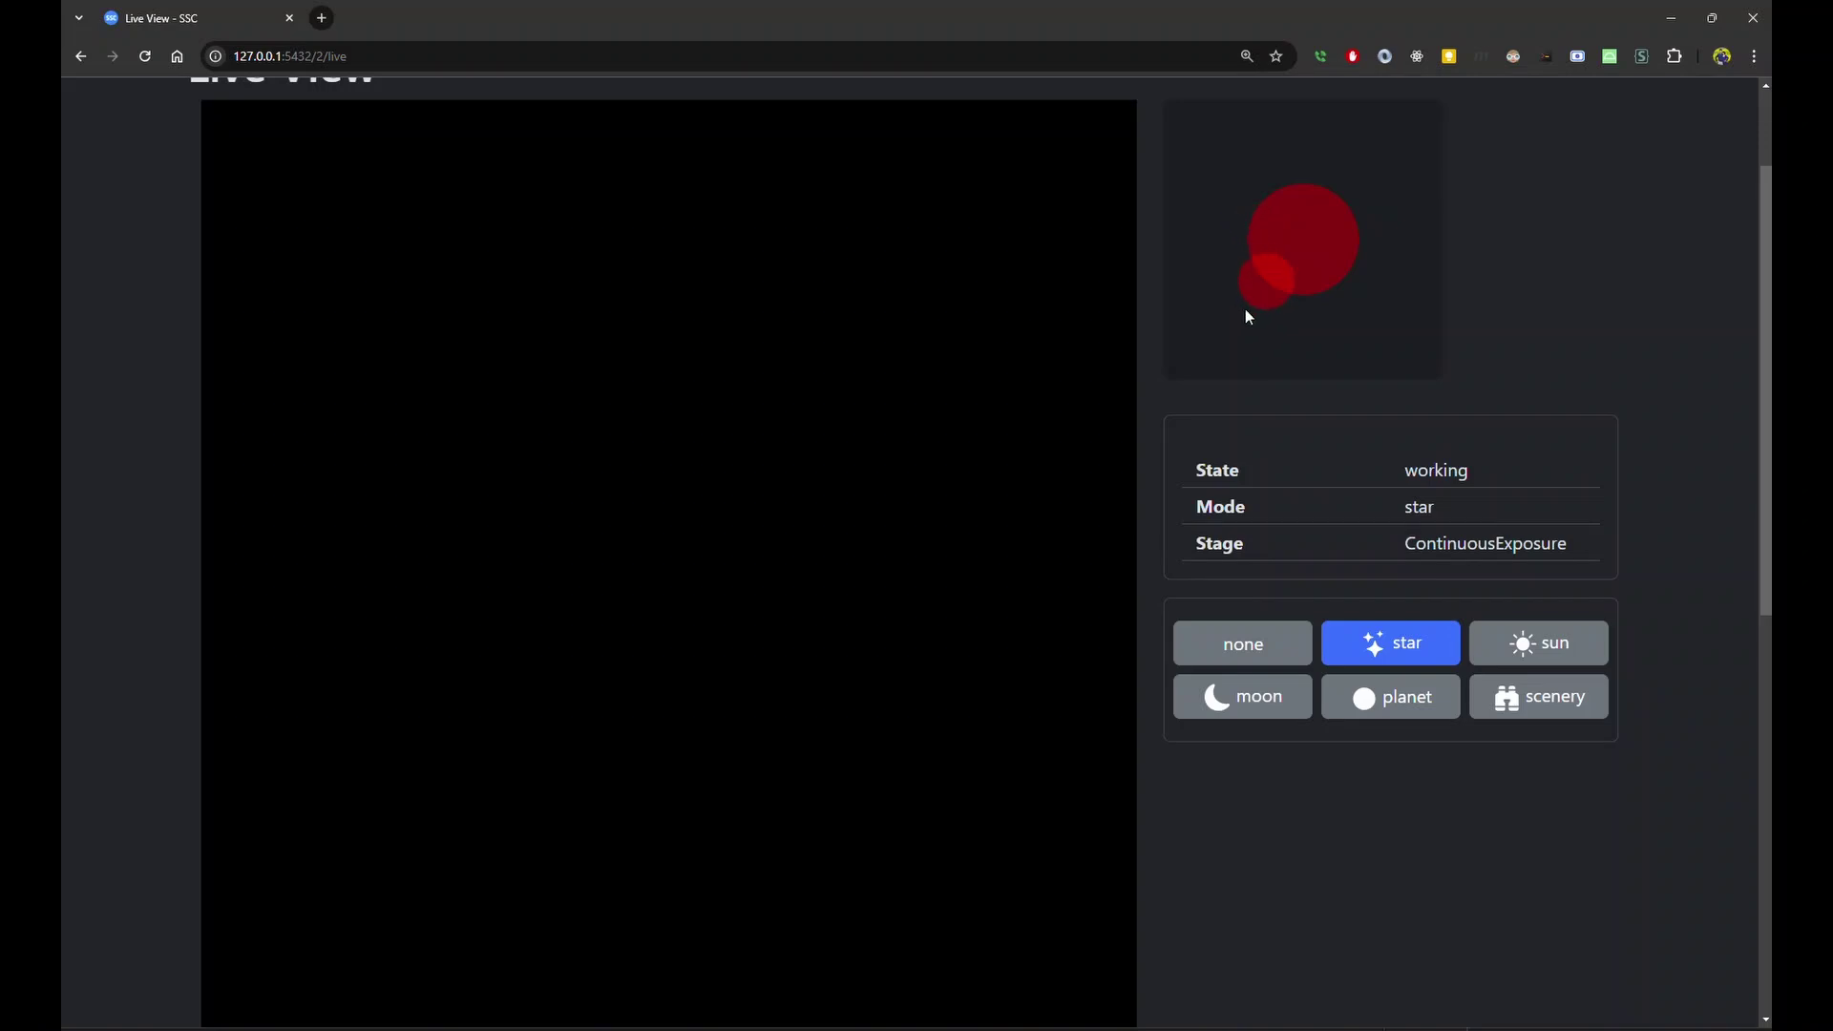
{"action": "left_click_drag", "start_coordinate": [1247, 312], "coordinate": [1410, 268]}
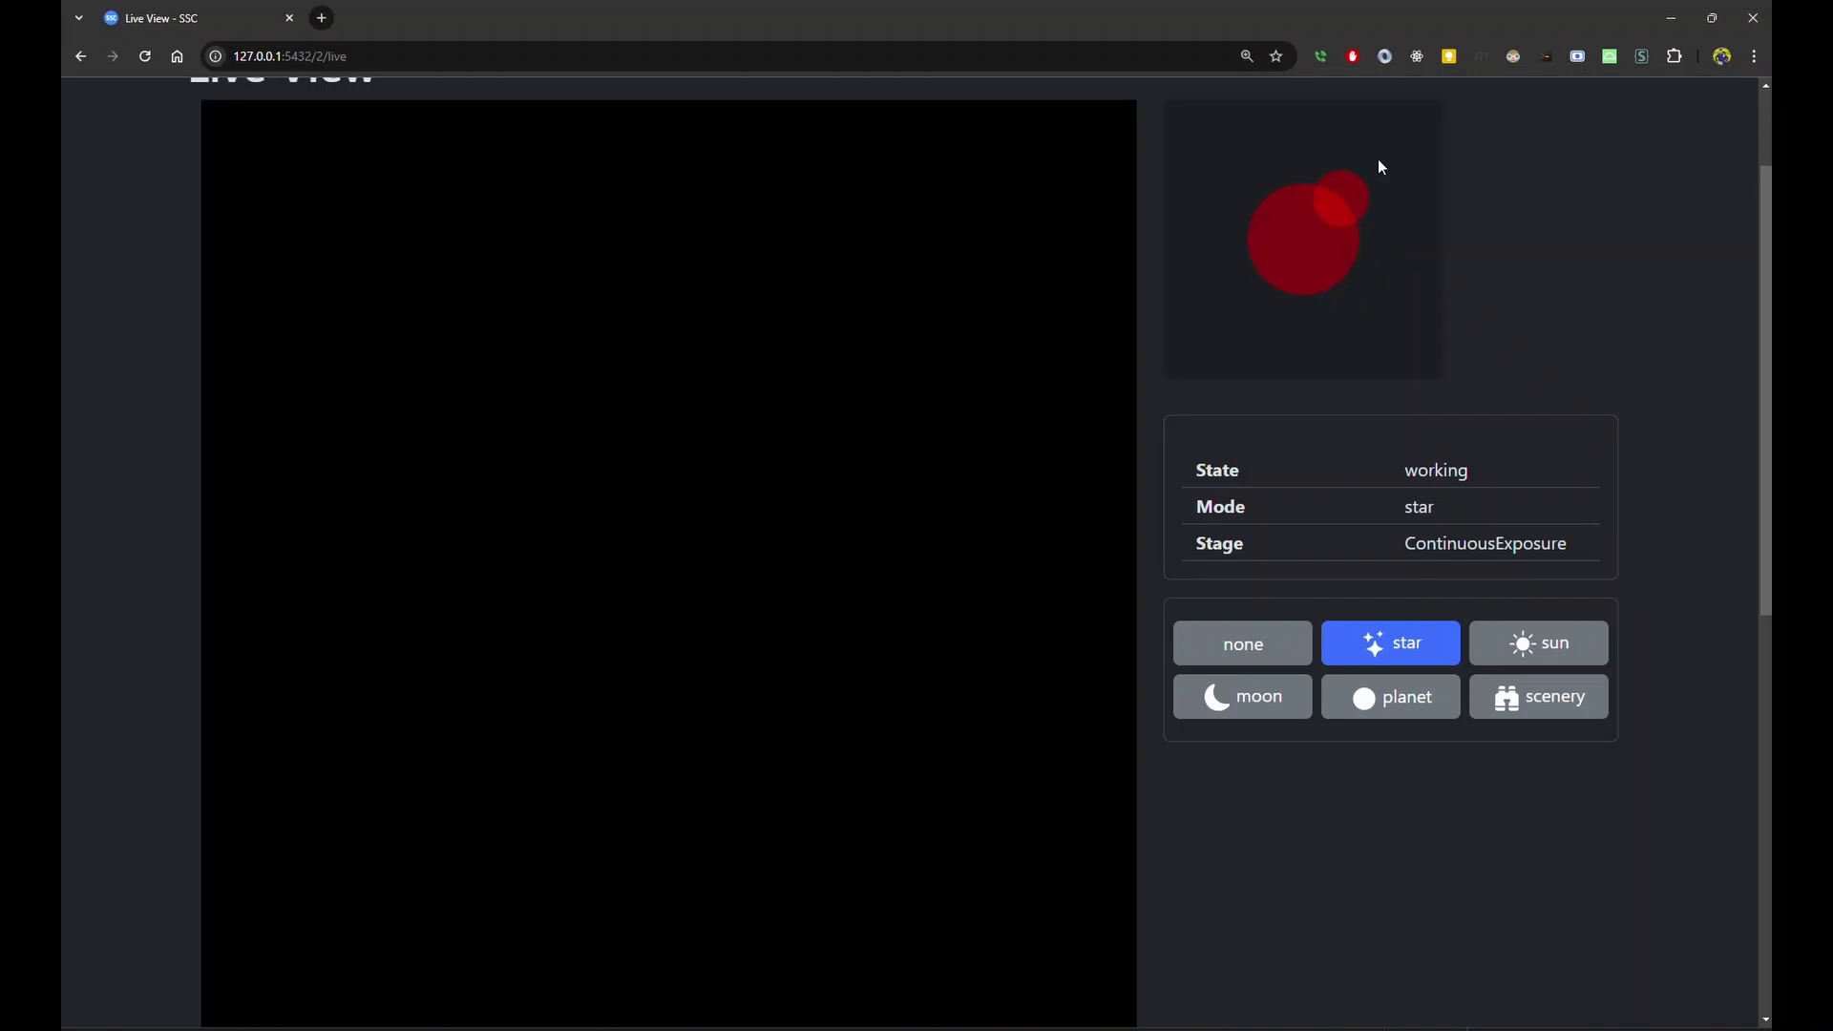
{"action": "left_click_drag", "start_coordinate": [1378, 161], "coordinate": [1379, 160]}
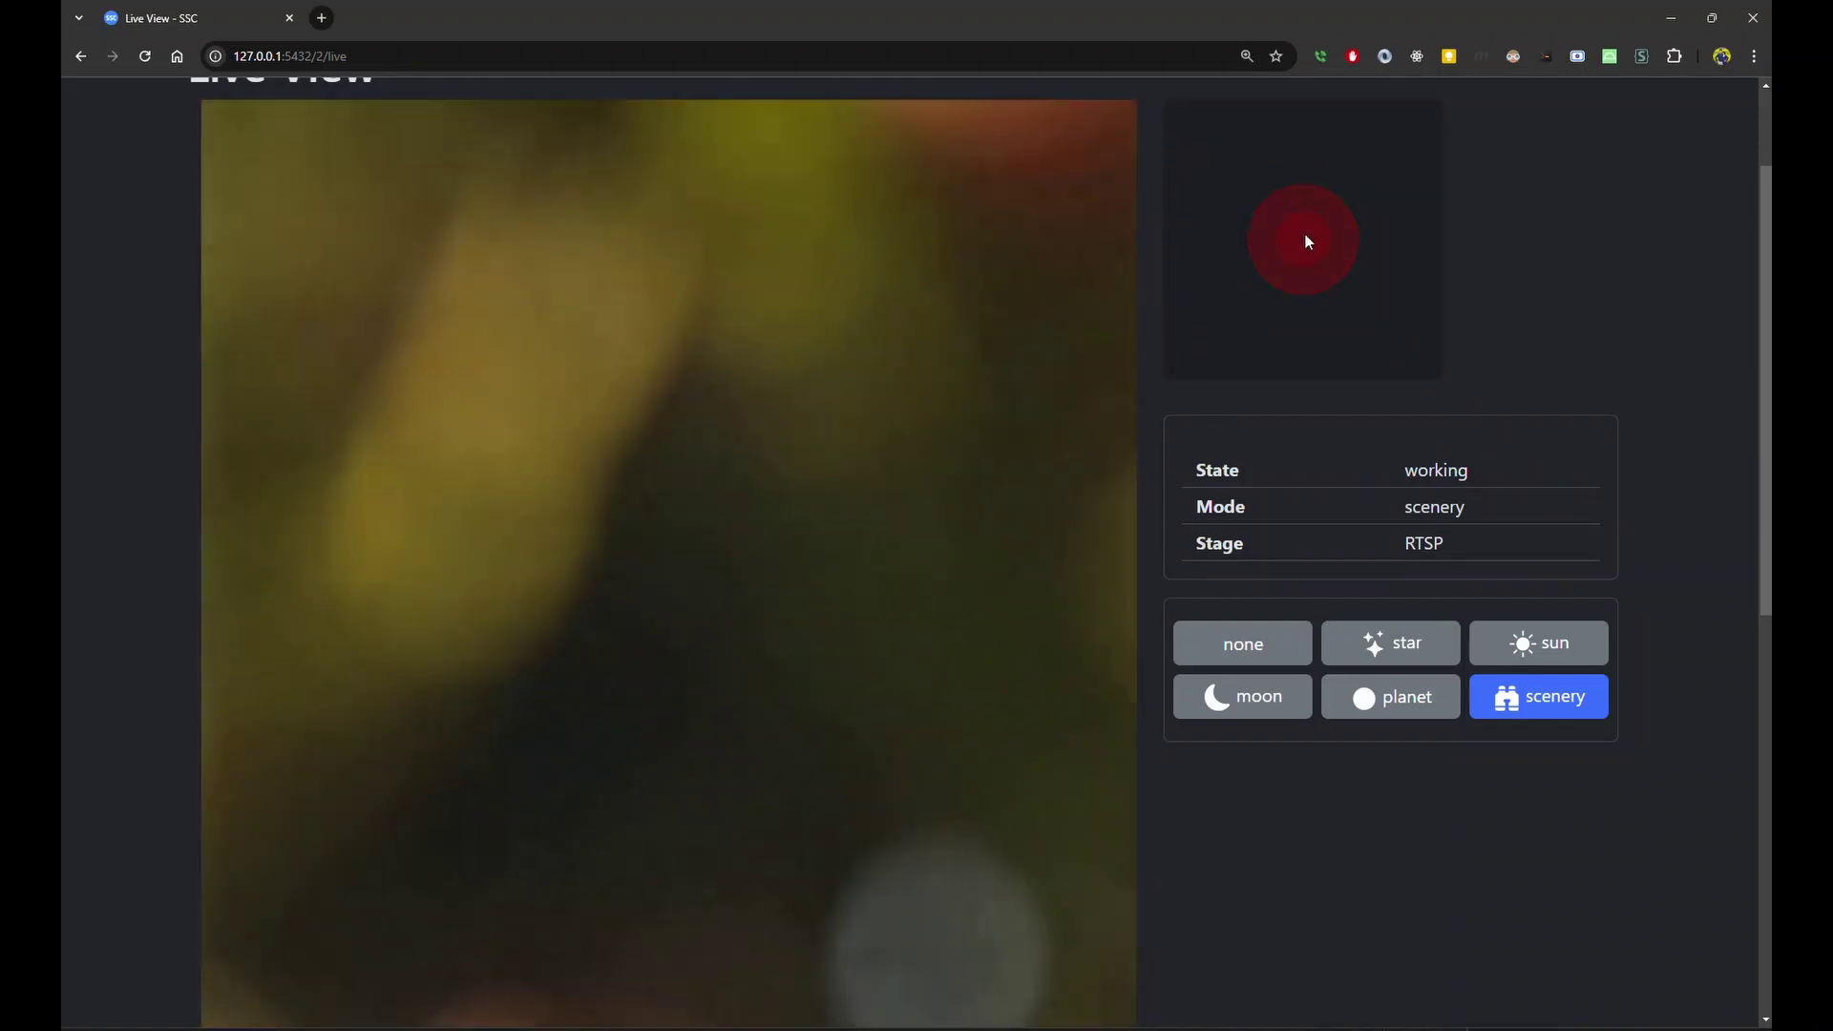
Return the live view to scenery mode and steer the telescope toward the upper right with the virtual joystick.
{"action": "left_click_drag", "start_coordinate": [1306, 240], "coordinate": [1361, 173]}
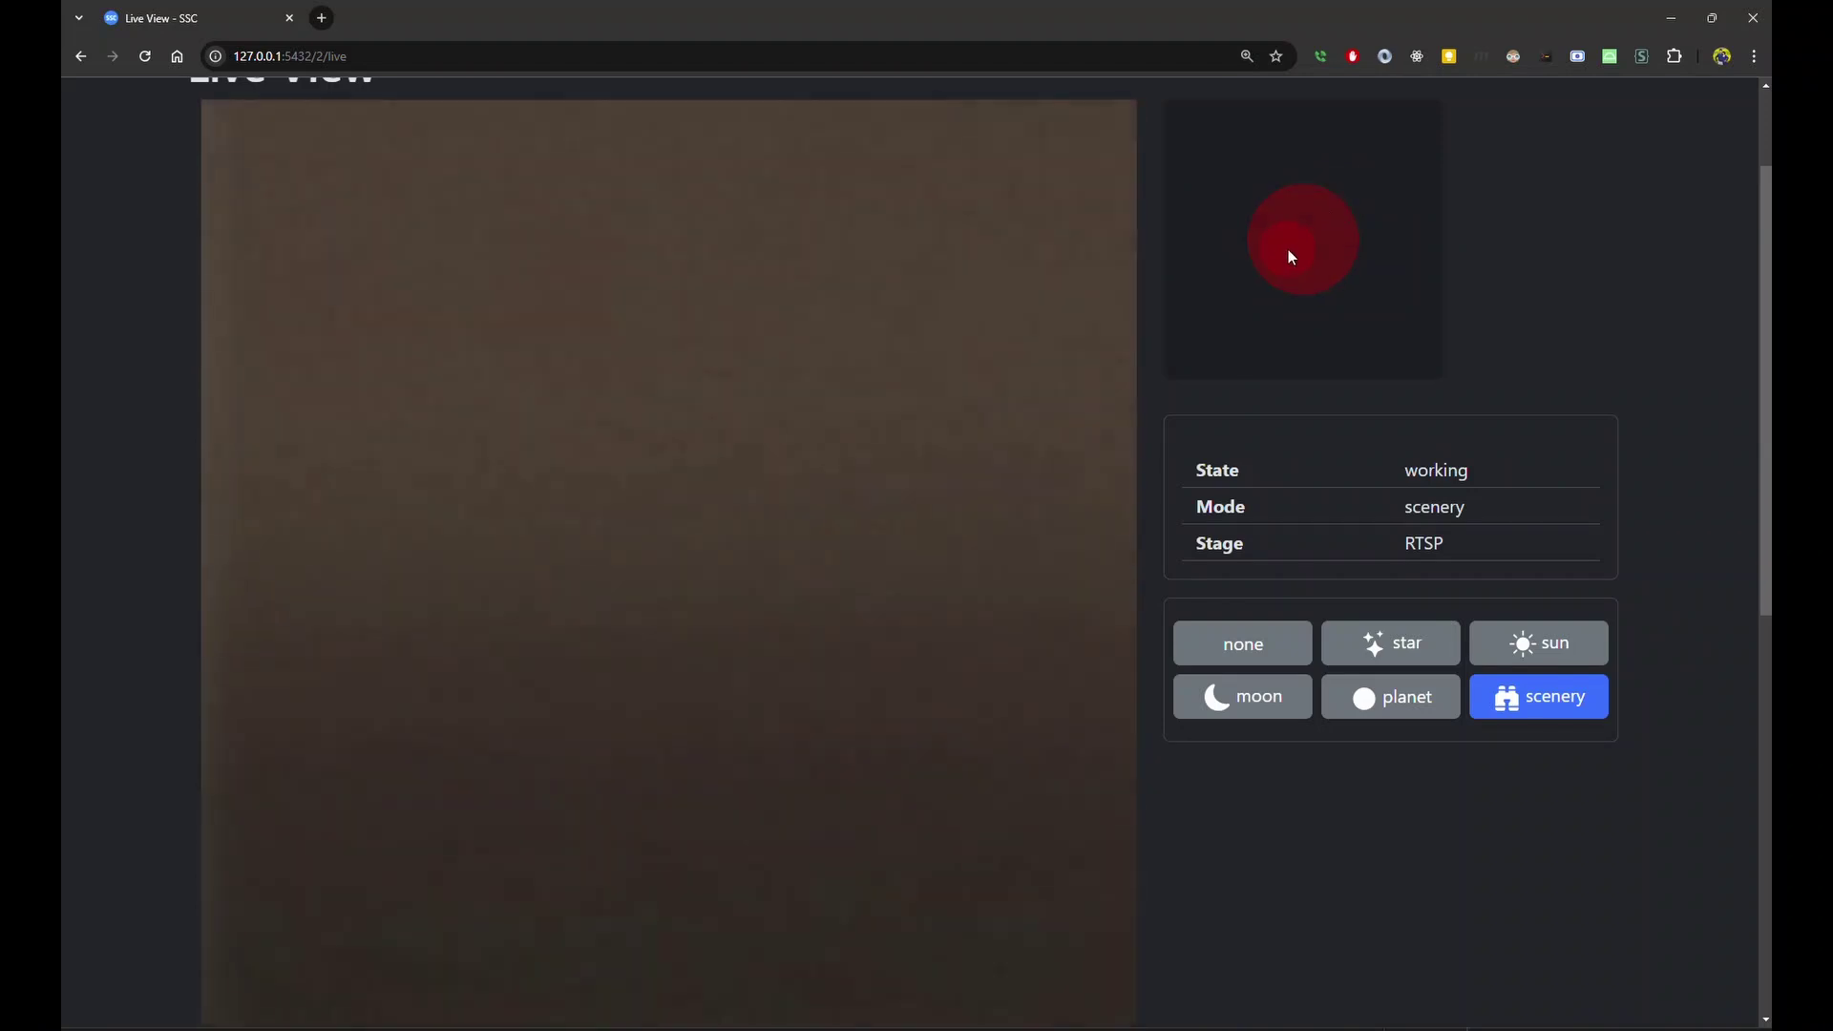
{"action": "left_click_drag", "start_coordinate": [1292, 253], "coordinate": [1356, 210]}
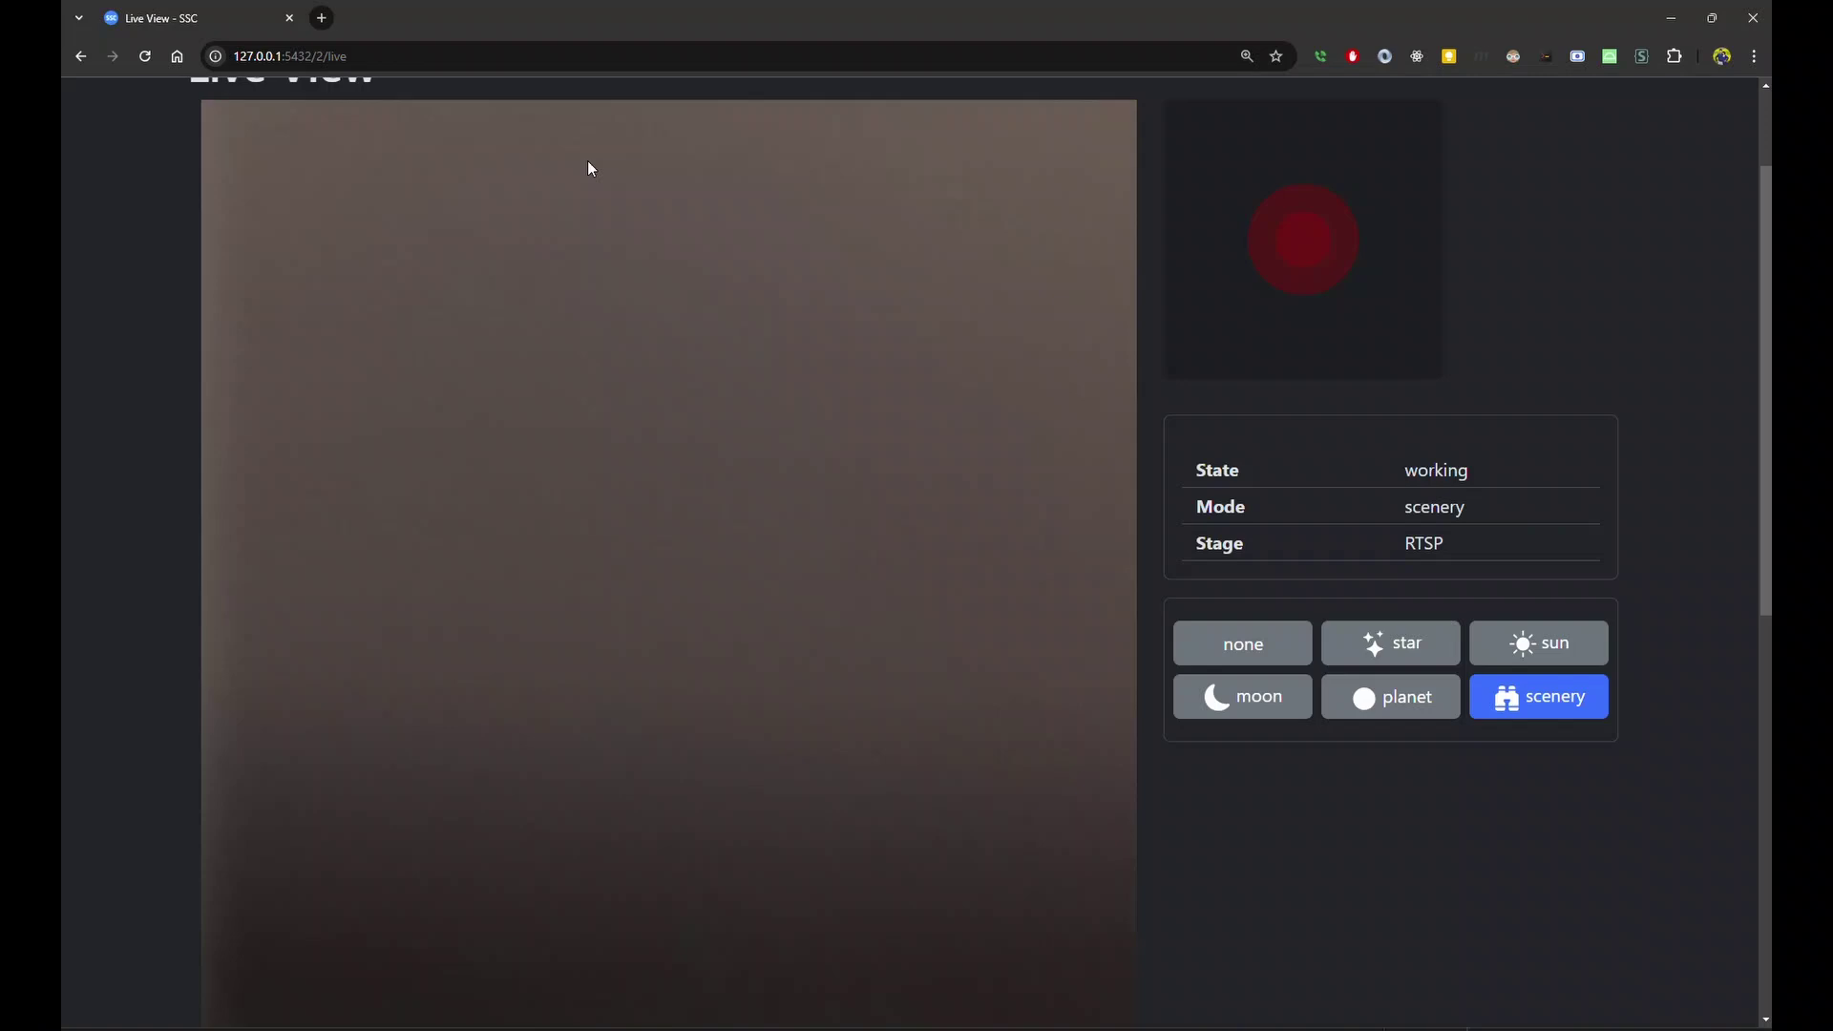
{"action": "scroll", "coordinate": [124, 334], "scroll_direction": "up", "scroll_amount": 2}
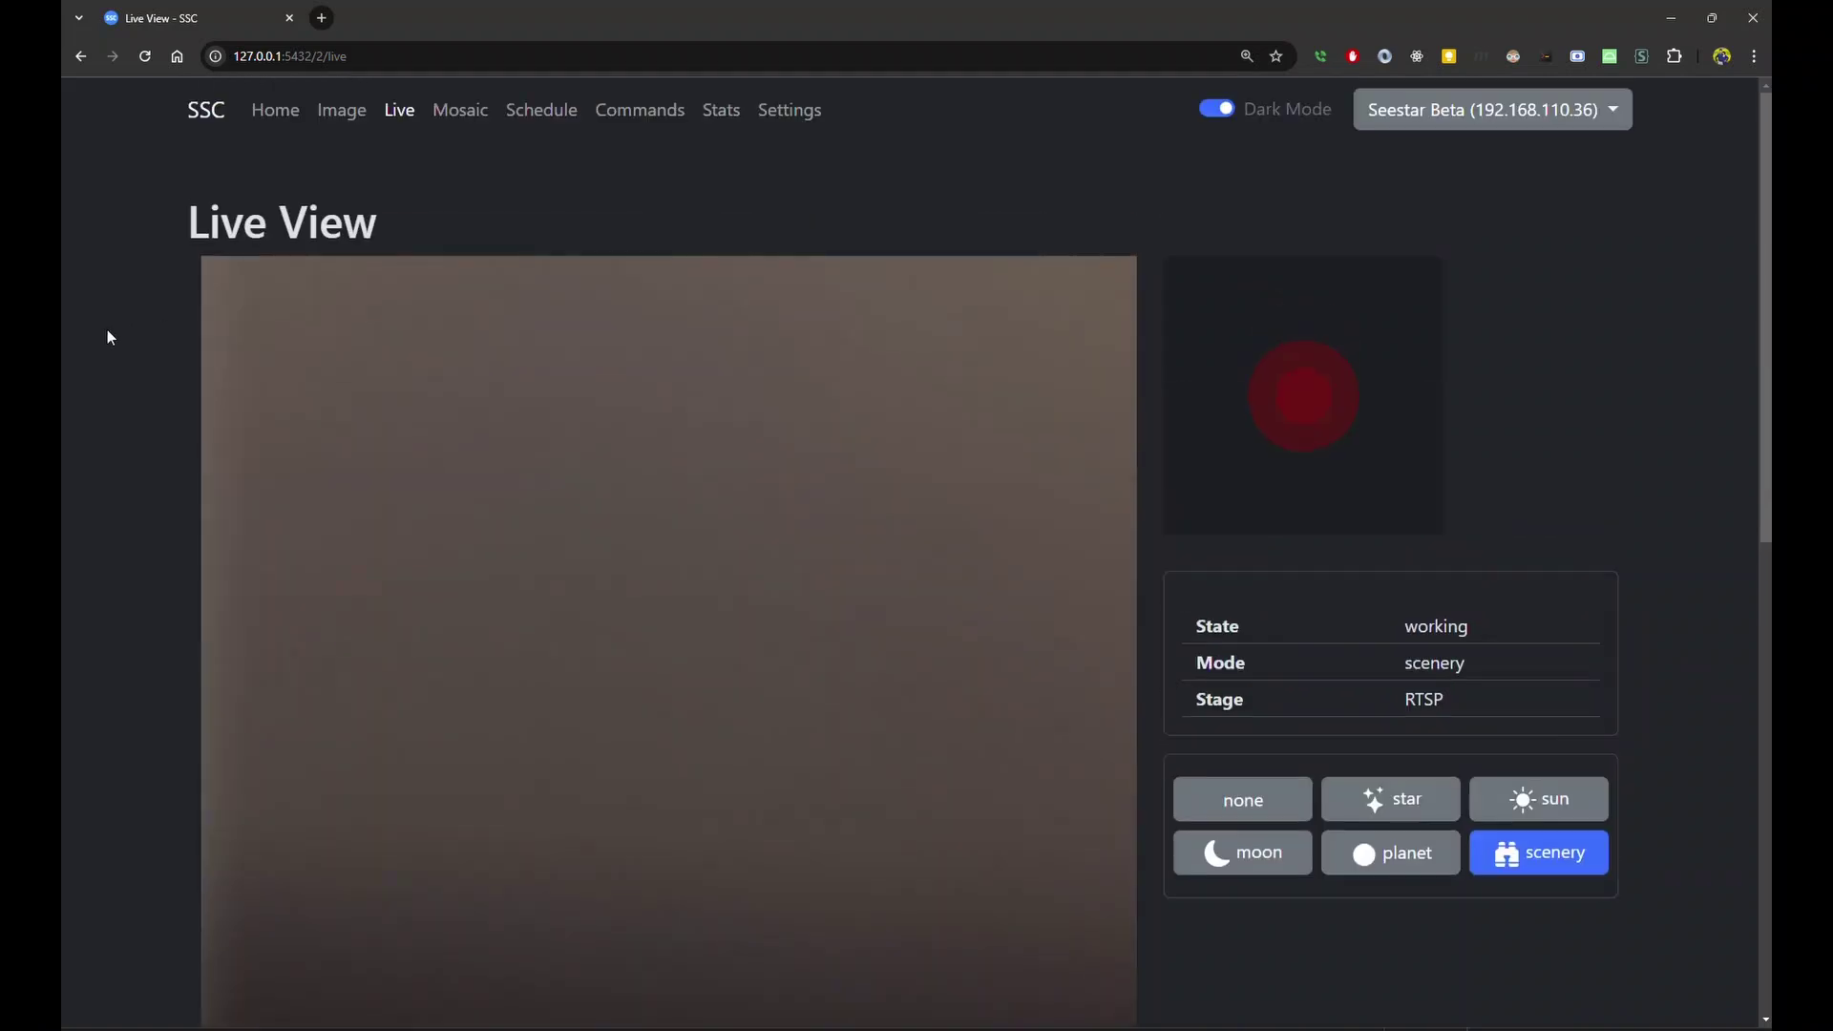
Execute the Scope Park command for Seestar Beta and check the telescope in the live view.
{"action": "left_click", "coordinate": [644, 121]}
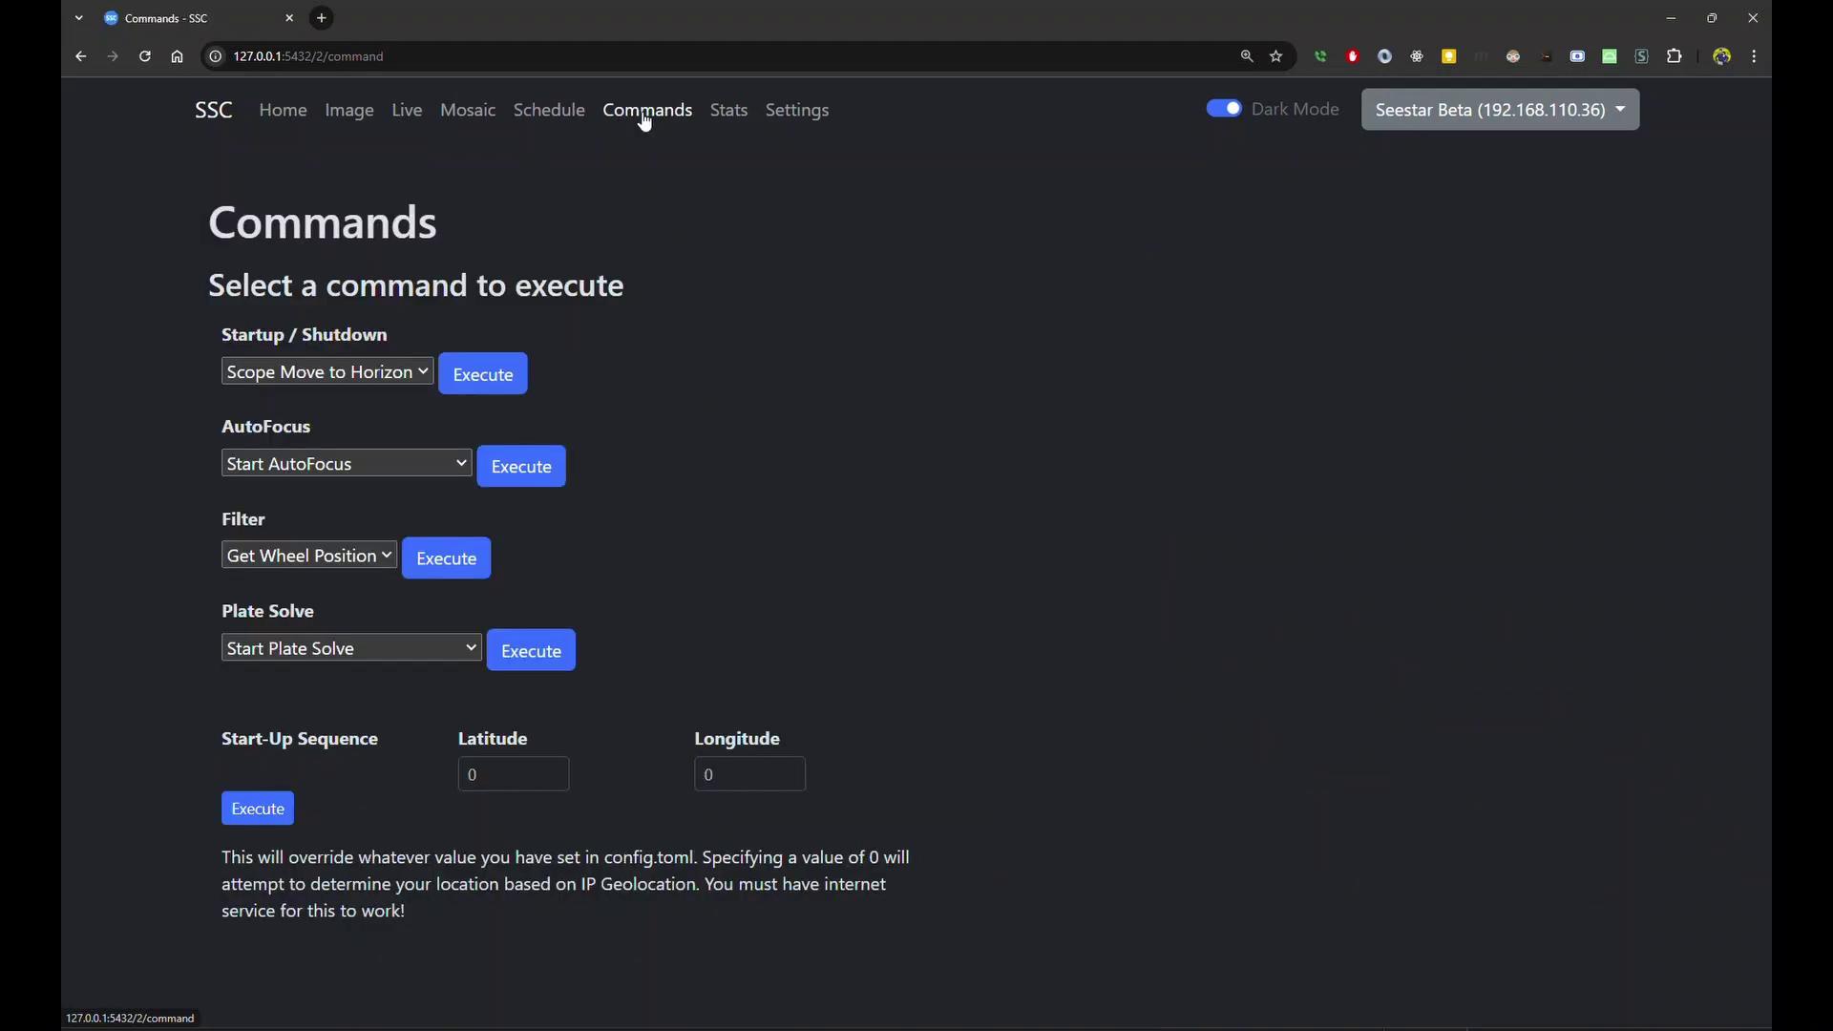
{"action": "left_click", "coordinate": [426, 376]}
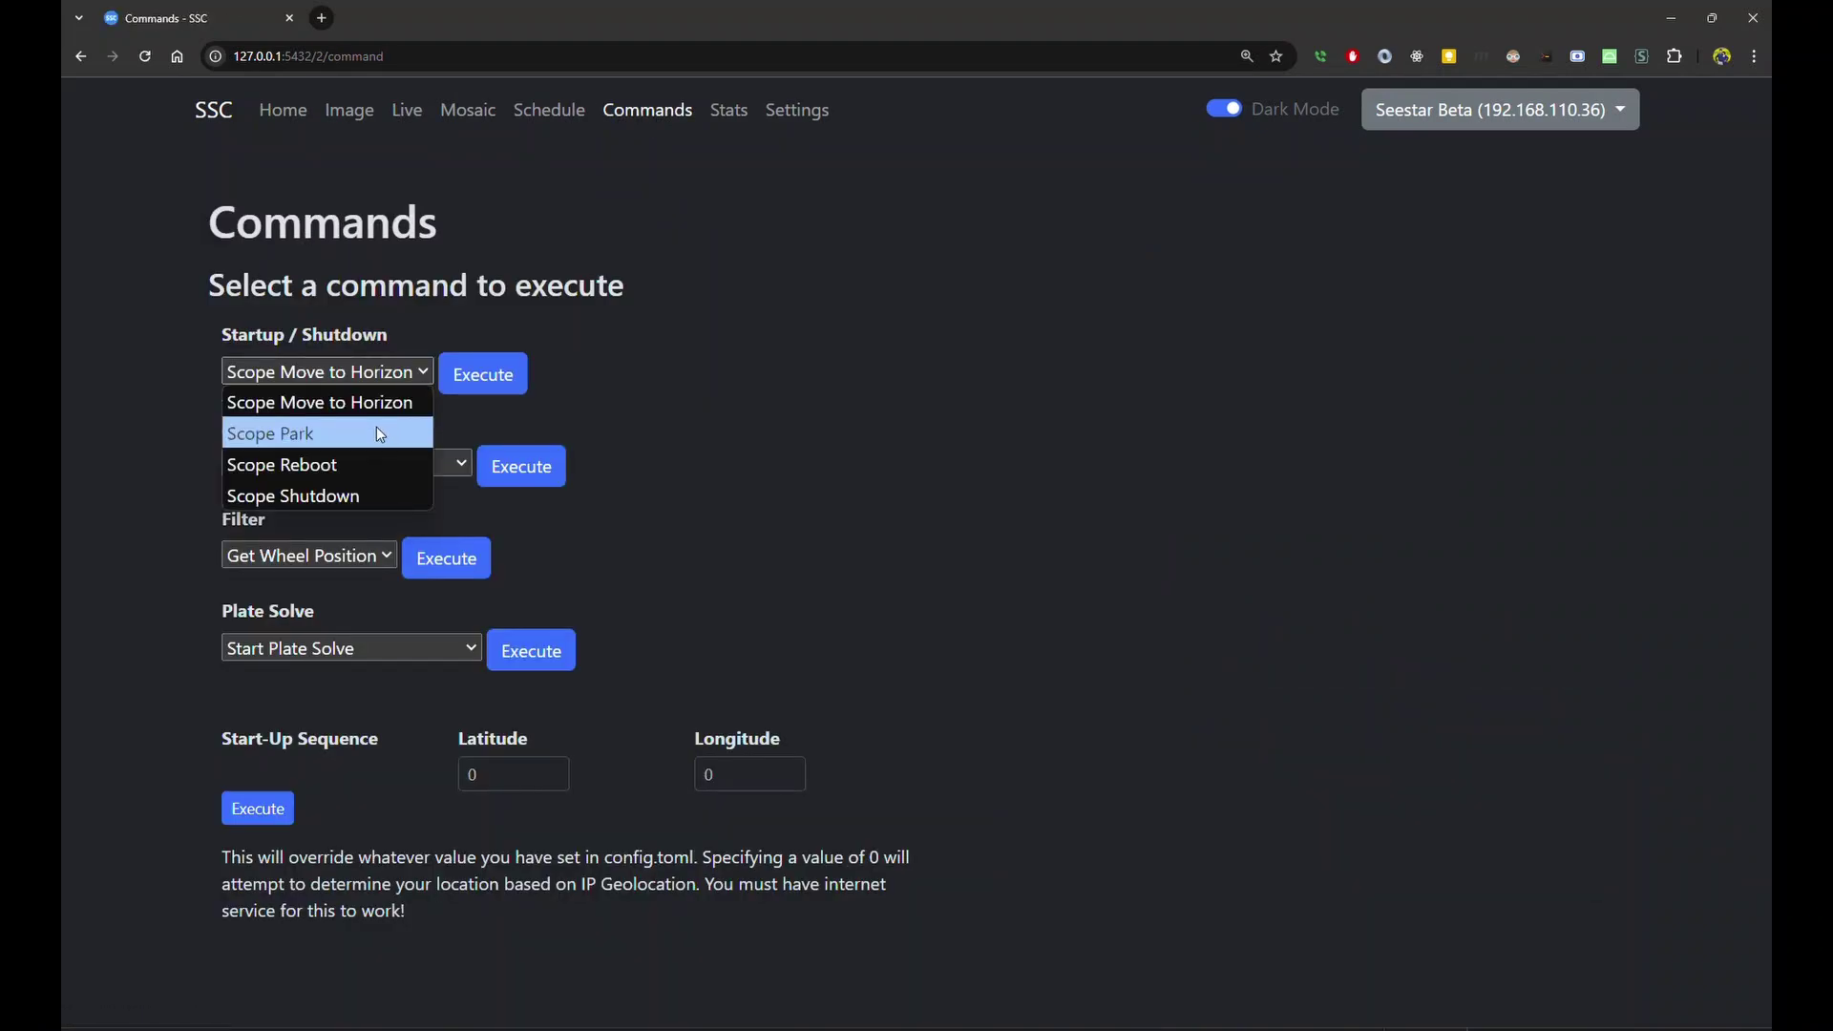
{"action": "left_click", "coordinate": [380, 434]}
{"action": "left_click", "coordinate": [467, 382]}
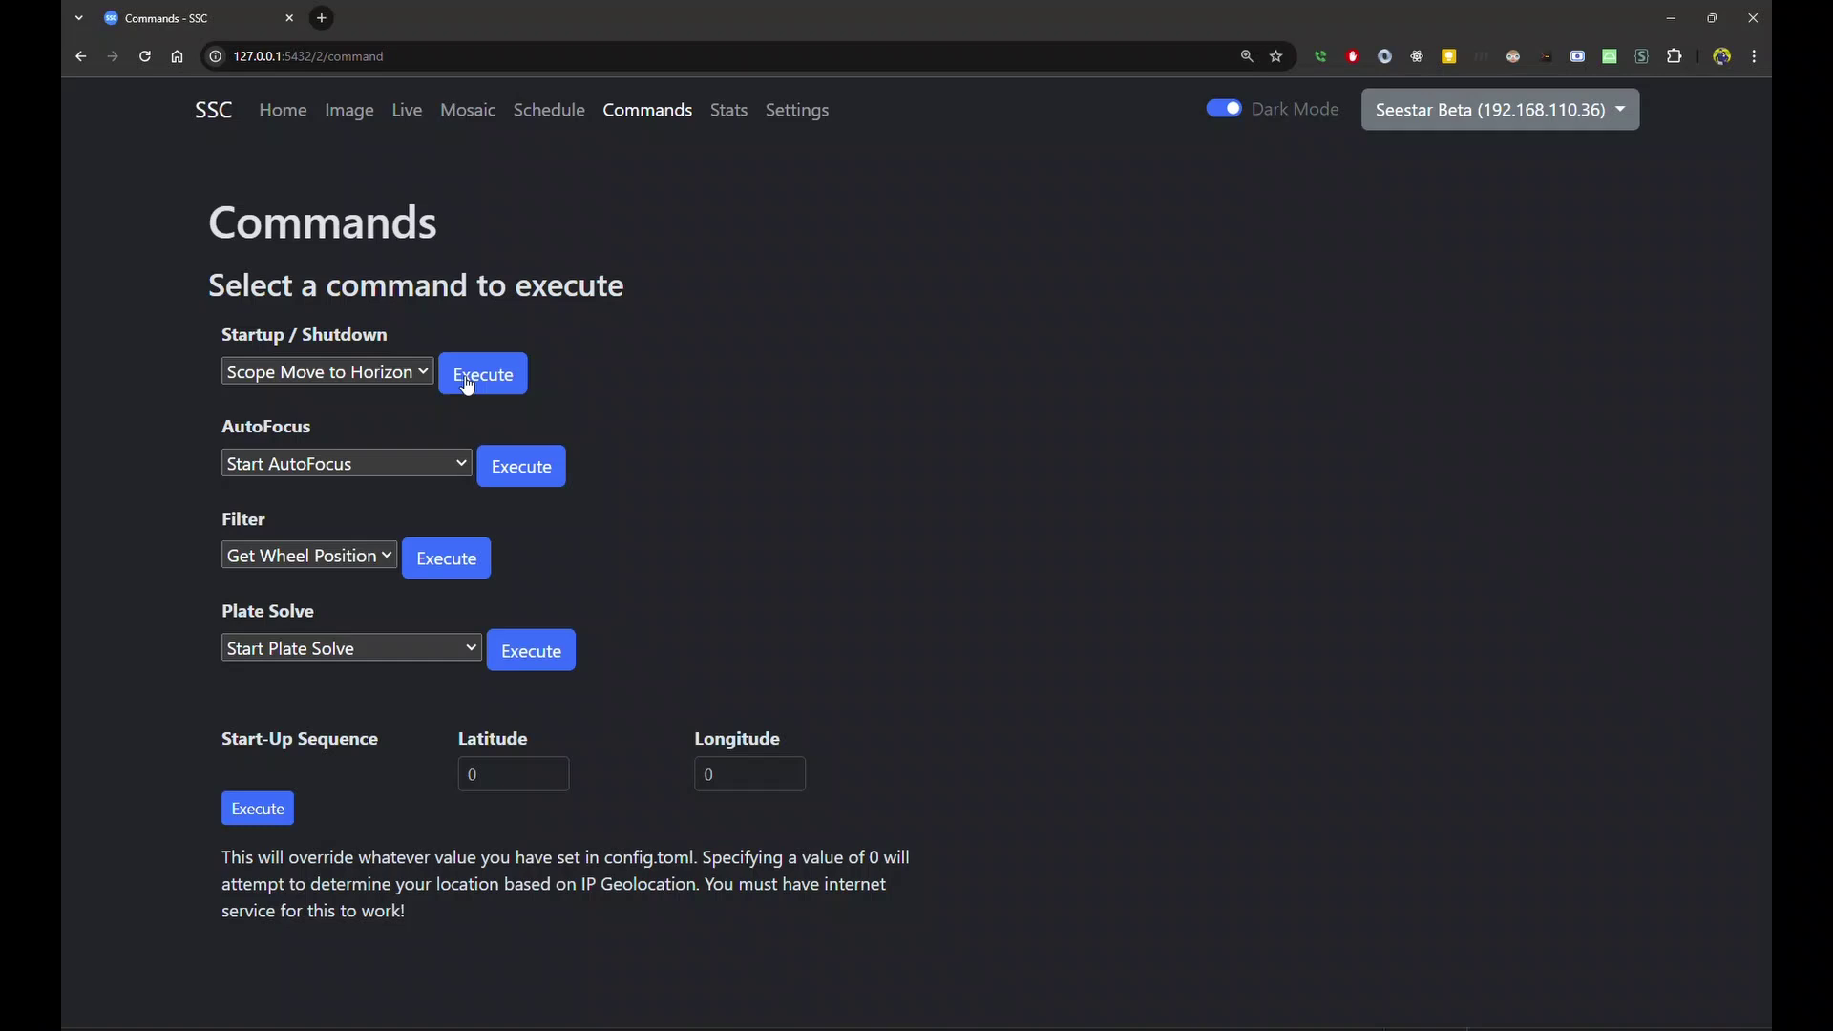
{"action": "left_click", "coordinate": [366, 114]}
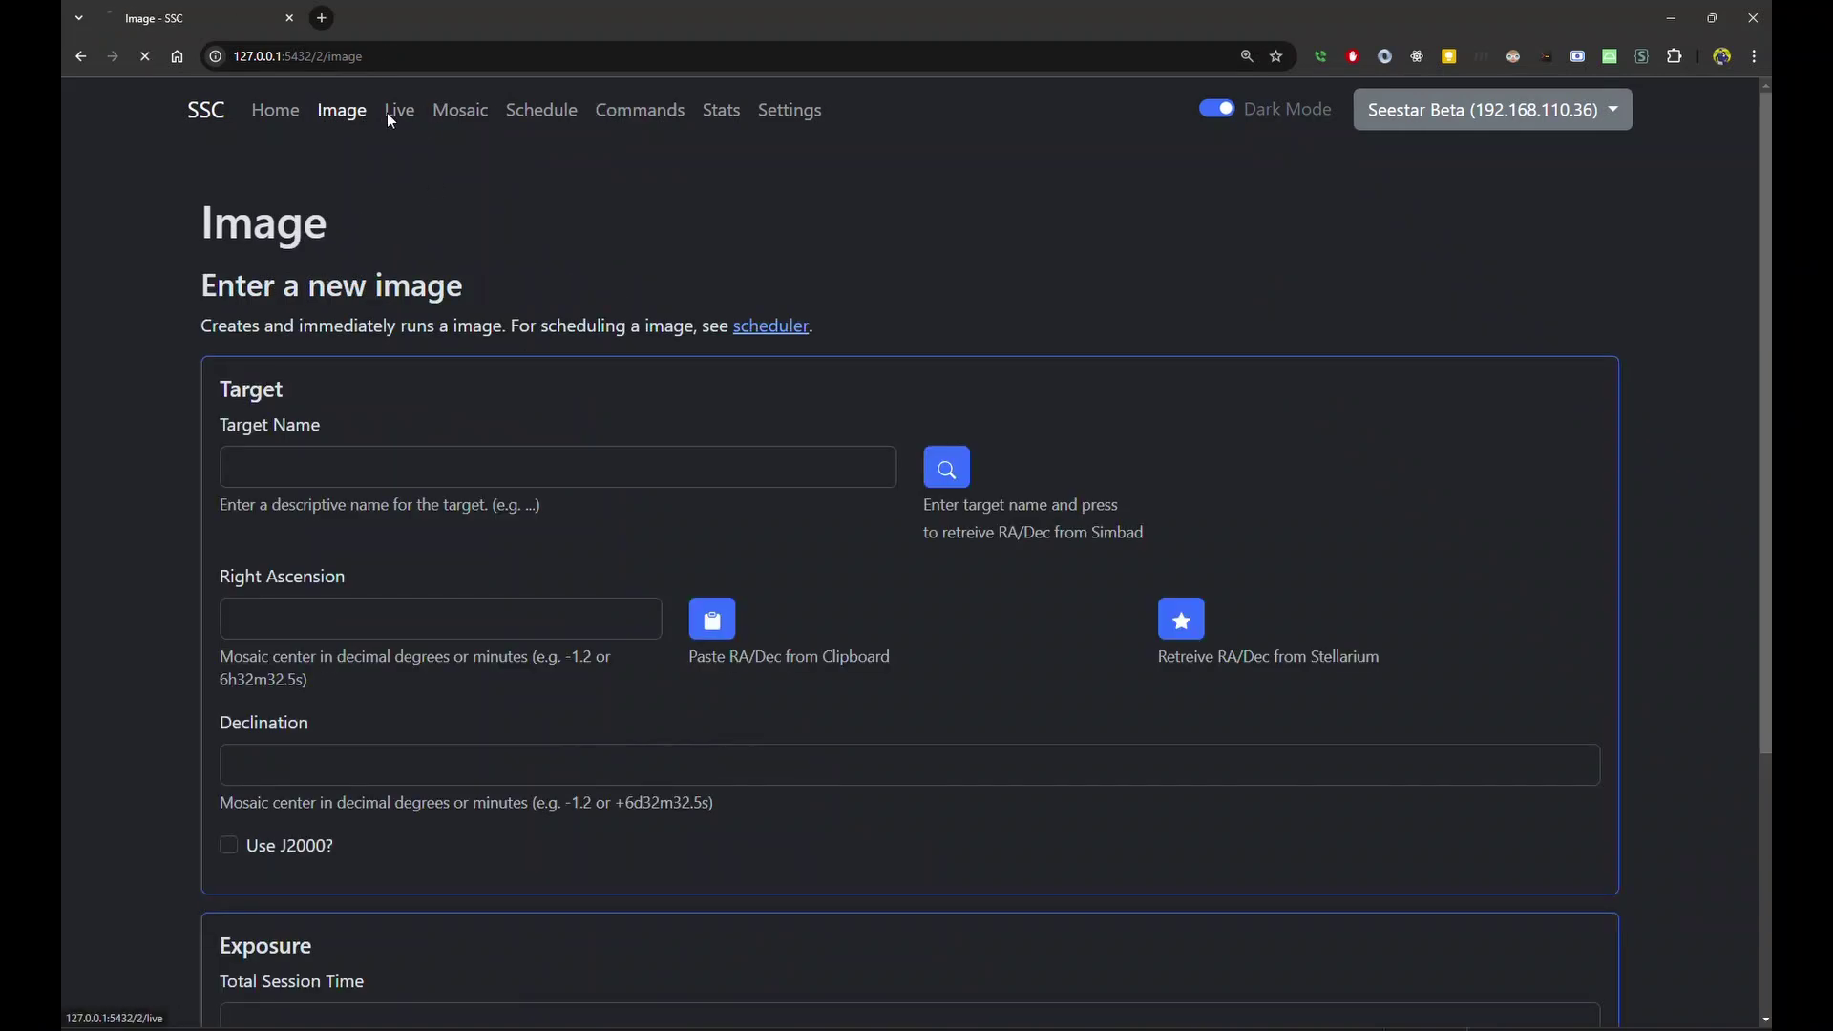
{"action": "left_click", "coordinate": [388, 113]}
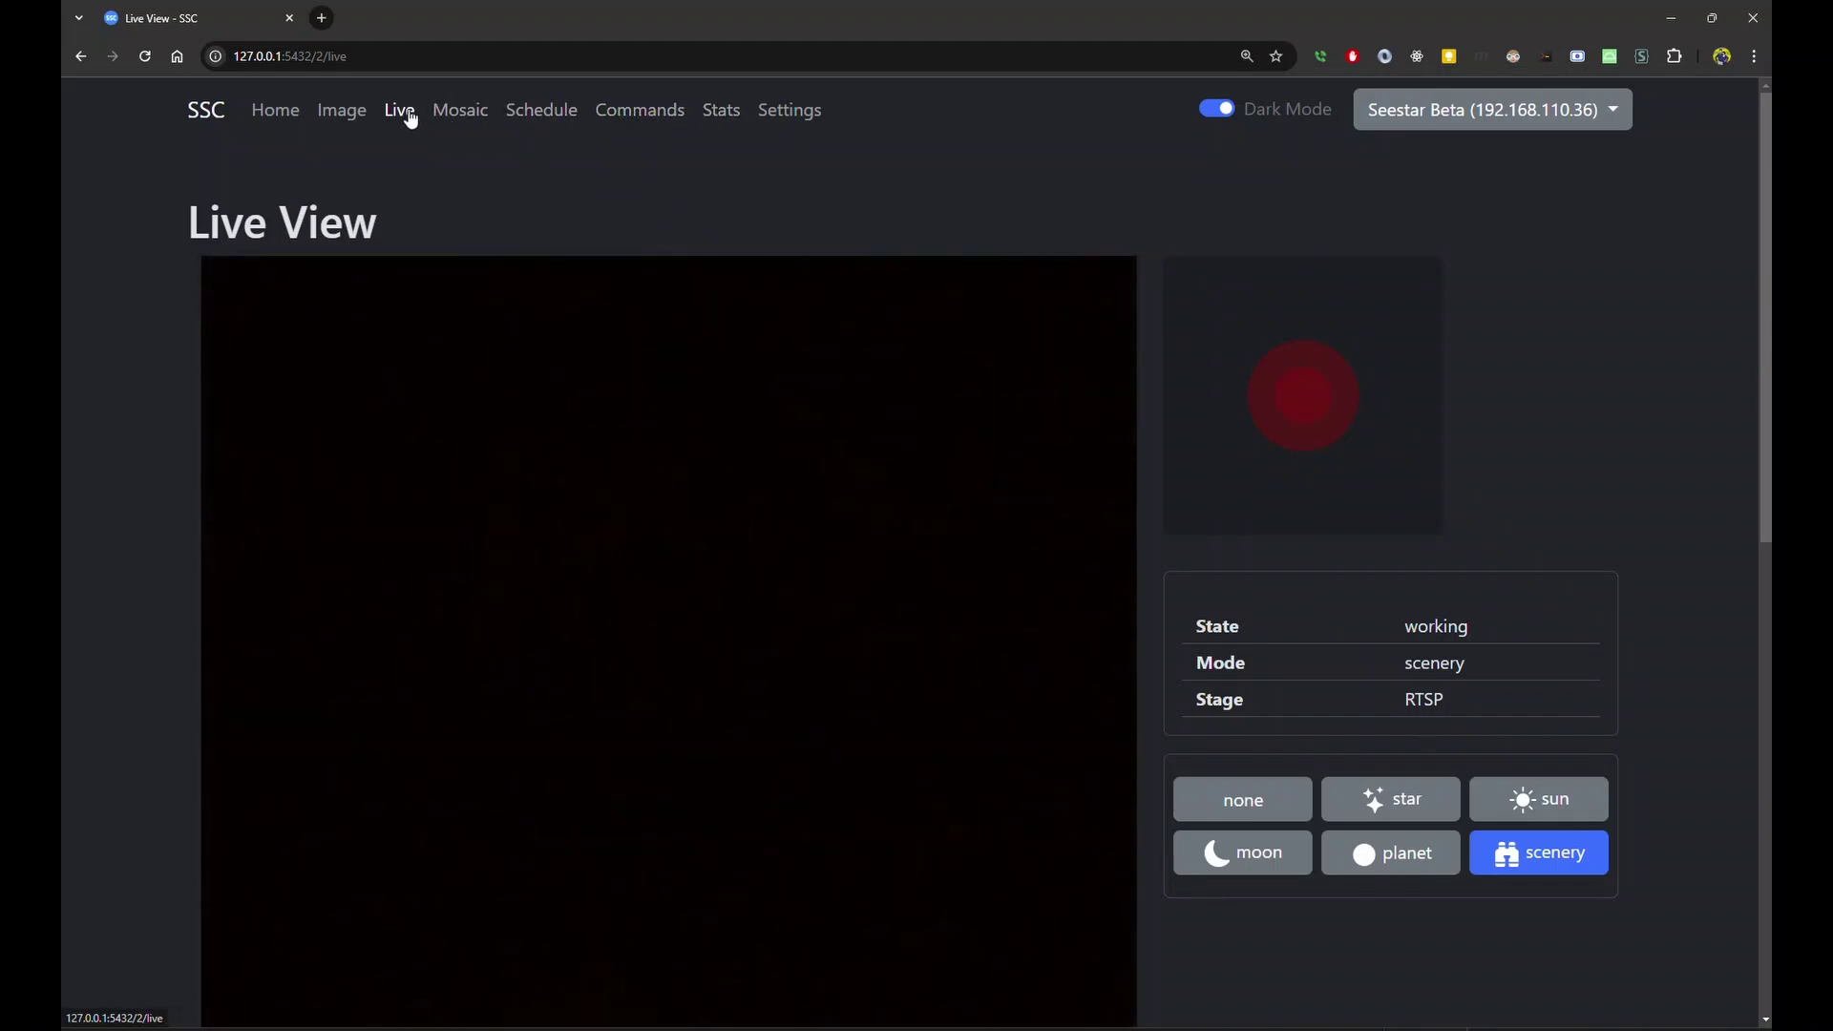
Start a new mosaic with the target name andromeda and retrieve its RA/Dec coordinates from Simbad.
{"action": "left_click", "coordinate": [461, 112]}
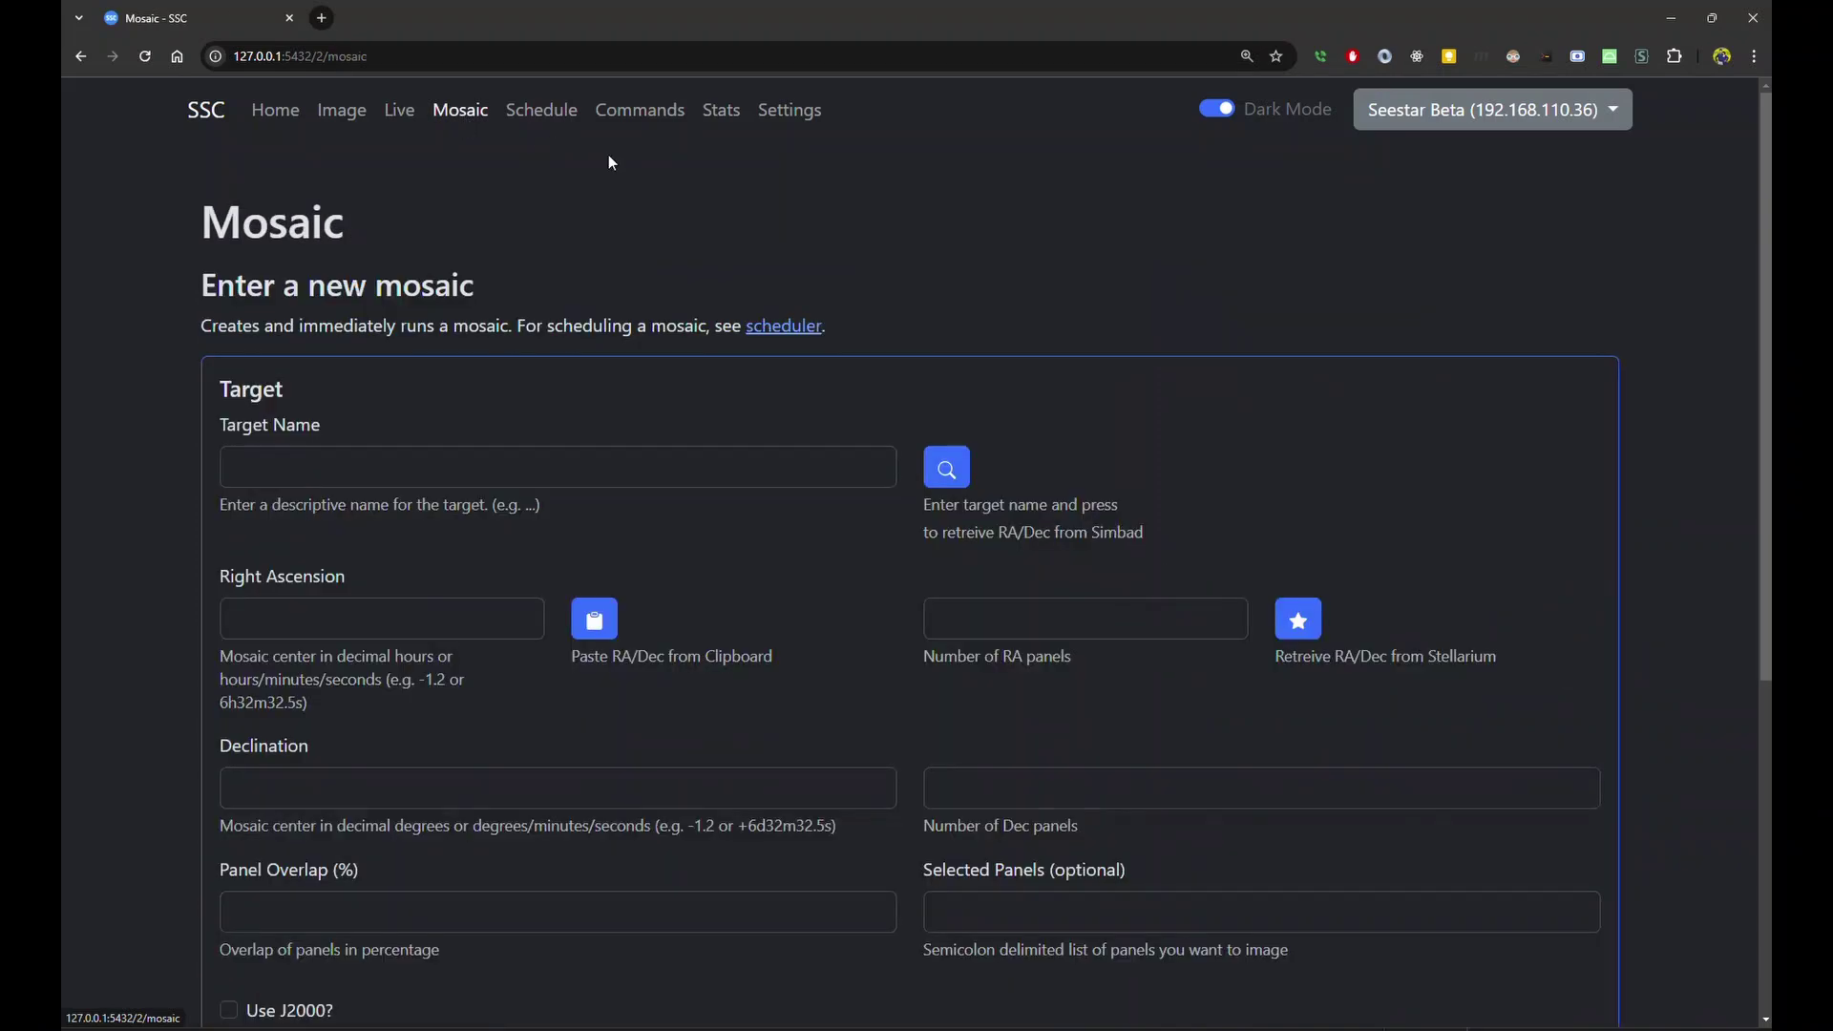
{"action": "scroll", "coordinate": [495, 341], "scroll_direction": "down", "scroll_amount": 1}
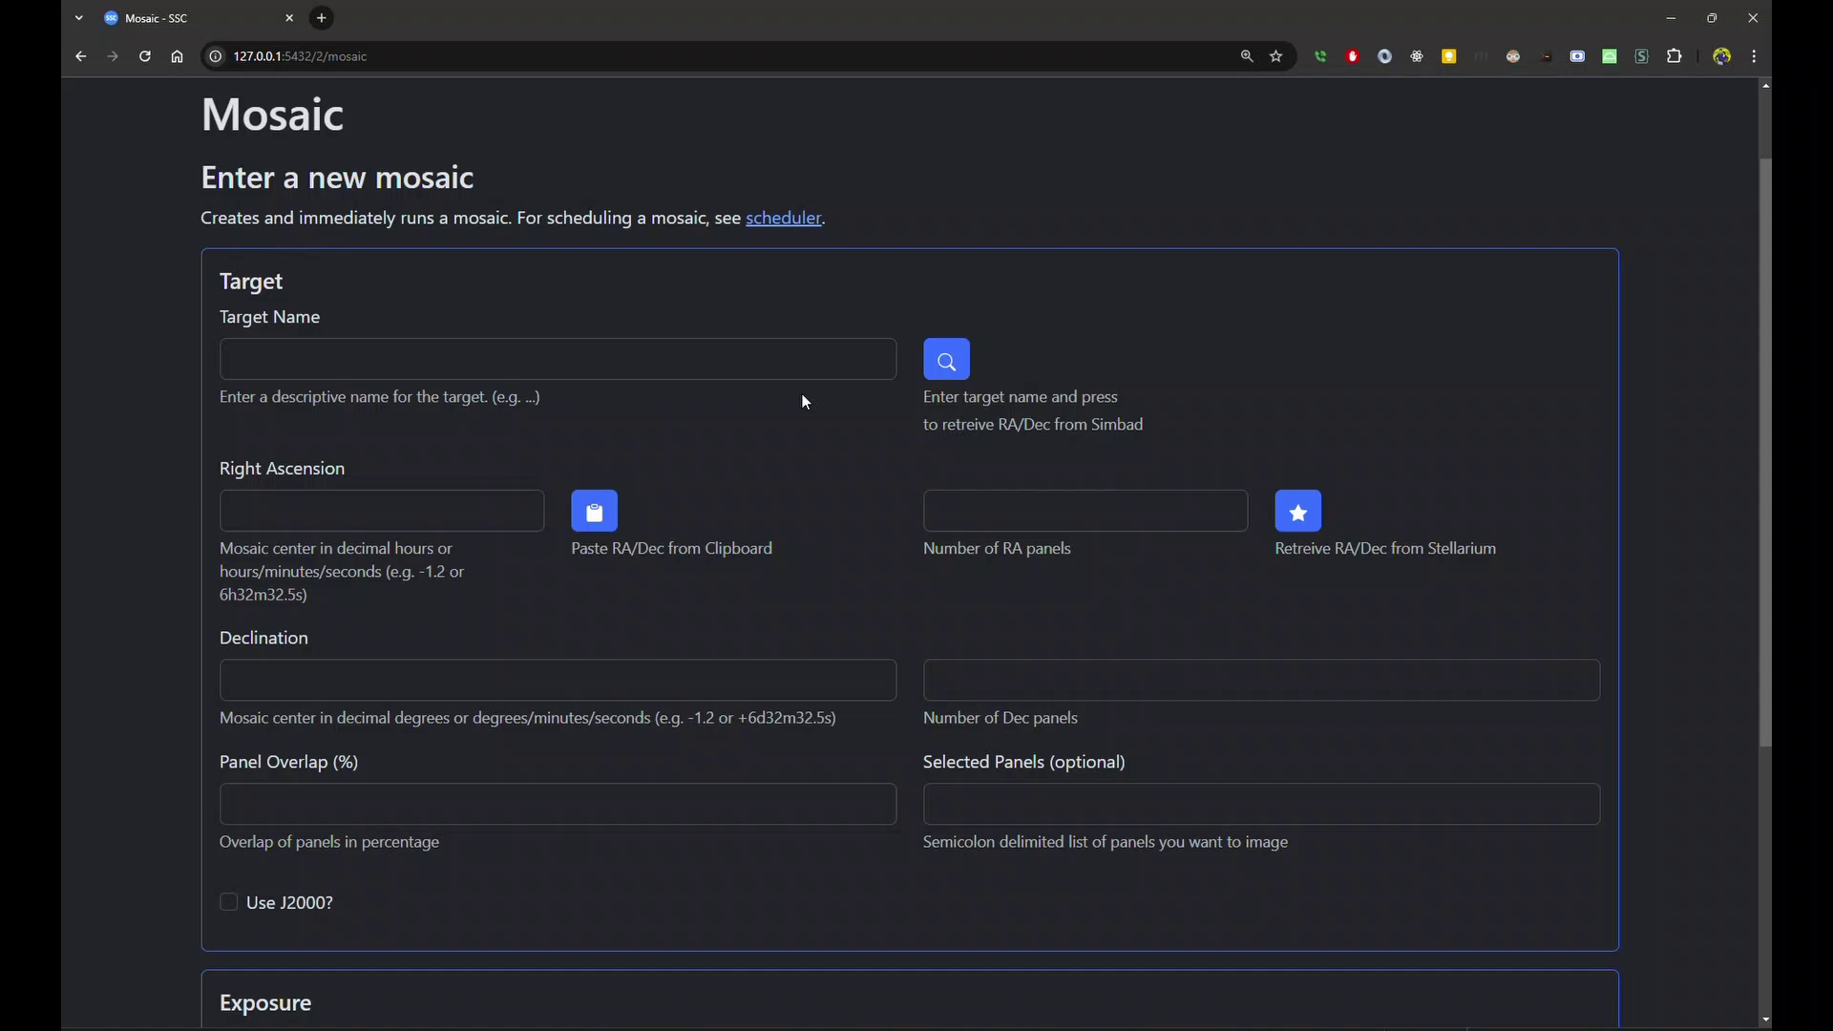
{"action": "left_click", "coordinate": [819, 362]}
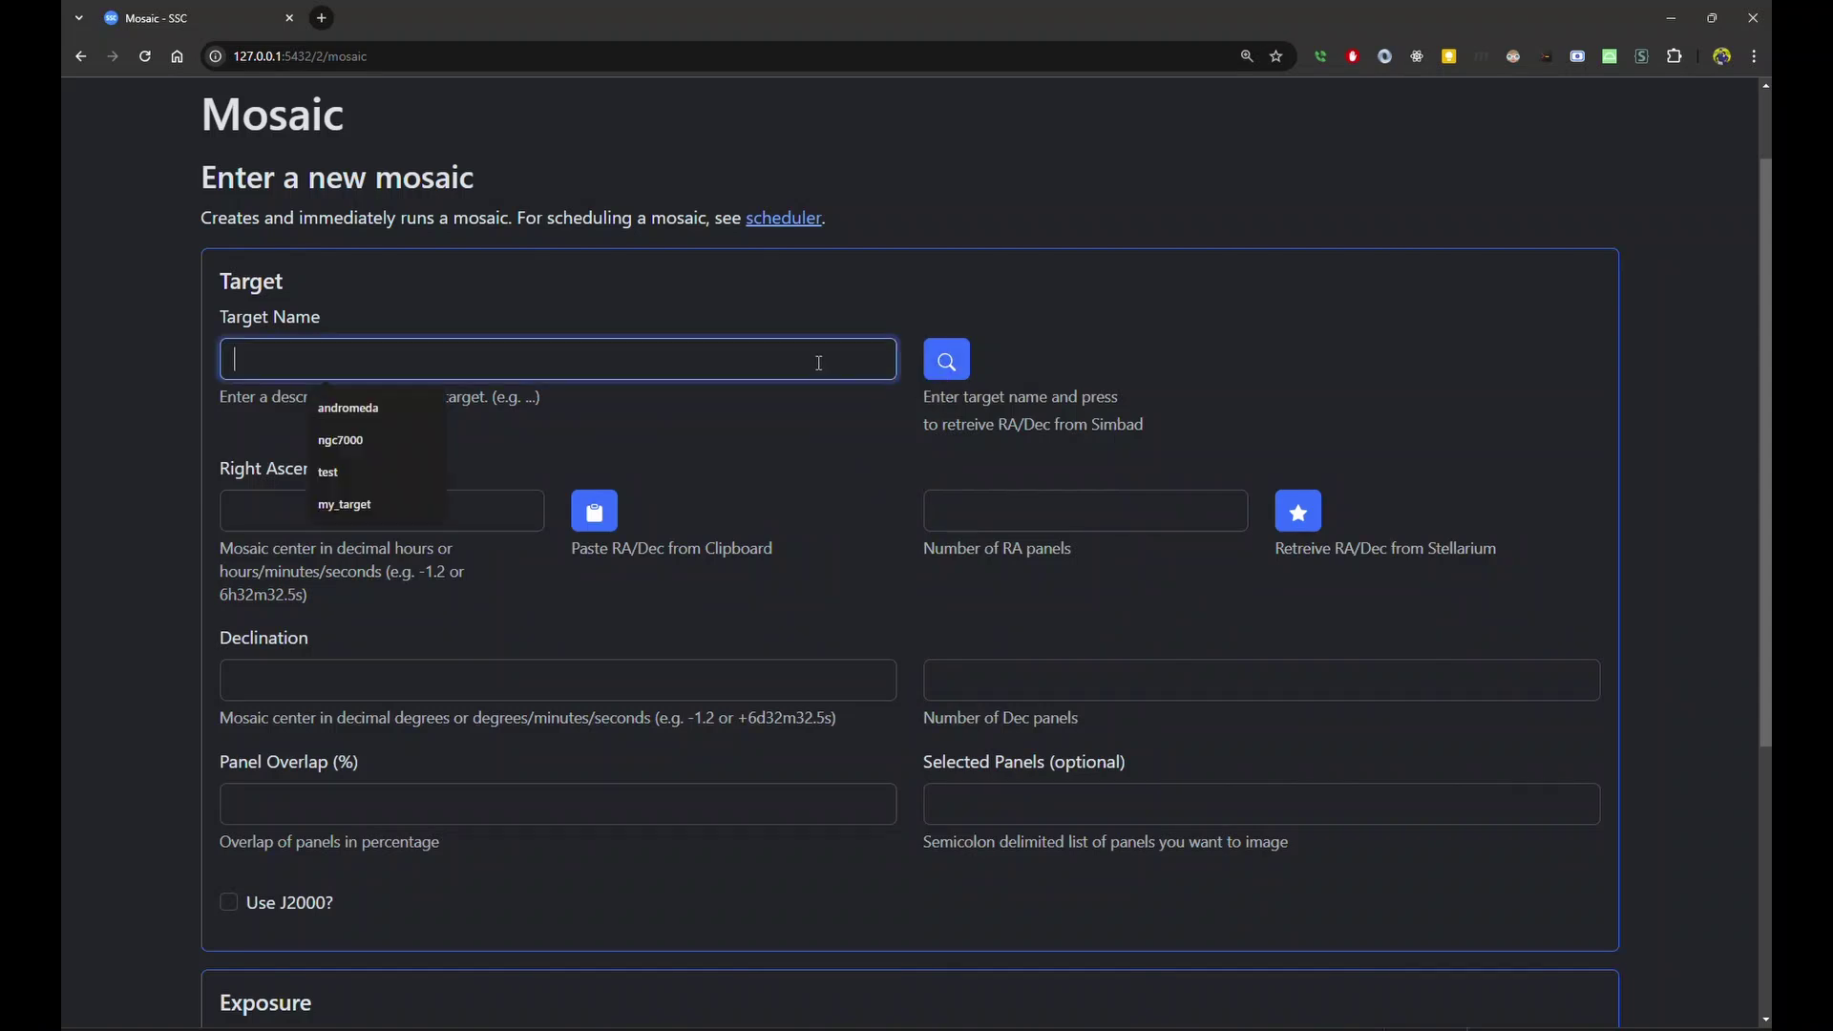
{"action": "left_click", "coordinate": [319, 410]}
{"action": "left_click", "coordinate": [956, 368]}
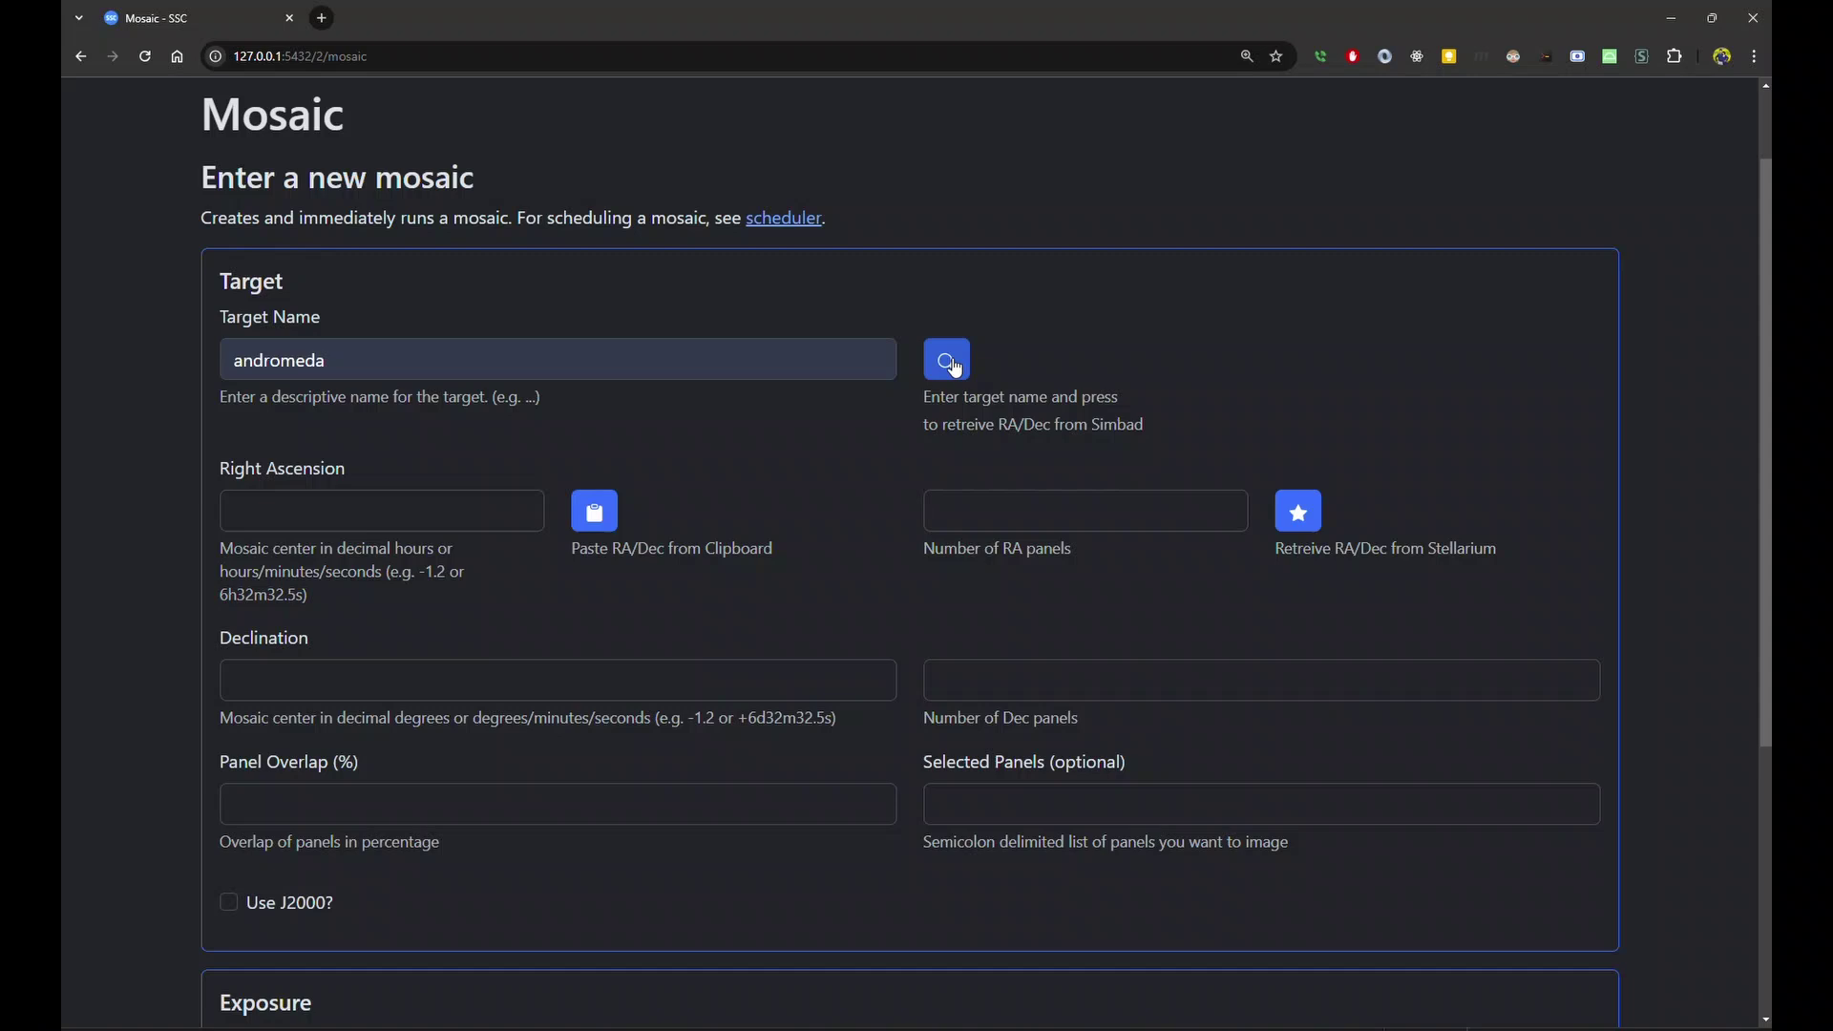
Set the andromeda mosaic to 3 RA panels and 4 Dec panels.
{"action": "left_click", "coordinate": [1022, 520]}
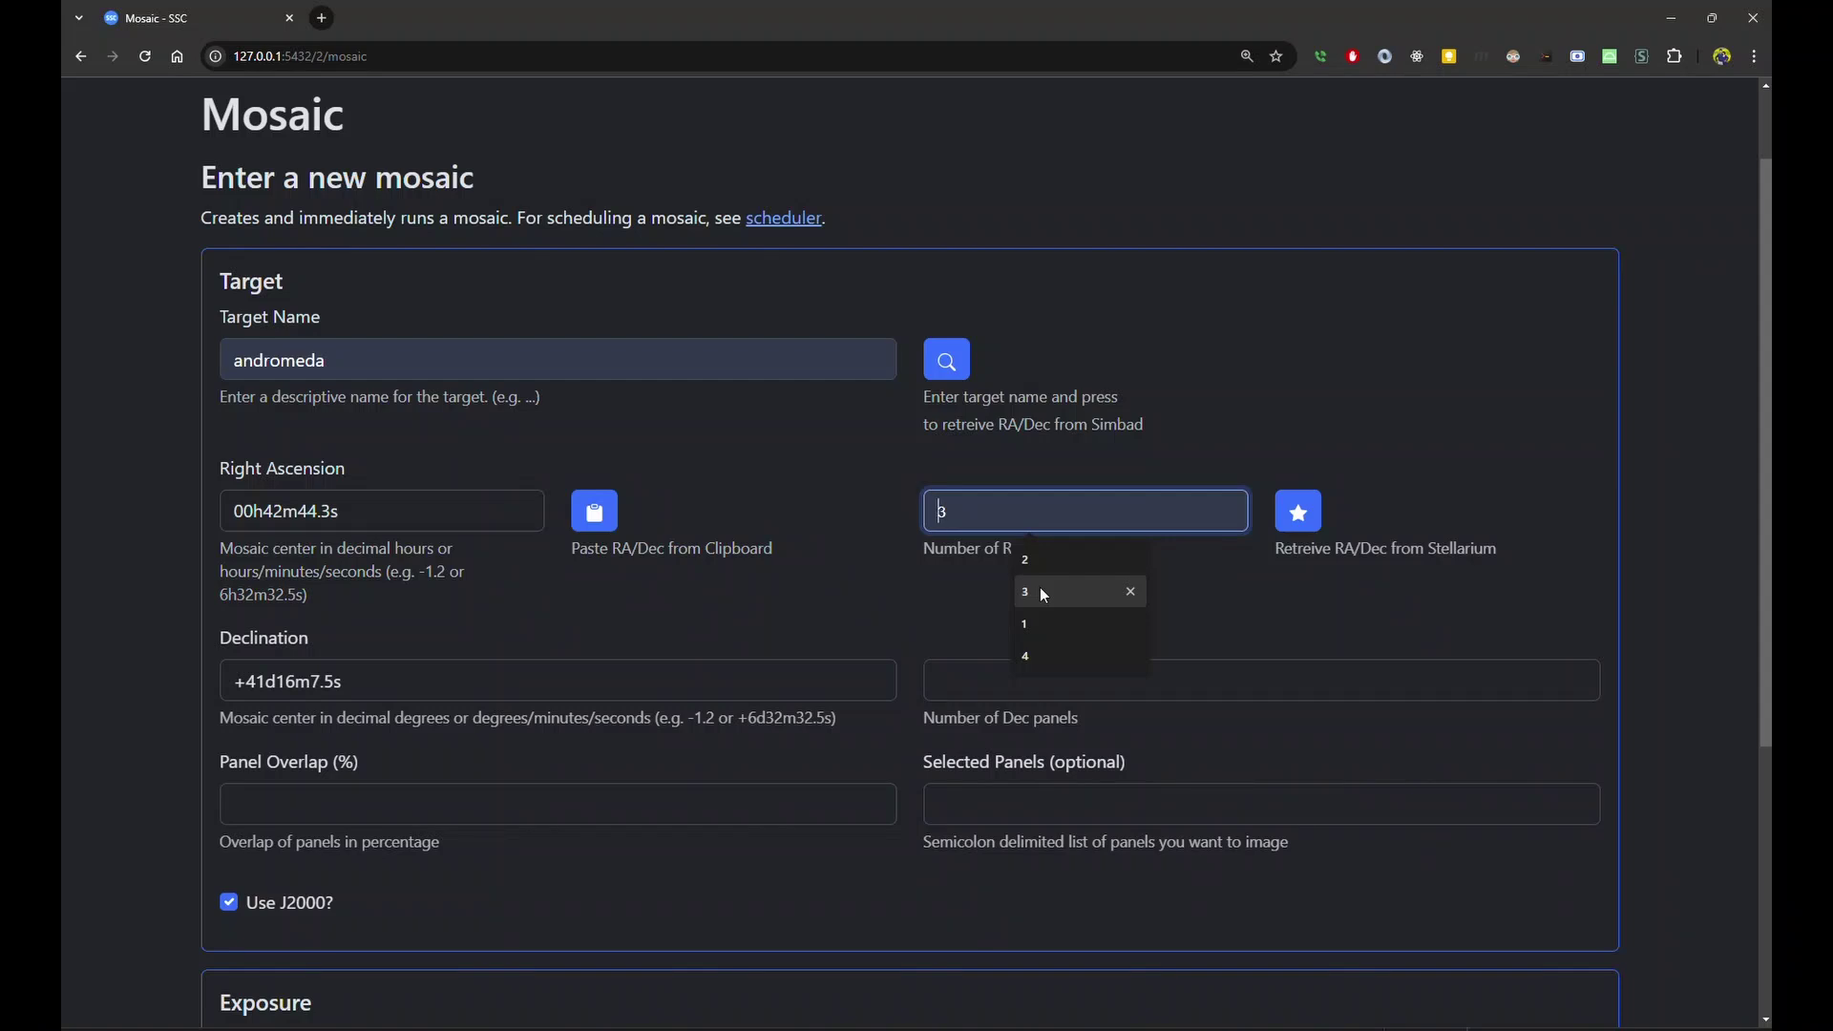
{"action": "left_click", "coordinate": [1040, 590]}
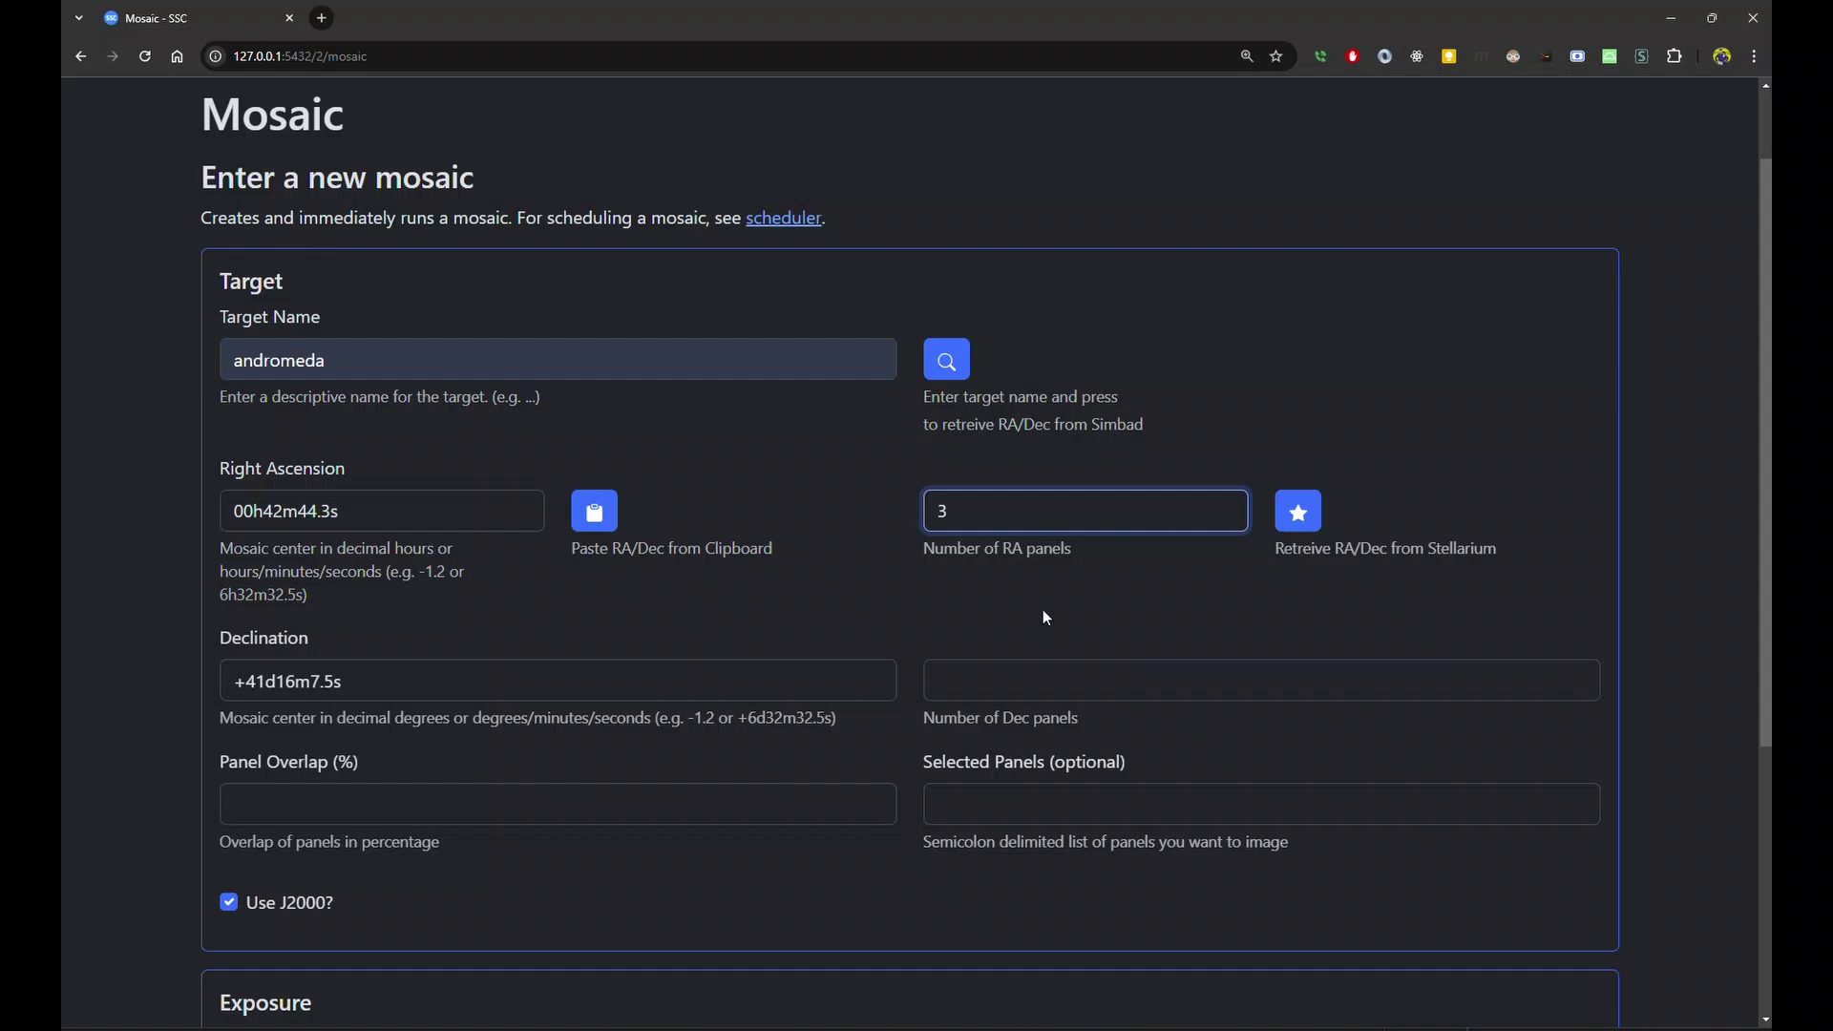
{"action": "left_click", "coordinate": [1027, 693]}
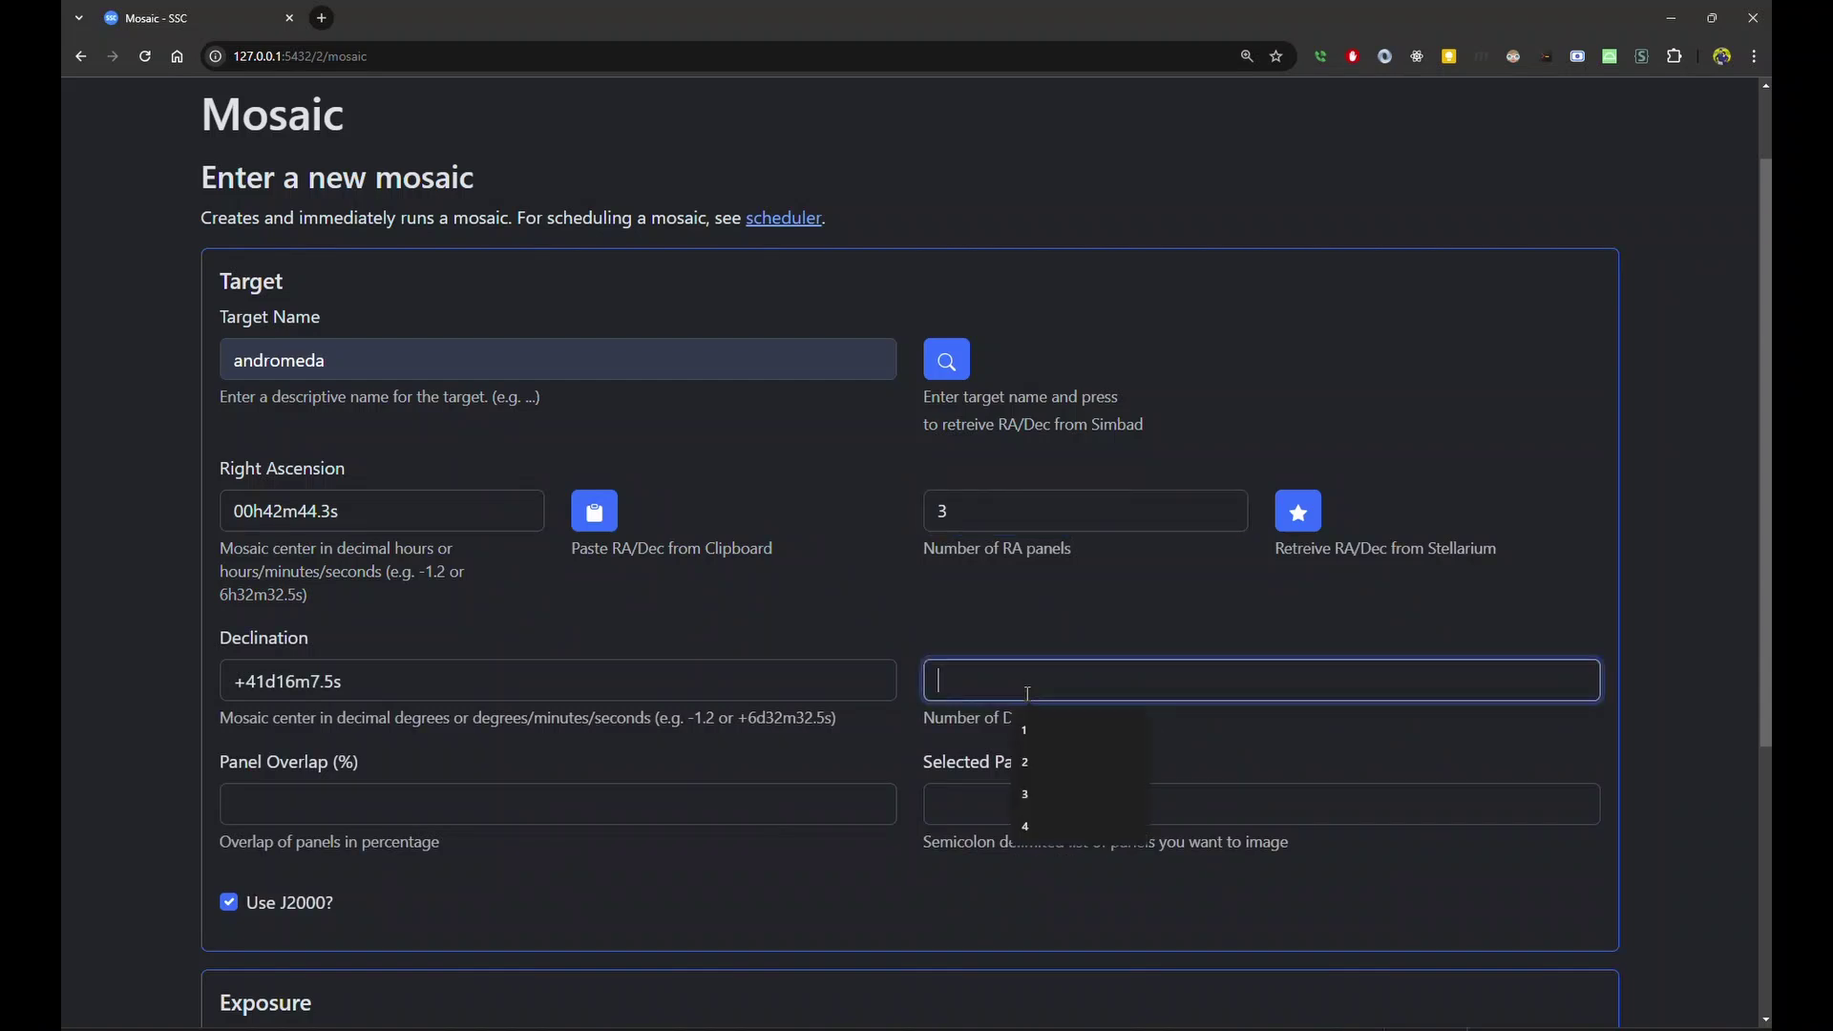
{"action": "type", "text": "4"}
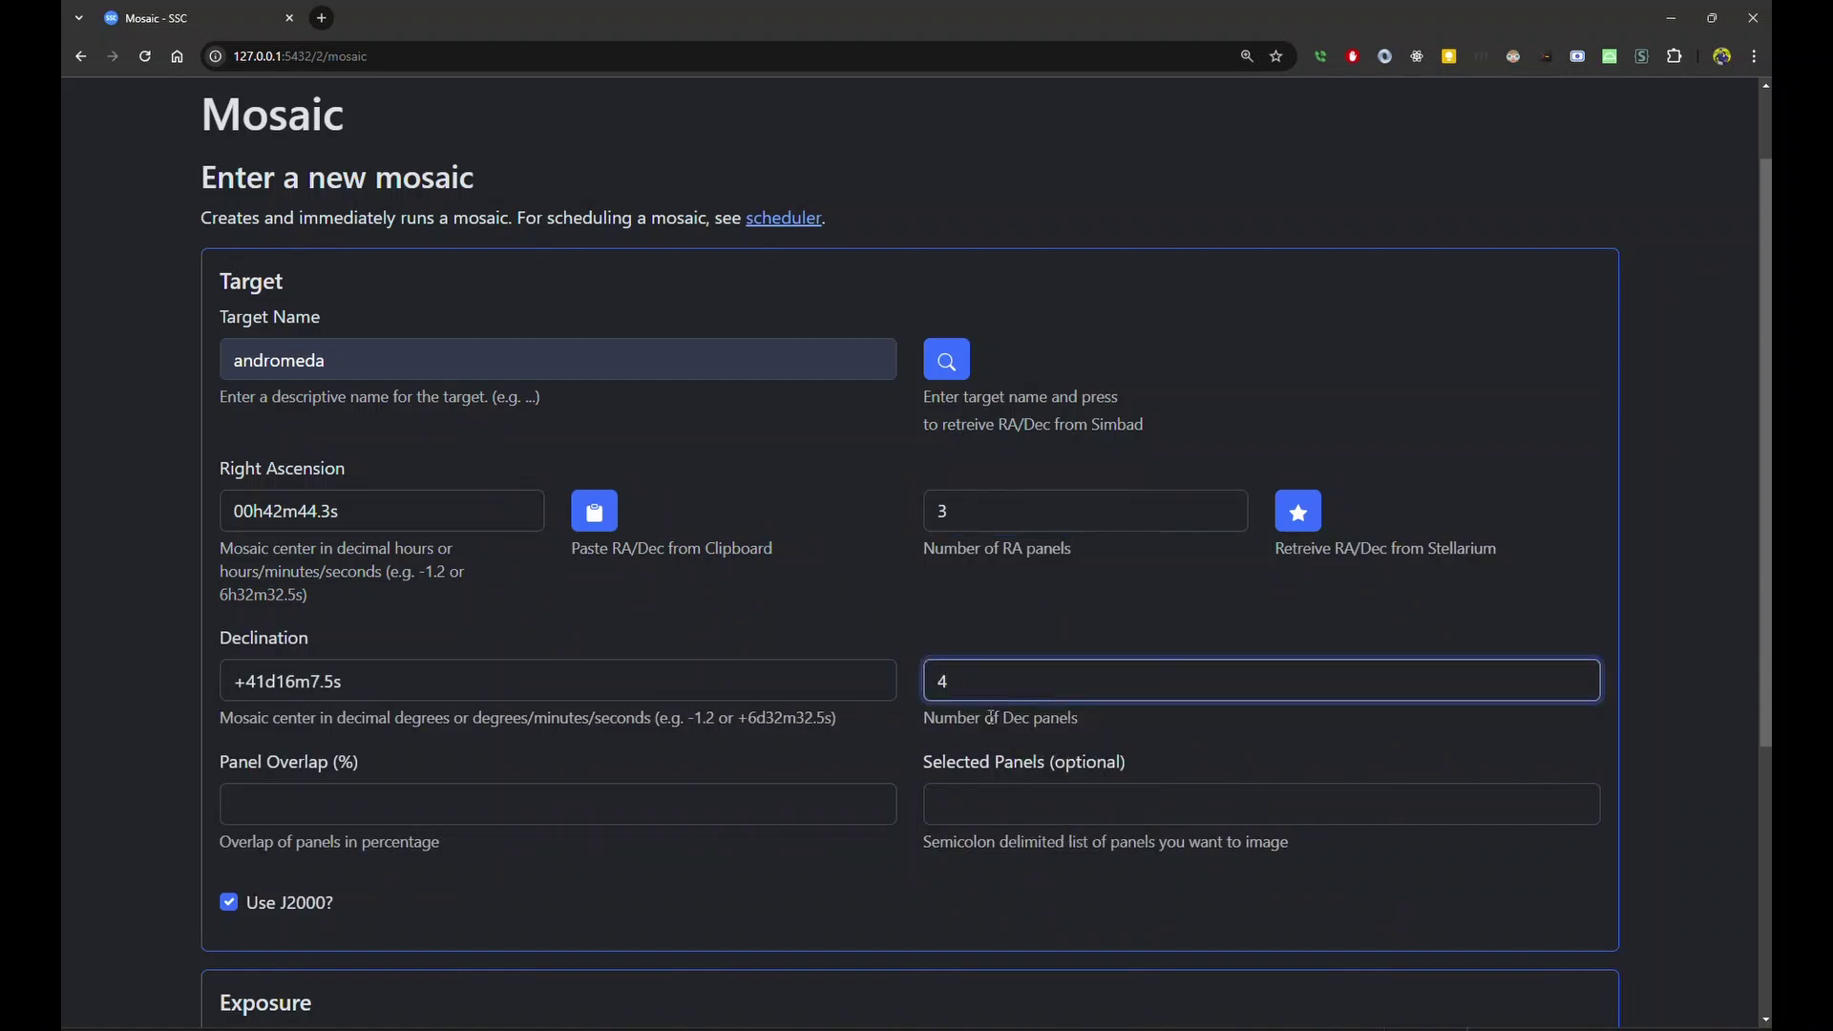
Set the mosaic's panel overlap to 20 percent and limit the selected panels to 22;23;12.
{"action": "left_click", "coordinate": [784, 819]}
{"action": "type", "text": "20"}
{"action": "key", "text": "Tab"}
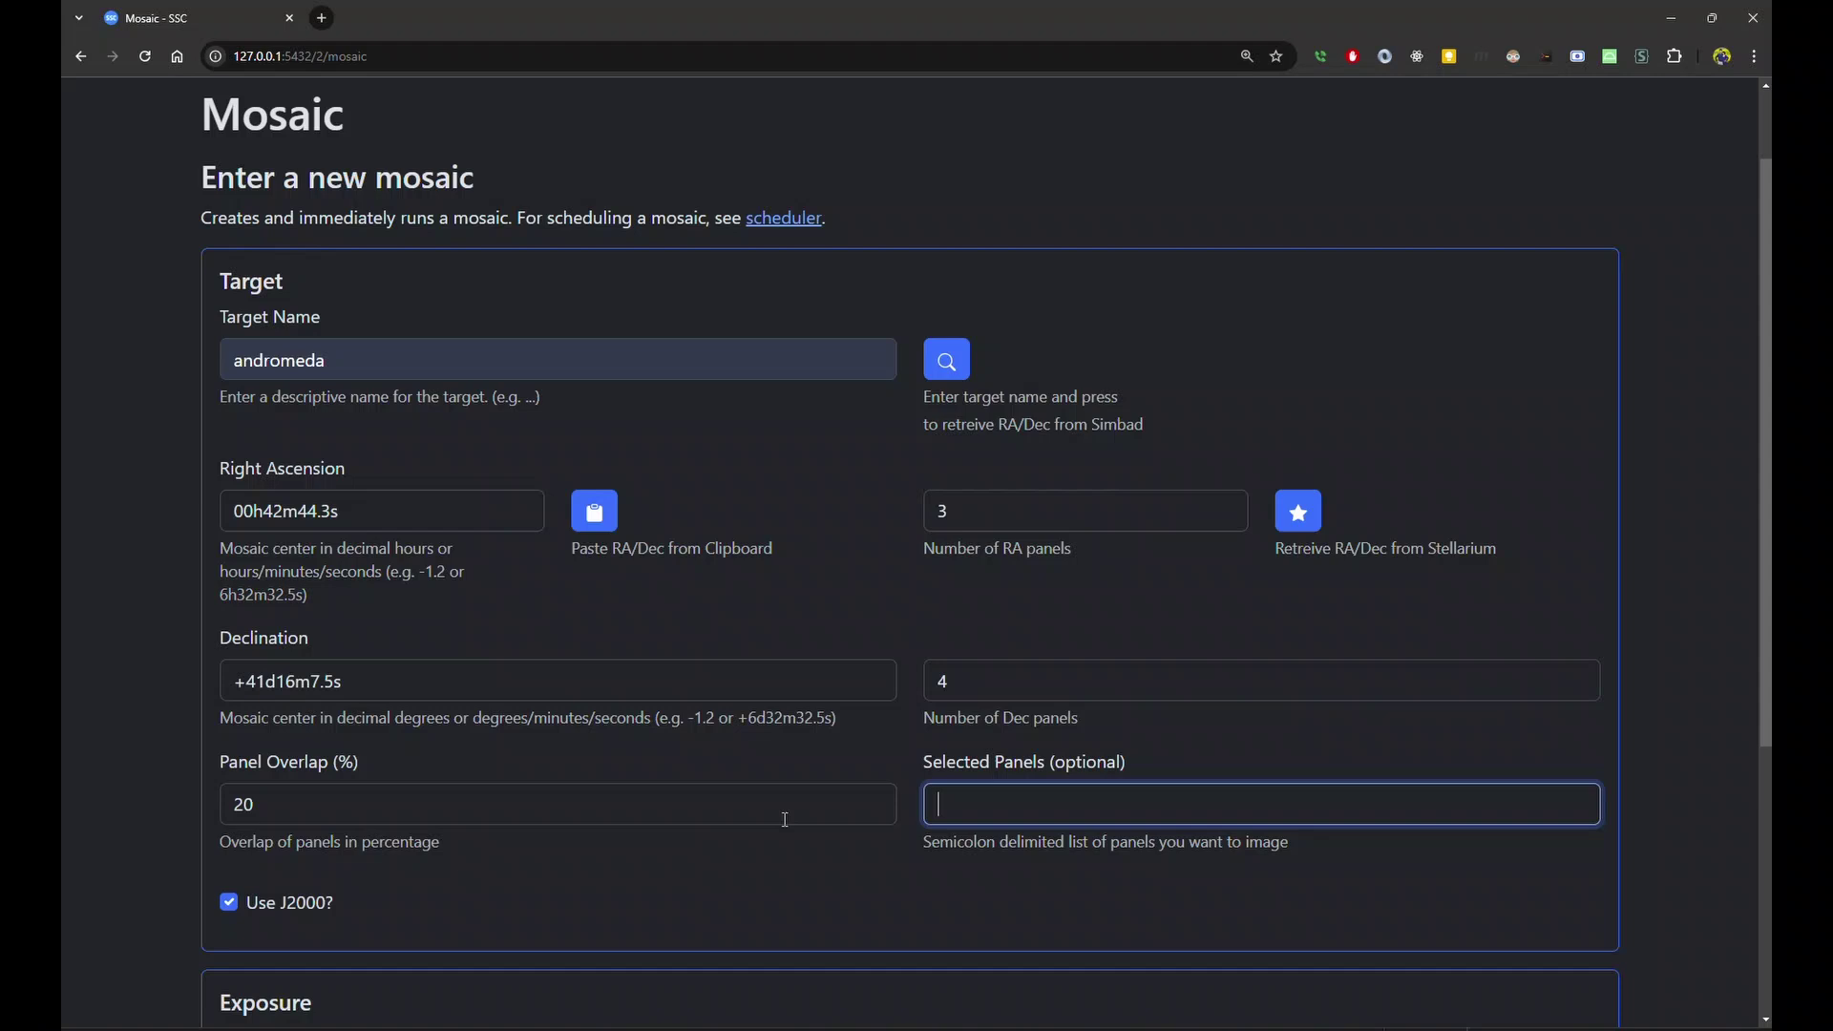
{"action": "left_click", "coordinate": [1001, 806]}
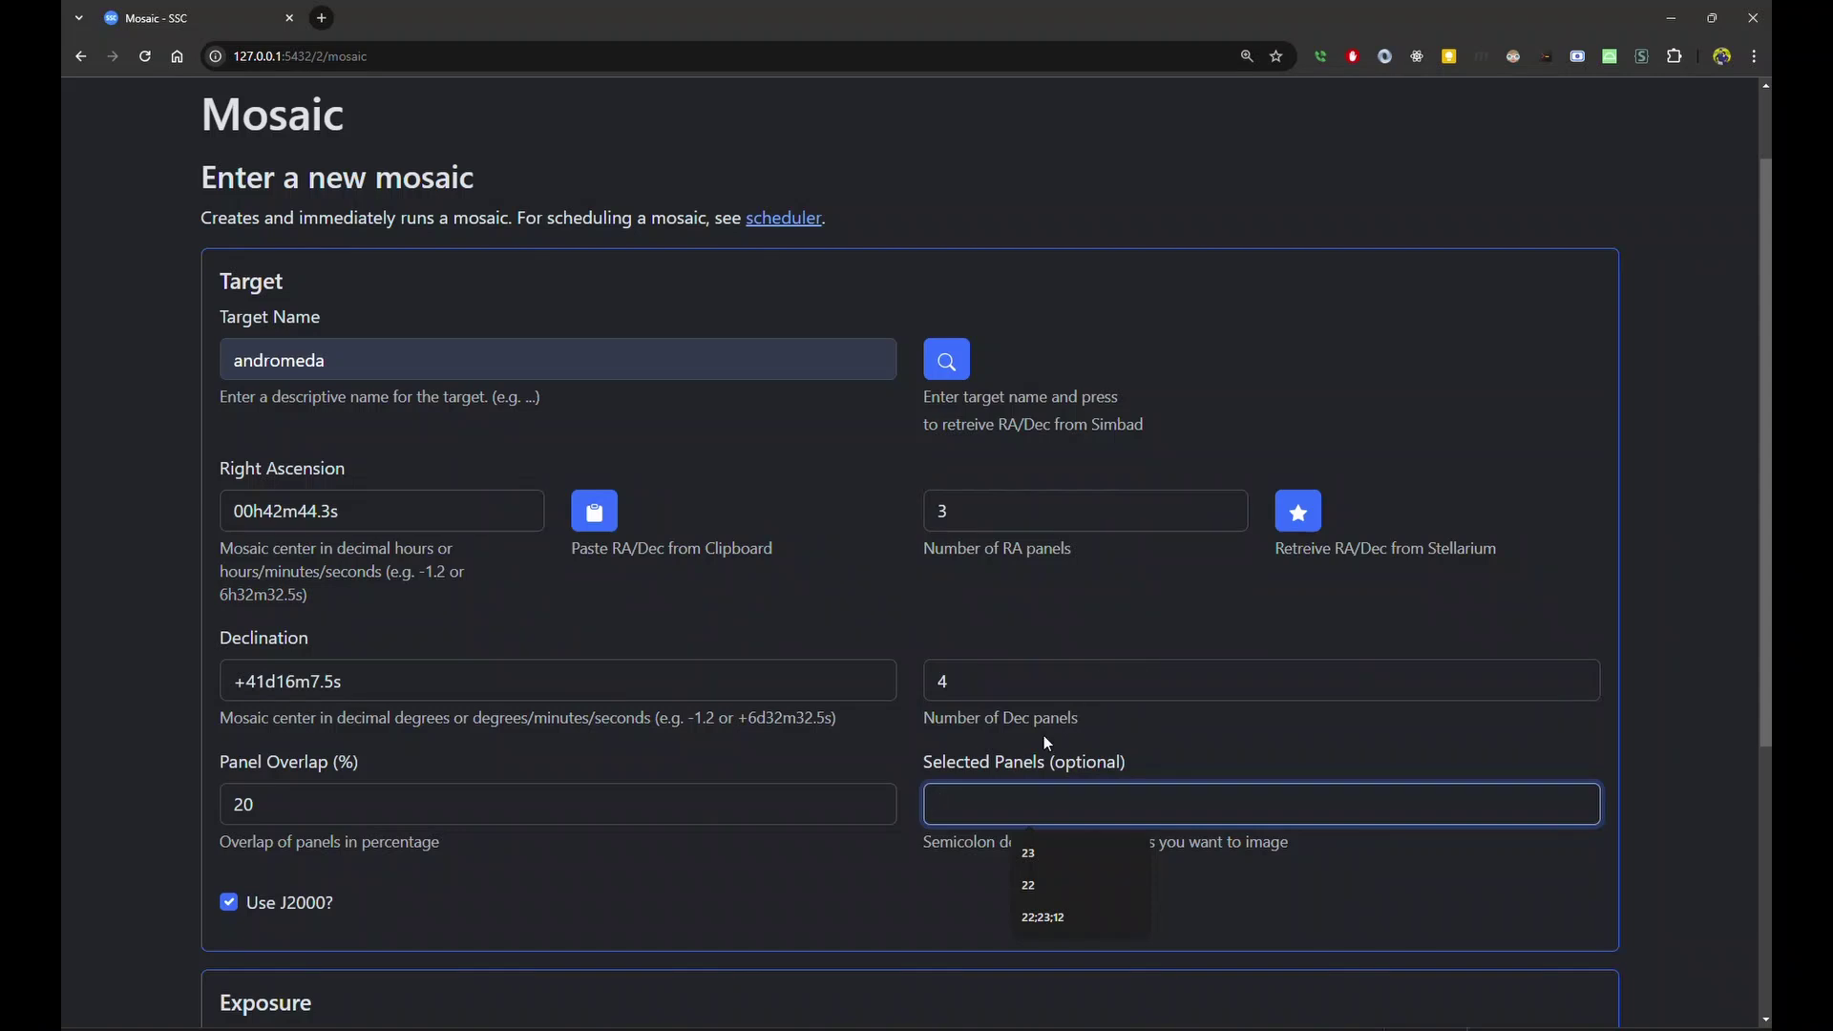
{"action": "left_click", "coordinate": [1044, 917]}
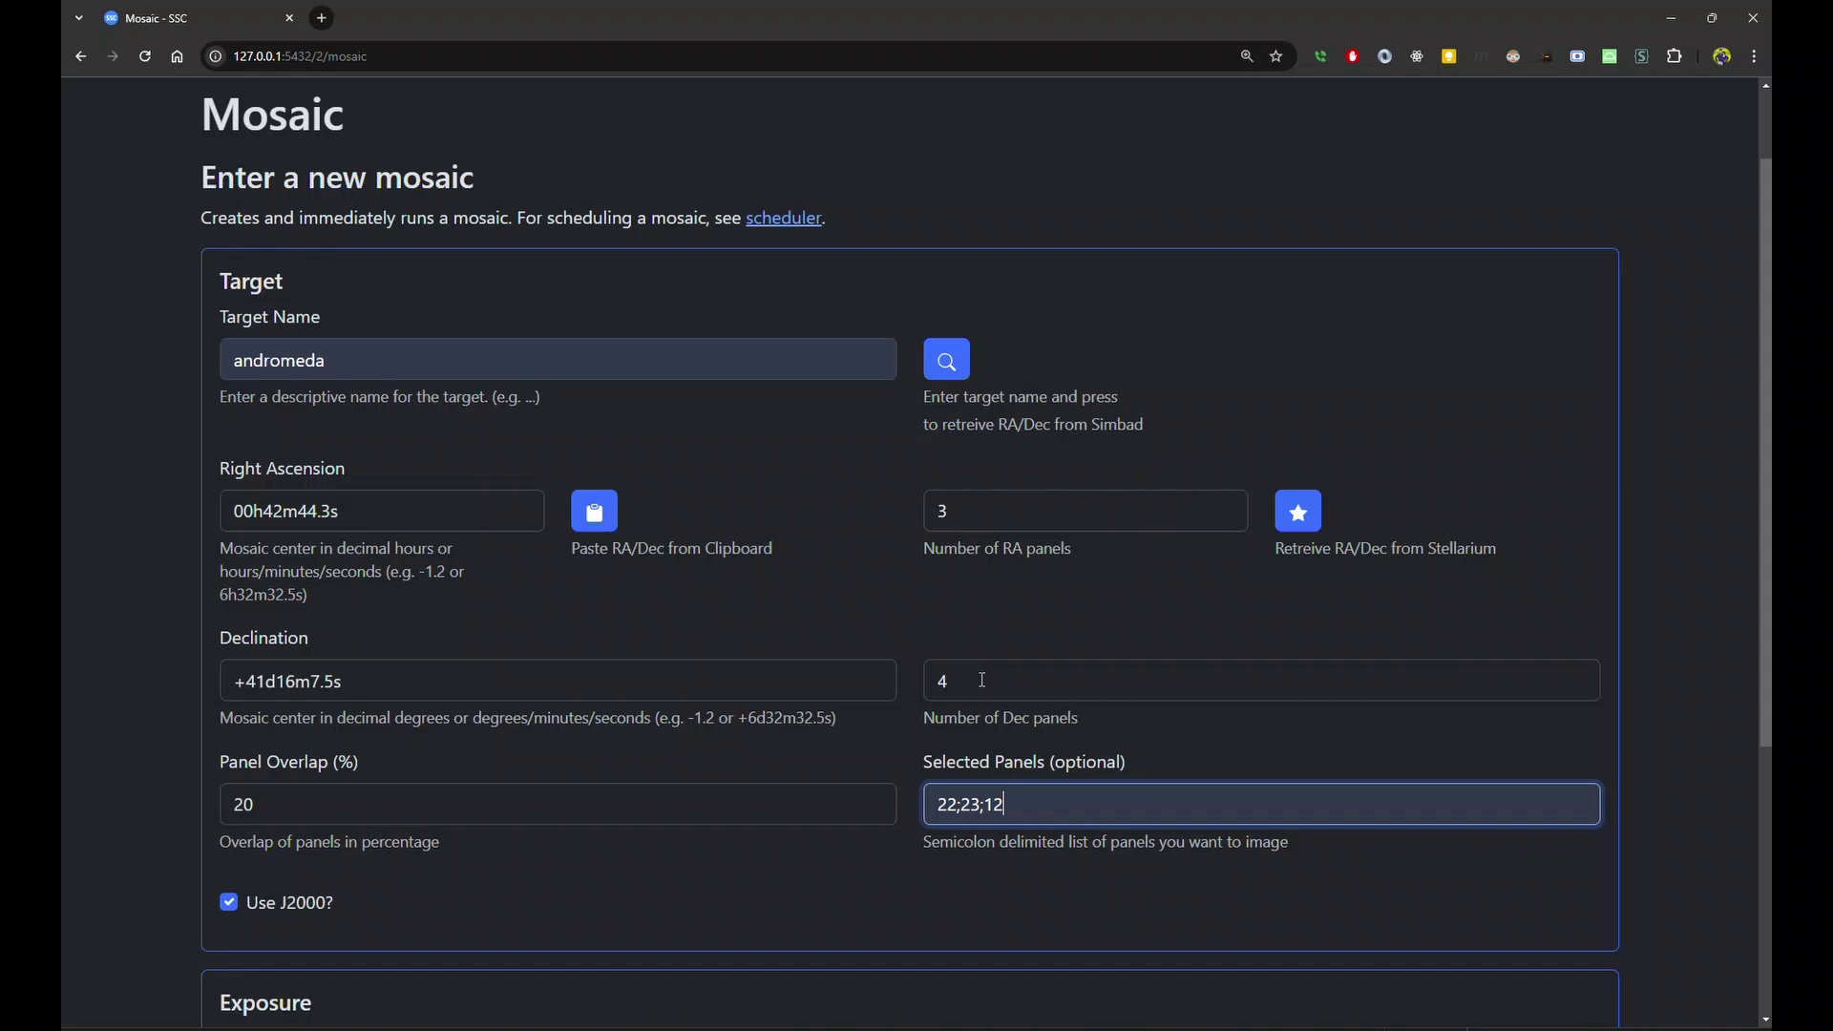
Set the mosaic's total session time to 1200 in the exposure settings.
{"action": "scroll", "coordinate": [974, 720], "scroll_direction": "down", "scroll_amount": 1}
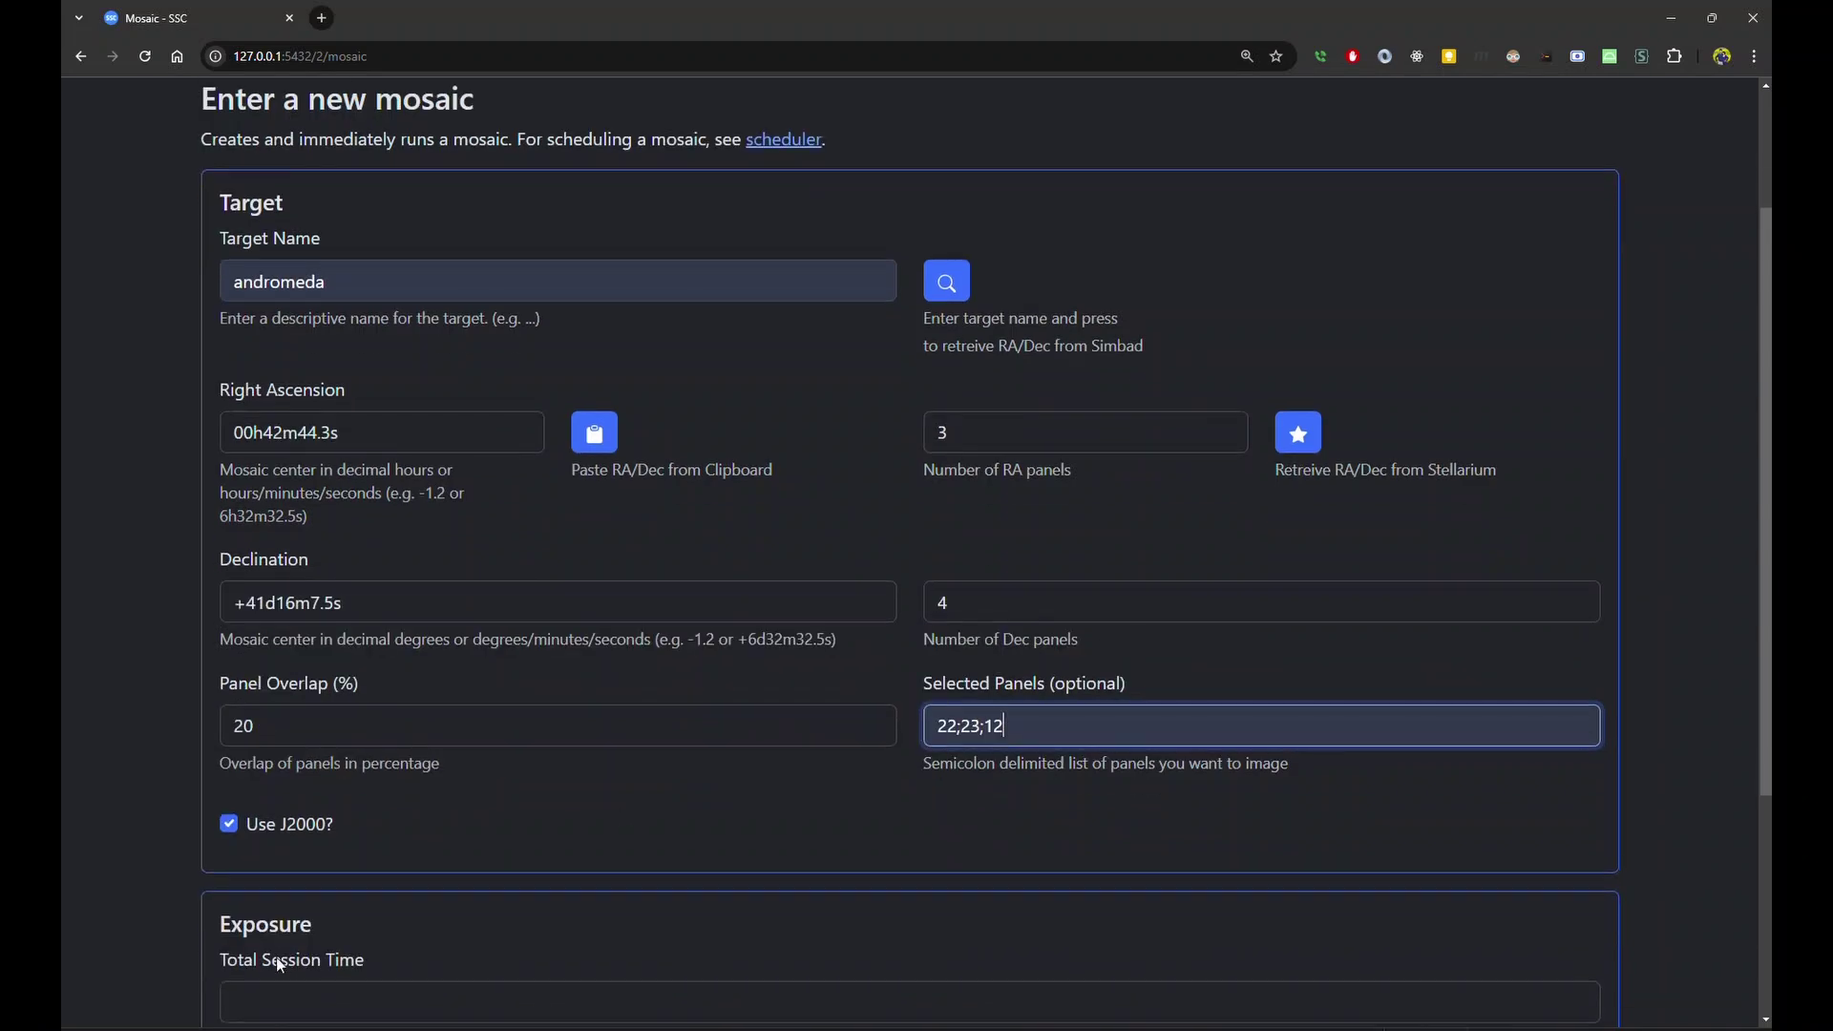
{"action": "scroll", "coordinate": [362, 862], "scroll_direction": "down", "scroll_amount": 3}
{"action": "left_click", "coordinate": [463, 746]}
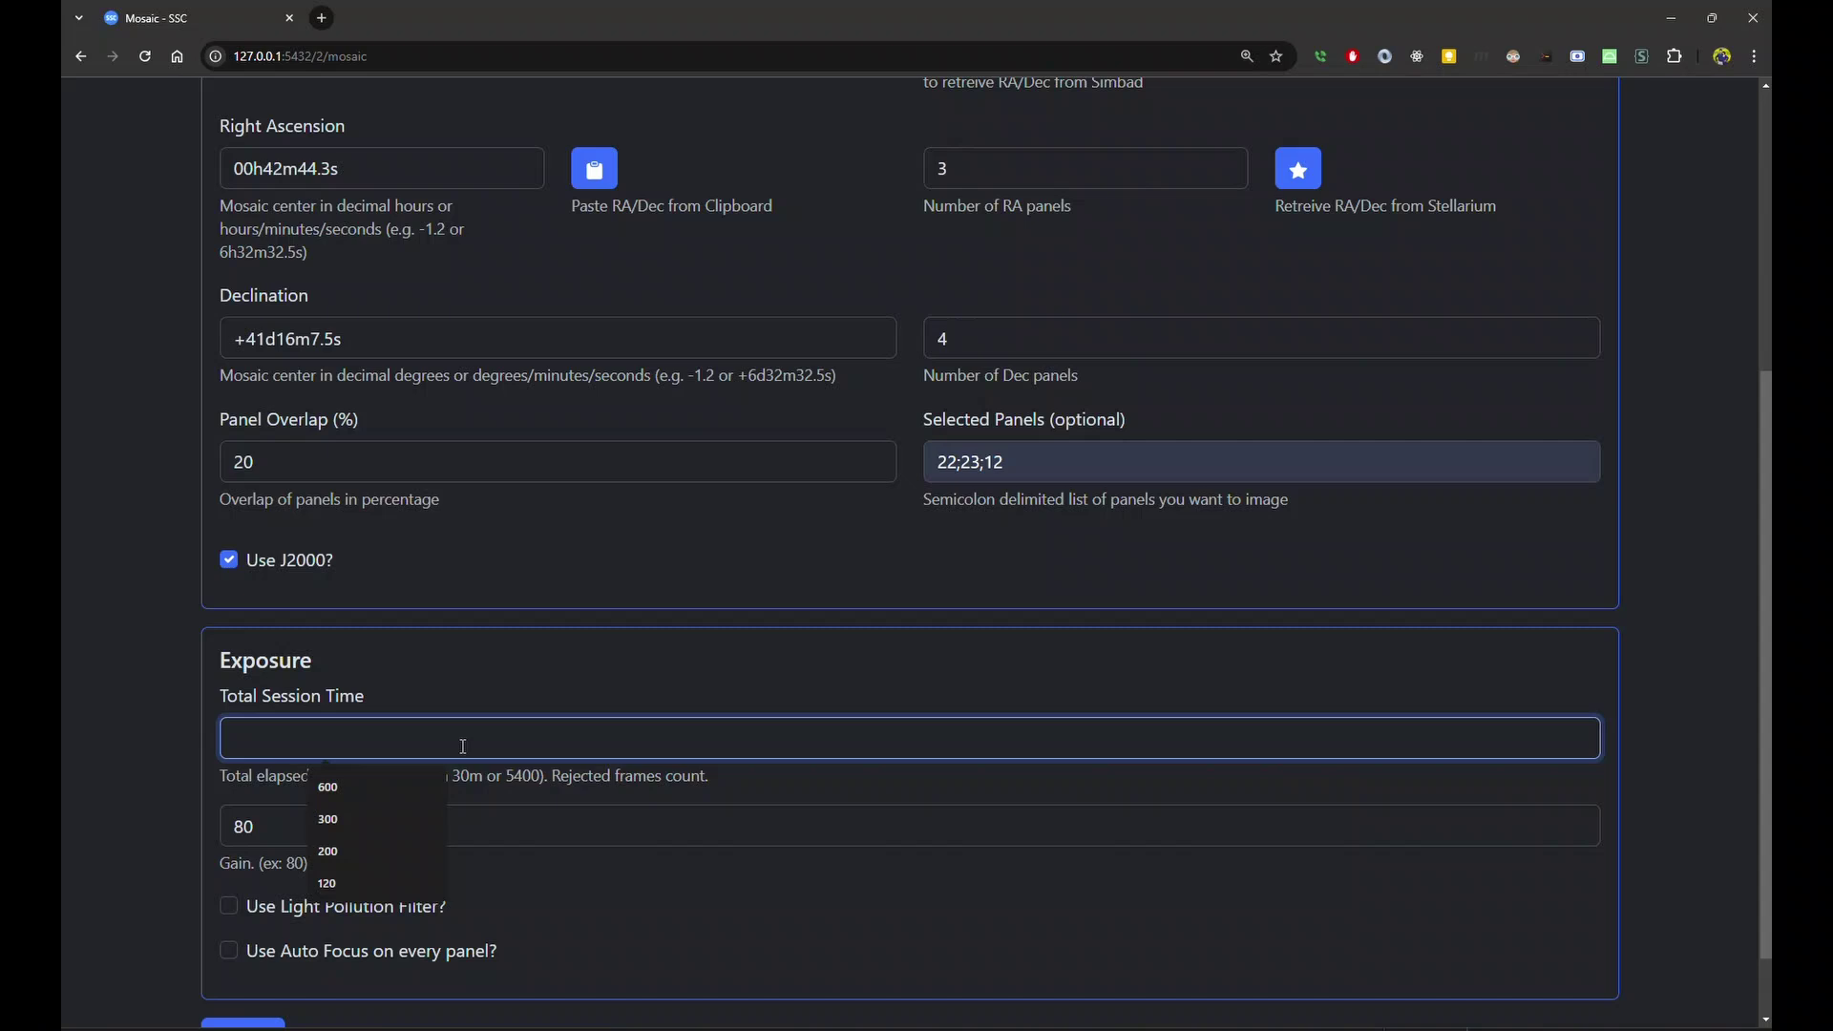
{"action": "type", "text": "1200"}
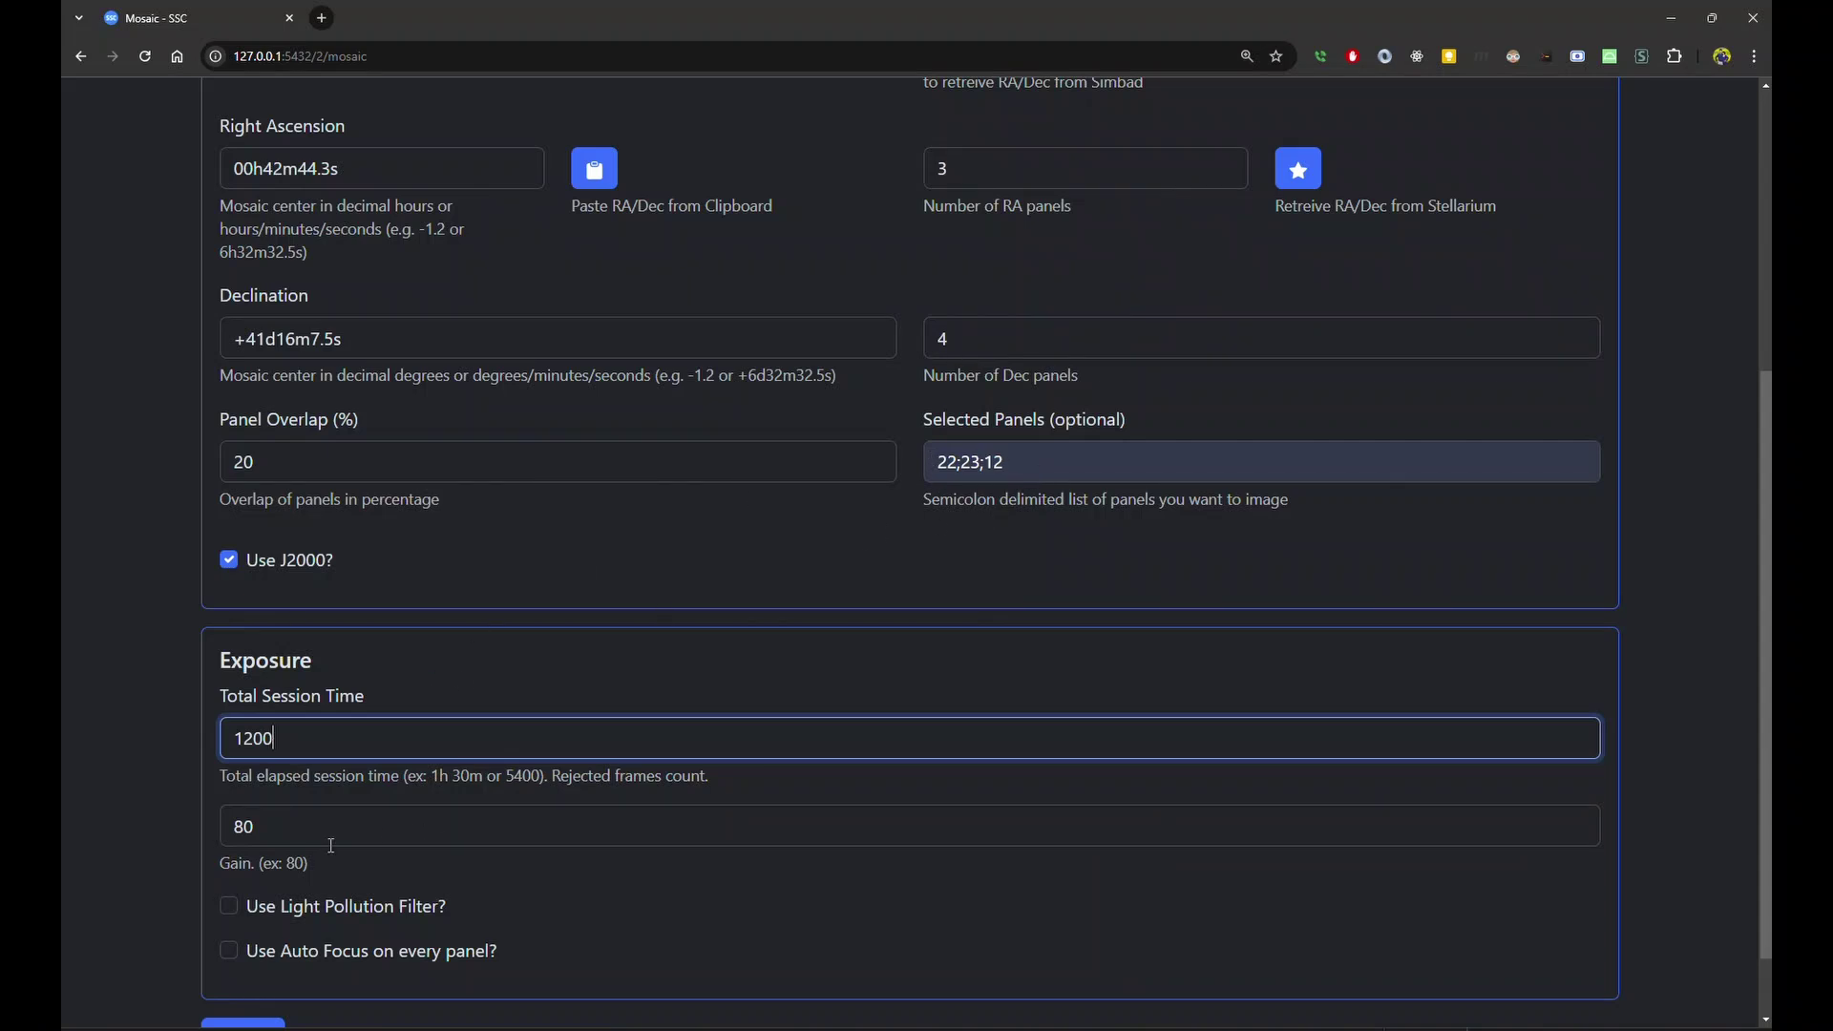
{"action": "scroll", "coordinate": [781, 670], "scroll_direction": "up", "scroll_amount": 3}
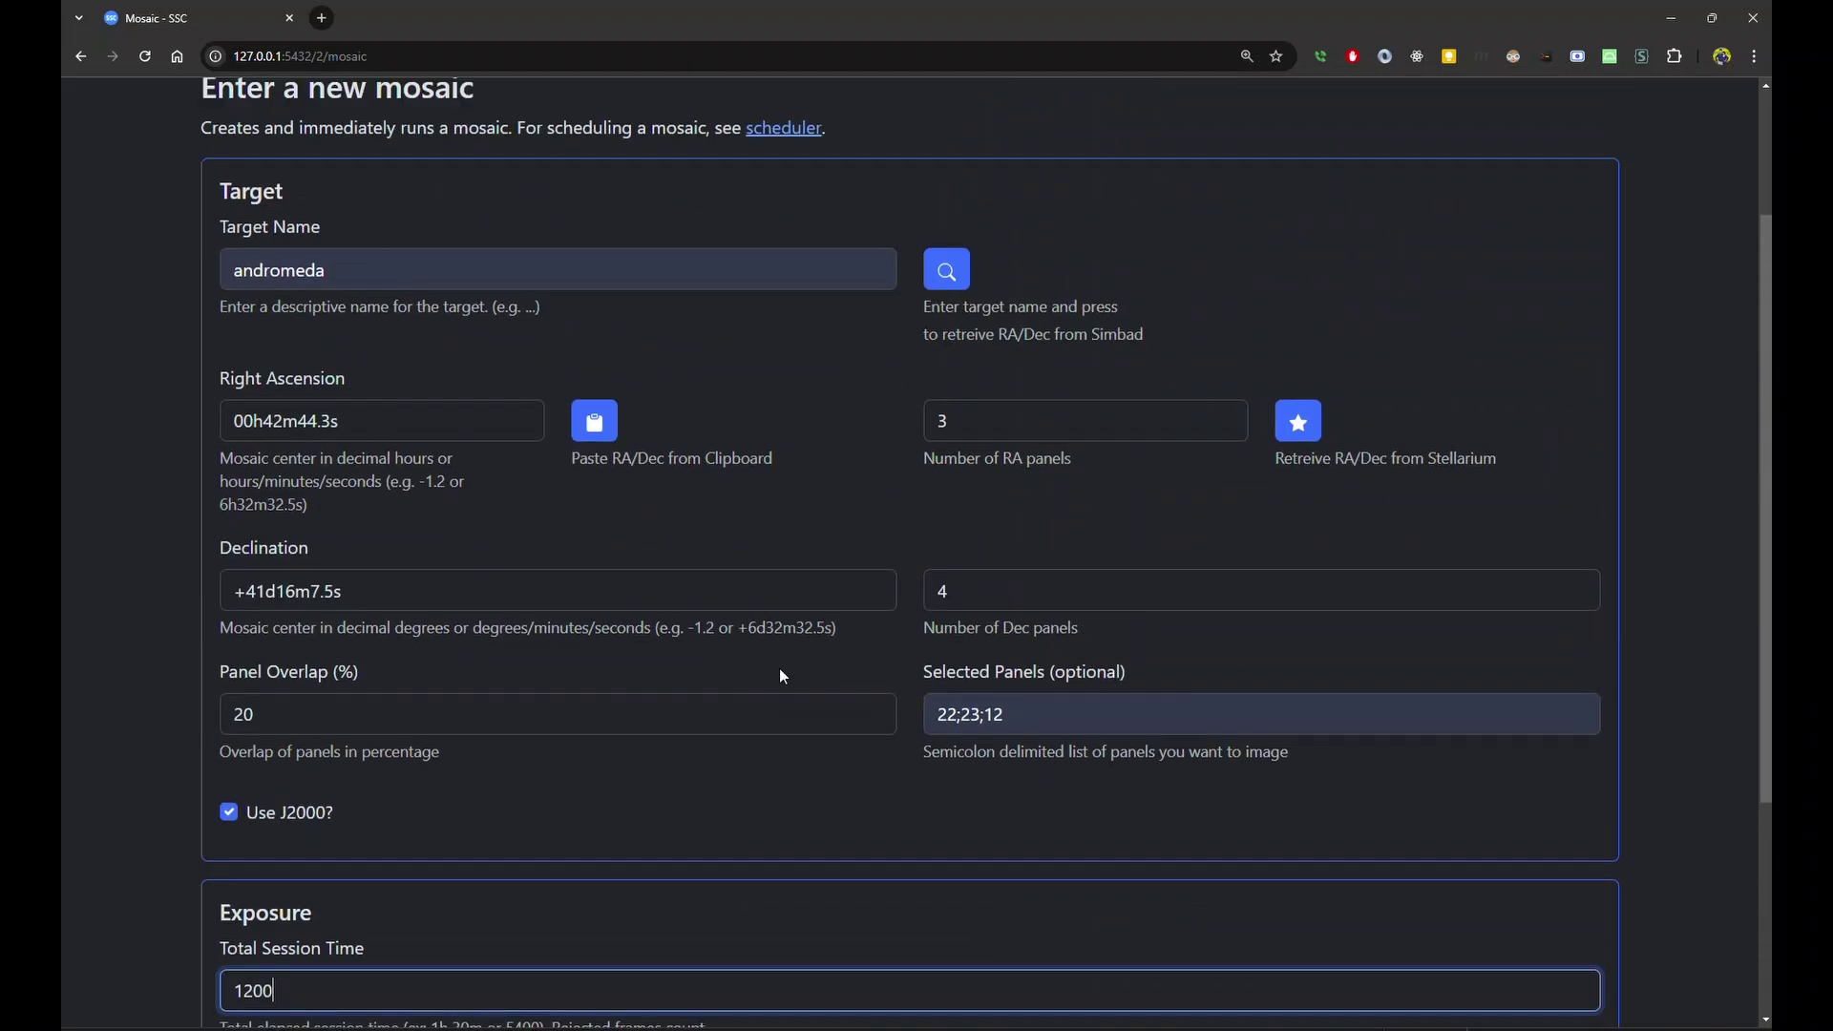
{"action": "scroll", "coordinate": [781, 670], "scroll_direction": "down", "scroll_amount": 3}
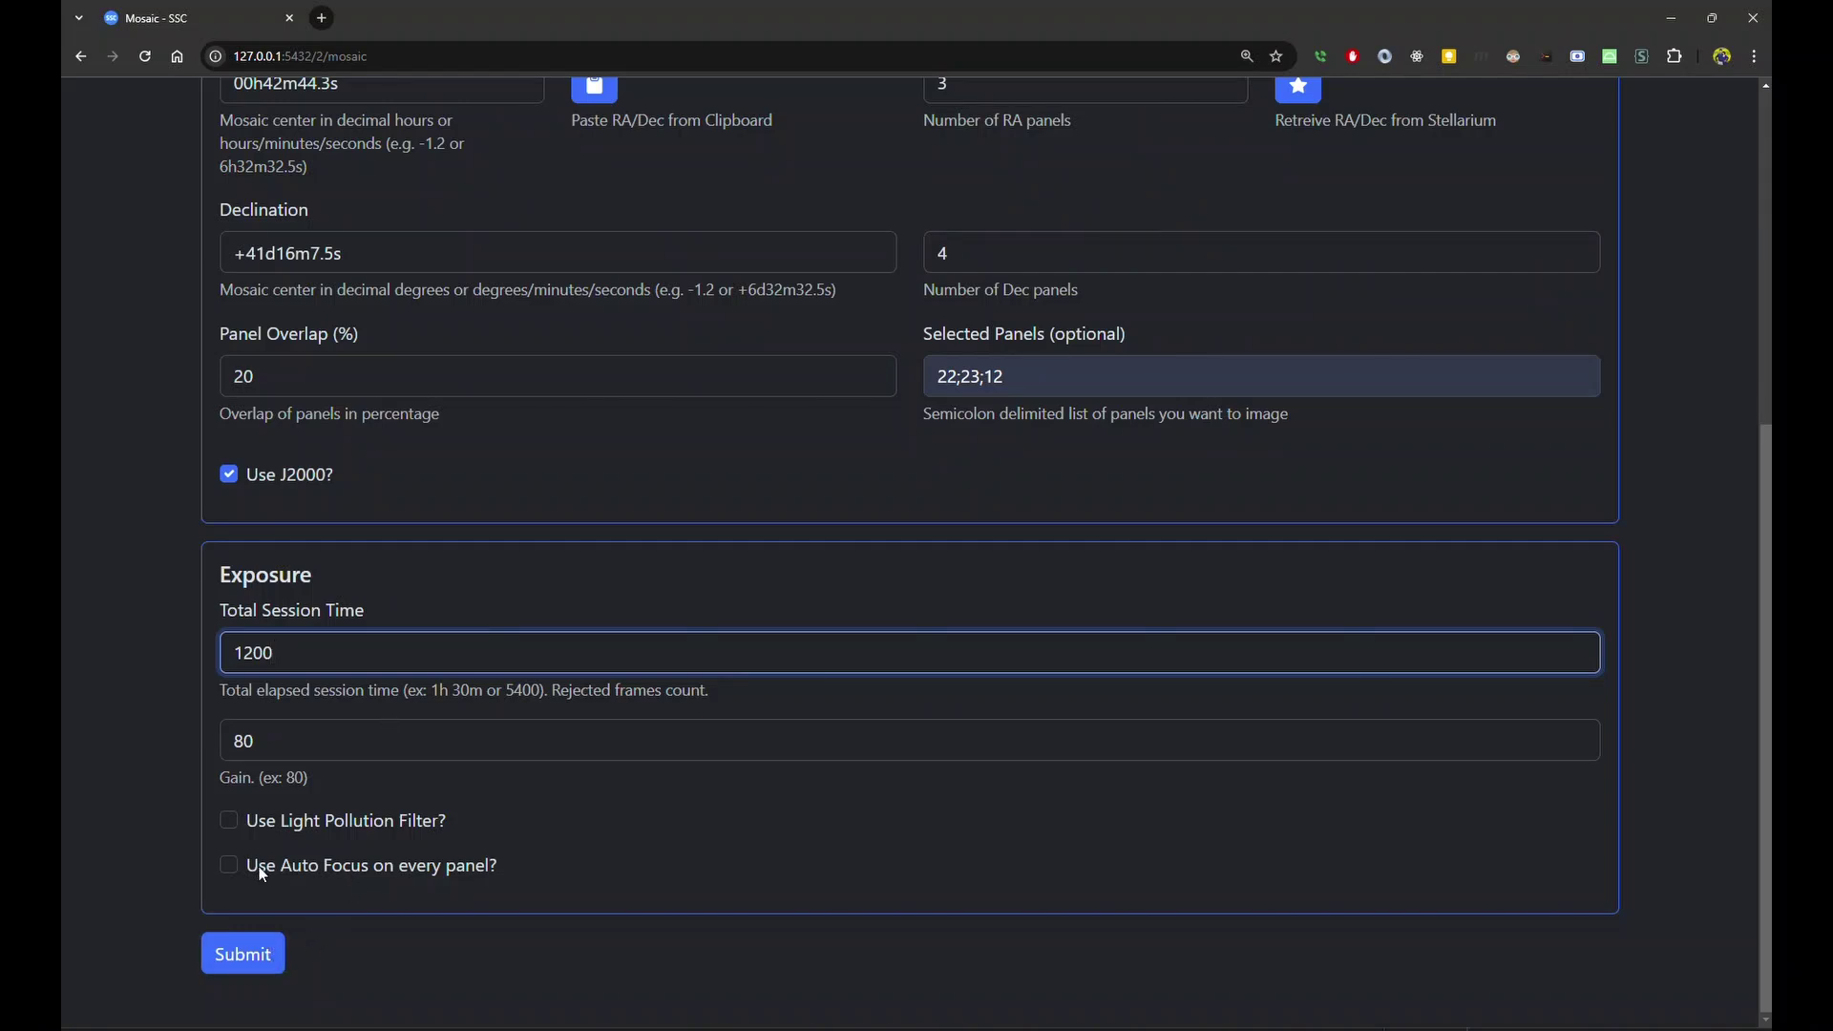
Open the schedule page for Seestar Beta and clear the current schedule.
{"action": "scroll", "coordinate": [387, 790], "scroll_direction": "up", "scroll_amount": 5}
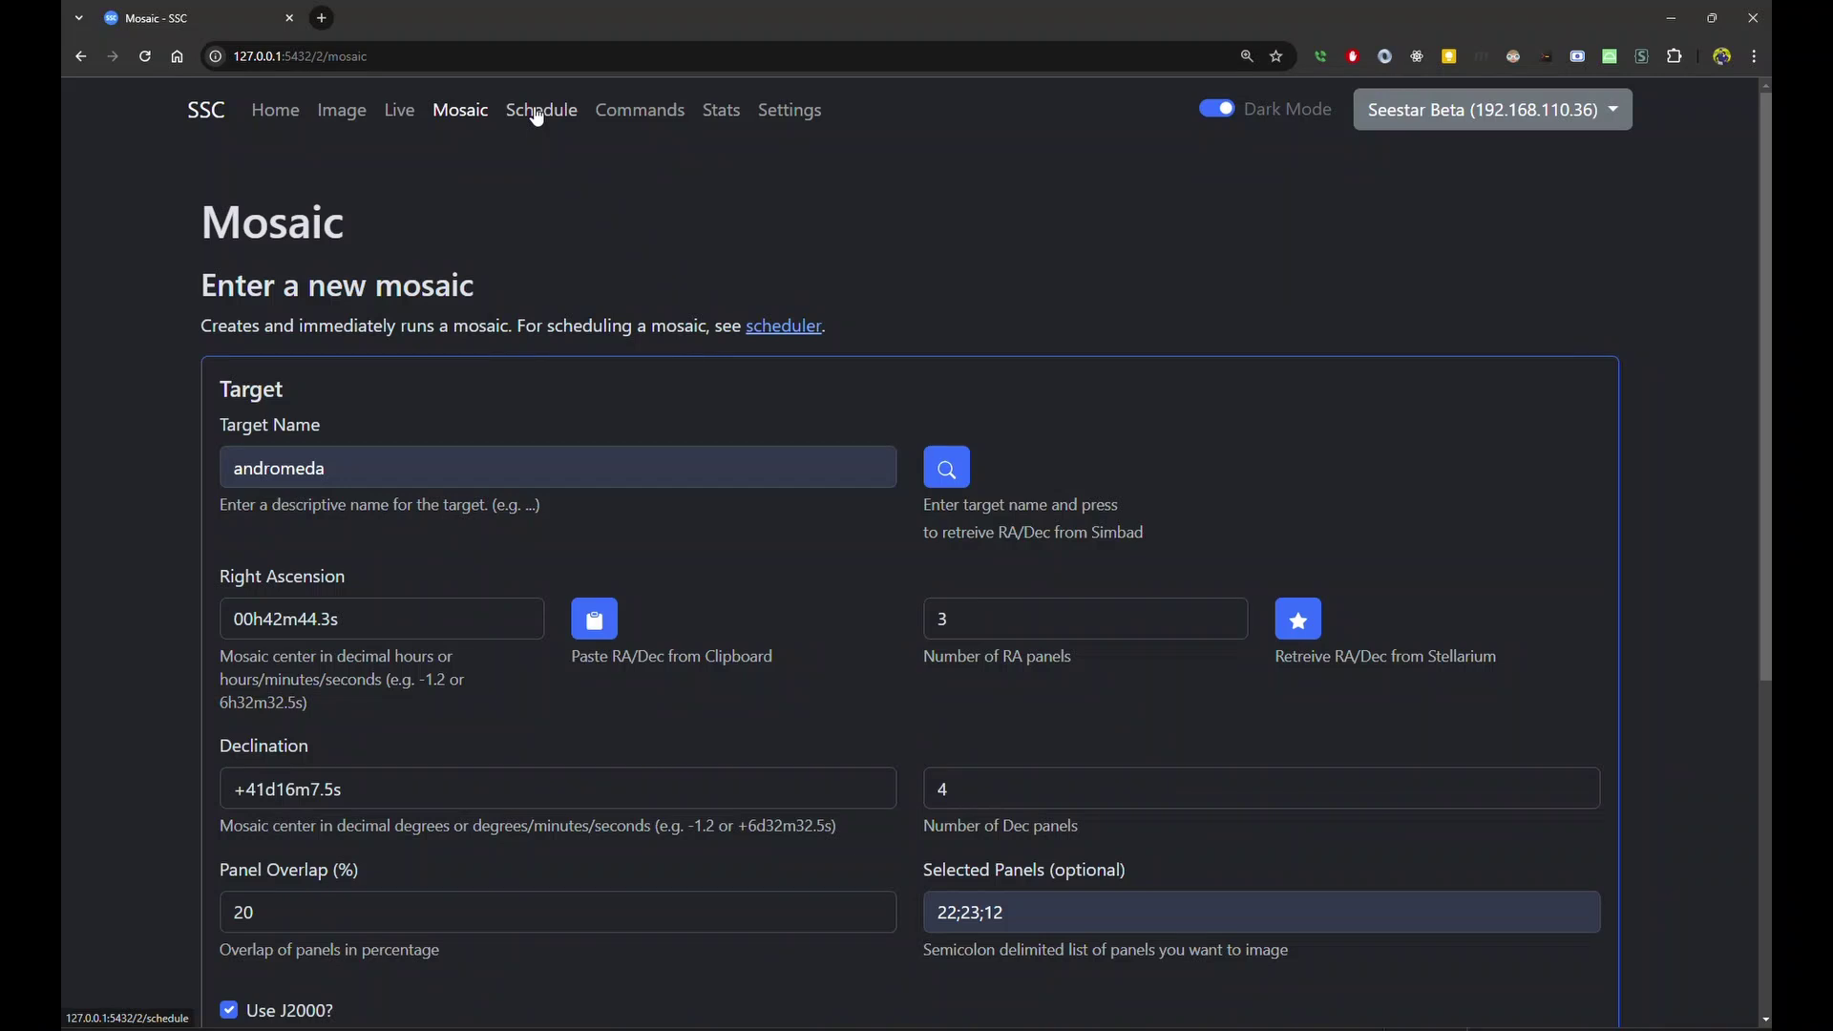
{"action": "left_click", "coordinate": [537, 112]}
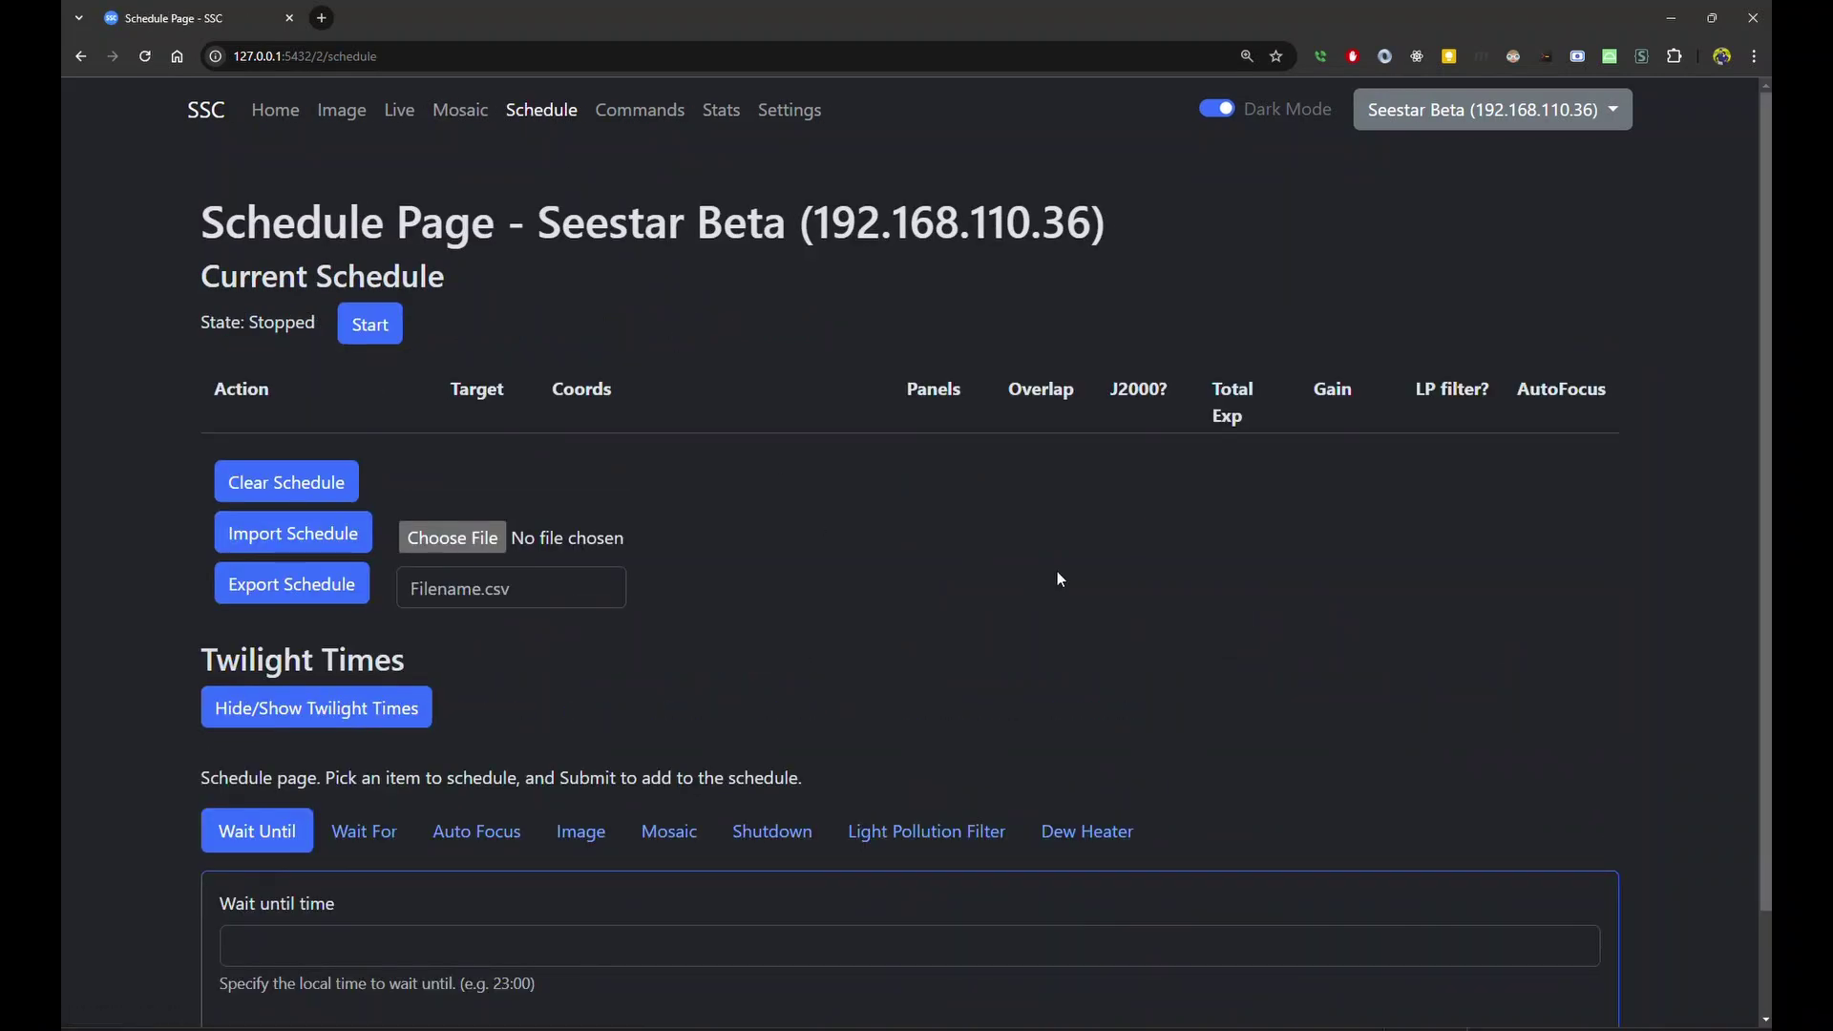
{"action": "scroll", "coordinate": [1057, 578], "scroll_direction": "down", "scroll_amount": 1}
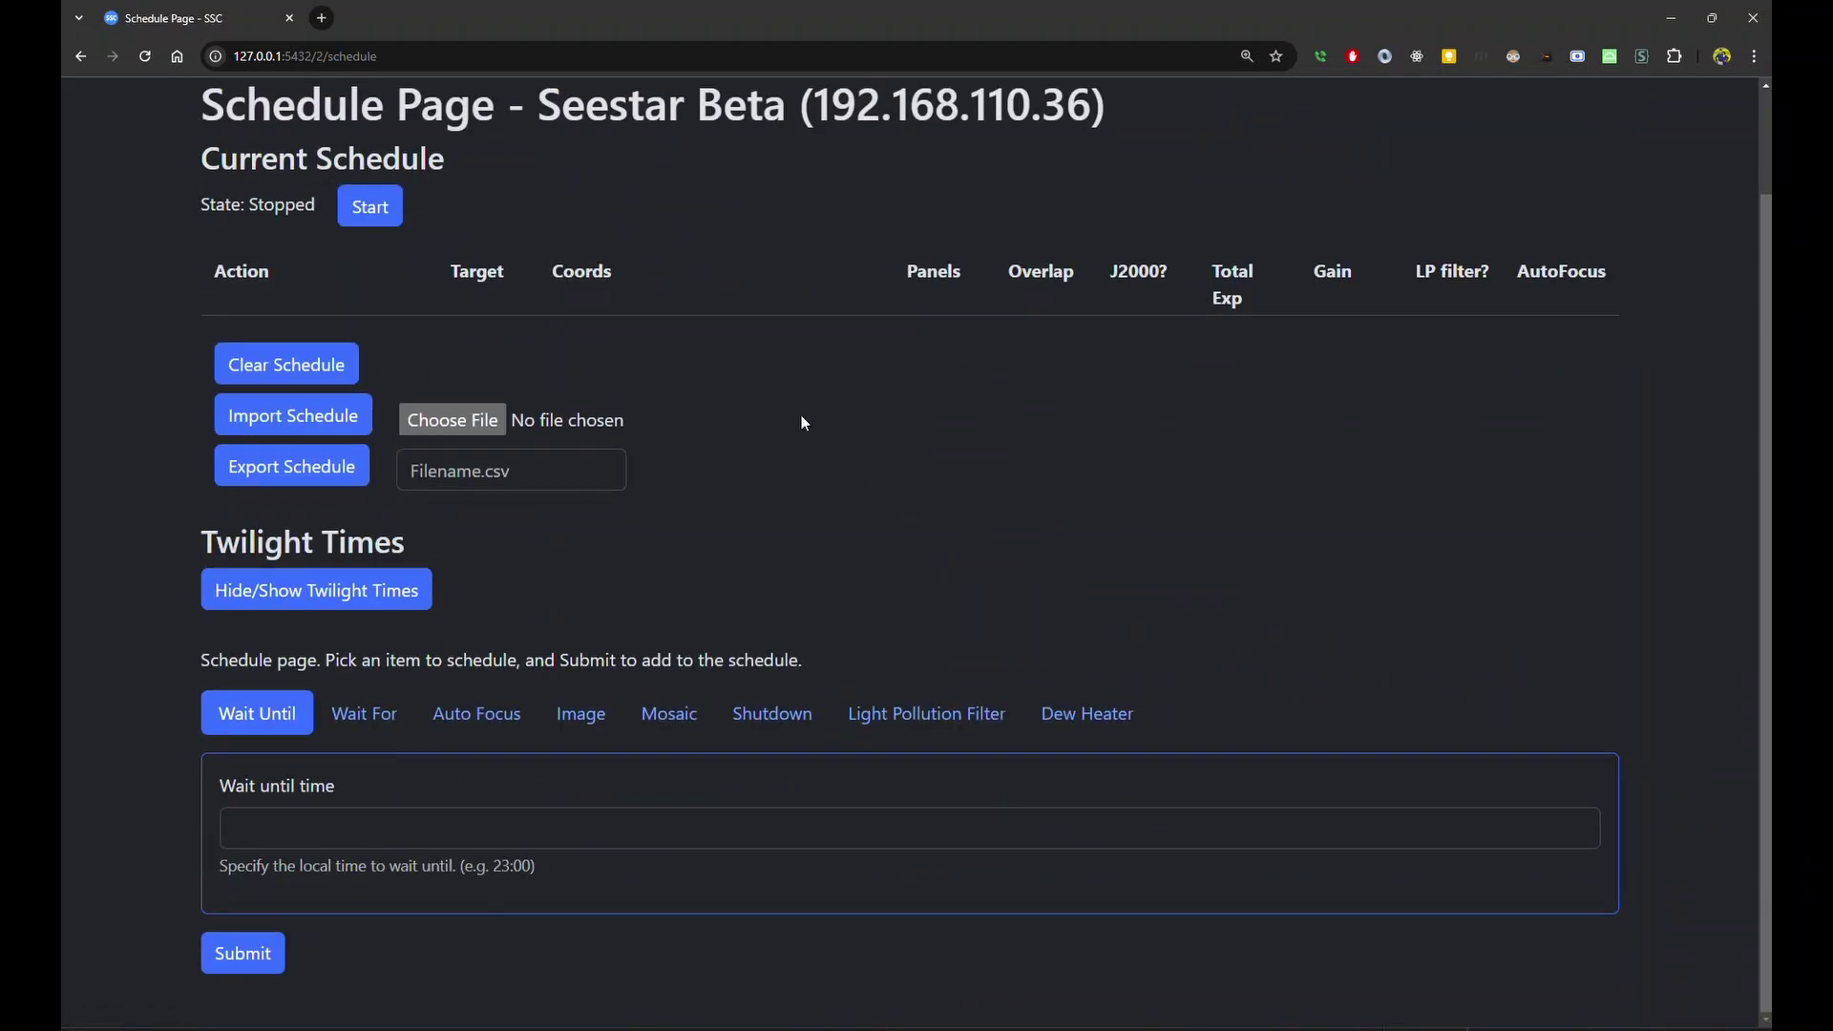
{"action": "left_click", "coordinate": [312, 369]}
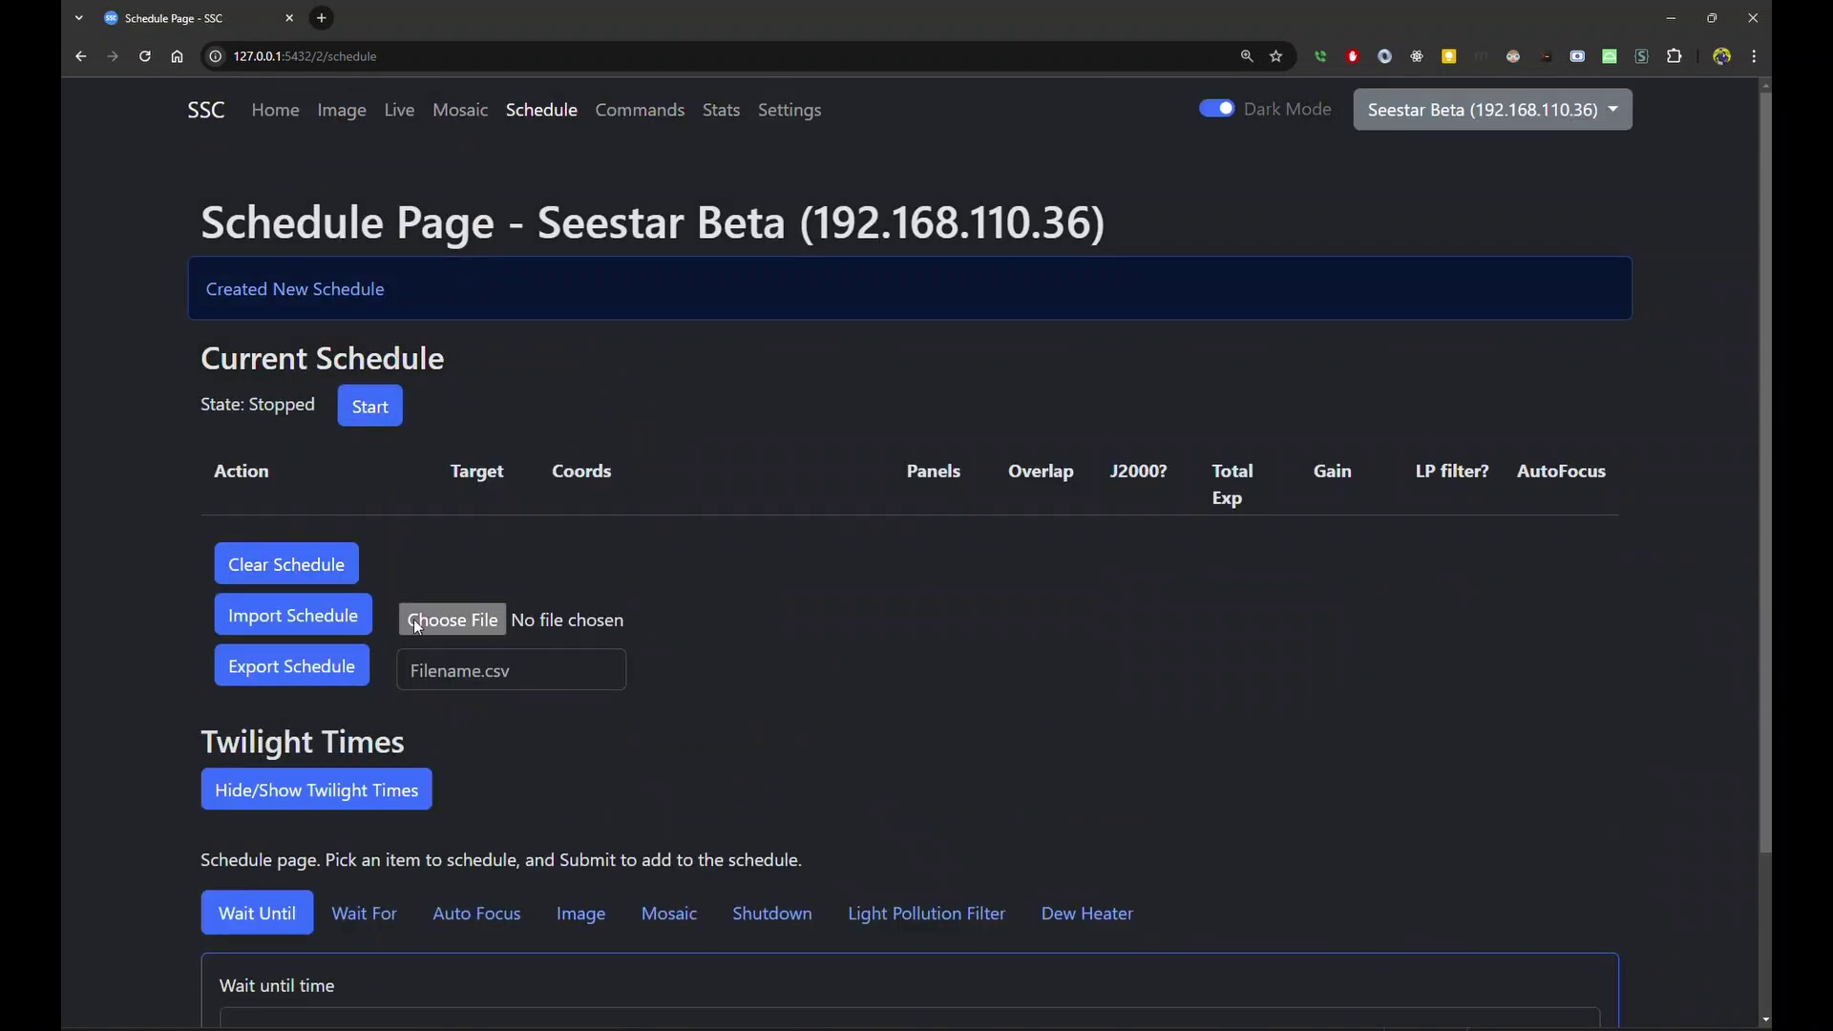
Show the twilight times for the telescope's location, examine them, and hide them again.
{"action": "scroll", "coordinate": [878, 616], "scroll_direction": "down", "scroll_amount": 2}
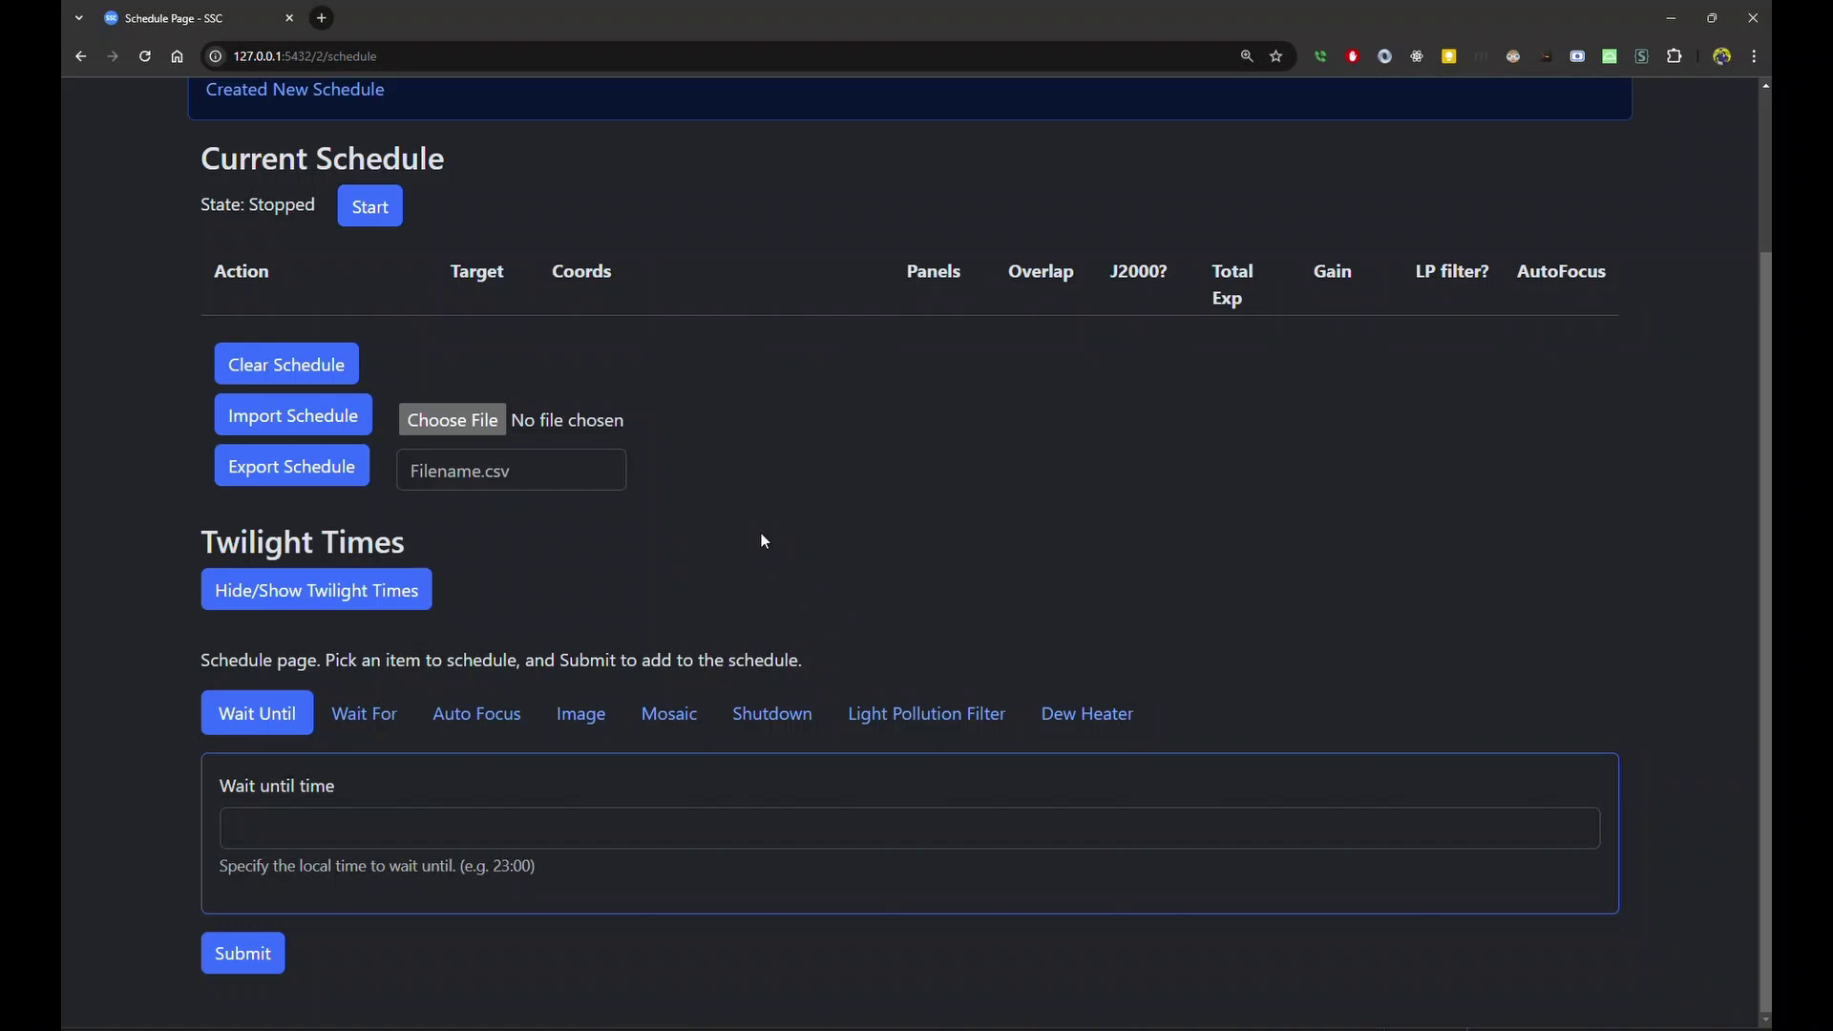
{"action": "left_click", "coordinate": [362, 601]}
{"action": "scroll", "coordinate": [884, 645], "scroll_direction": "down", "scroll_amount": 3}
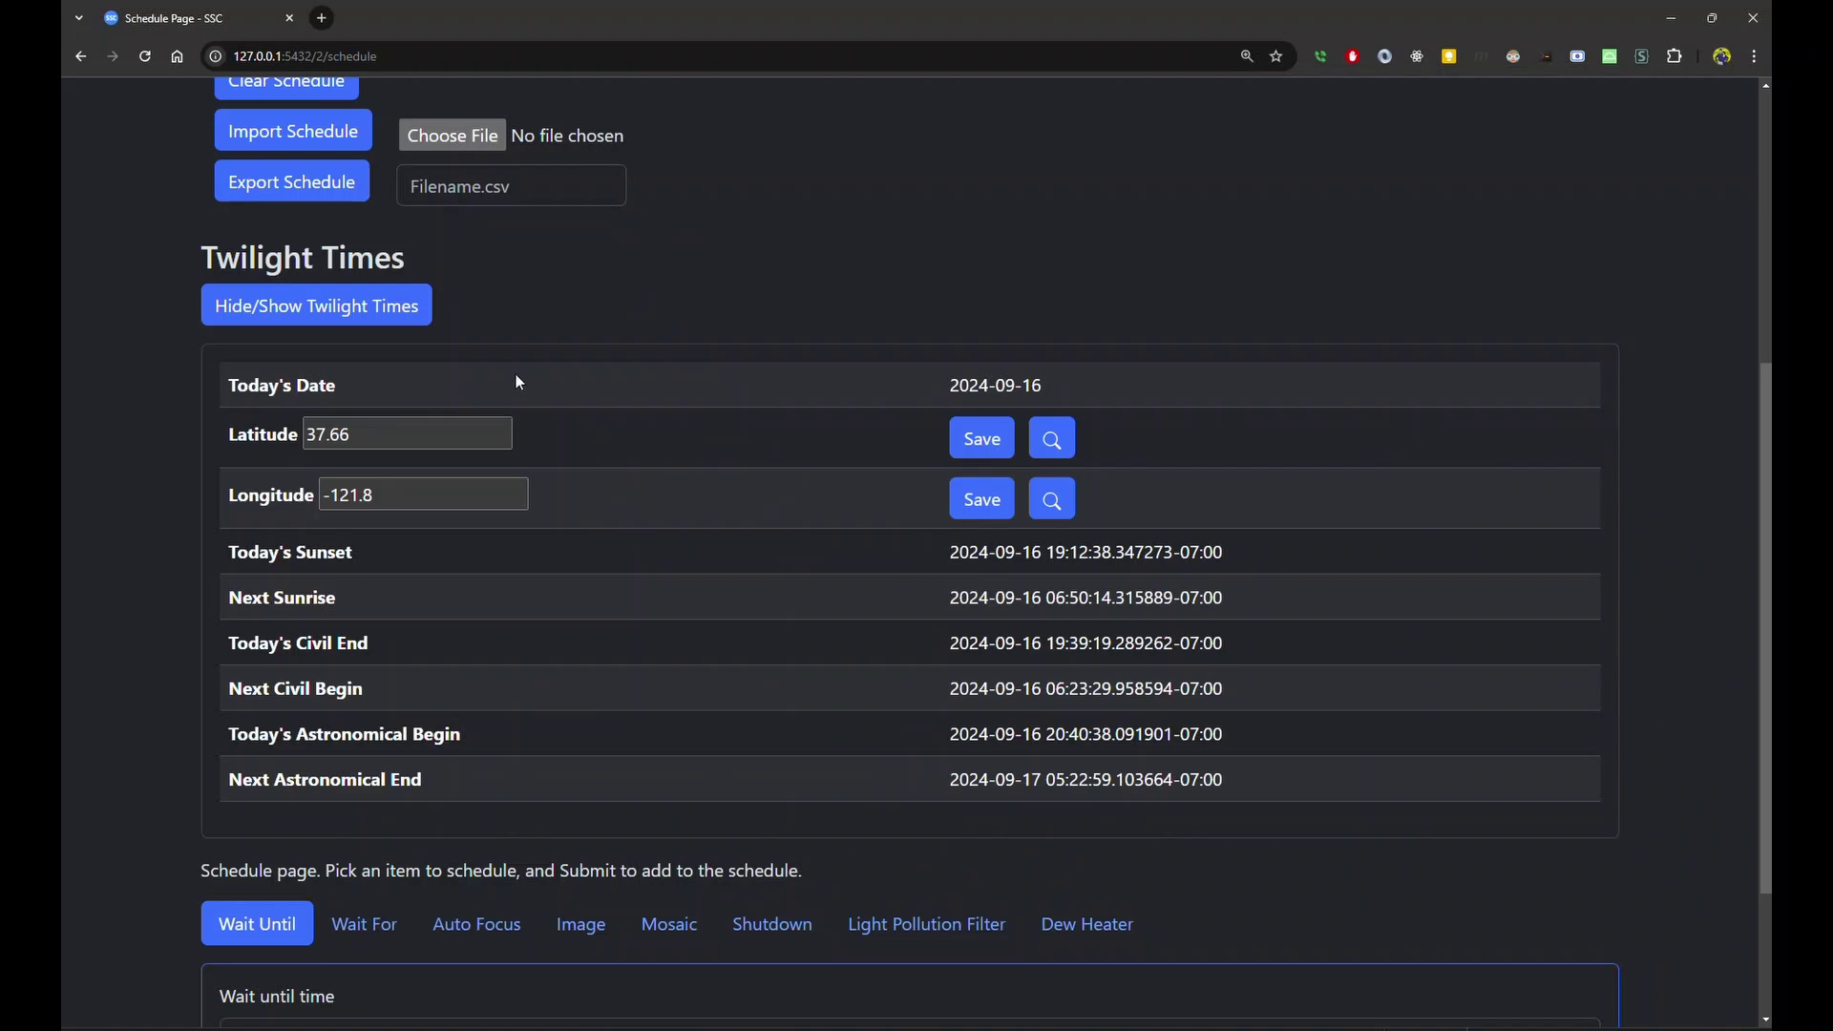
{"action": "left_click", "coordinate": [391, 313]}
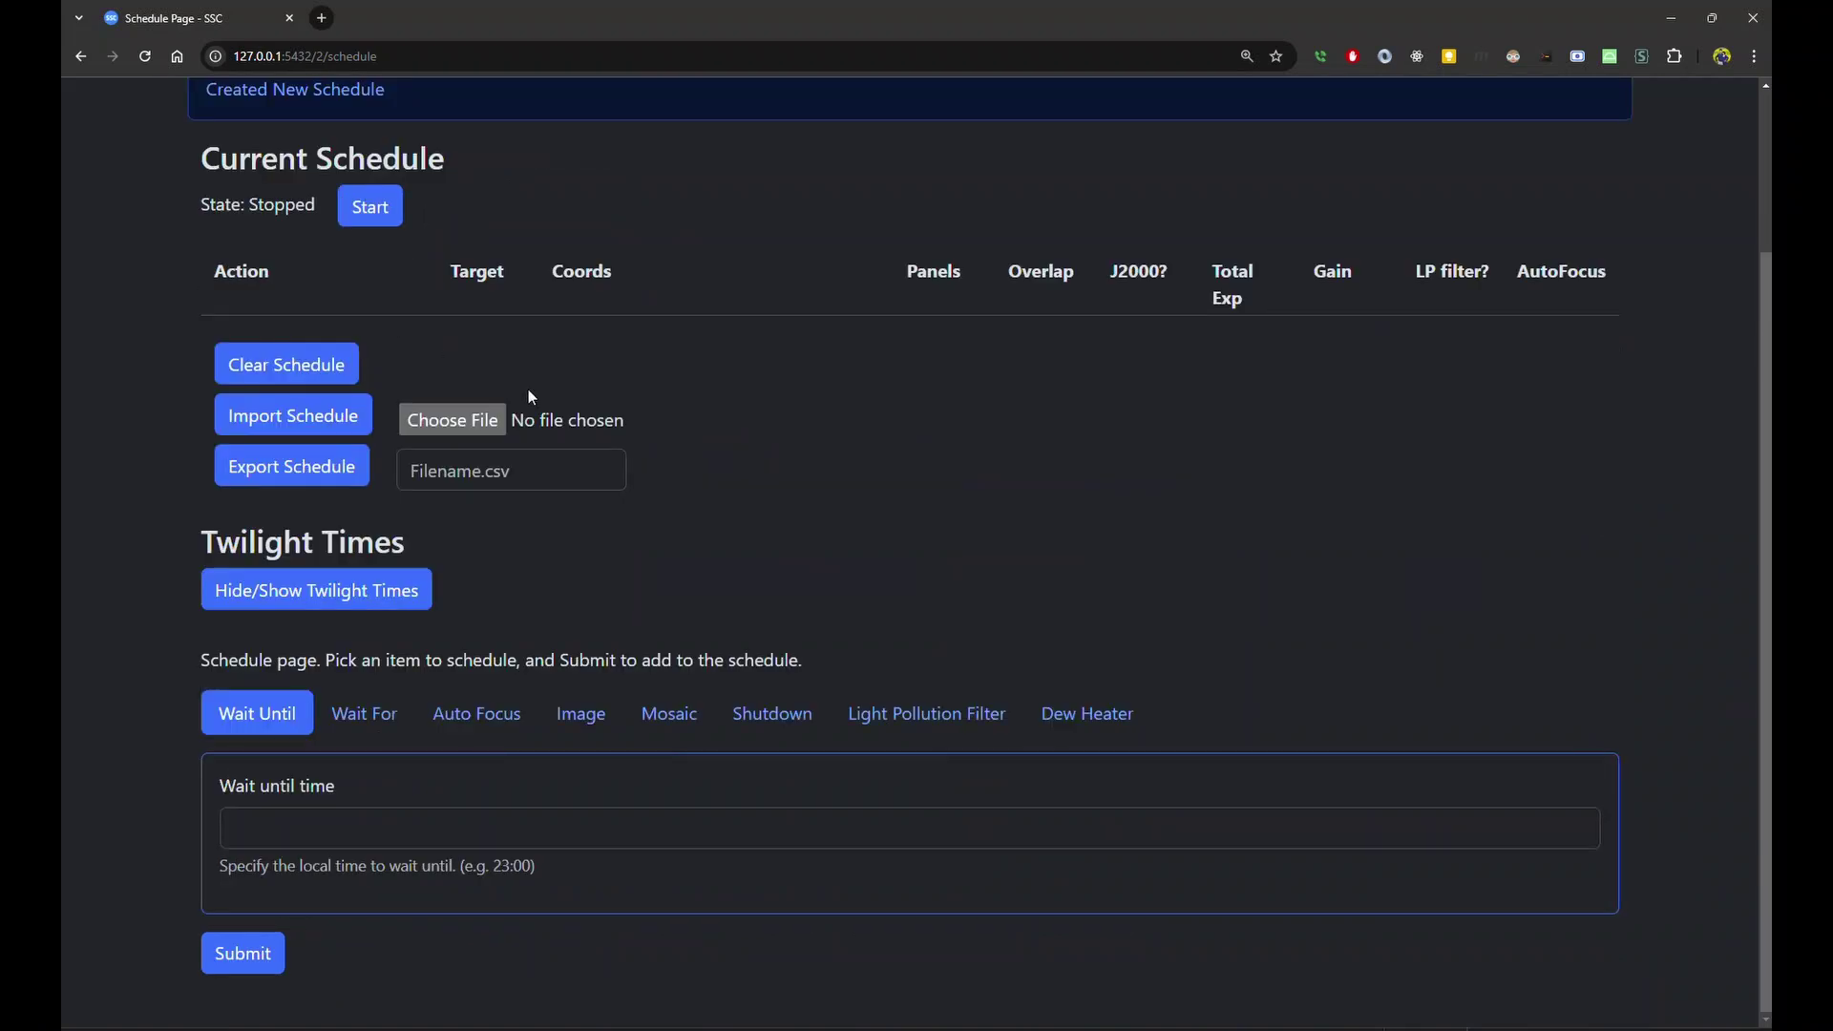
Add a Wait Until item with the time 21:30 to the schedule.
{"action": "left_click", "coordinate": [365, 829]}
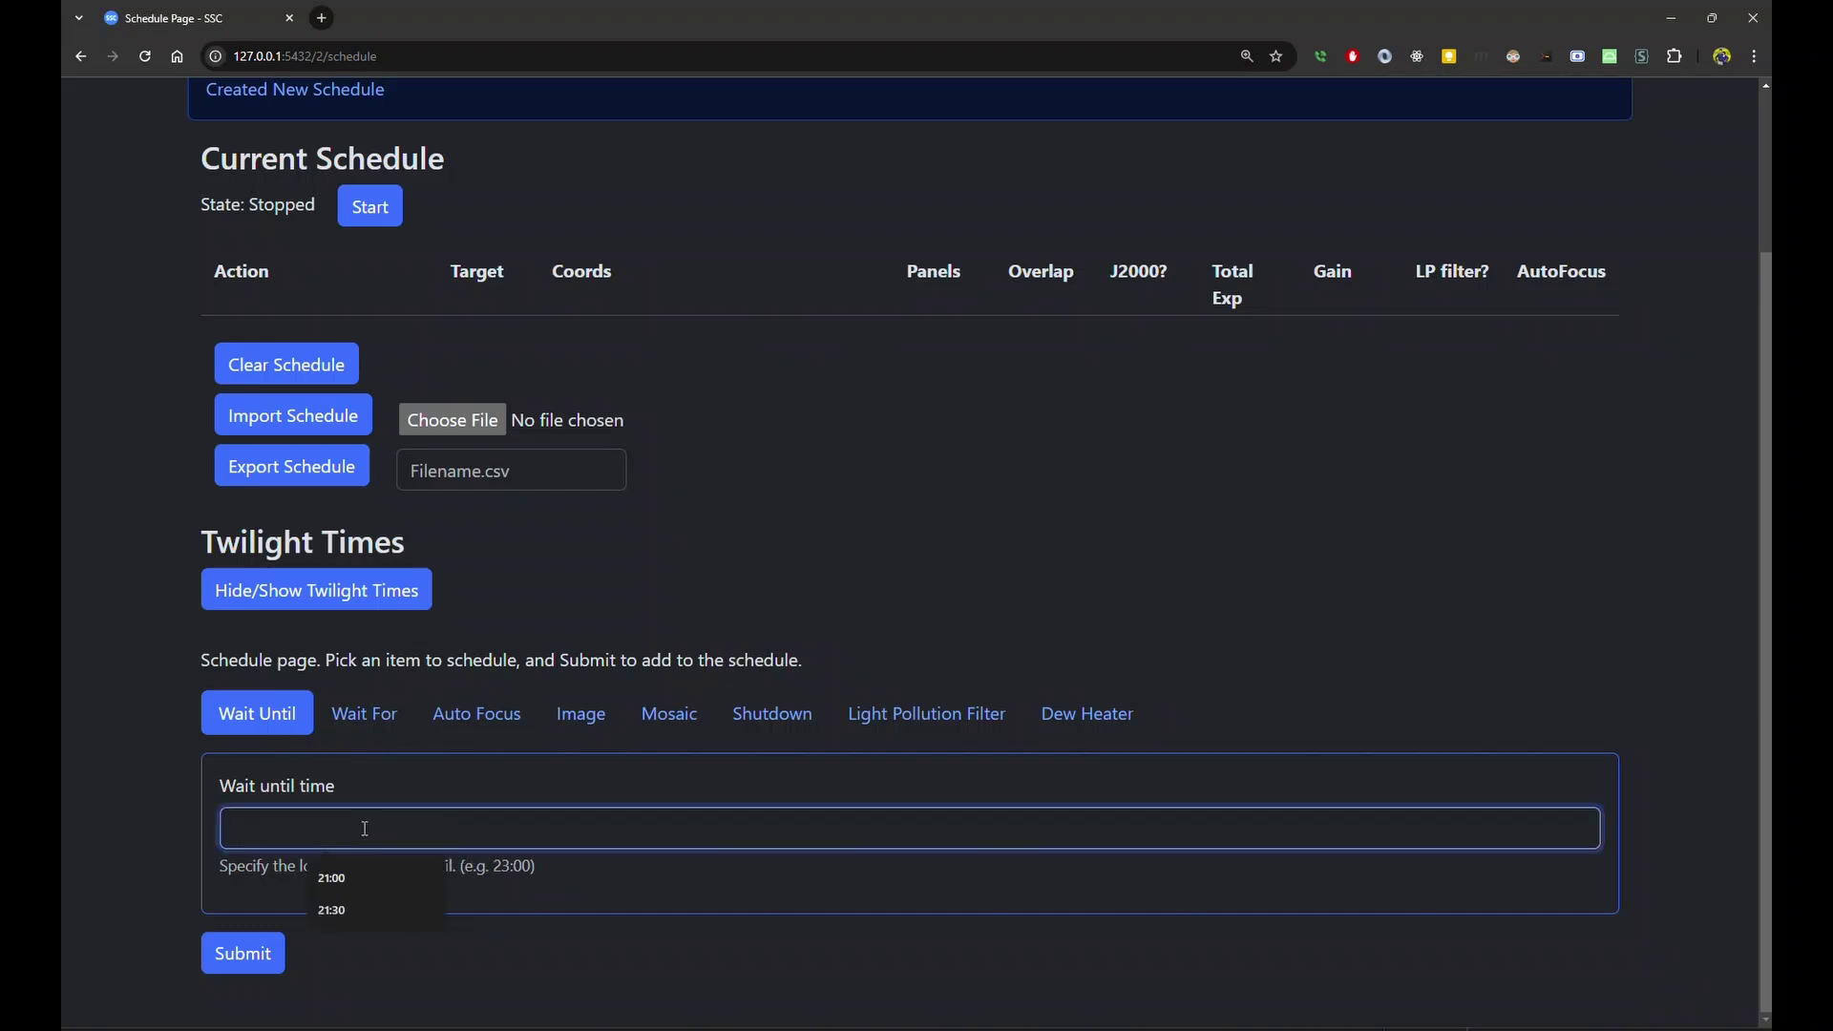
{"action": "type", "text": "21:30"}
{"action": "left_click", "coordinate": [245, 952]}
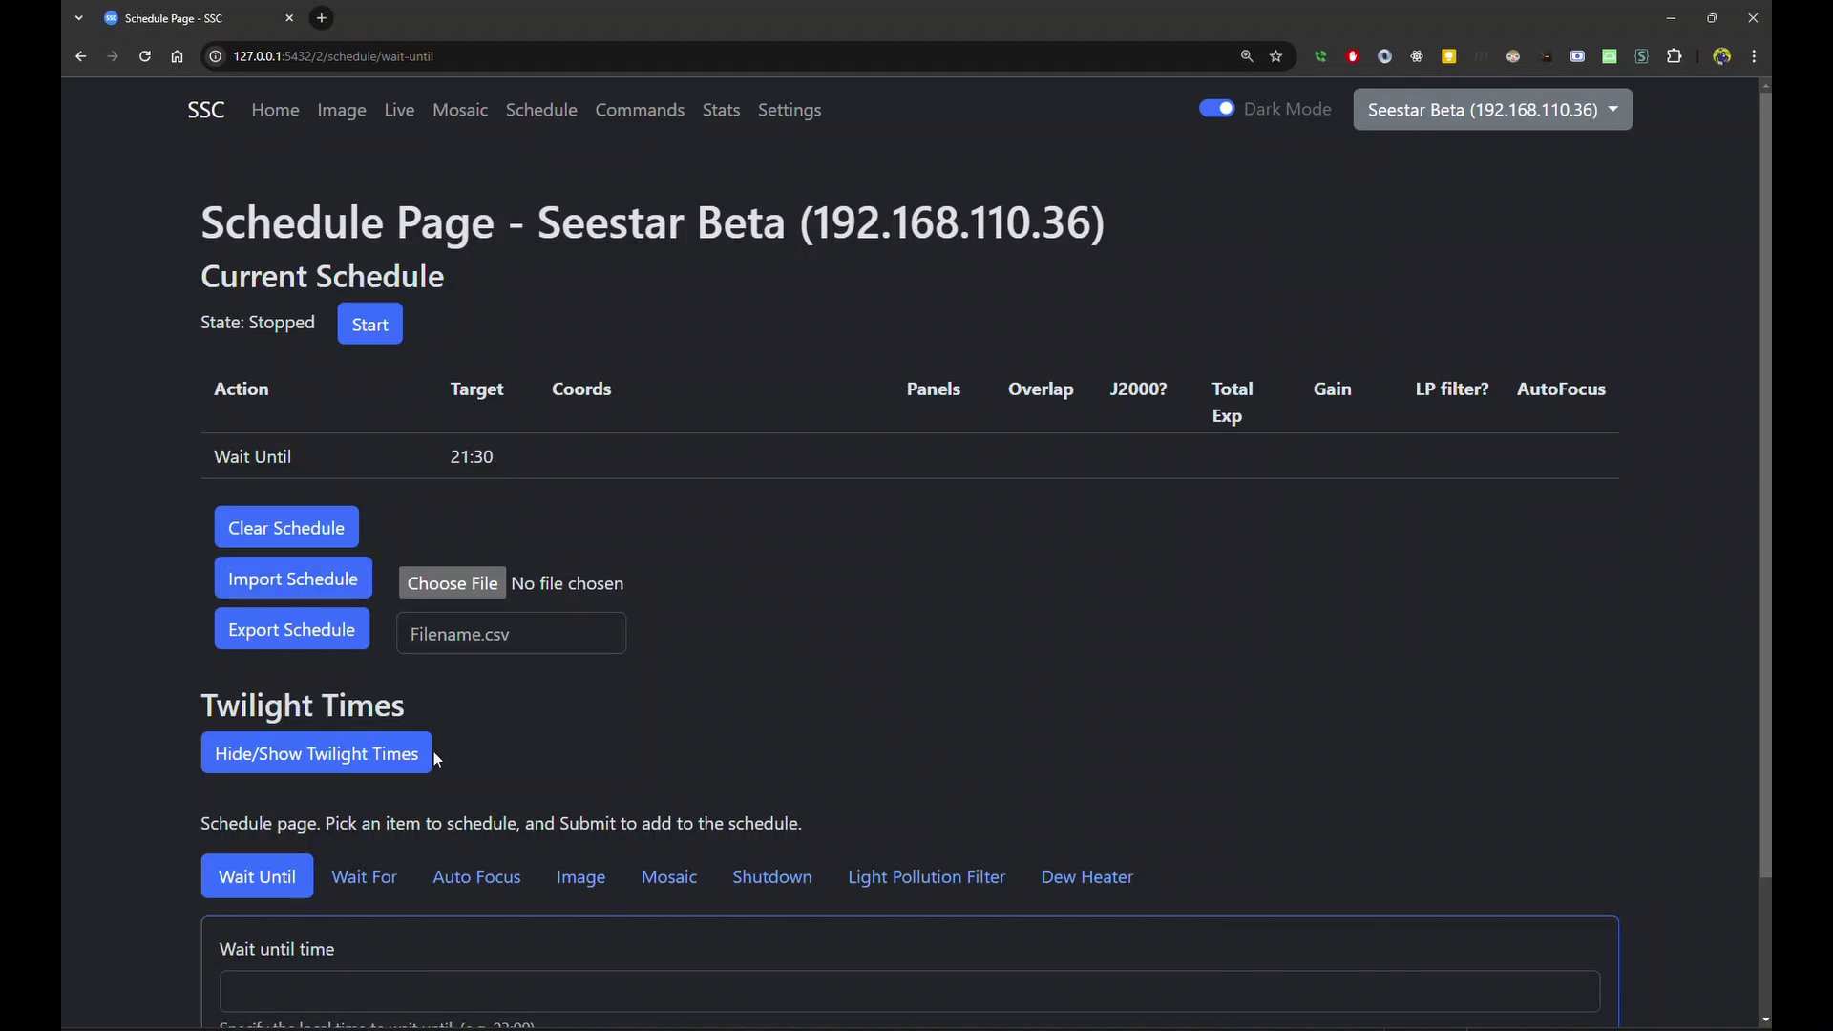
Add an Auto Focus item with 2 rounds to the schedule.
{"action": "scroll", "coordinate": [434, 752], "scroll_direction": "down", "scroll_amount": 2}
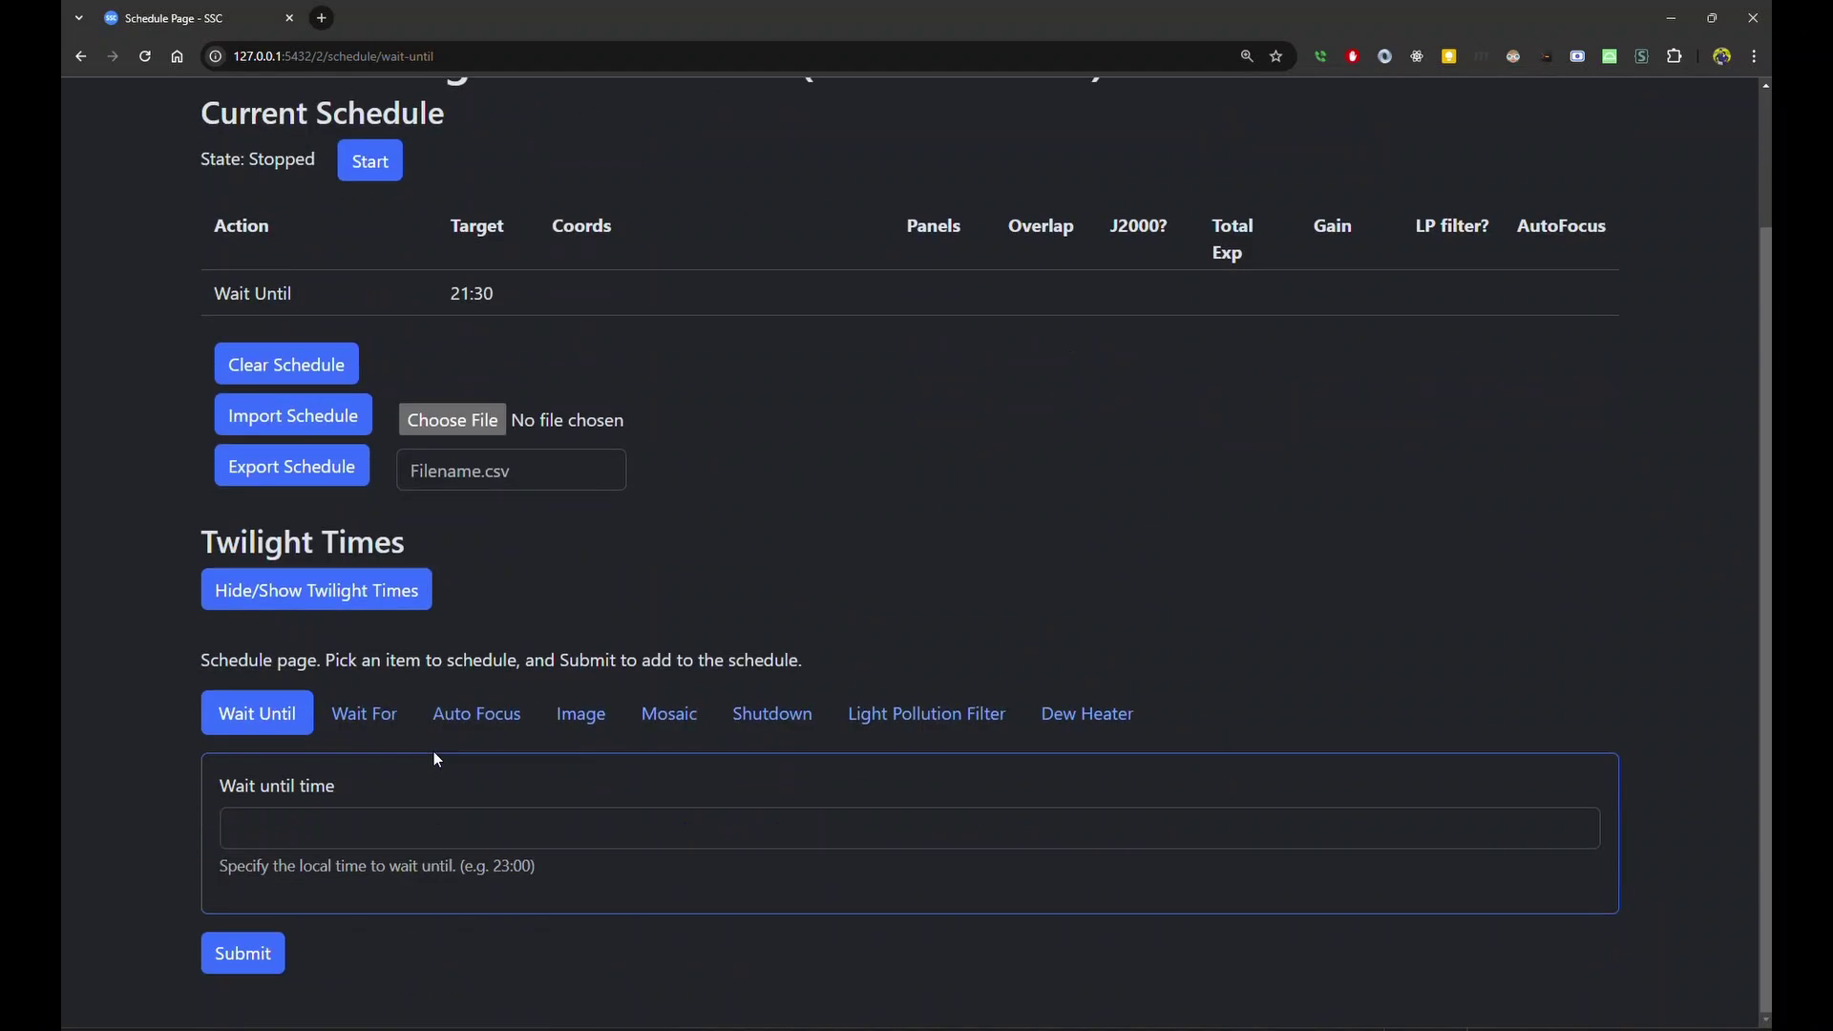
{"action": "left_click", "coordinate": [477, 716]}
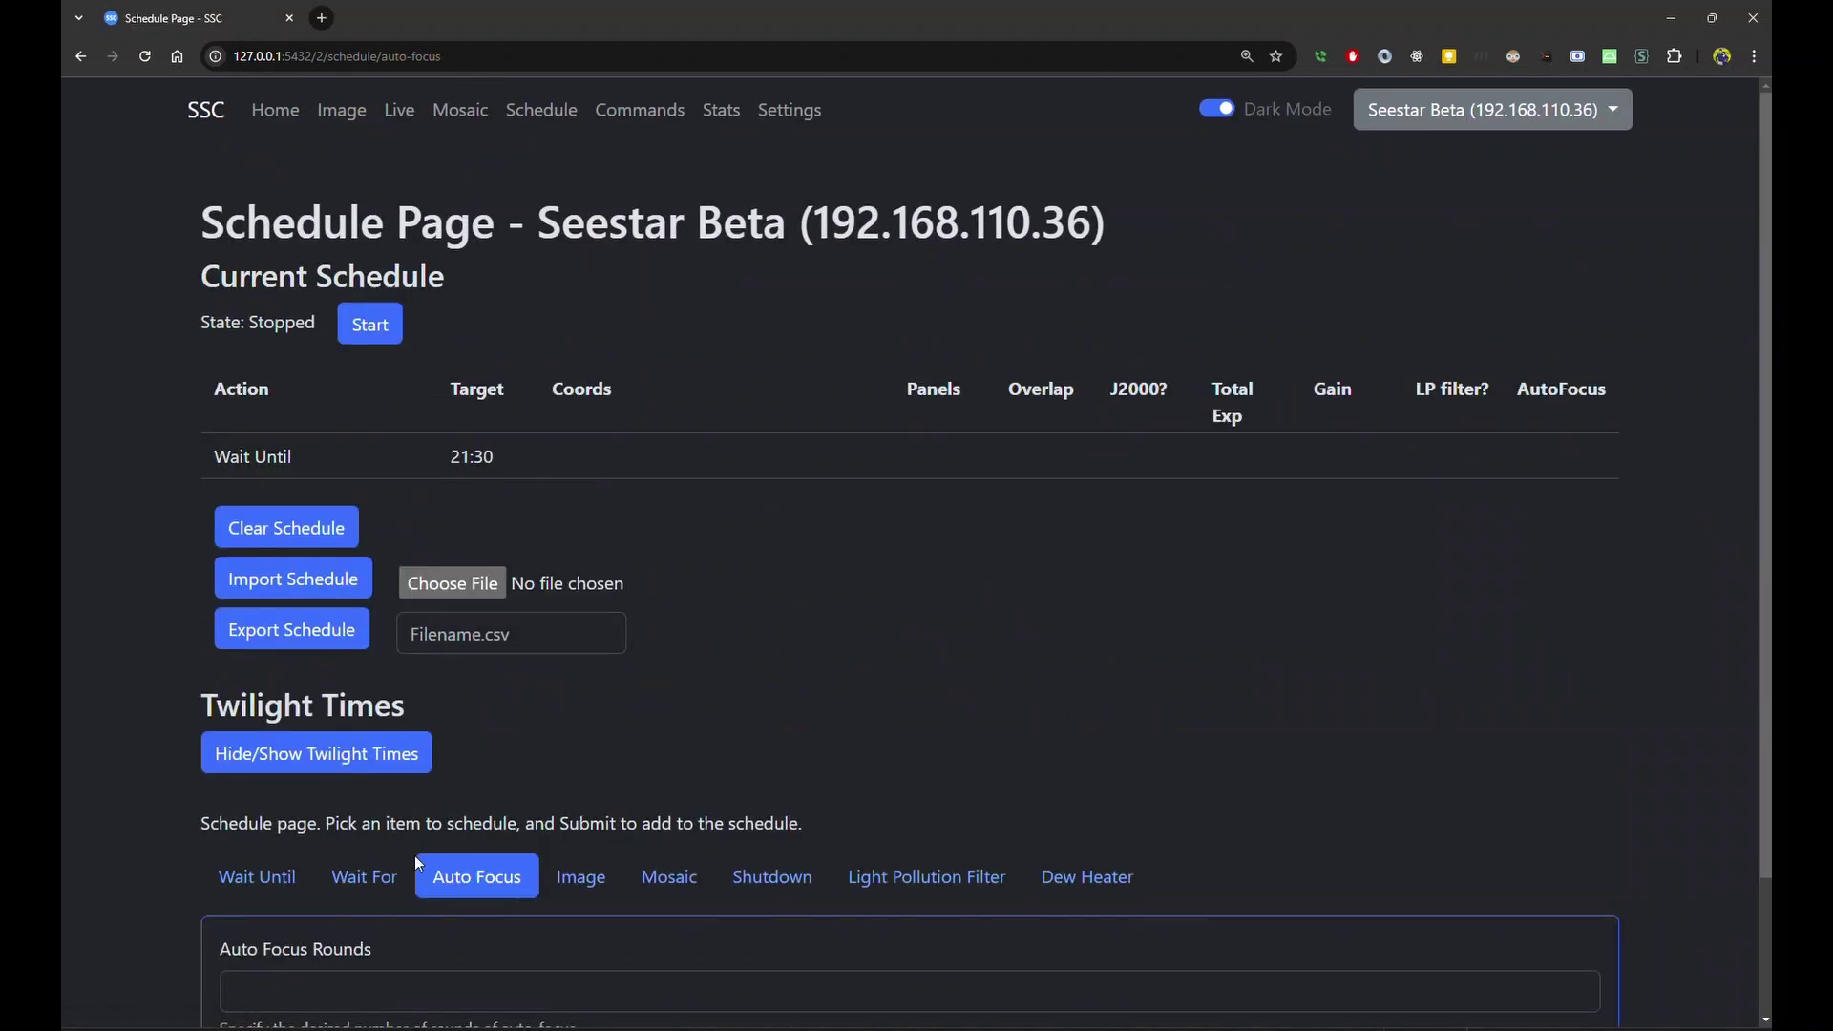
{"action": "scroll", "coordinate": [415, 855], "scroll_direction": "down", "scroll_amount": 2}
{"action": "left_click", "coordinate": [379, 858]}
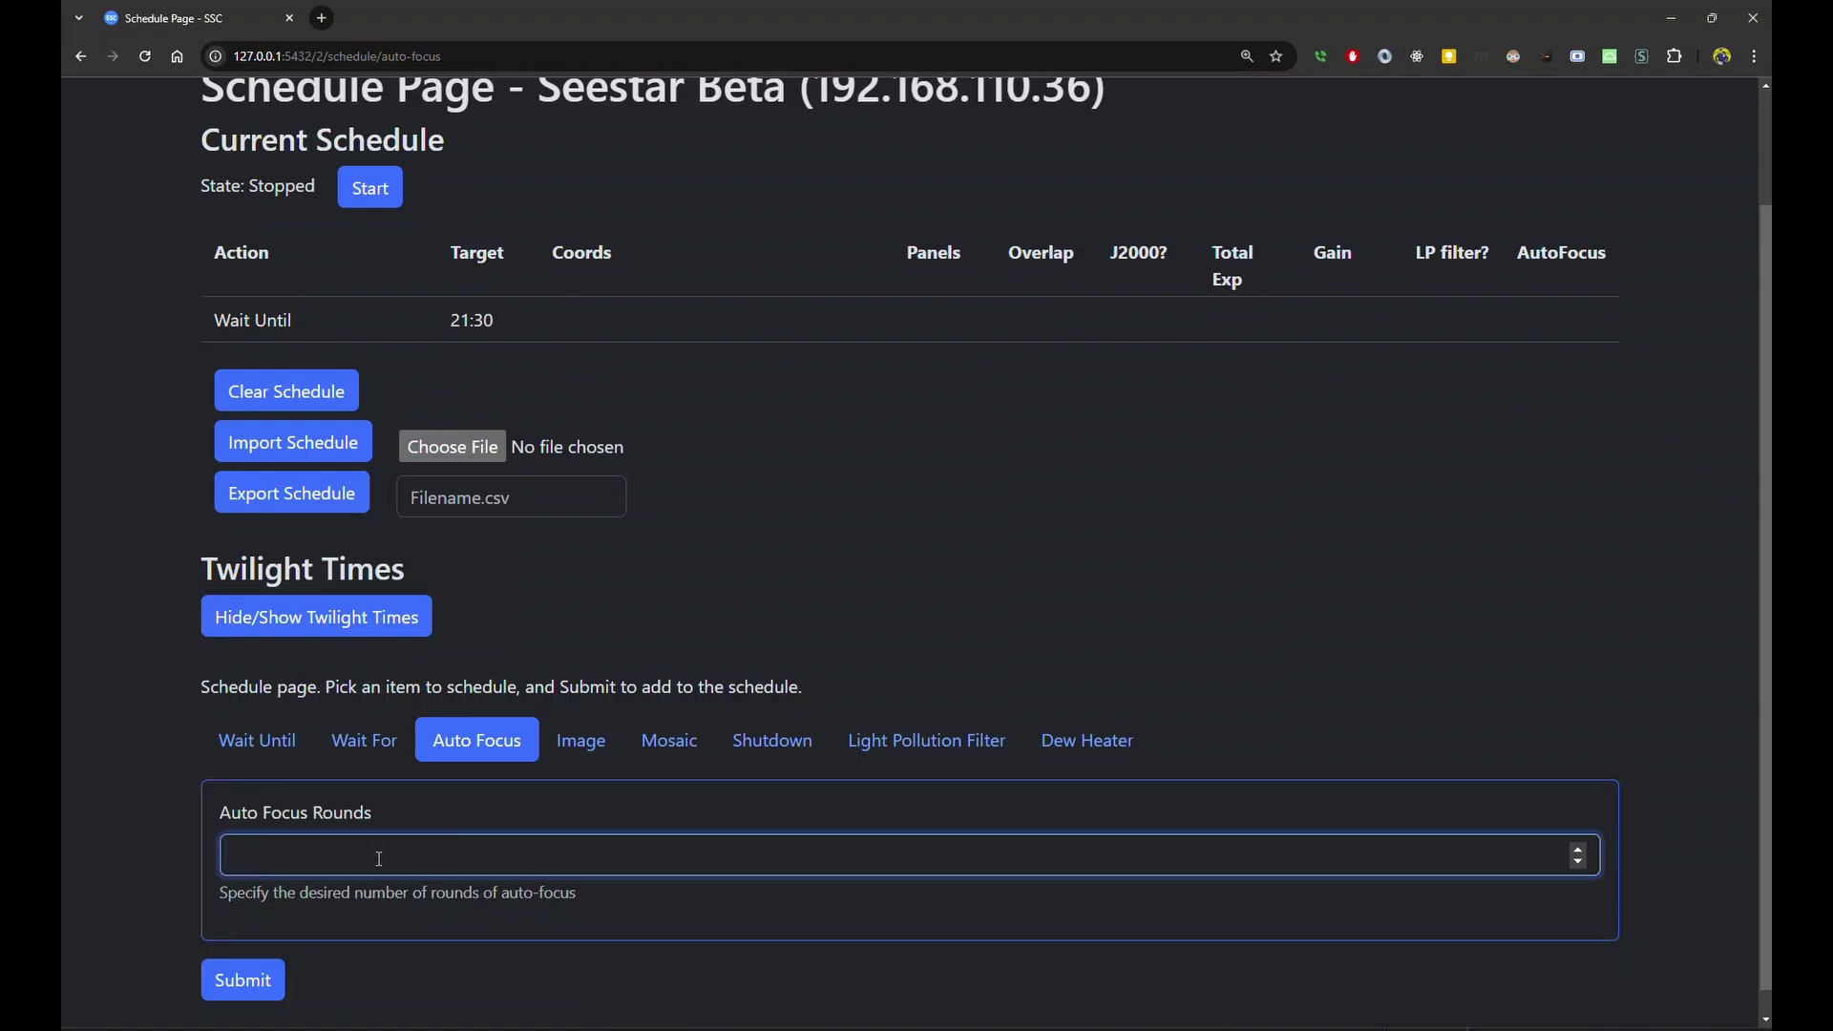
{"action": "type", "text": "2"}
{"action": "key", "text": "Tab"}
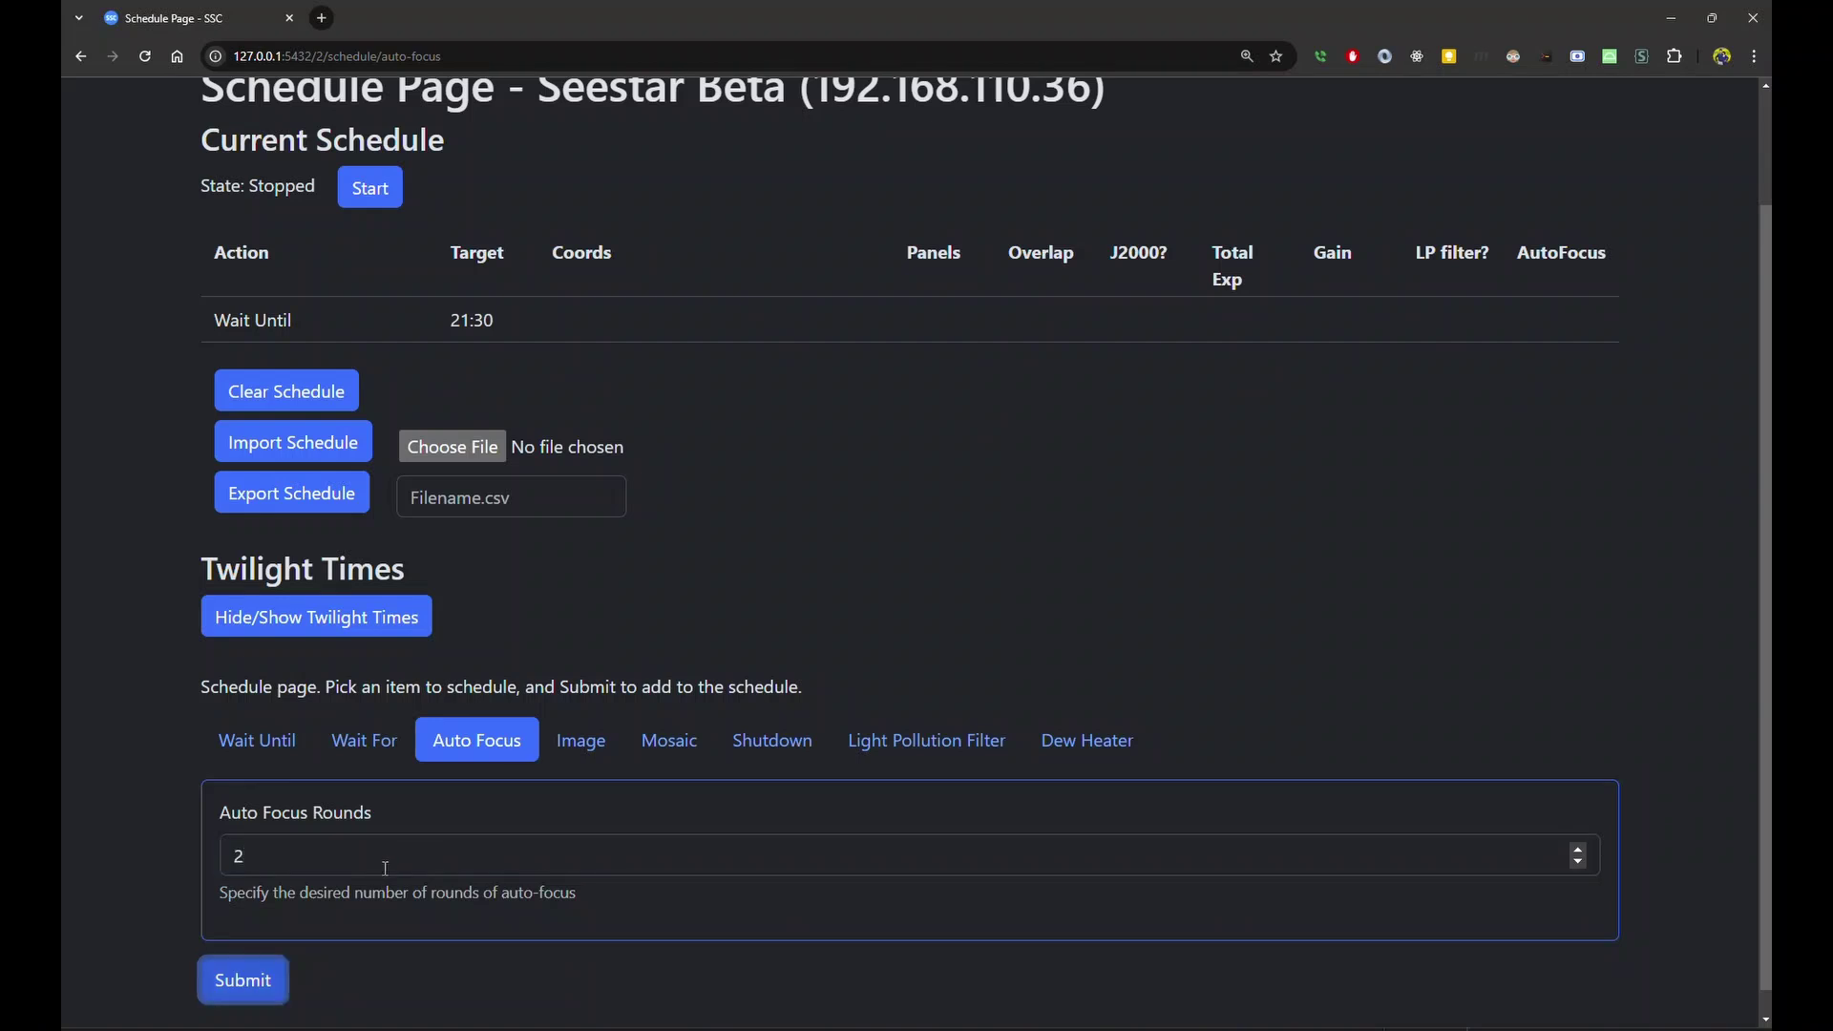
{"action": "left_click", "coordinate": [254, 981]}
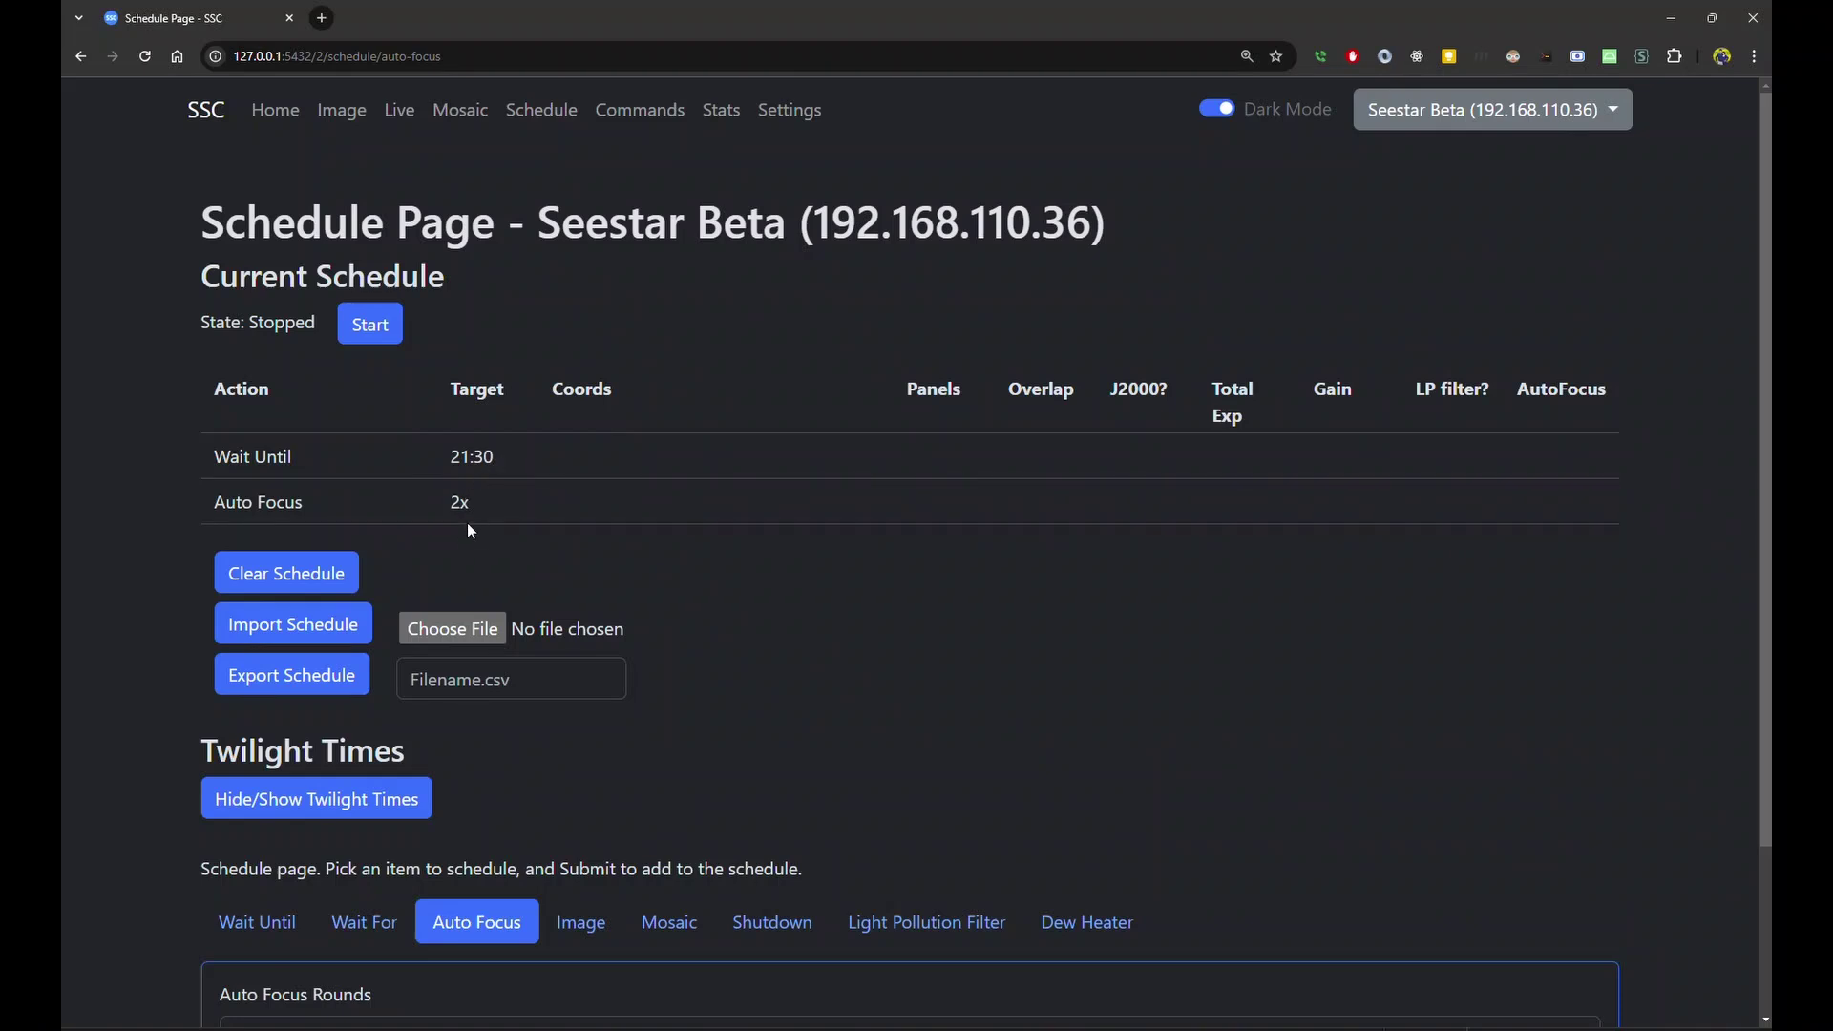
Add a Light Pollution Filter item set to Enable to the schedule.
{"action": "scroll", "coordinate": [532, 591], "scroll_direction": "down", "scroll_amount": 2}
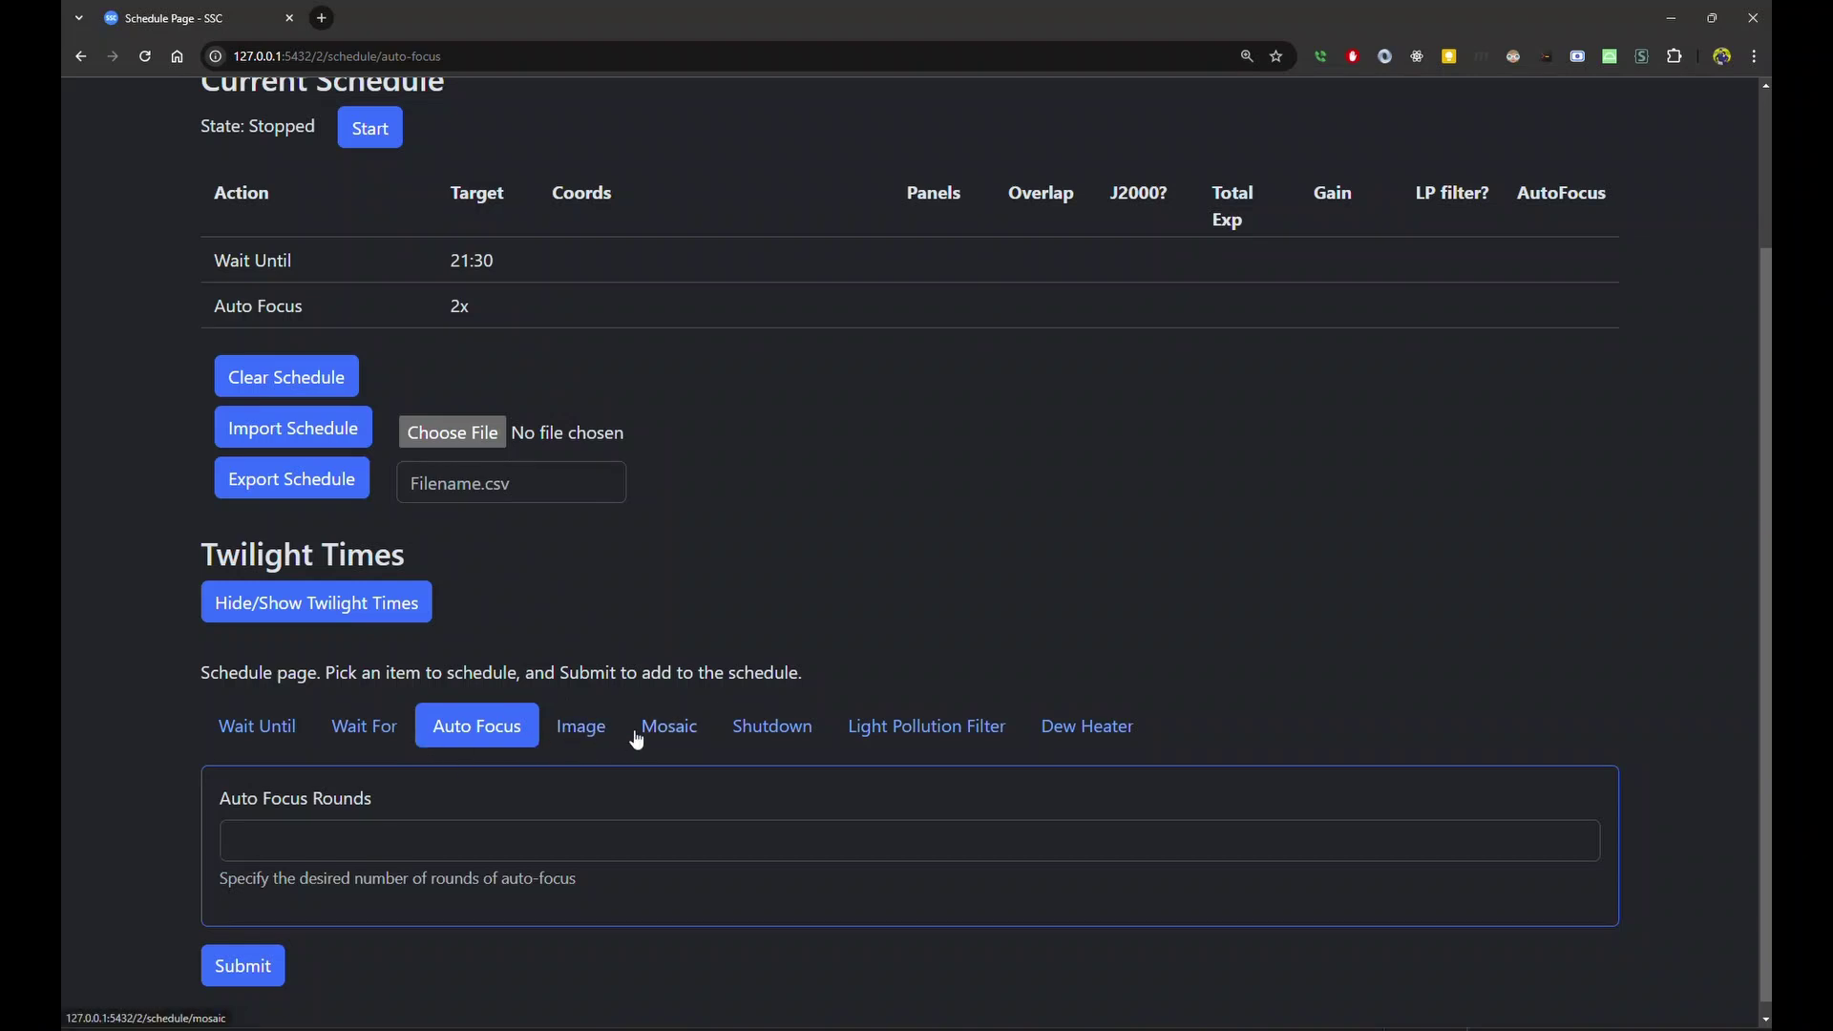
{"action": "scroll", "coordinate": [541, 626], "scroll_direction": "up", "scroll_amount": 1}
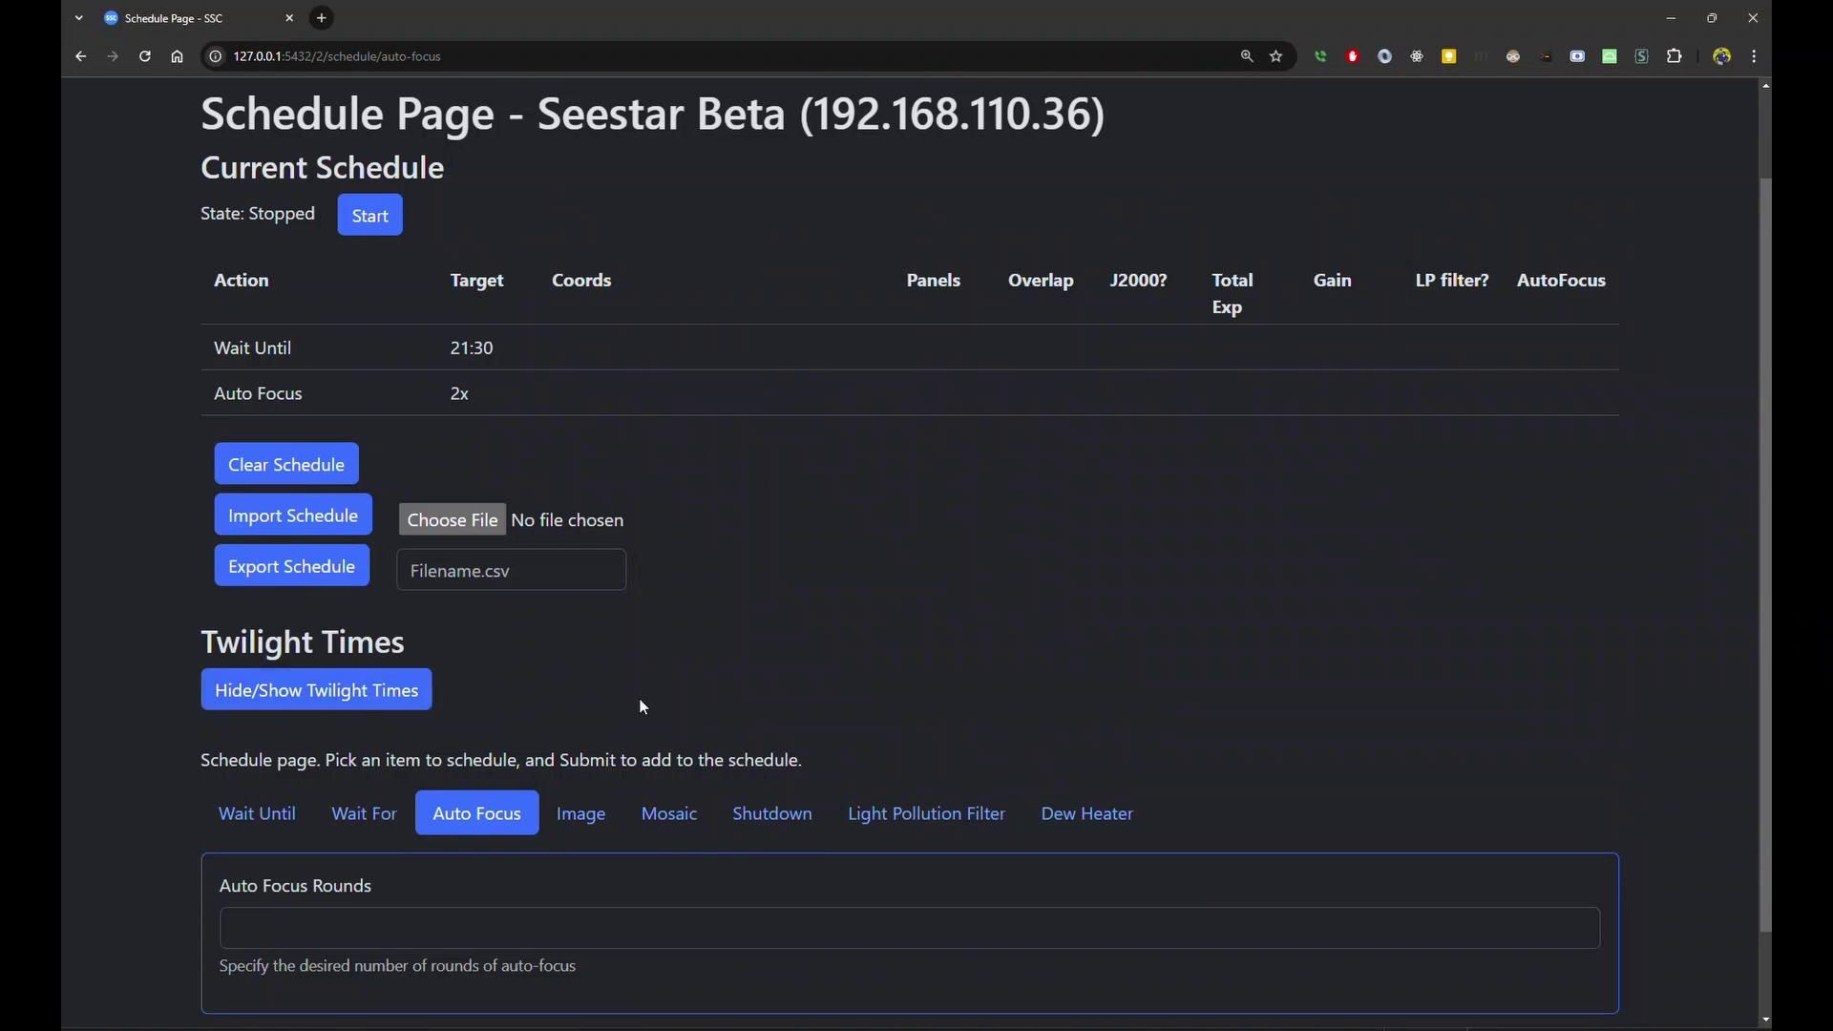
{"action": "scroll", "coordinate": [645, 707], "scroll_direction": "down", "scroll_amount": 1}
{"action": "left_click", "coordinate": [957, 721]}
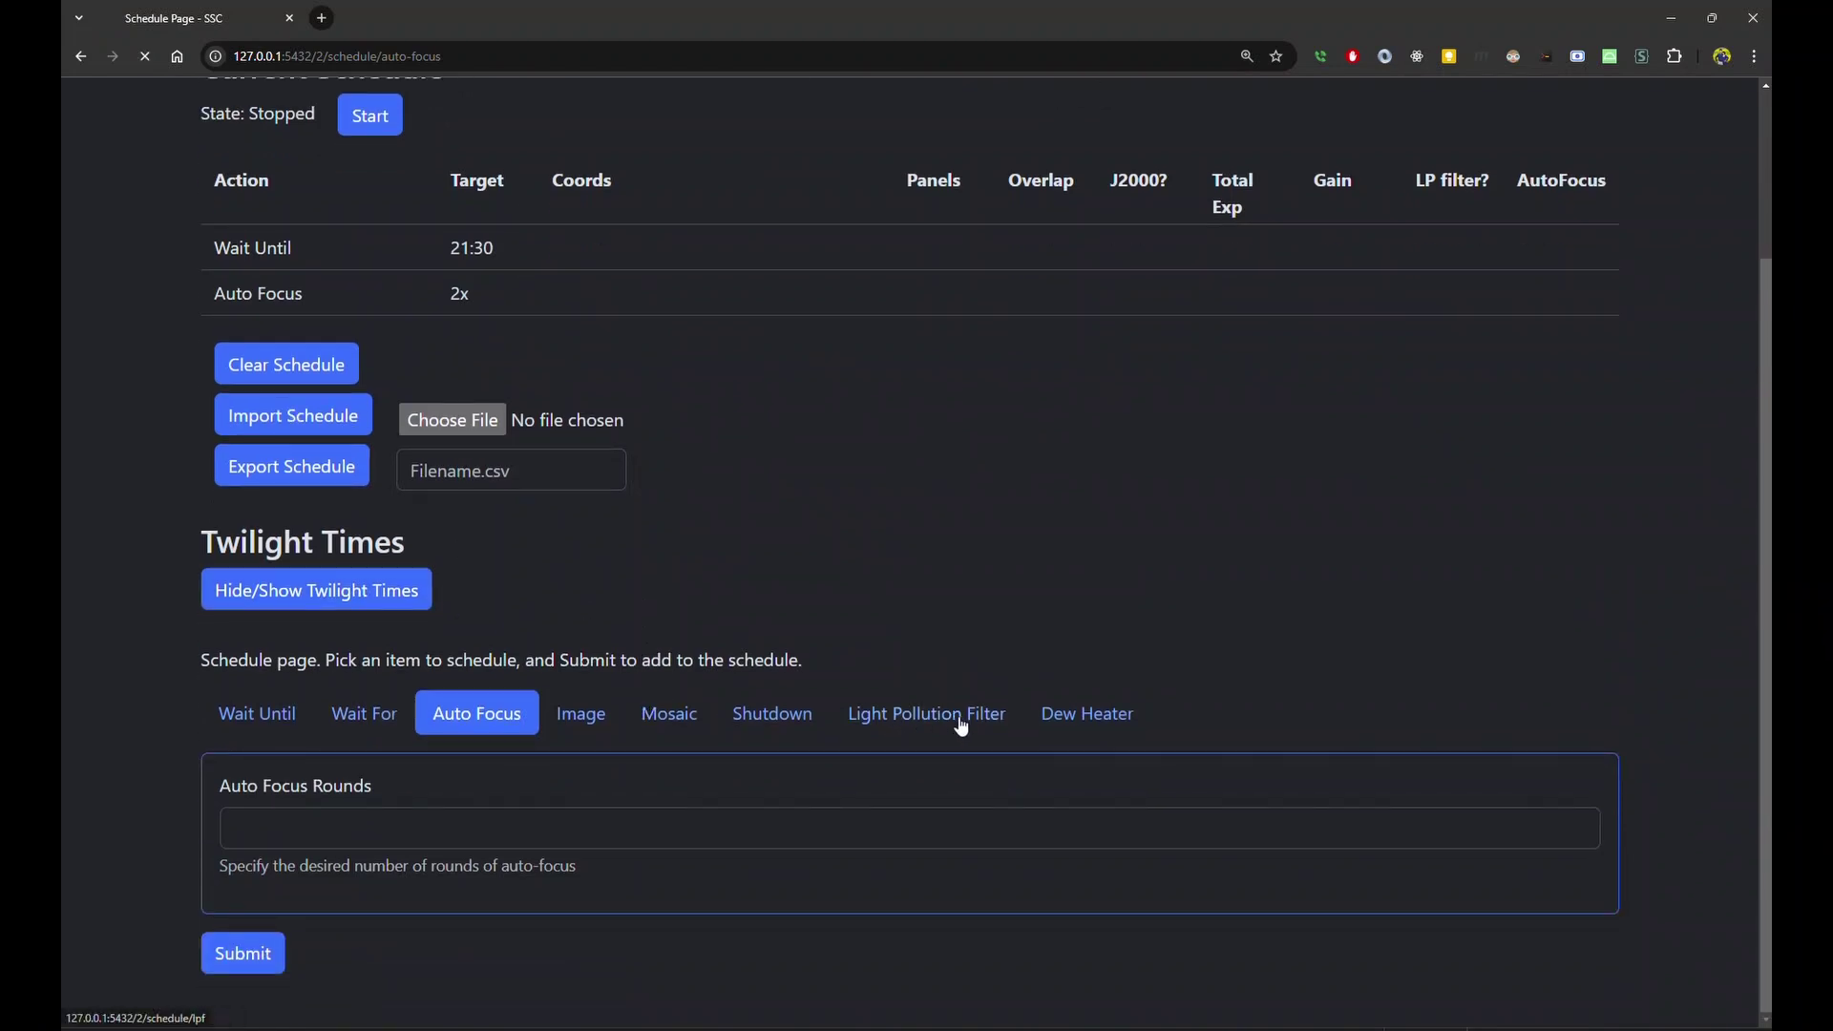
{"action": "scroll", "coordinate": [635, 837], "scroll_direction": "down", "scroll_amount": 2}
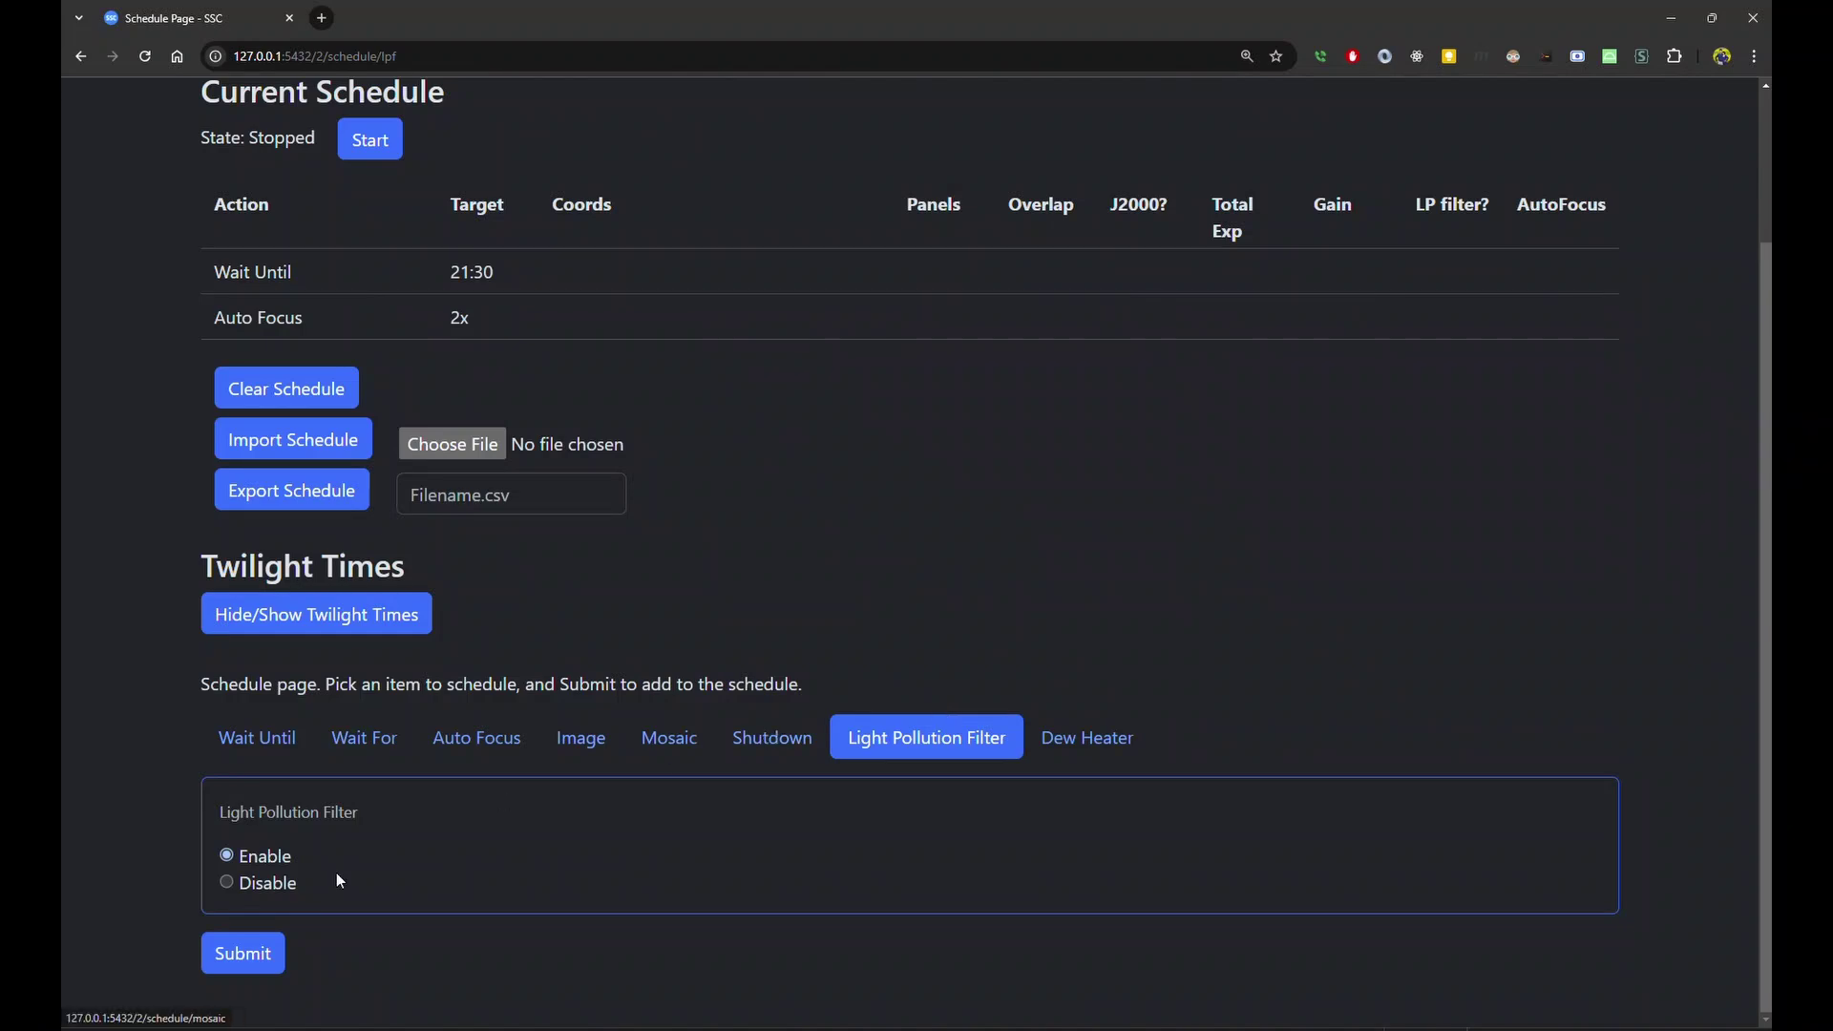
{"action": "left_click", "coordinate": [246, 954]}
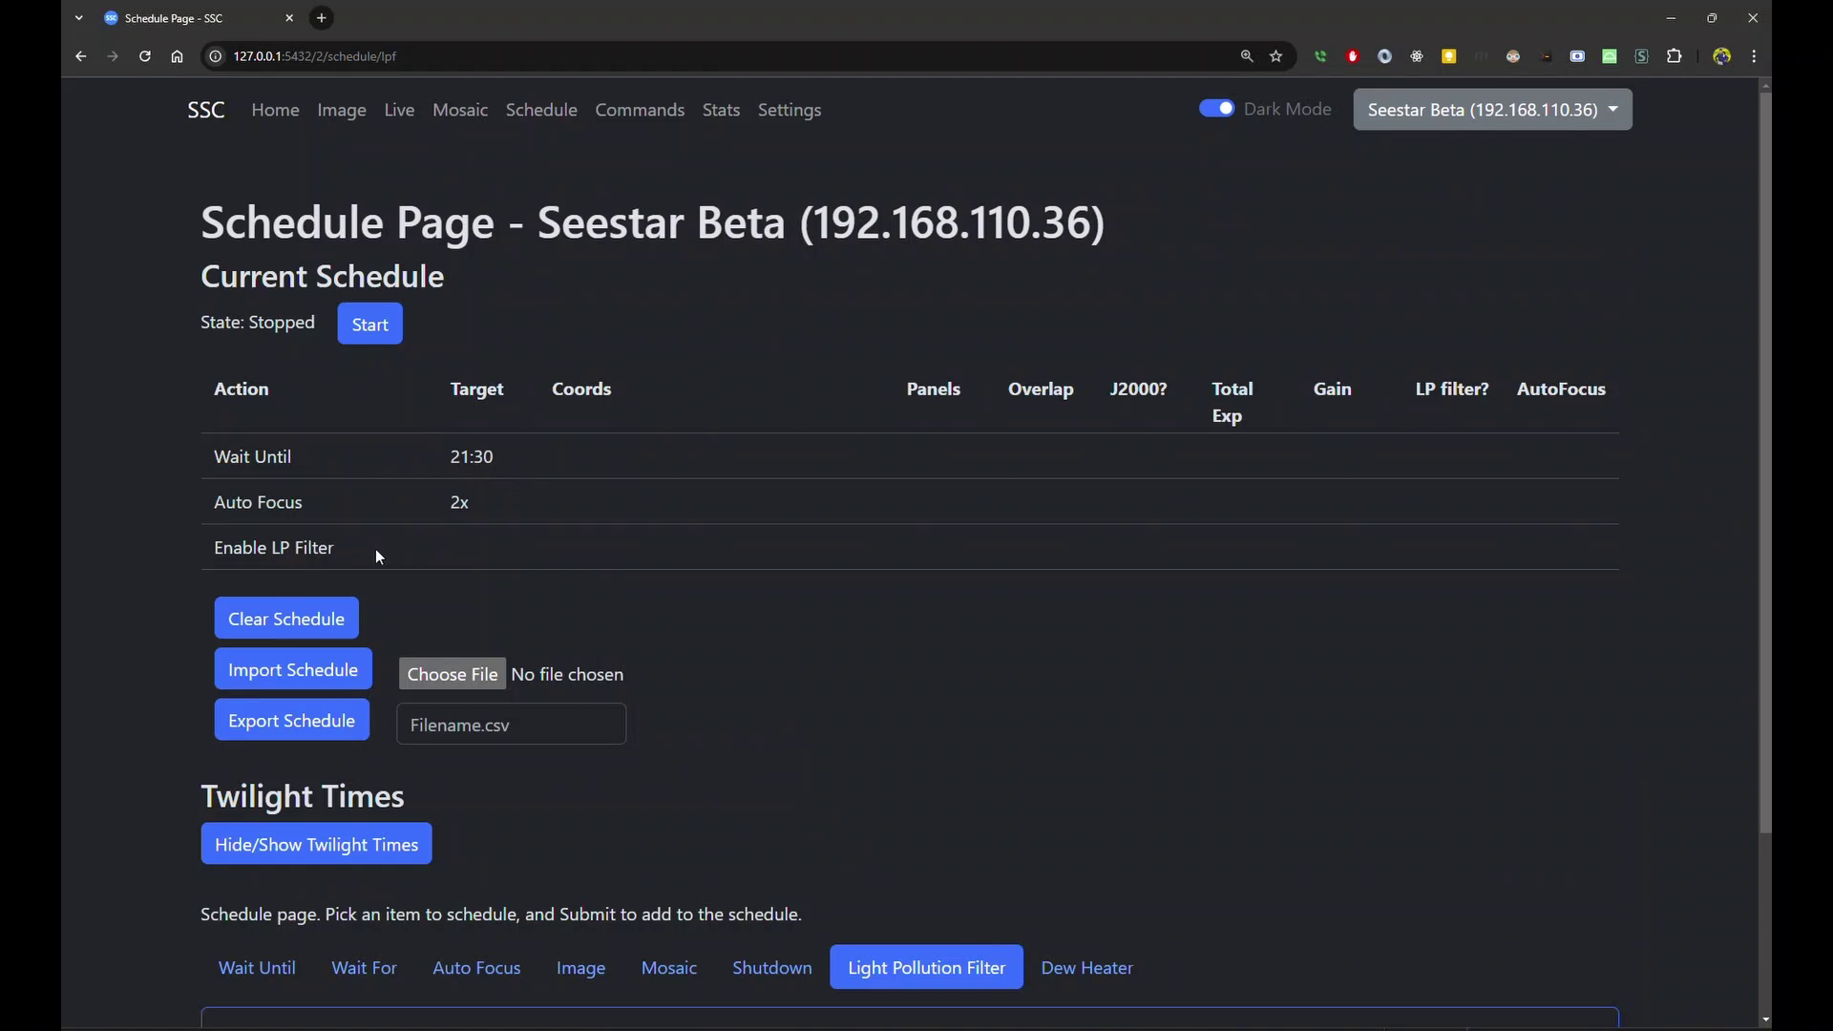
Add a Dew Heater item at 90% power to the schedule.
{"action": "scroll", "coordinate": [616, 661], "scroll_direction": "down", "scroll_amount": 2}
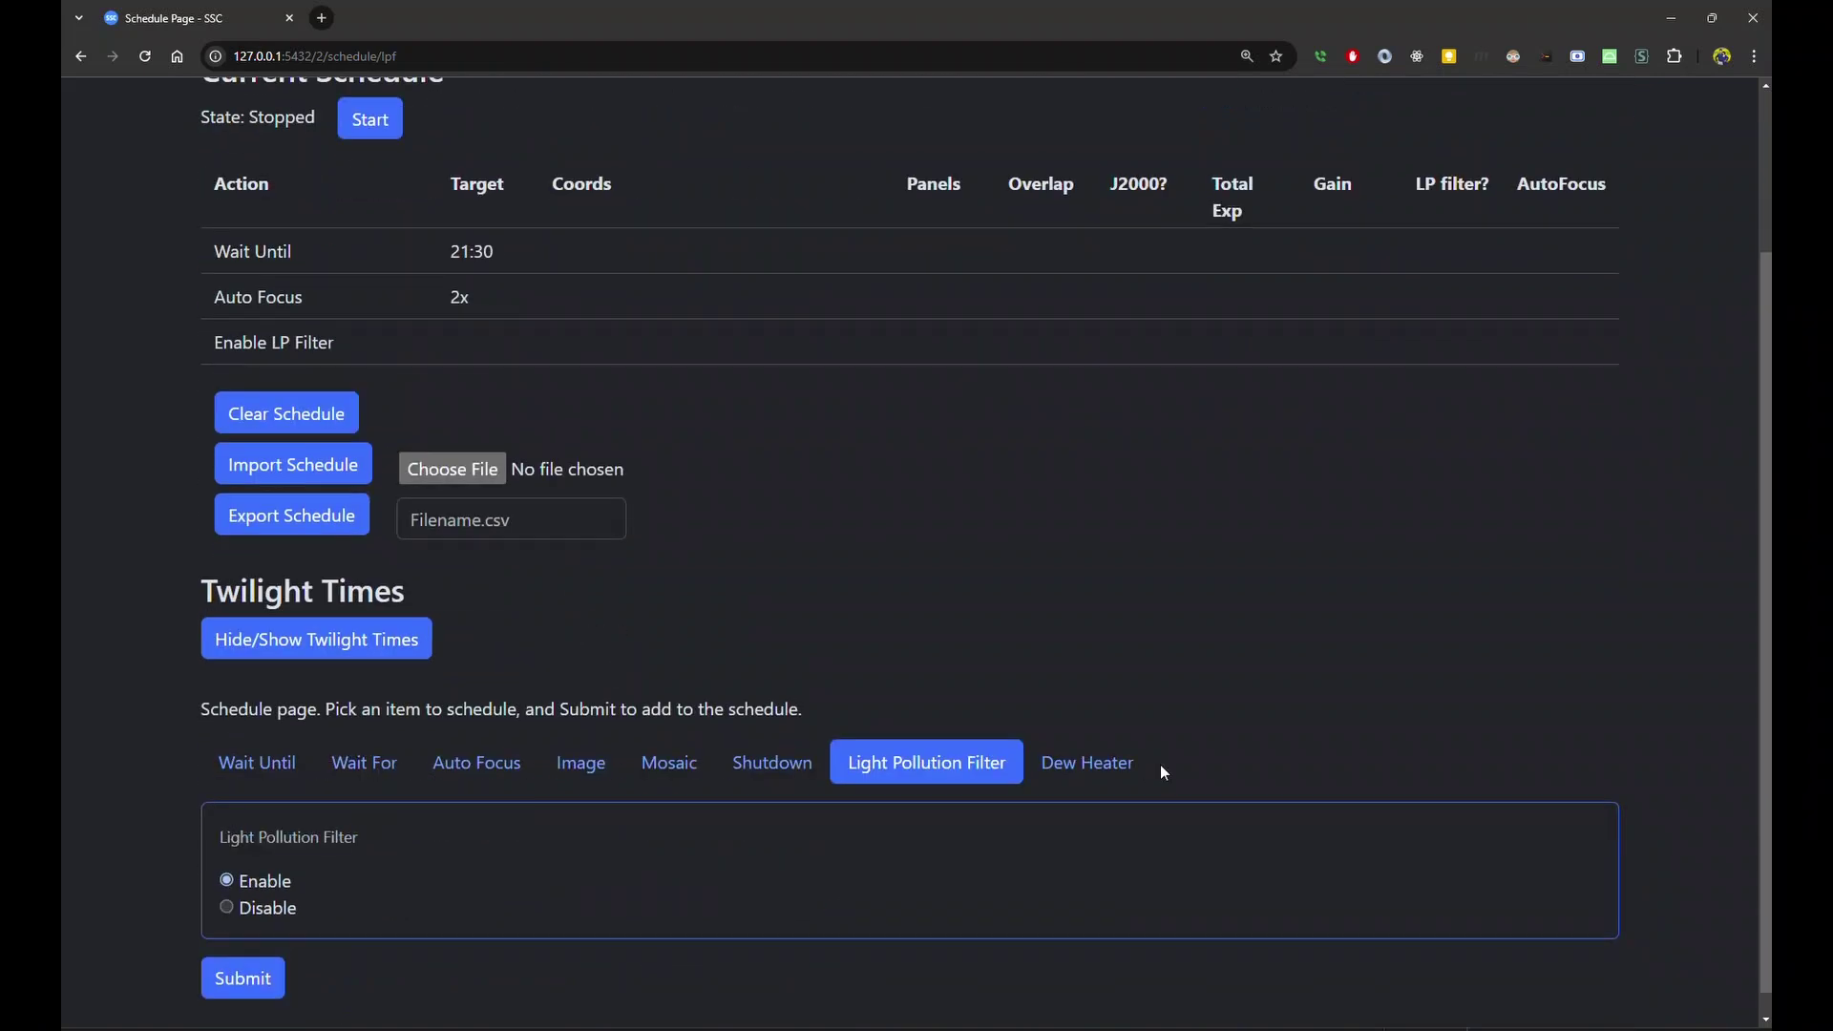
{"action": "left_click", "coordinate": [1133, 776]}
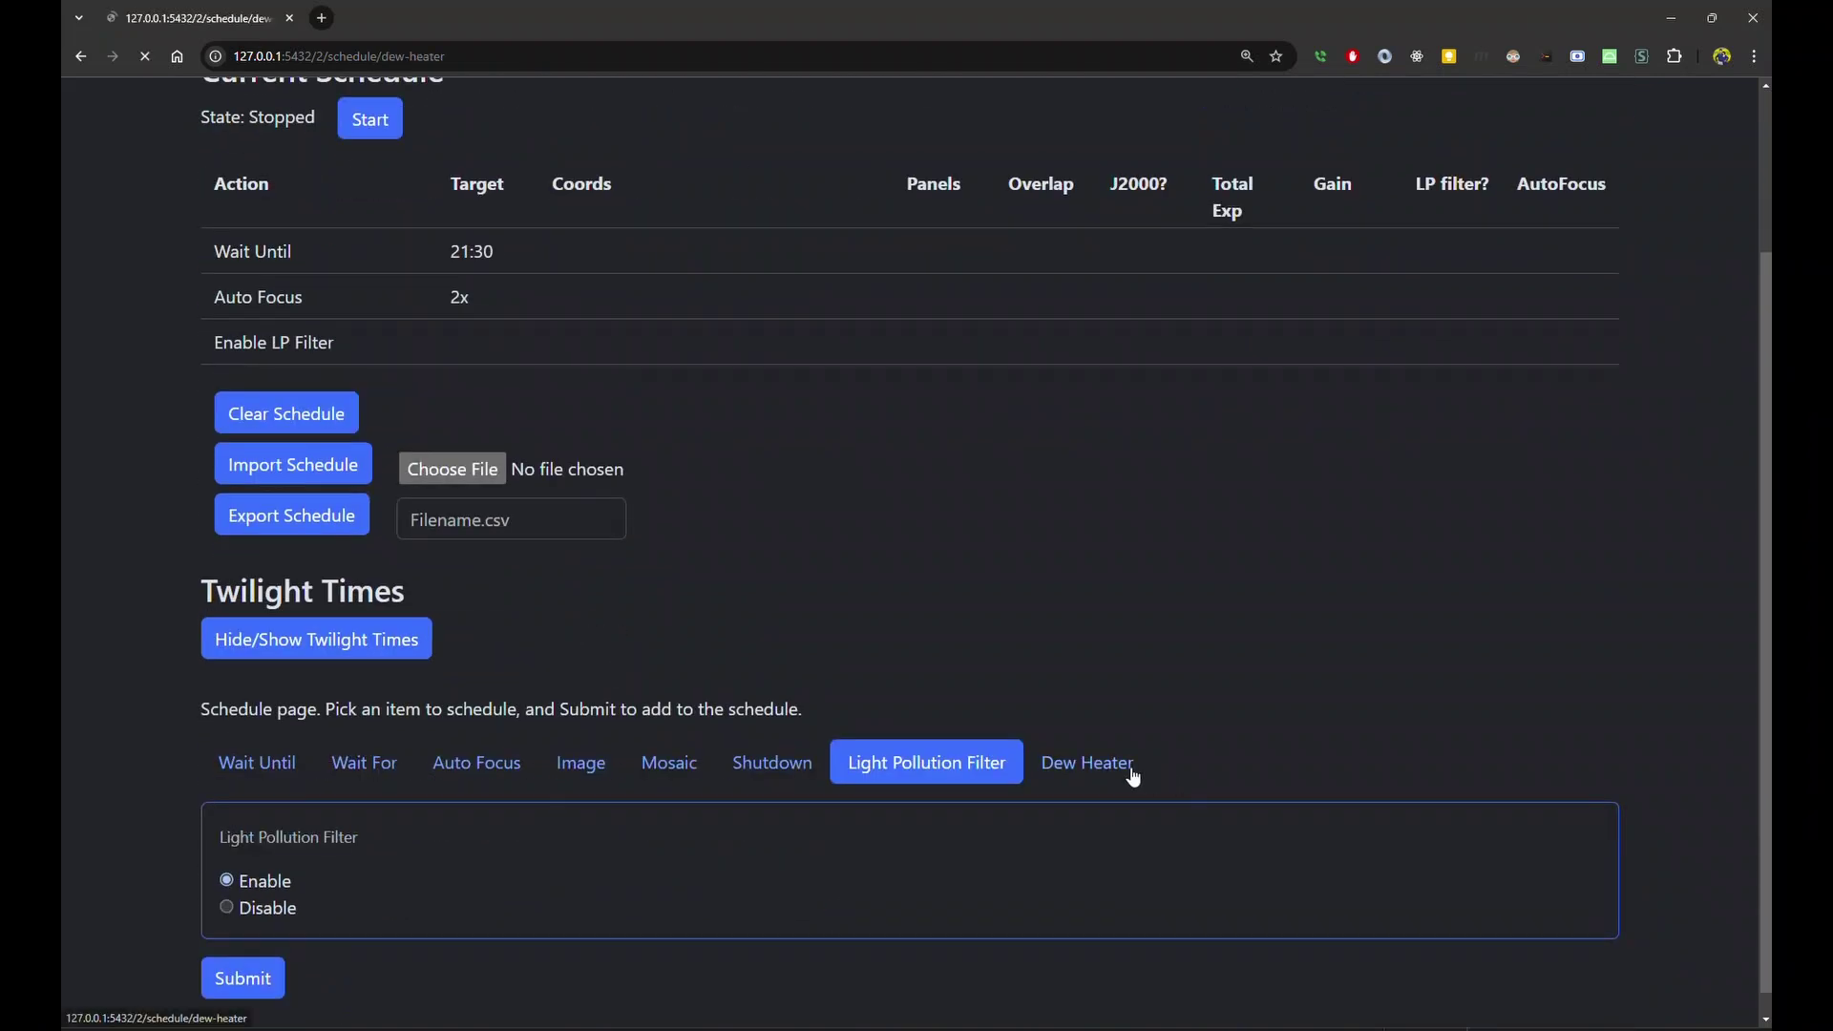
{"action": "scroll", "coordinate": [863, 837], "scroll_direction": "down", "scroll_amount": 2}
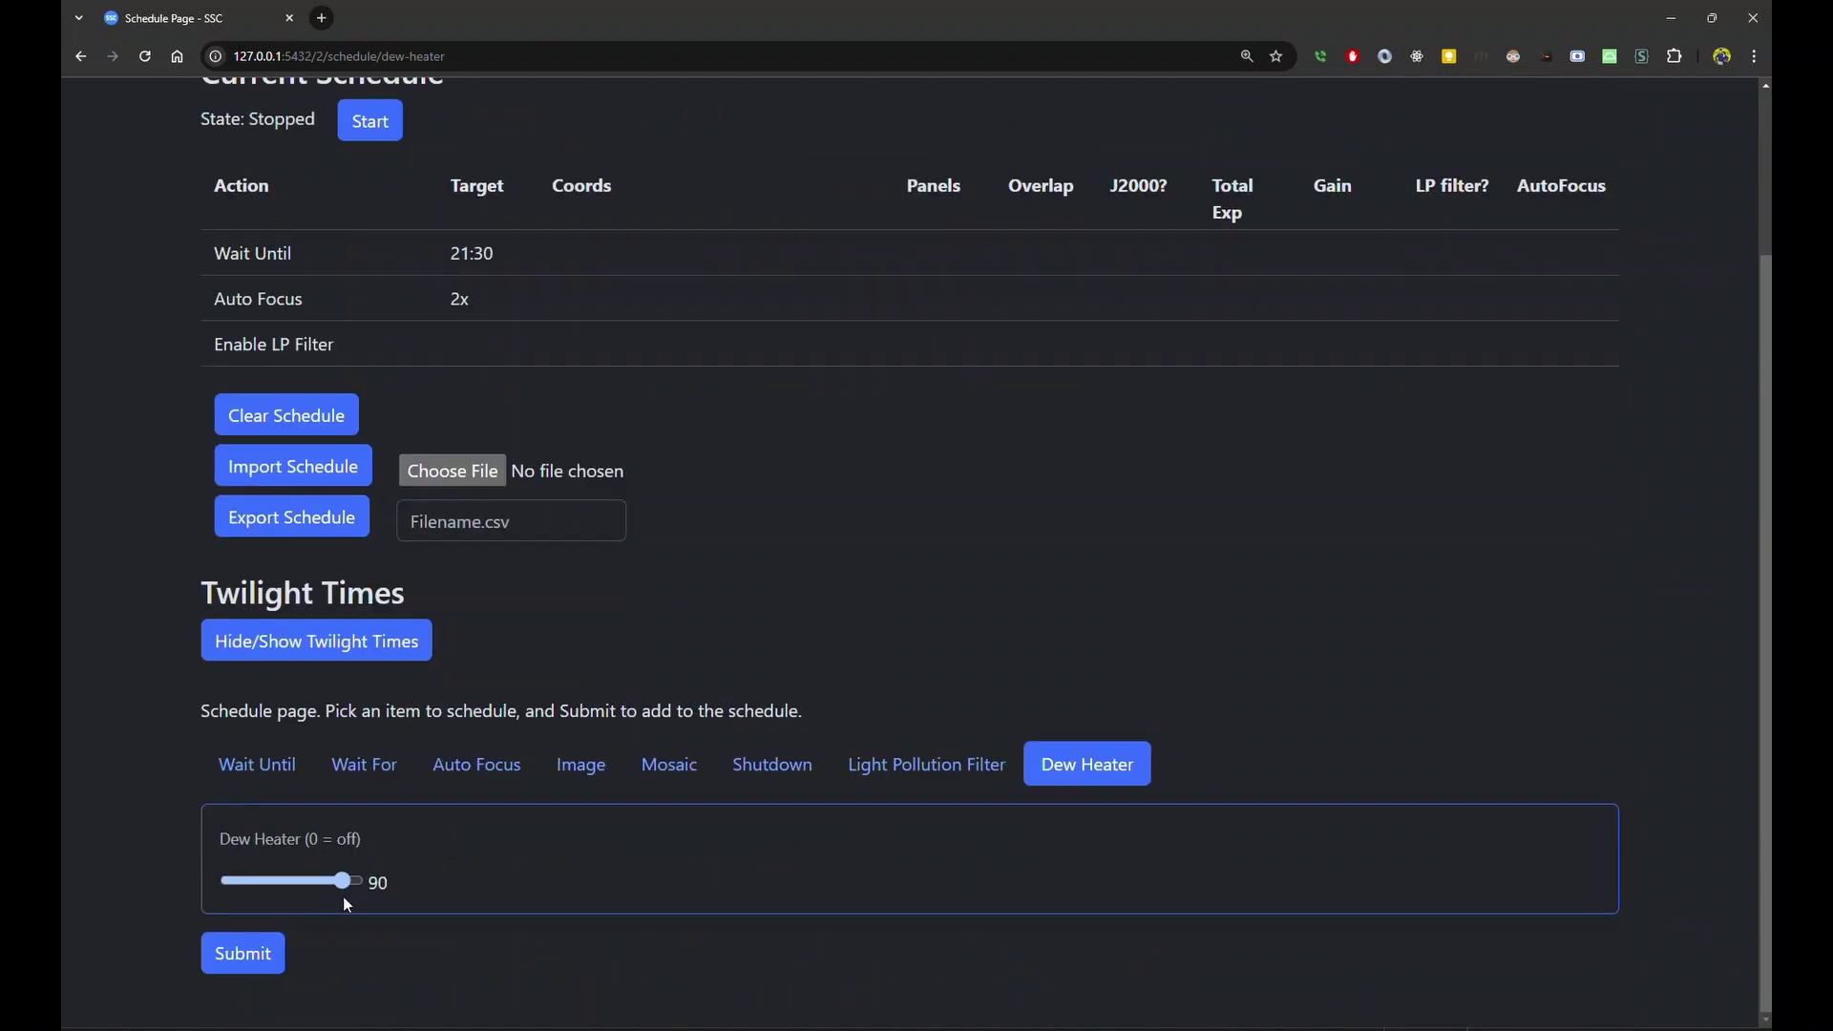
{"action": "left_click", "coordinate": [234, 967]}
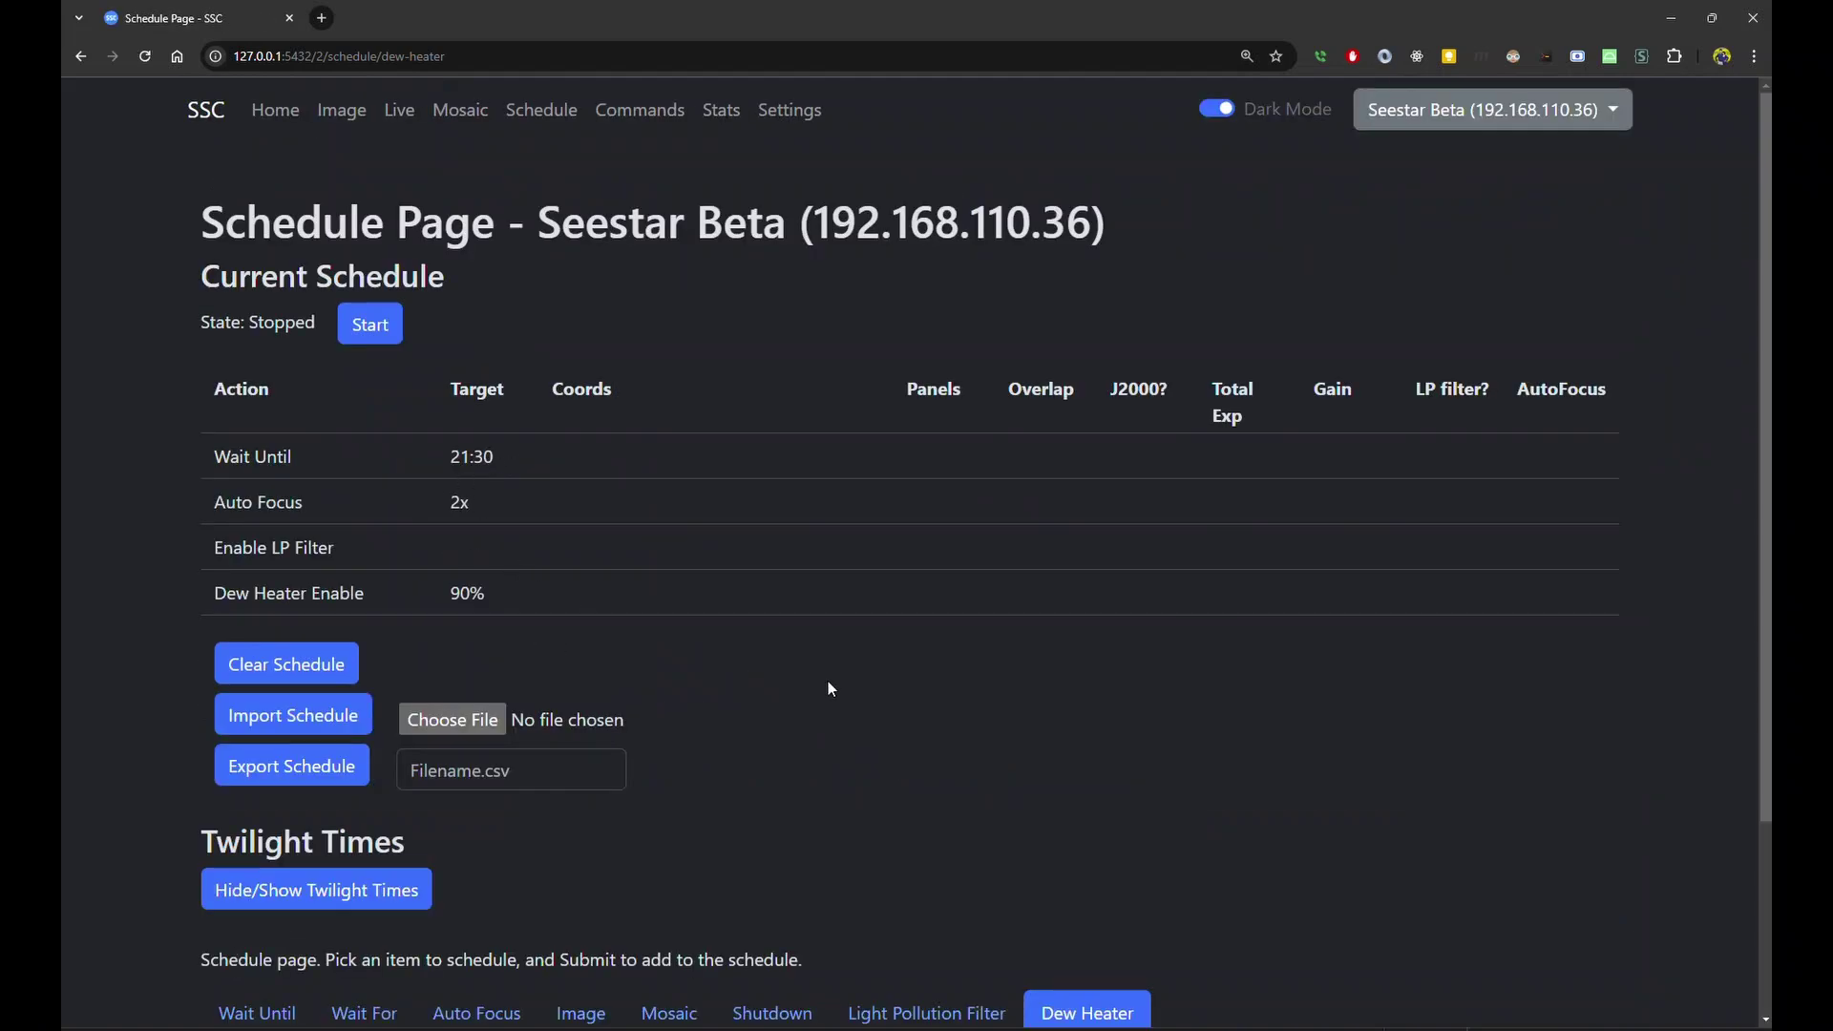
Start a Mosaic schedule item for the target andromeda and retrieve its RA/Dec coordinates from Simbad.
{"action": "scroll", "coordinate": [869, 750], "scroll_direction": "down", "scroll_amount": 3}
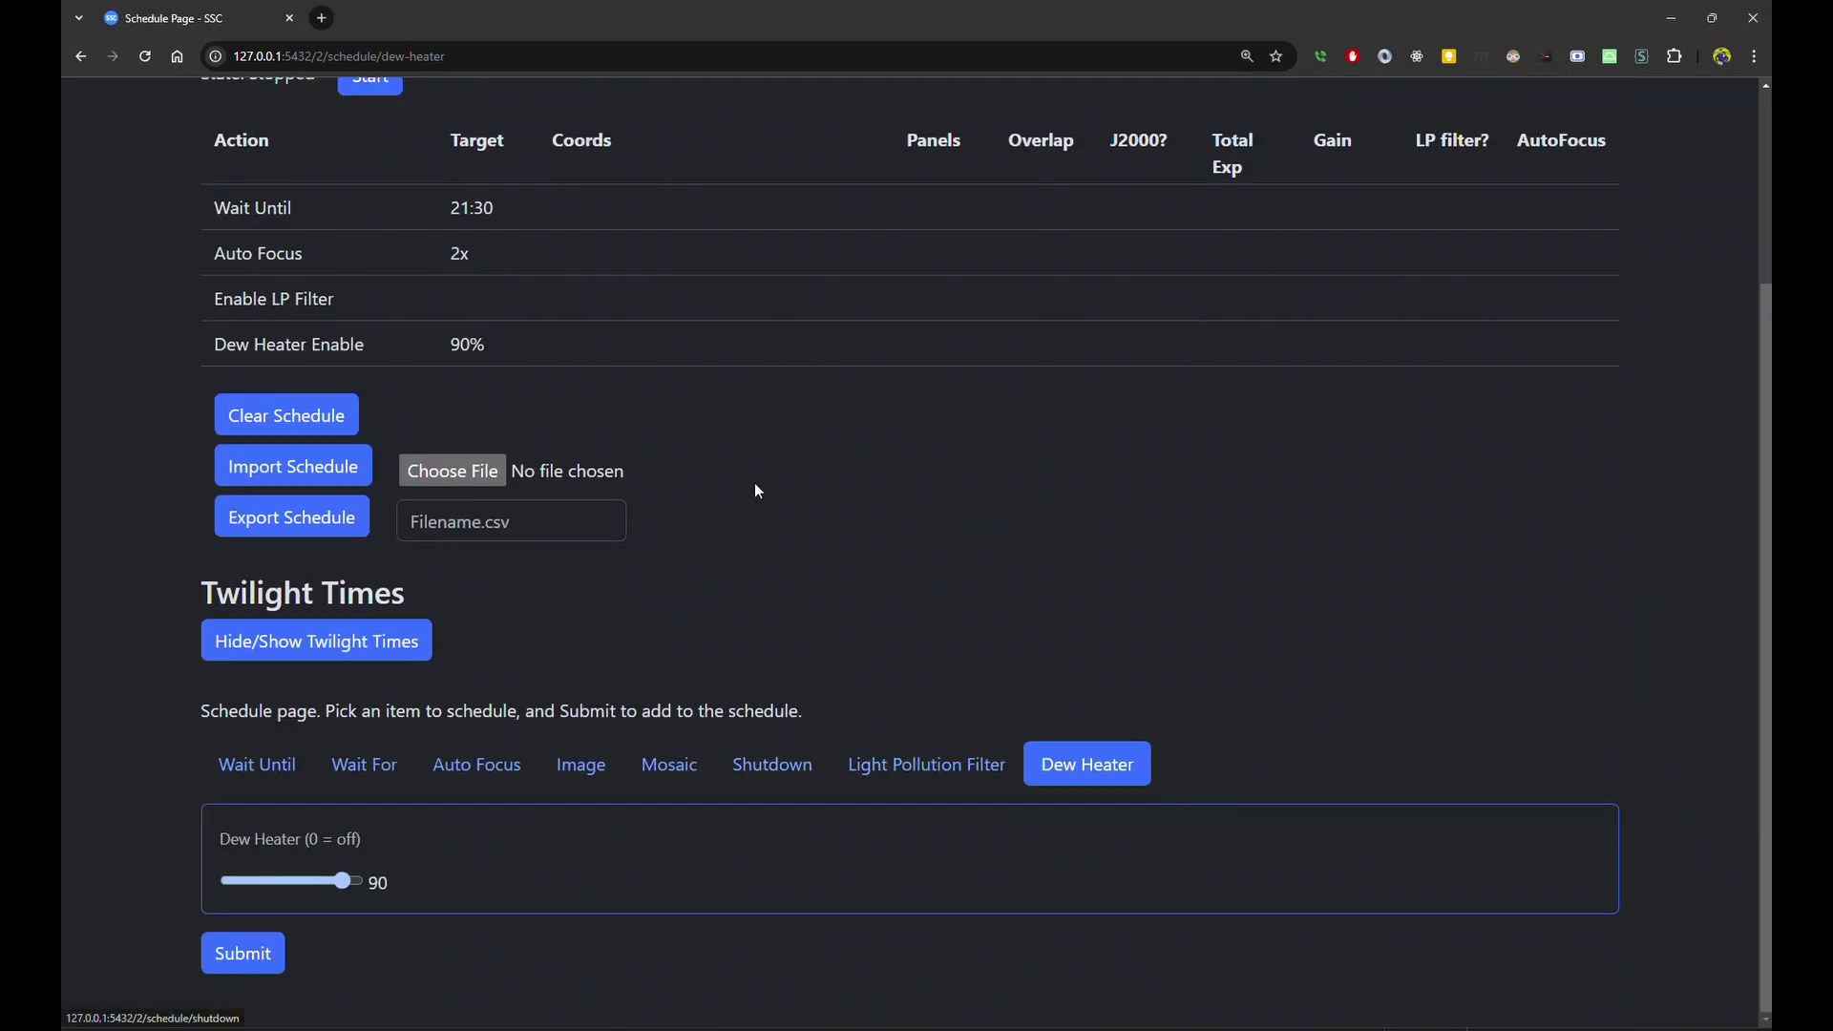
{"action": "left_click", "coordinate": [674, 769]}
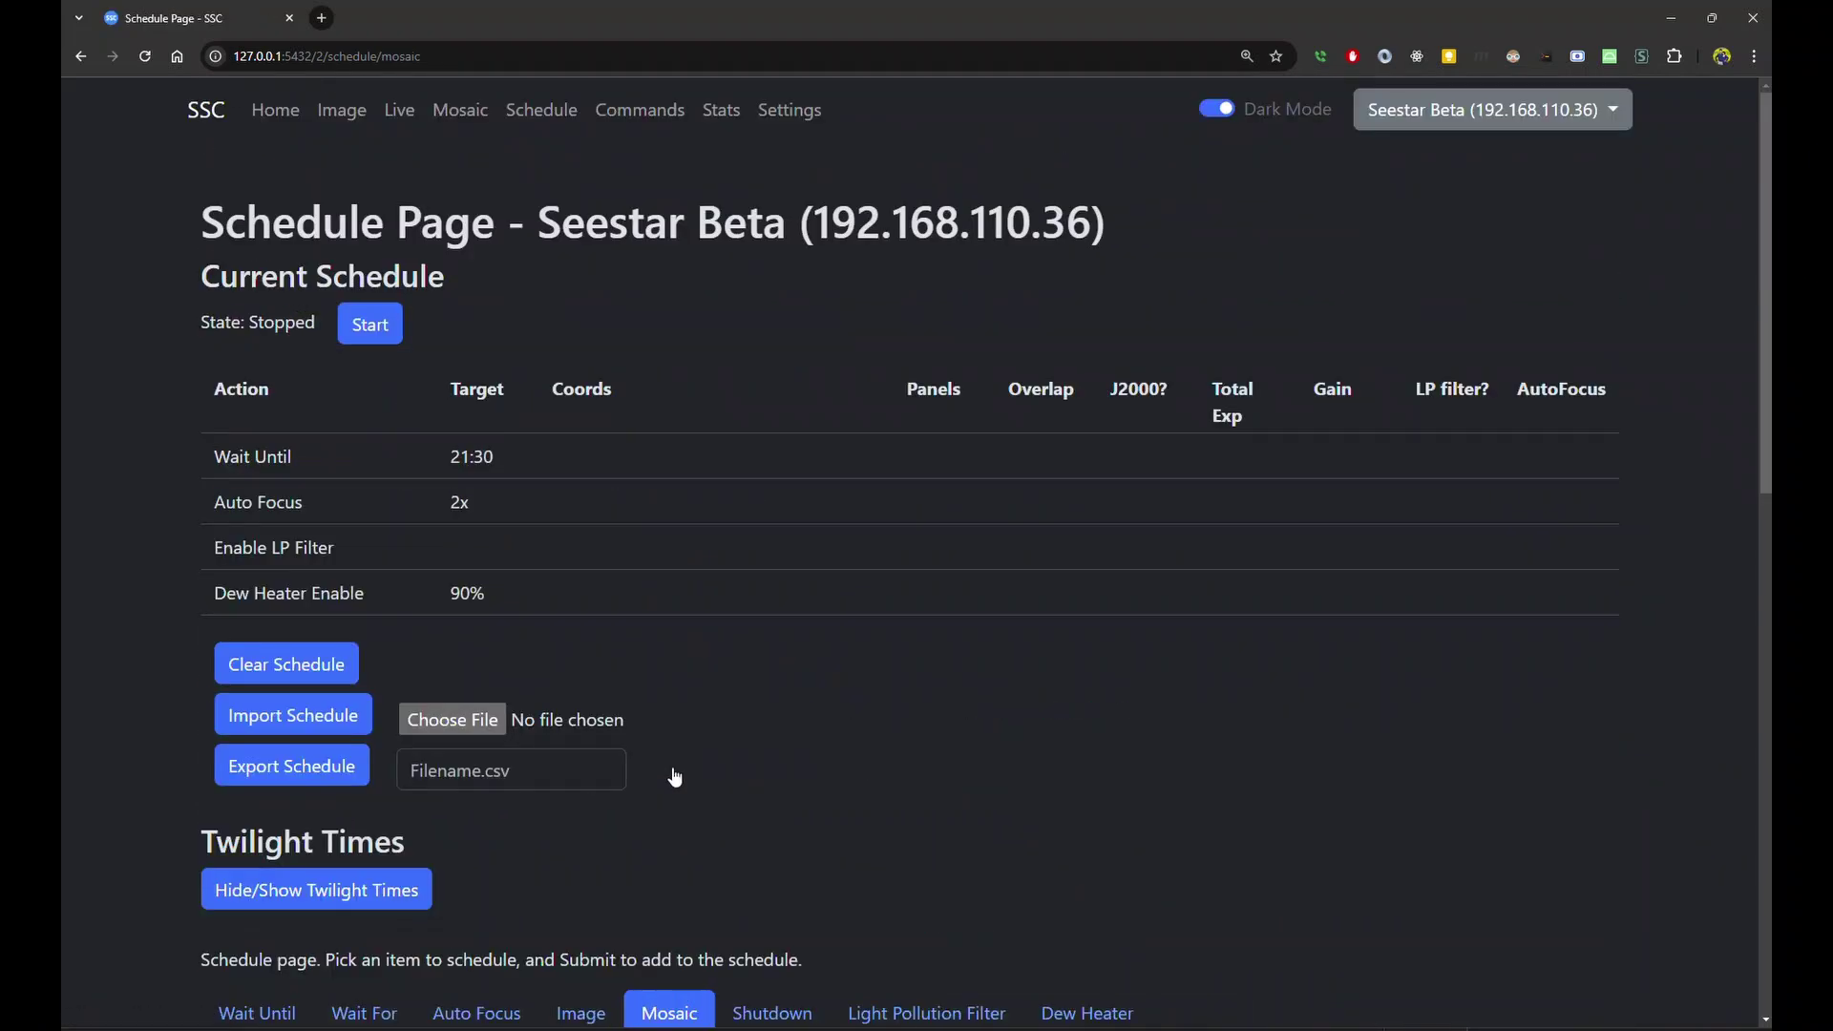
{"action": "scroll", "coordinate": [556, 753], "scroll_direction": "down", "scroll_amount": 3}
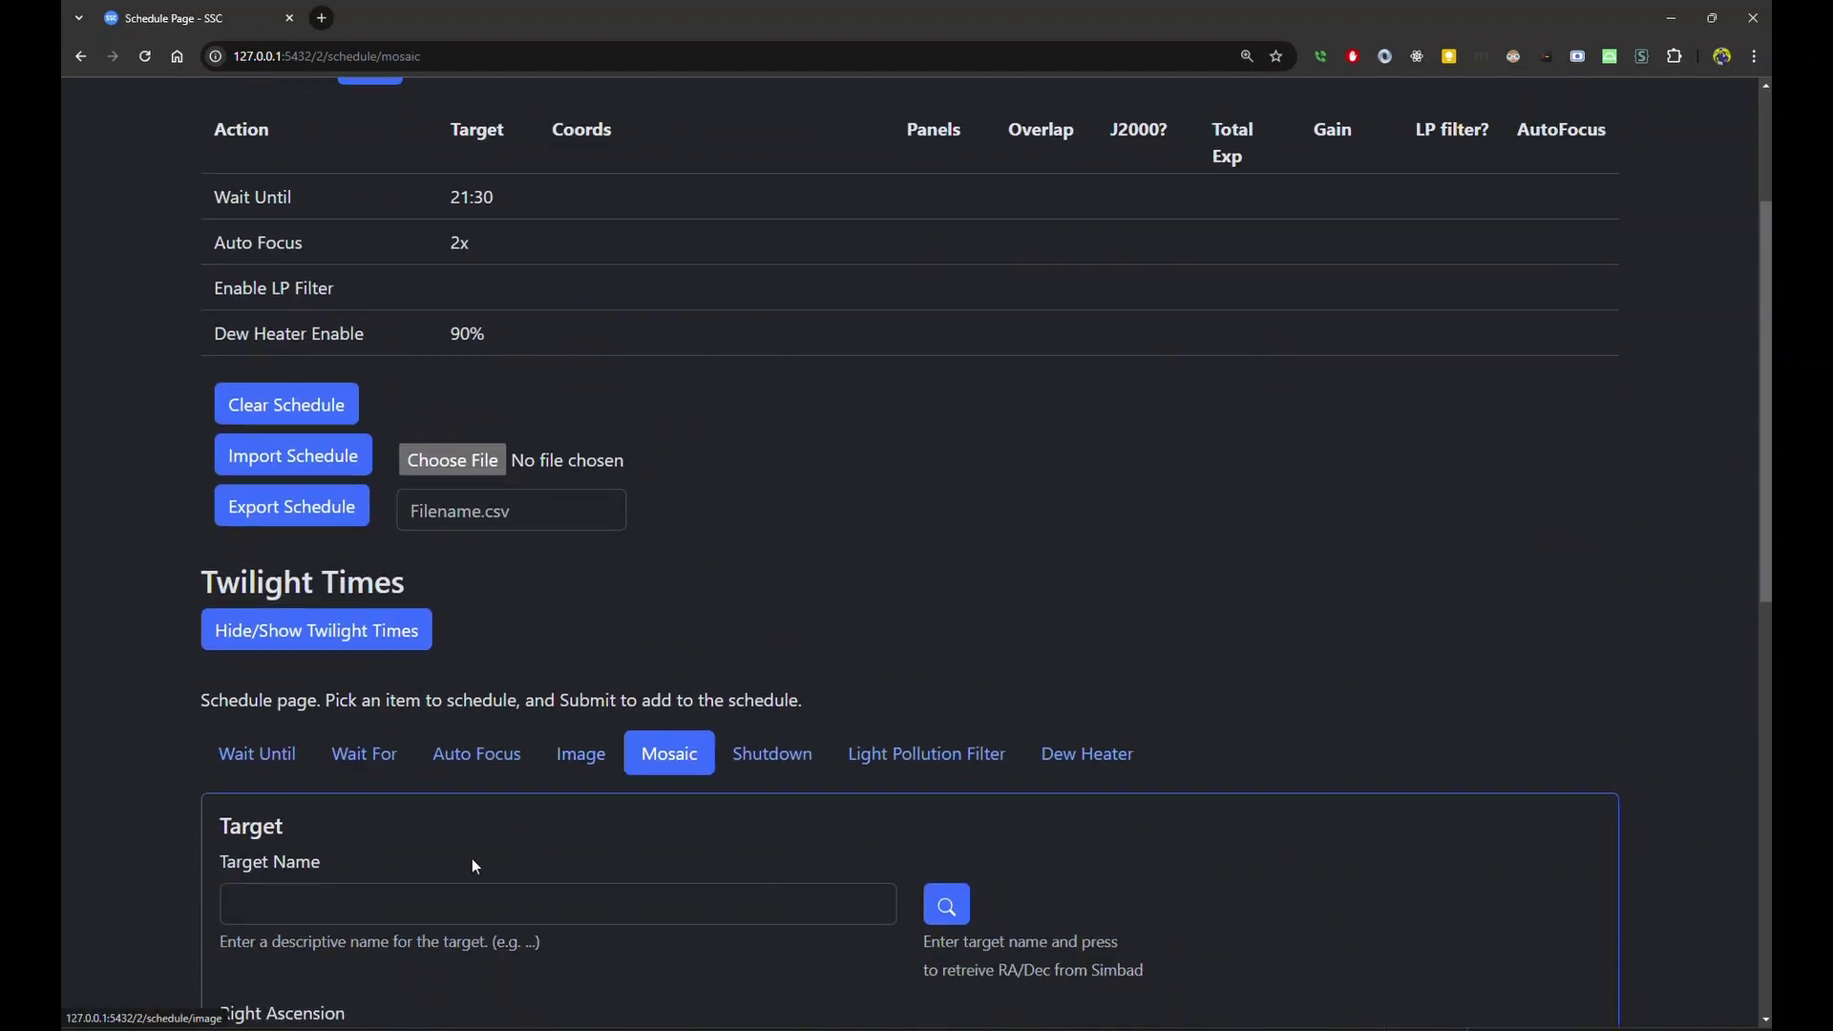
{"action": "left_click", "coordinate": [482, 905]}
{"action": "type", "text": "and"}
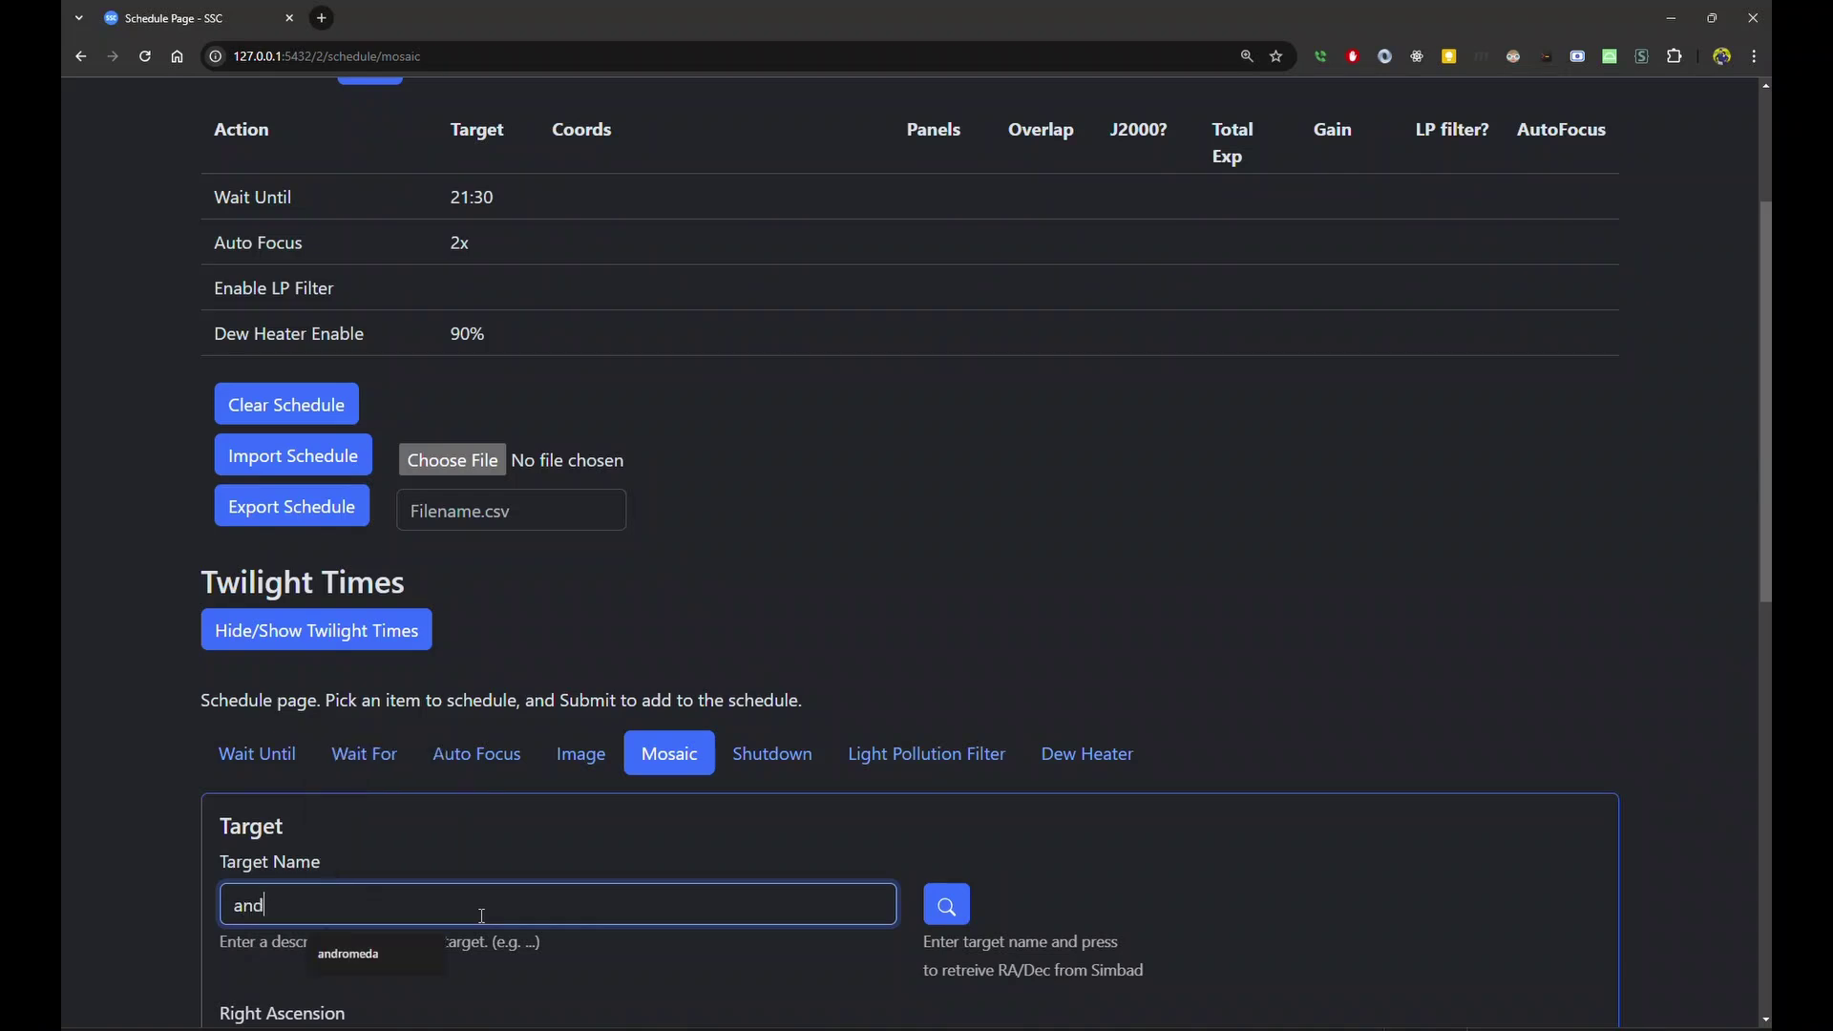
{"action": "key", "text": "Tab"}
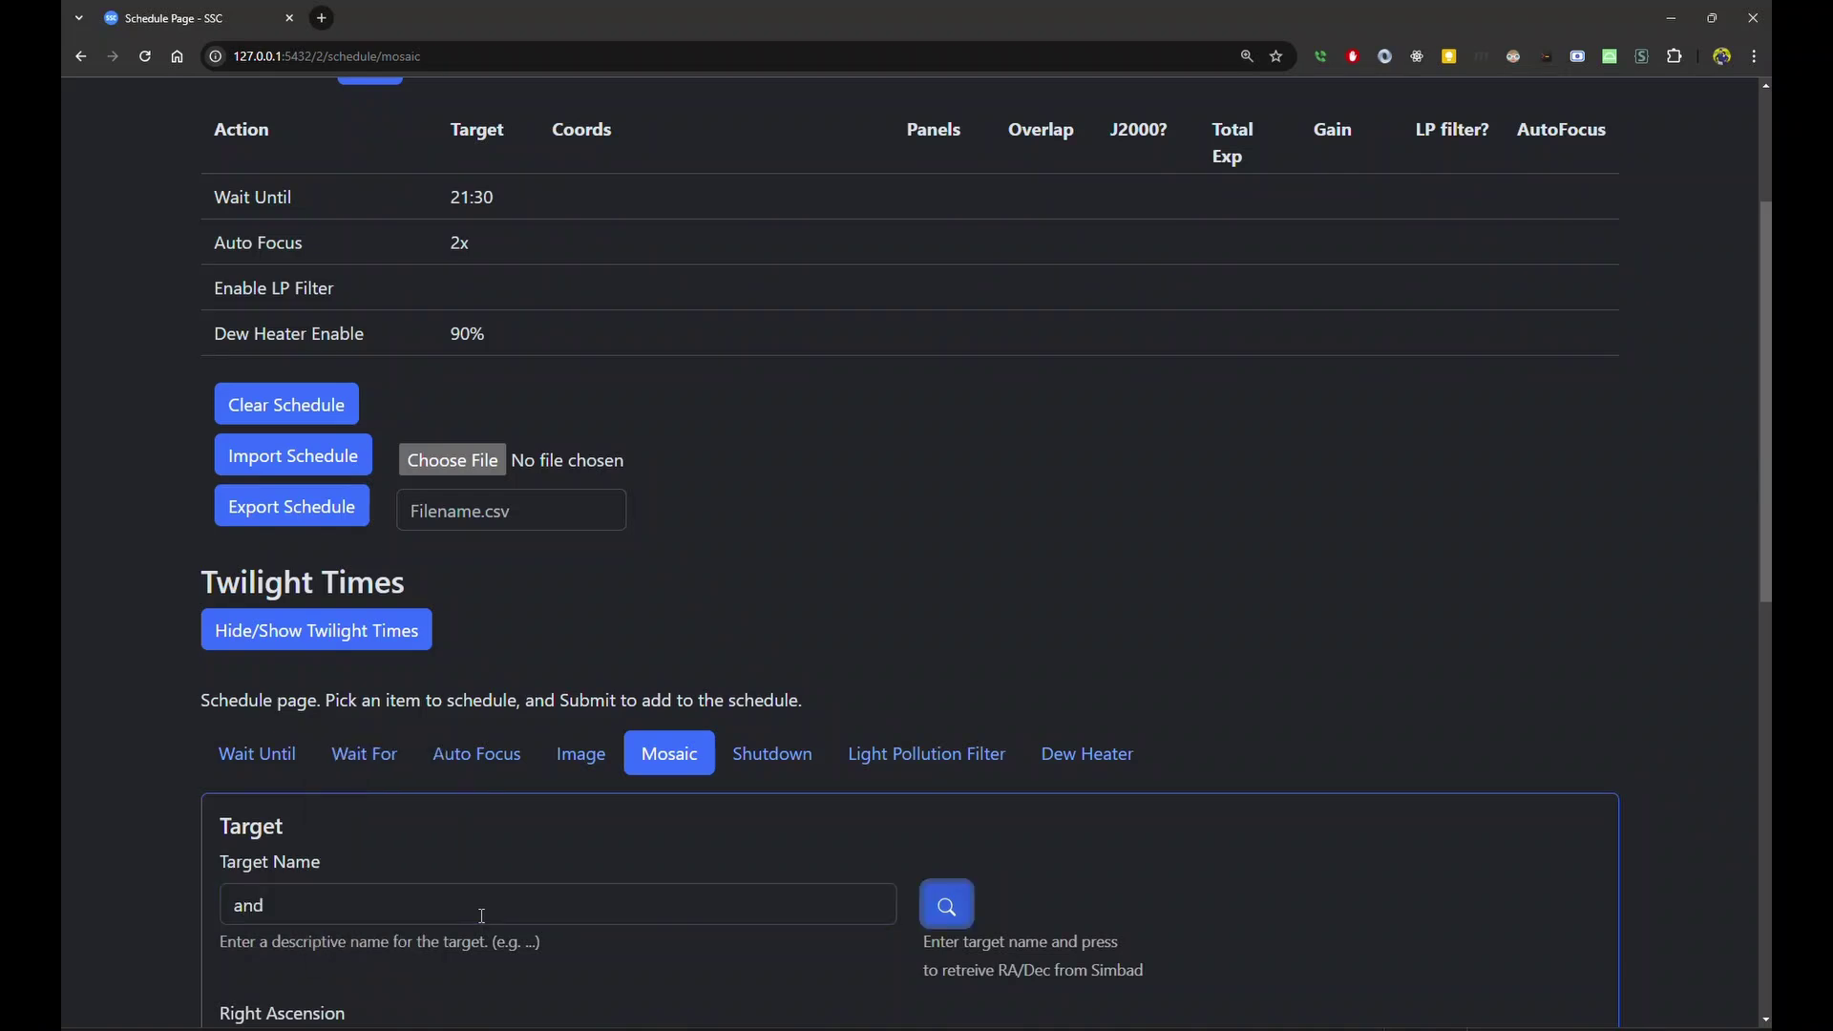
{"action": "left_click", "coordinate": [482, 915]}
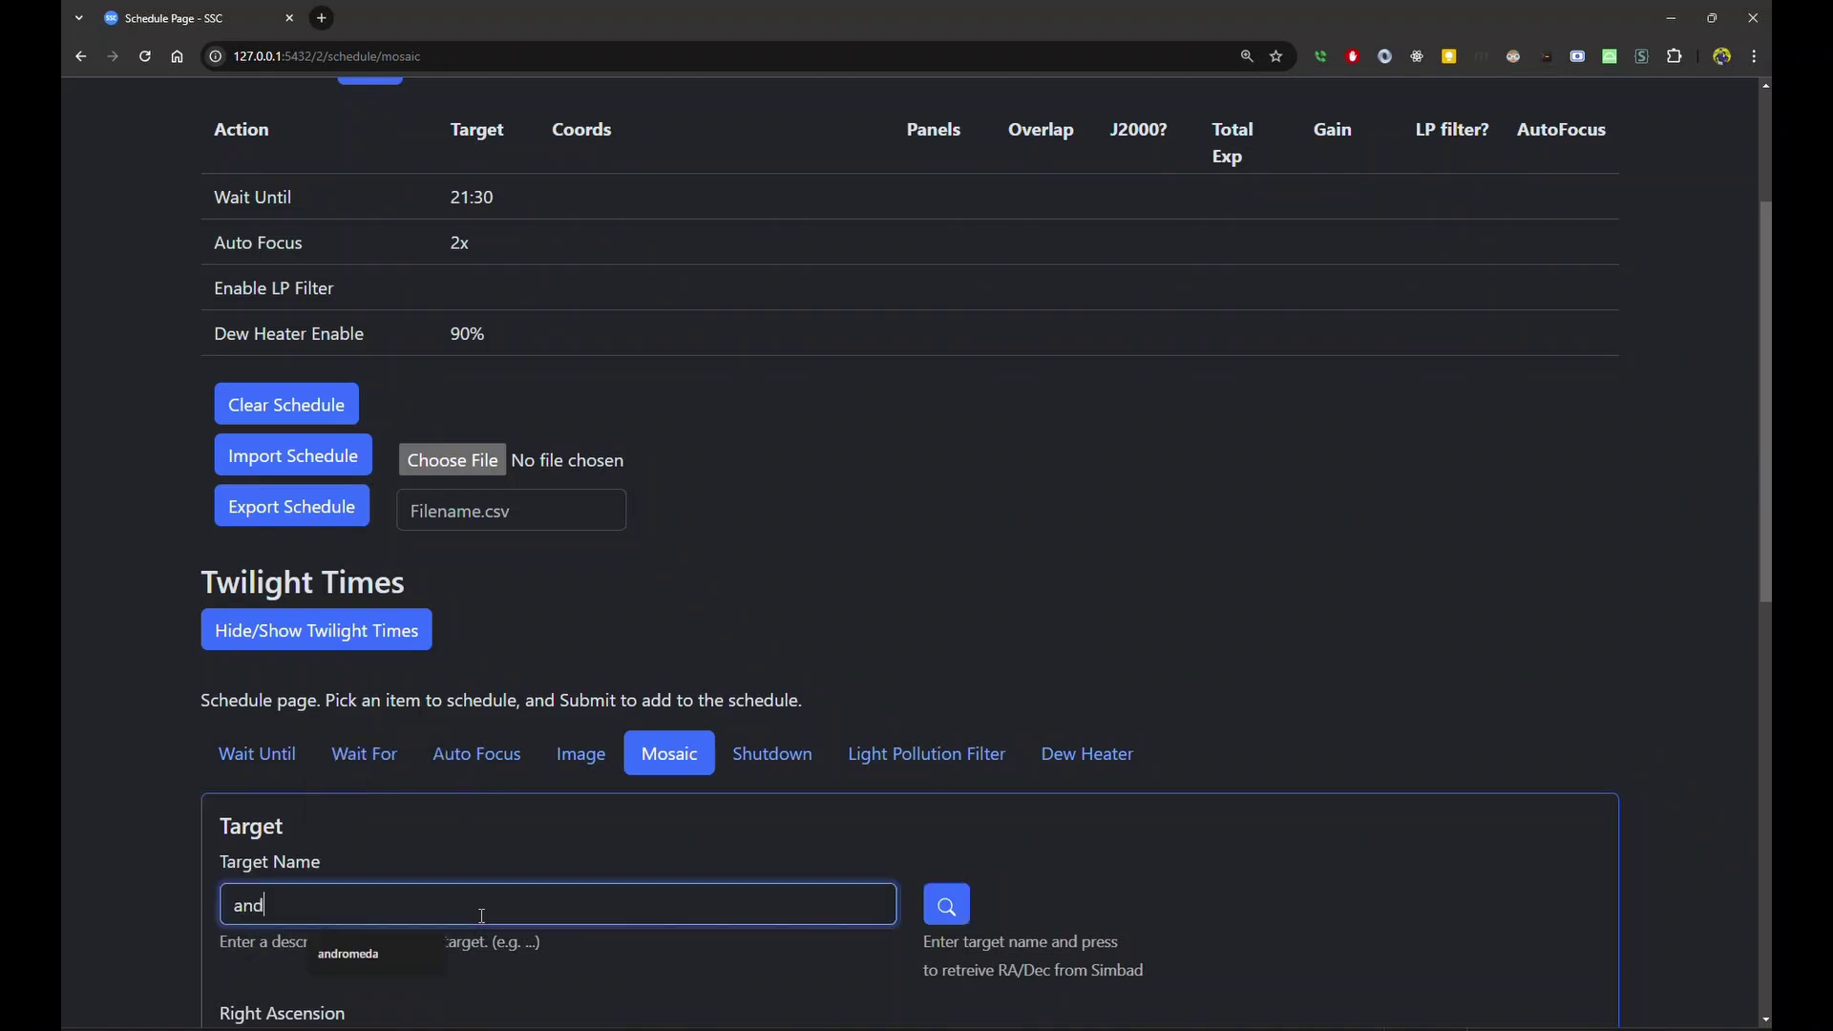
{"action": "left_click", "coordinate": [394, 966]}
{"action": "left_click", "coordinate": [959, 909]}
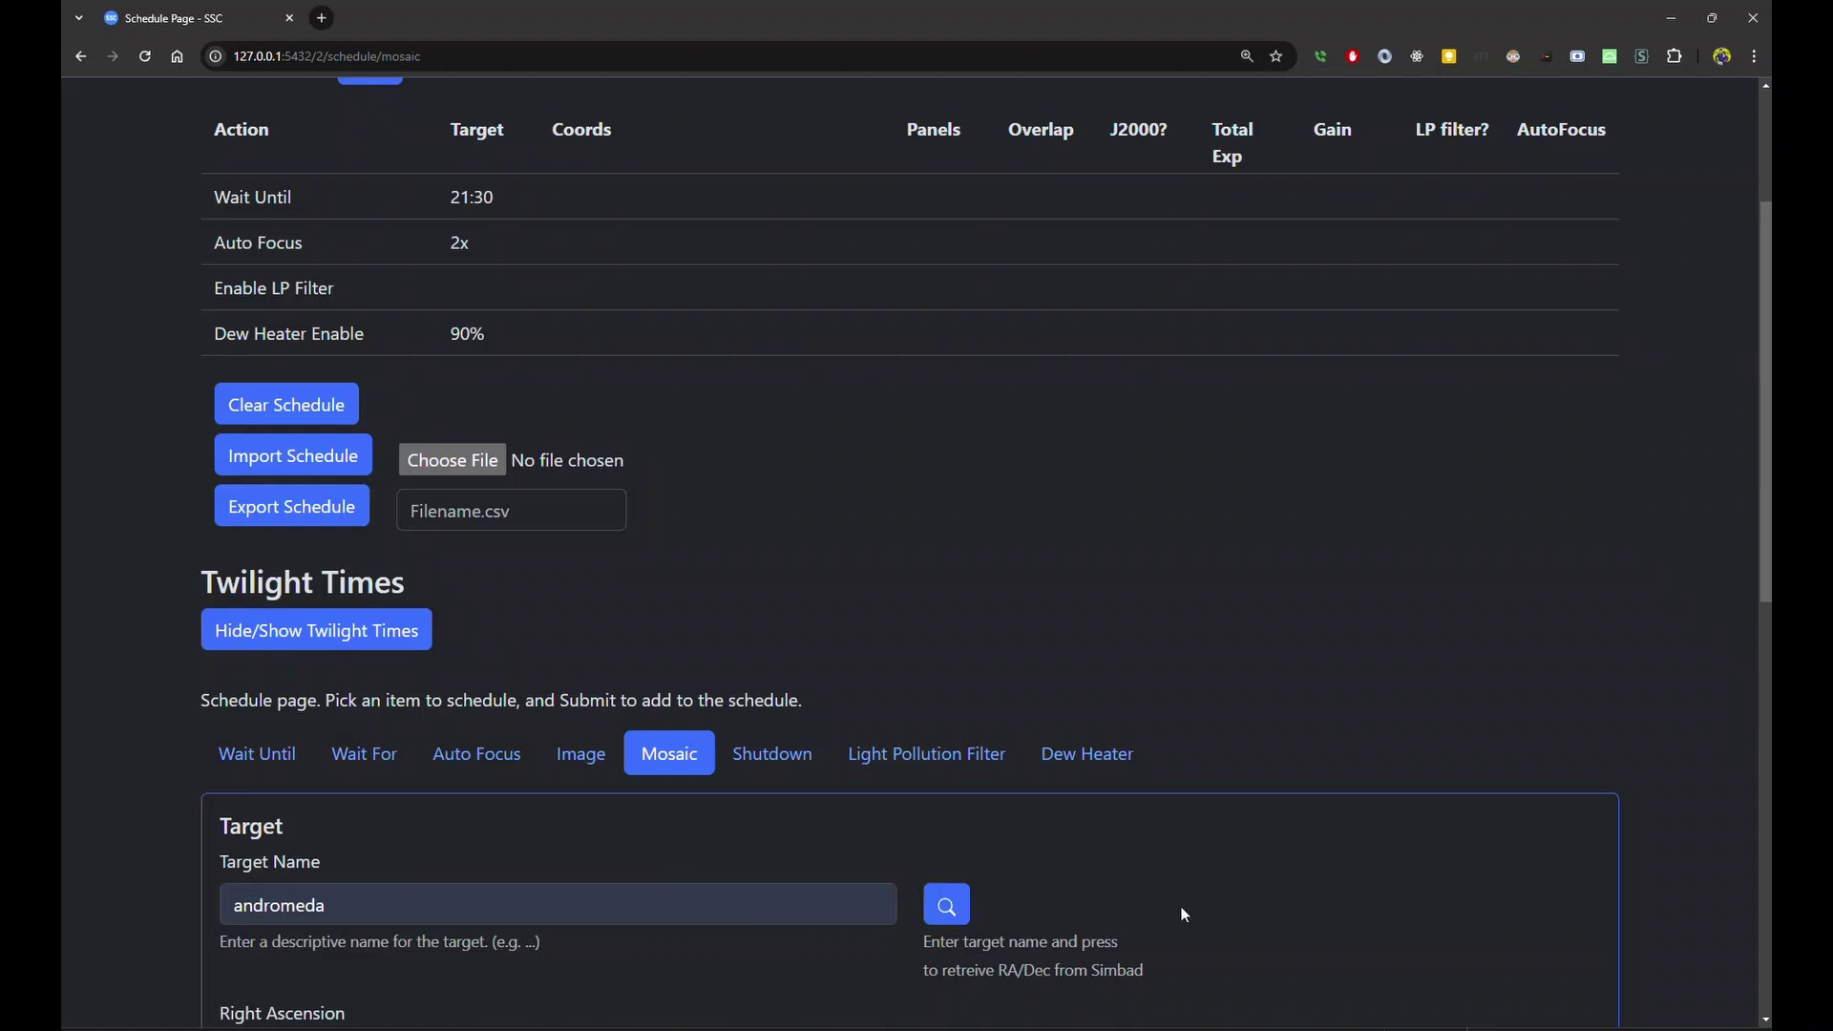
Set the mosaic to 3 RA panels and 4 Dec panels with 20% overlap, selecting panels 22;23;12.
{"action": "scroll", "coordinate": [1180, 905], "scroll_direction": "down", "scroll_amount": 3}
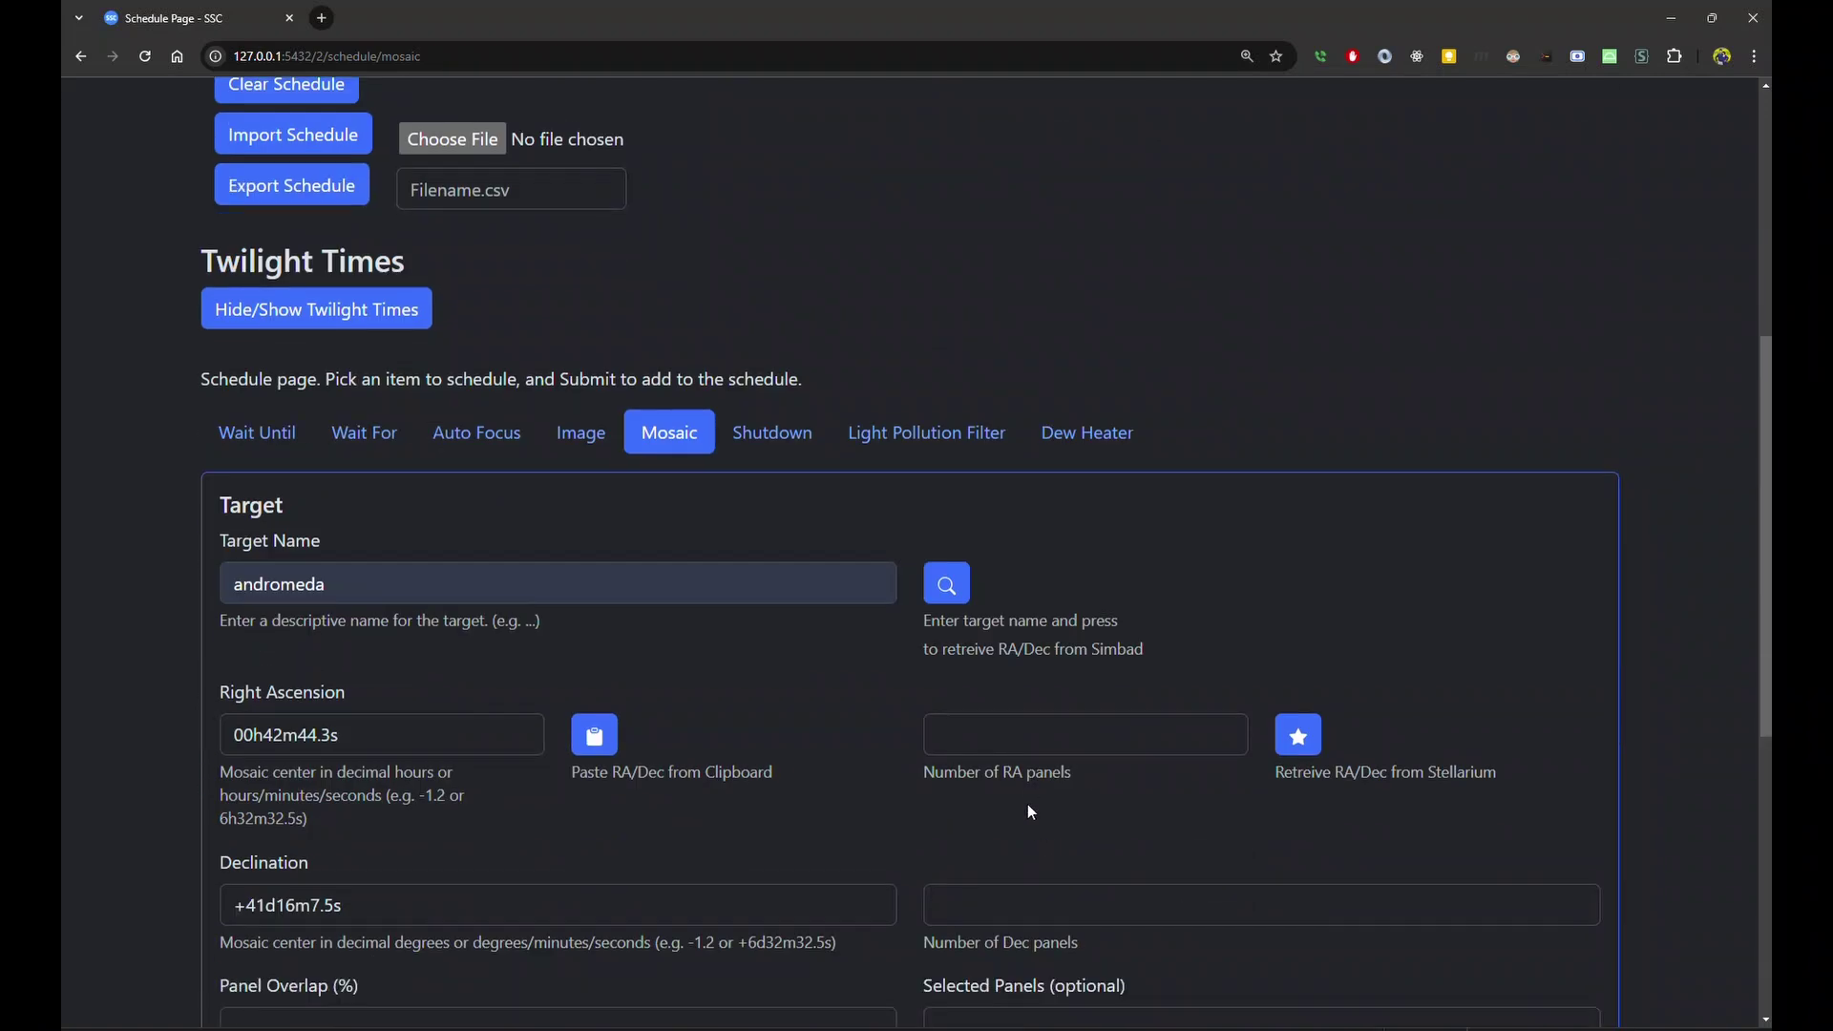
{"action": "left_click", "coordinate": [1044, 737]}
{"action": "type", "text": "3"}
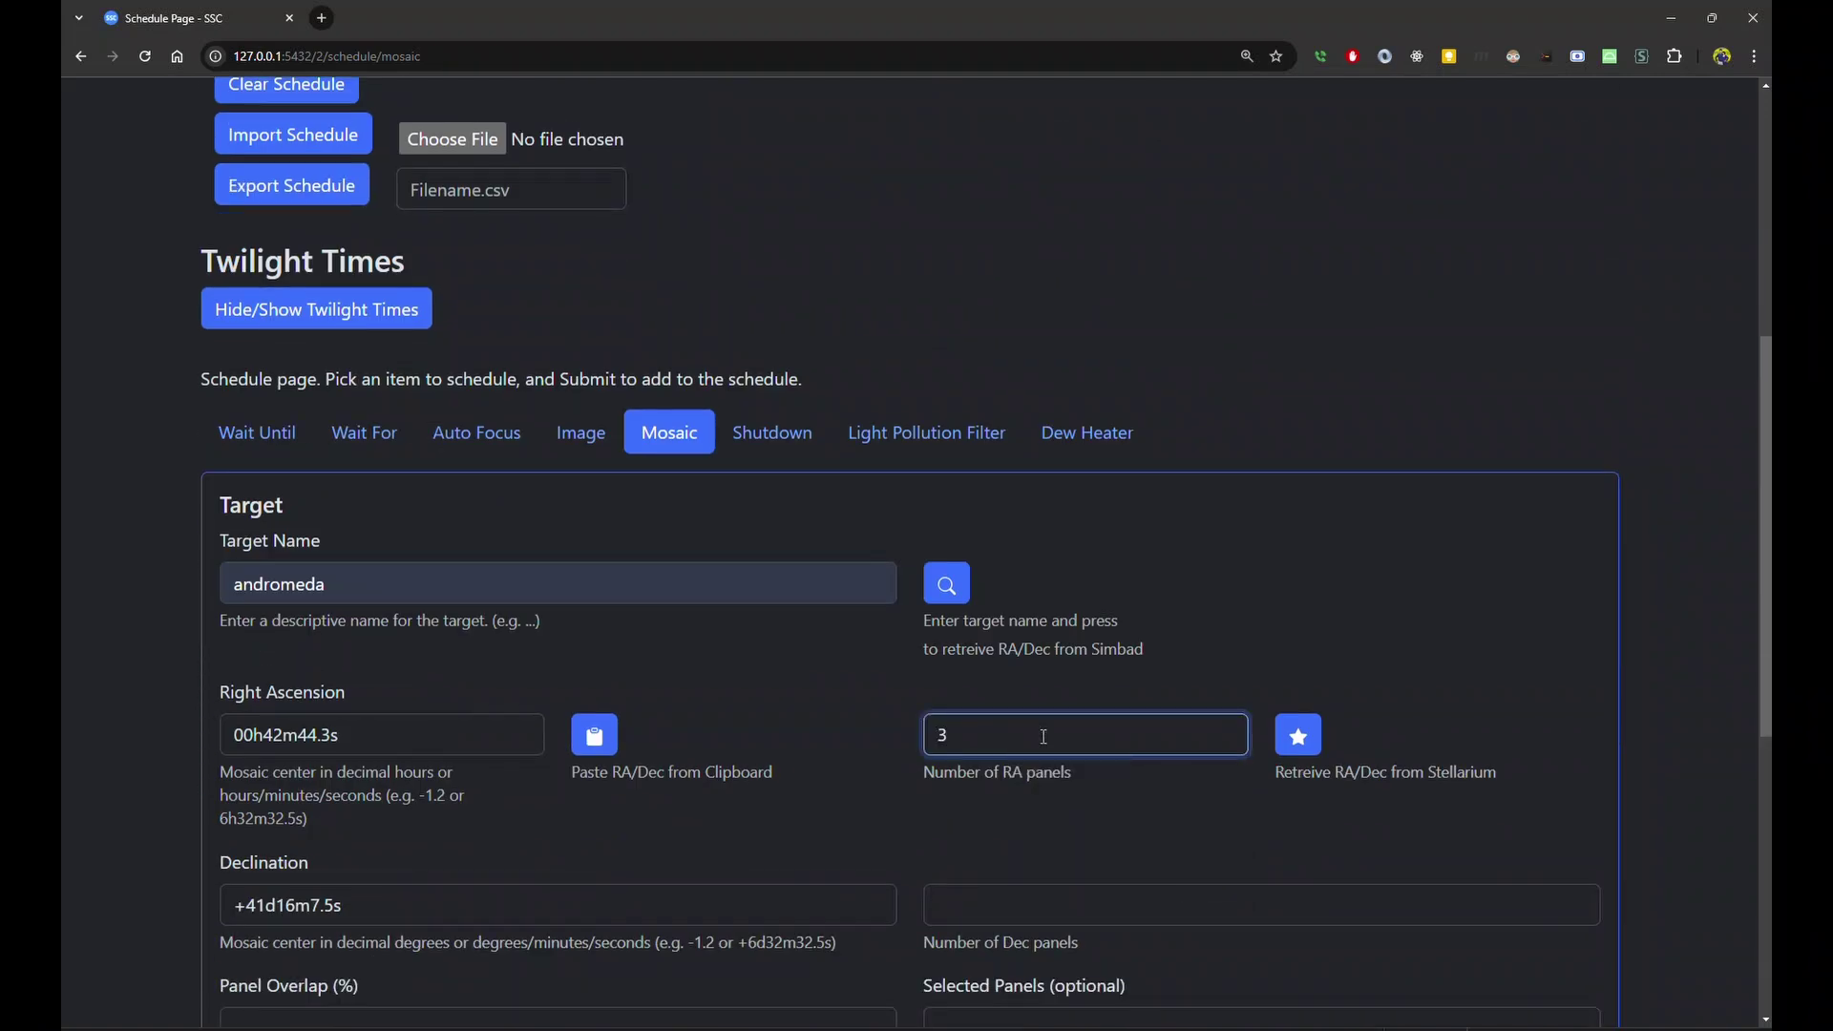
{"action": "left_click", "coordinate": [1057, 894]}
{"action": "type", "text": "4"}
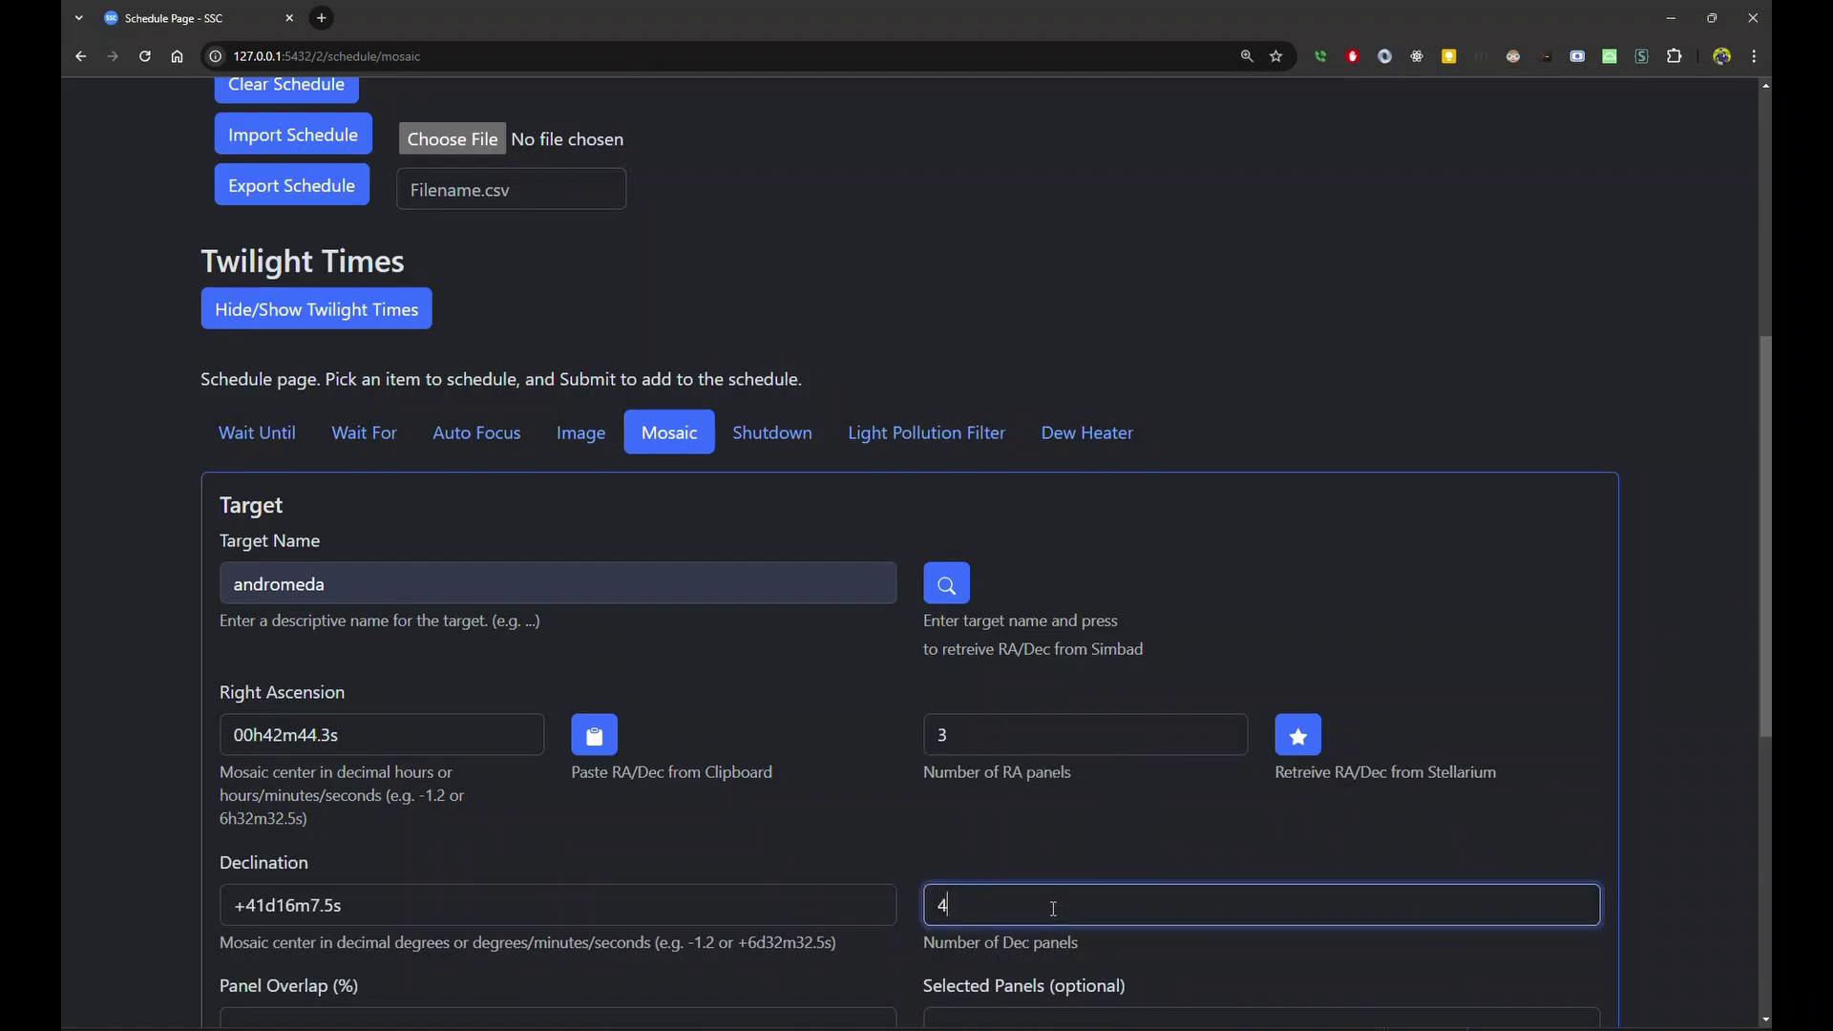
{"action": "scroll", "coordinate": [756, 897], "scroll_direction": "down", "scroll_amount": 2}
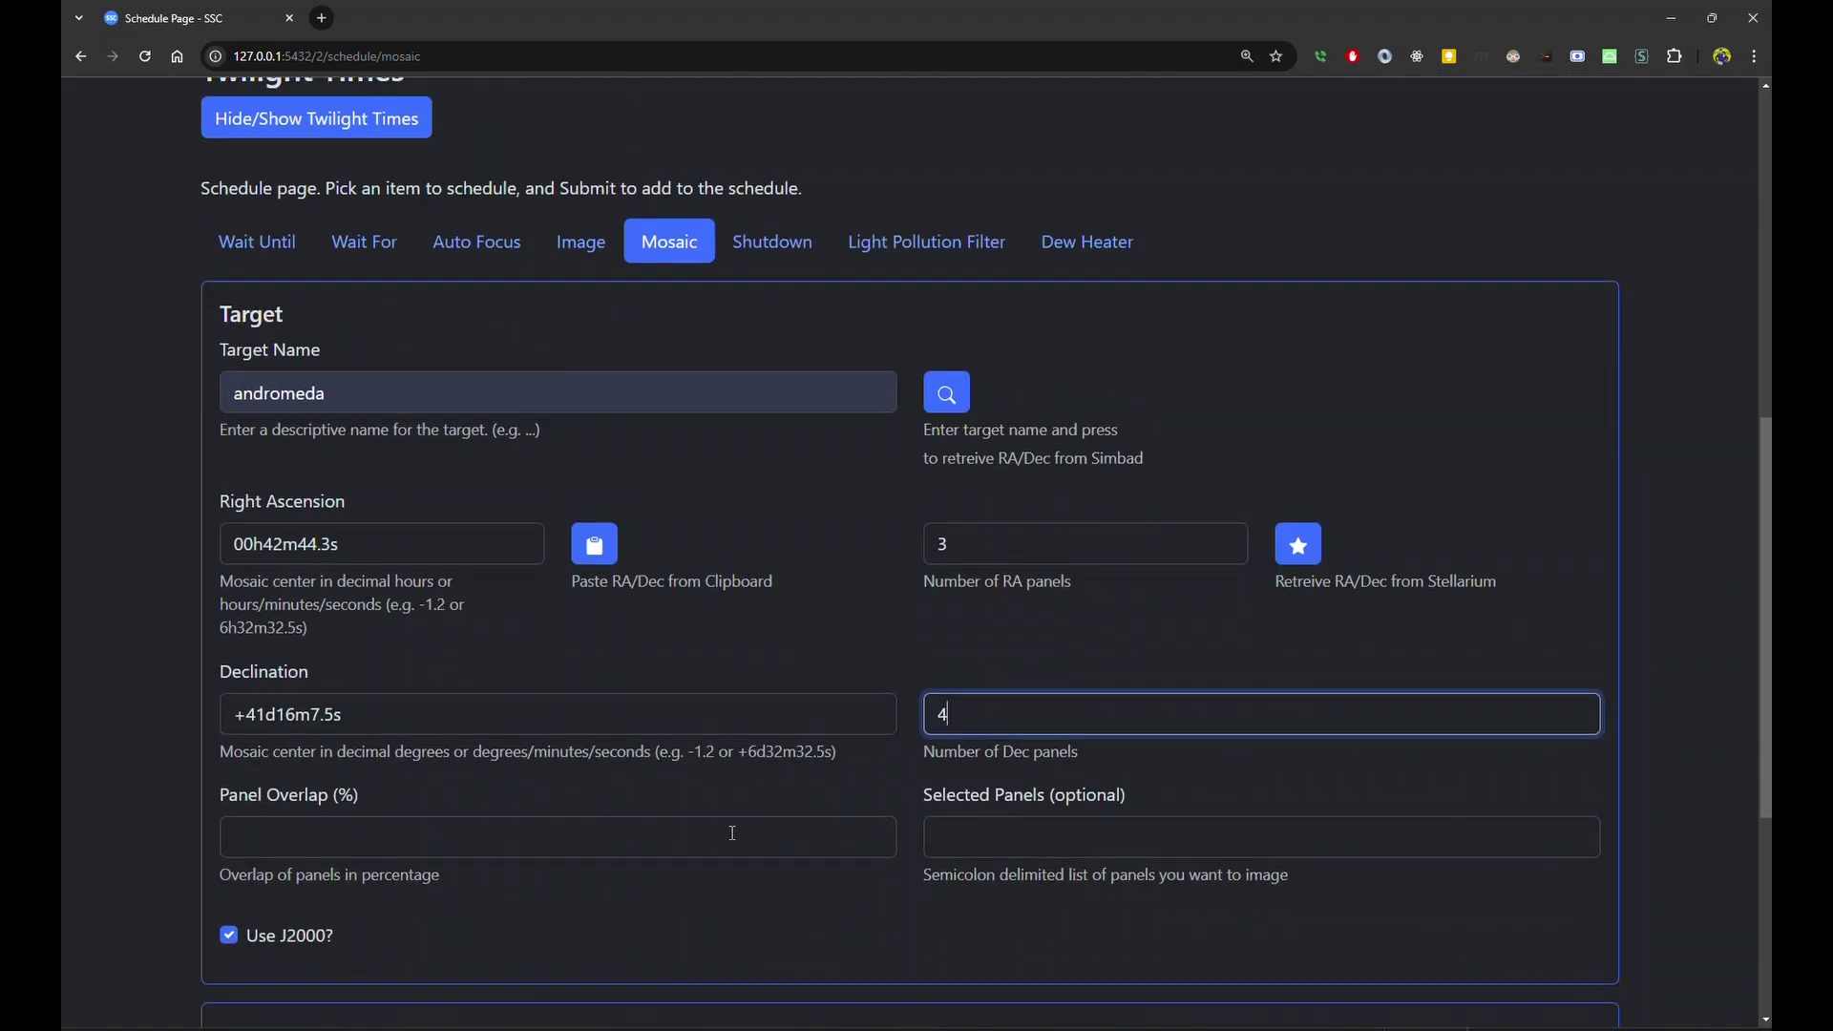
{"action": "left_click", "coordinate": [732, 833]}
{"action": "type", "text": "20"}
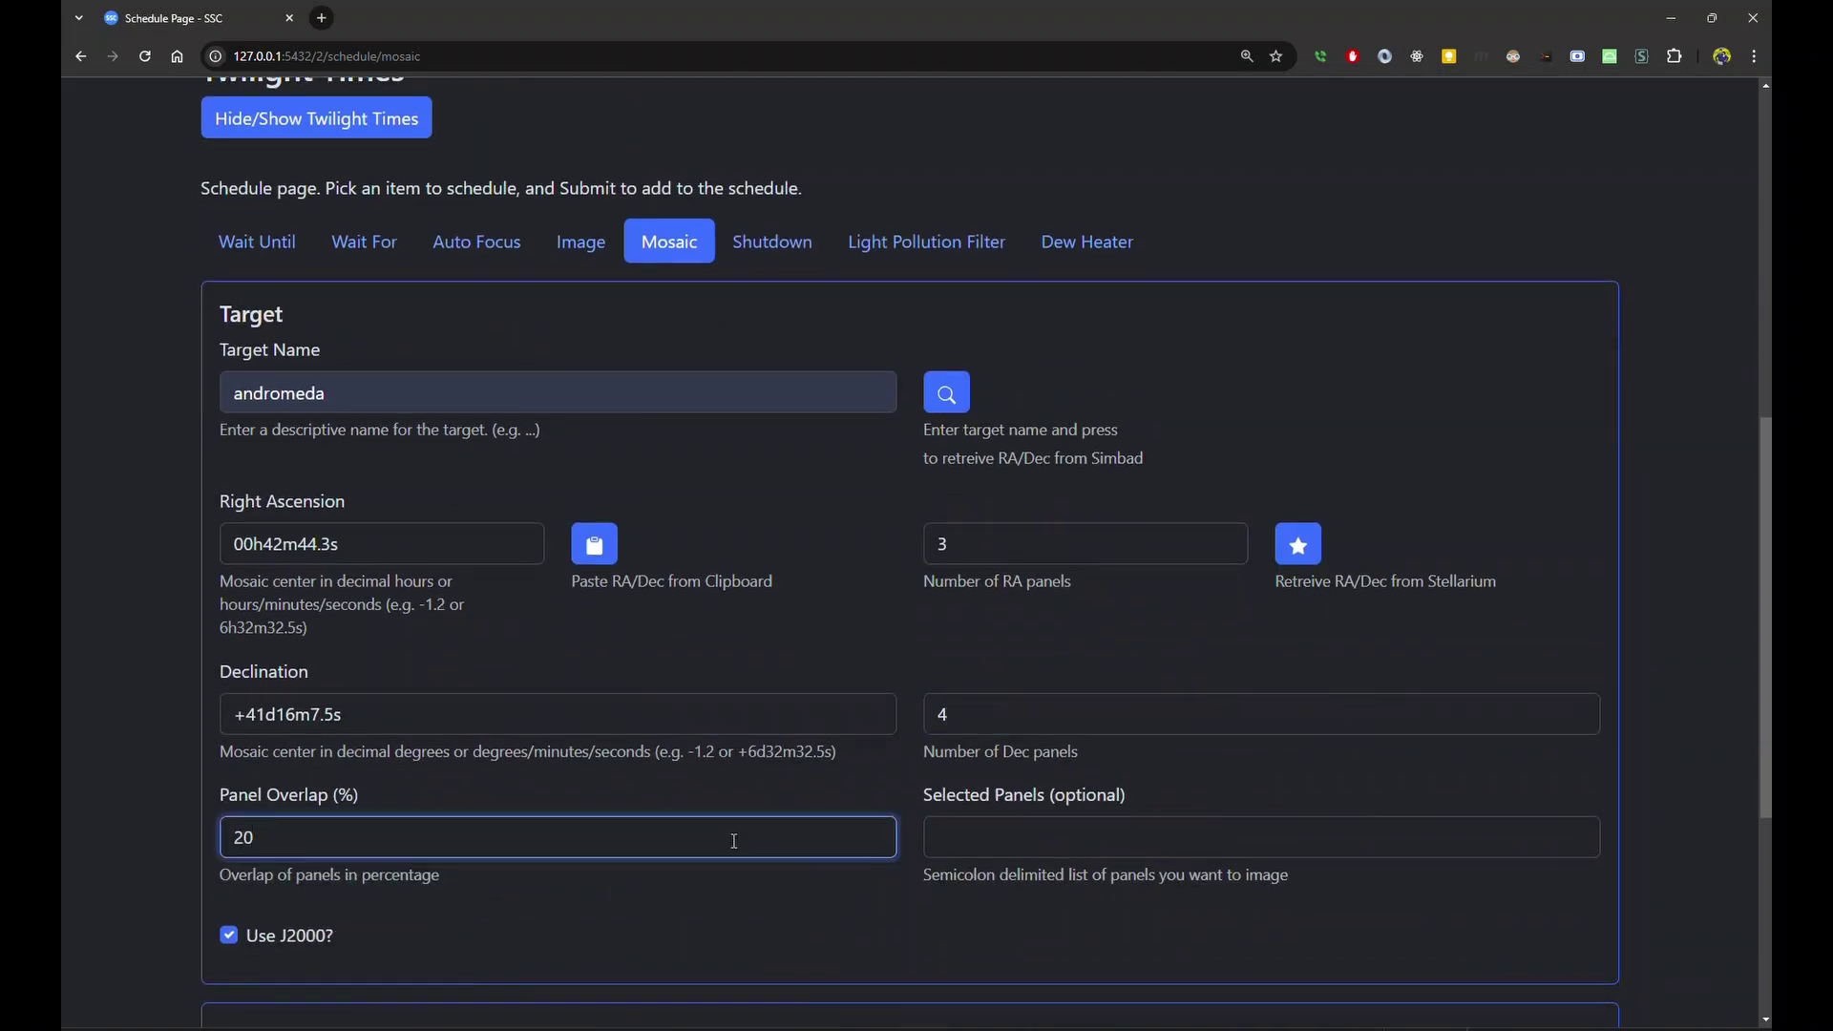
{"action": "left_click", "coordinate": [1082, 836]}
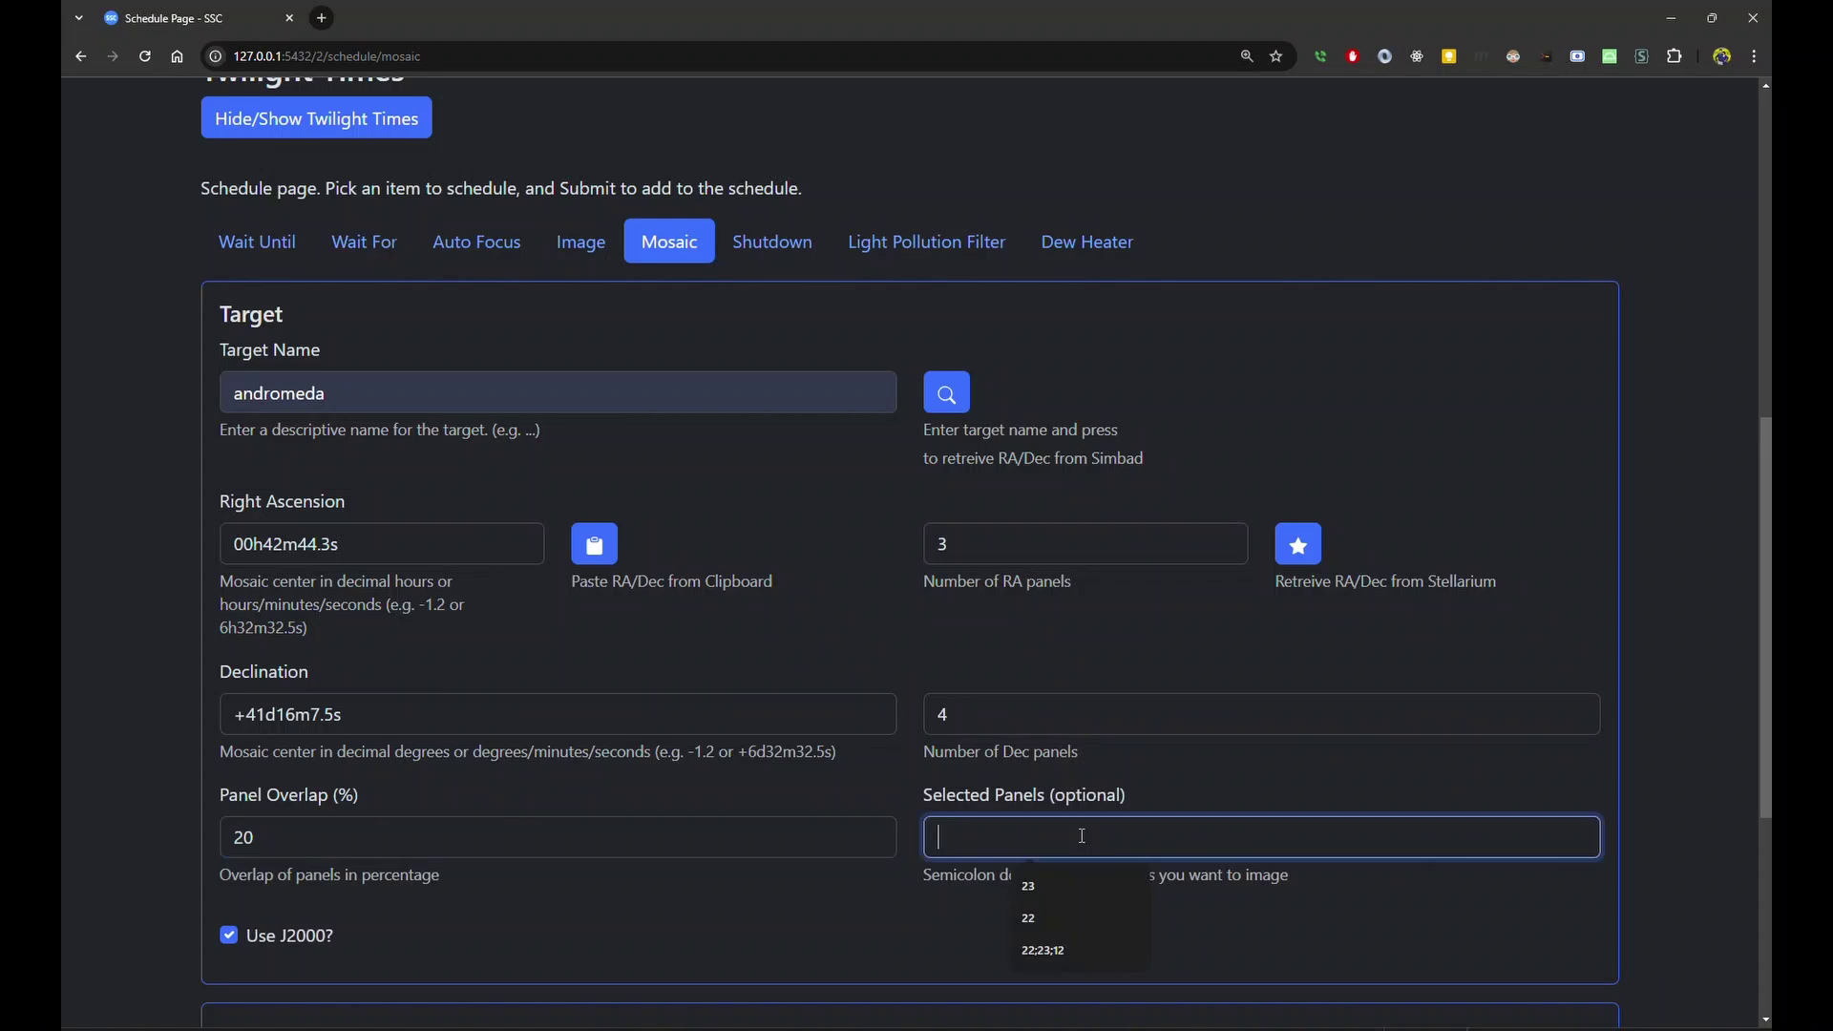
{"action": "left_click", "coordinate": [1069, 949]}
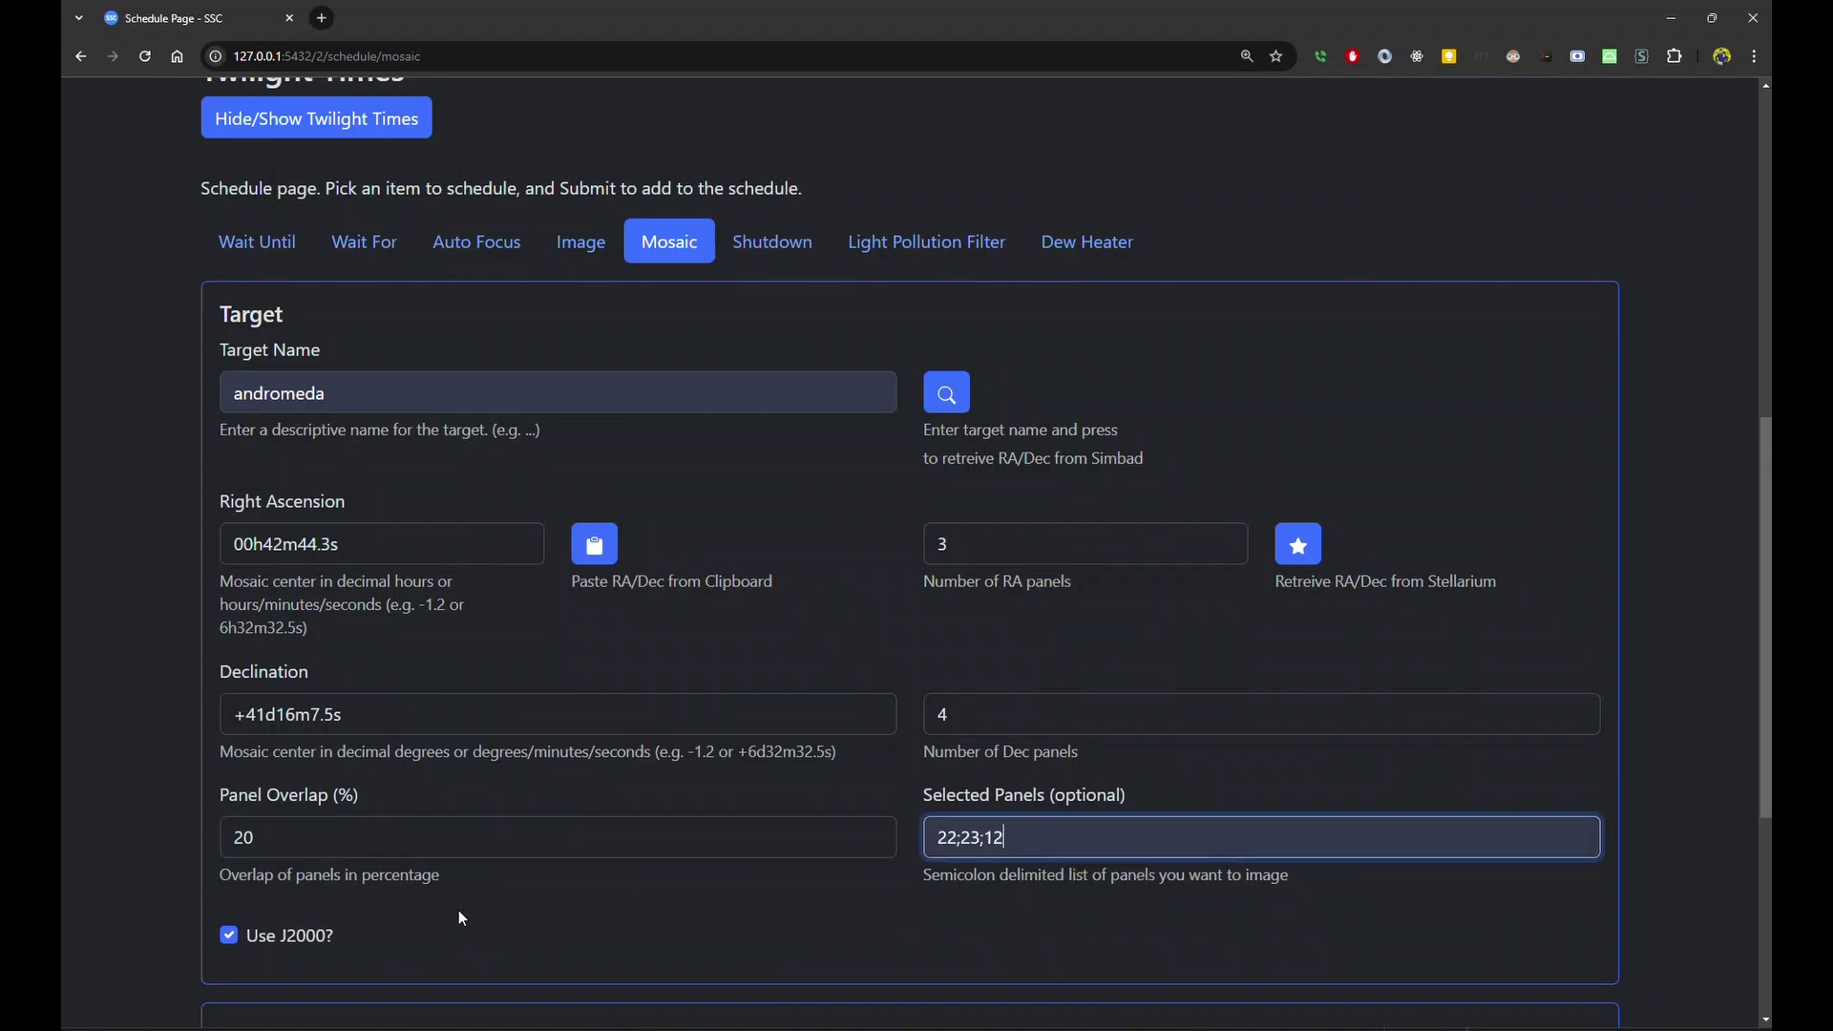
Set the mosaic's total session time to 600 and add the item to the schedule.
{"action": "scroll", "coordinate": [458, 909], "scroll_direction": "down", "scroll_amount": 2}
{"action": "left_click", "coordinate": [370, 947]}
{"action": "type", "text": "600"}
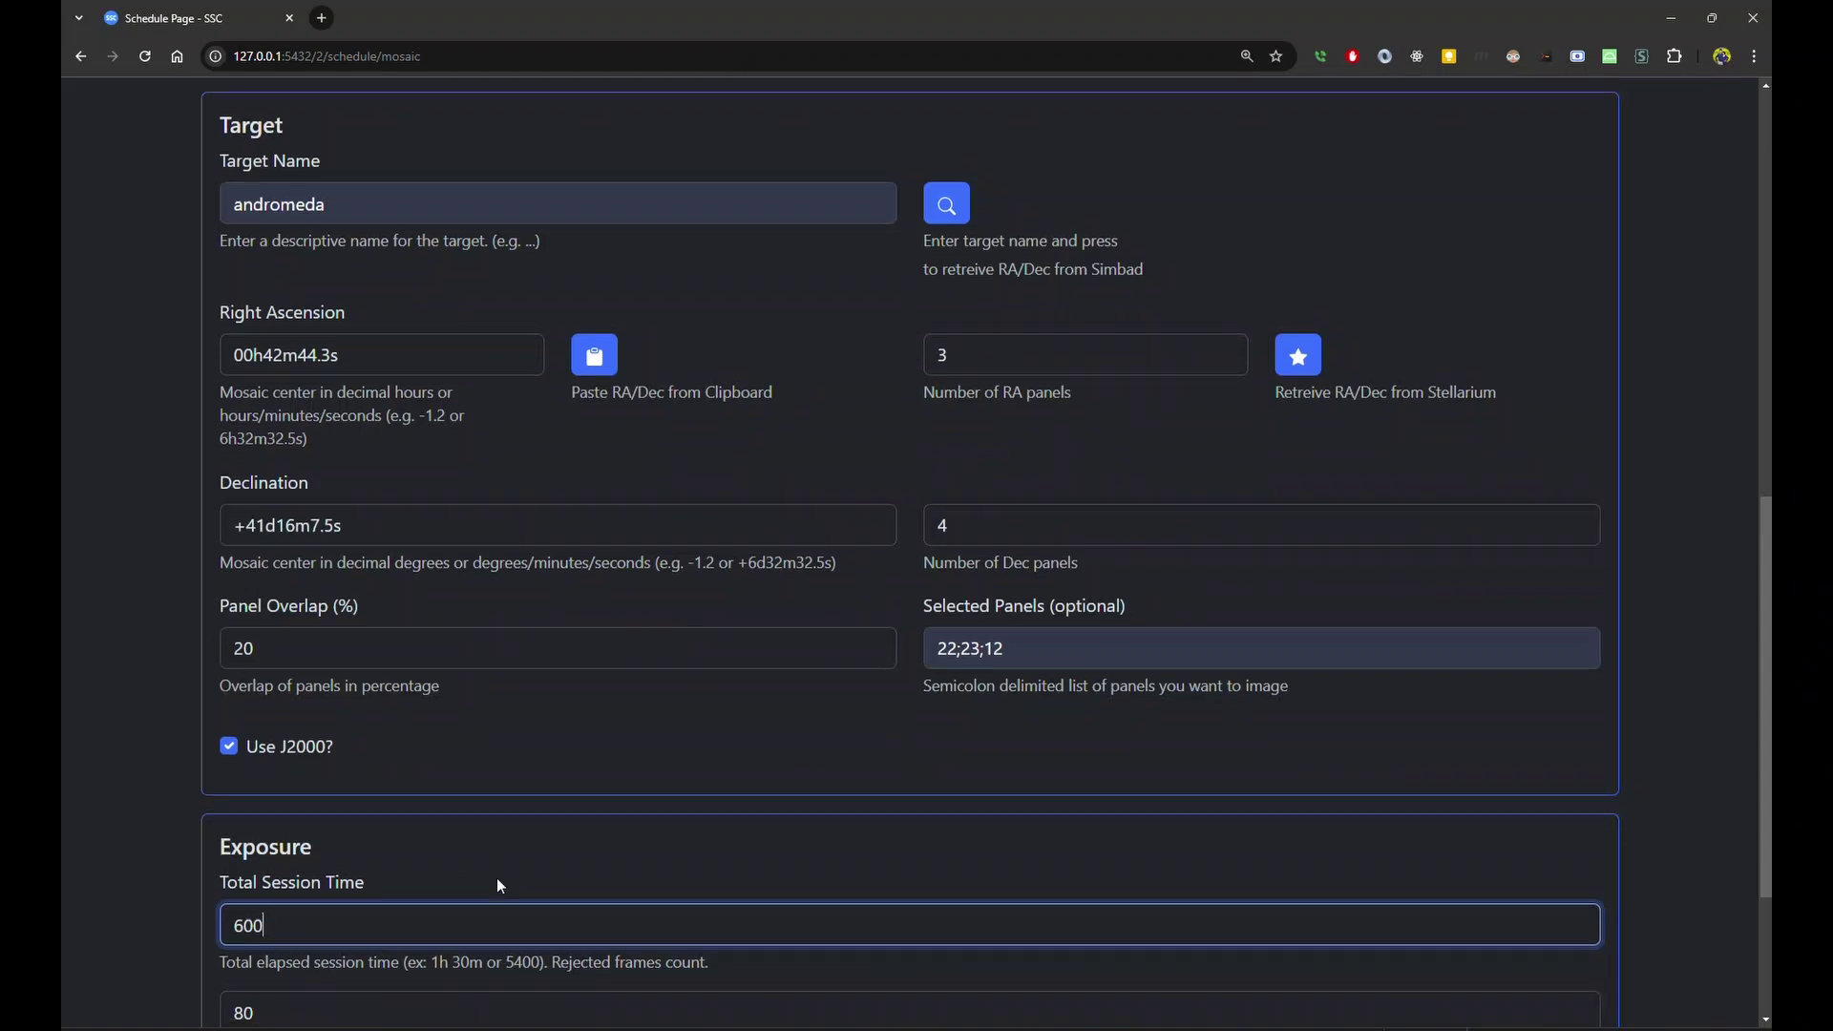
{"action": "scroll", "coordinate": [496, 878], "scroll_direction": "down", "scroll_amount": 1}
{"action": "scroll", "coordinate": [605, 844], "scroll_direction": "down", "scroll_amount": 2}
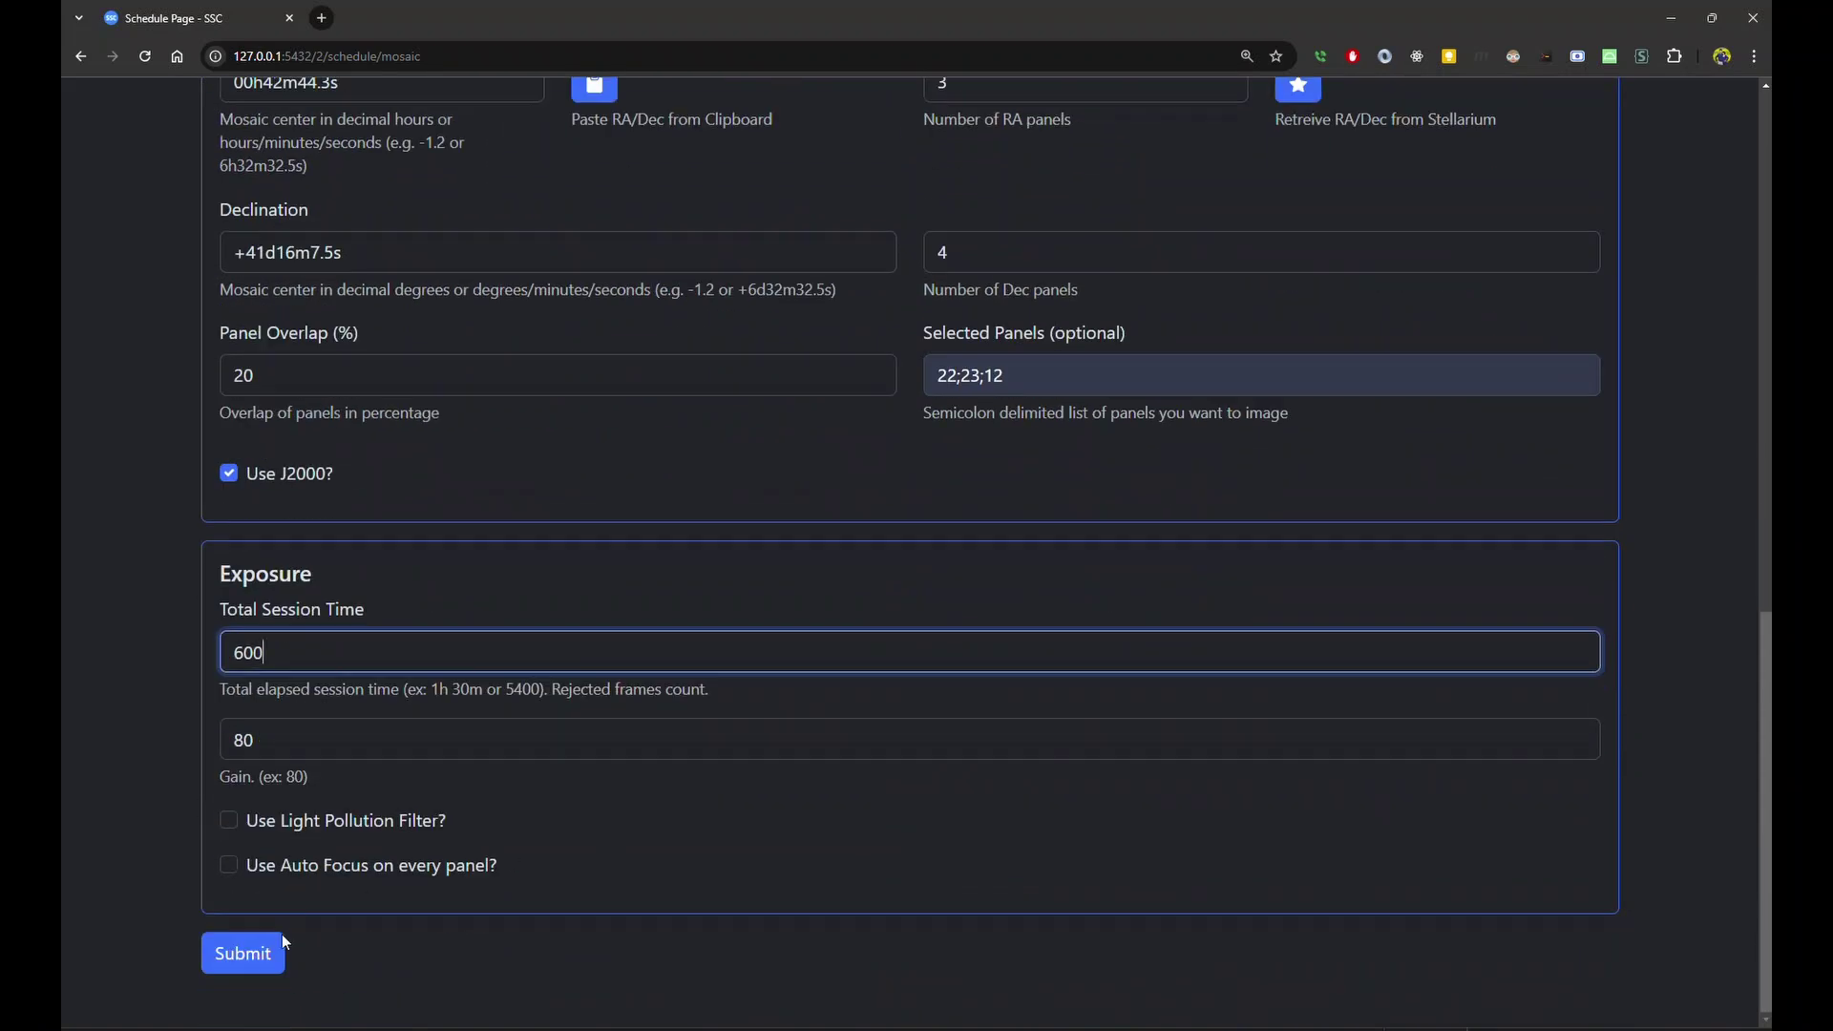
{"action": "left_click", "coordinate": [253, 954]}
{"action": "left_click", "coordinate": [268, 956]}
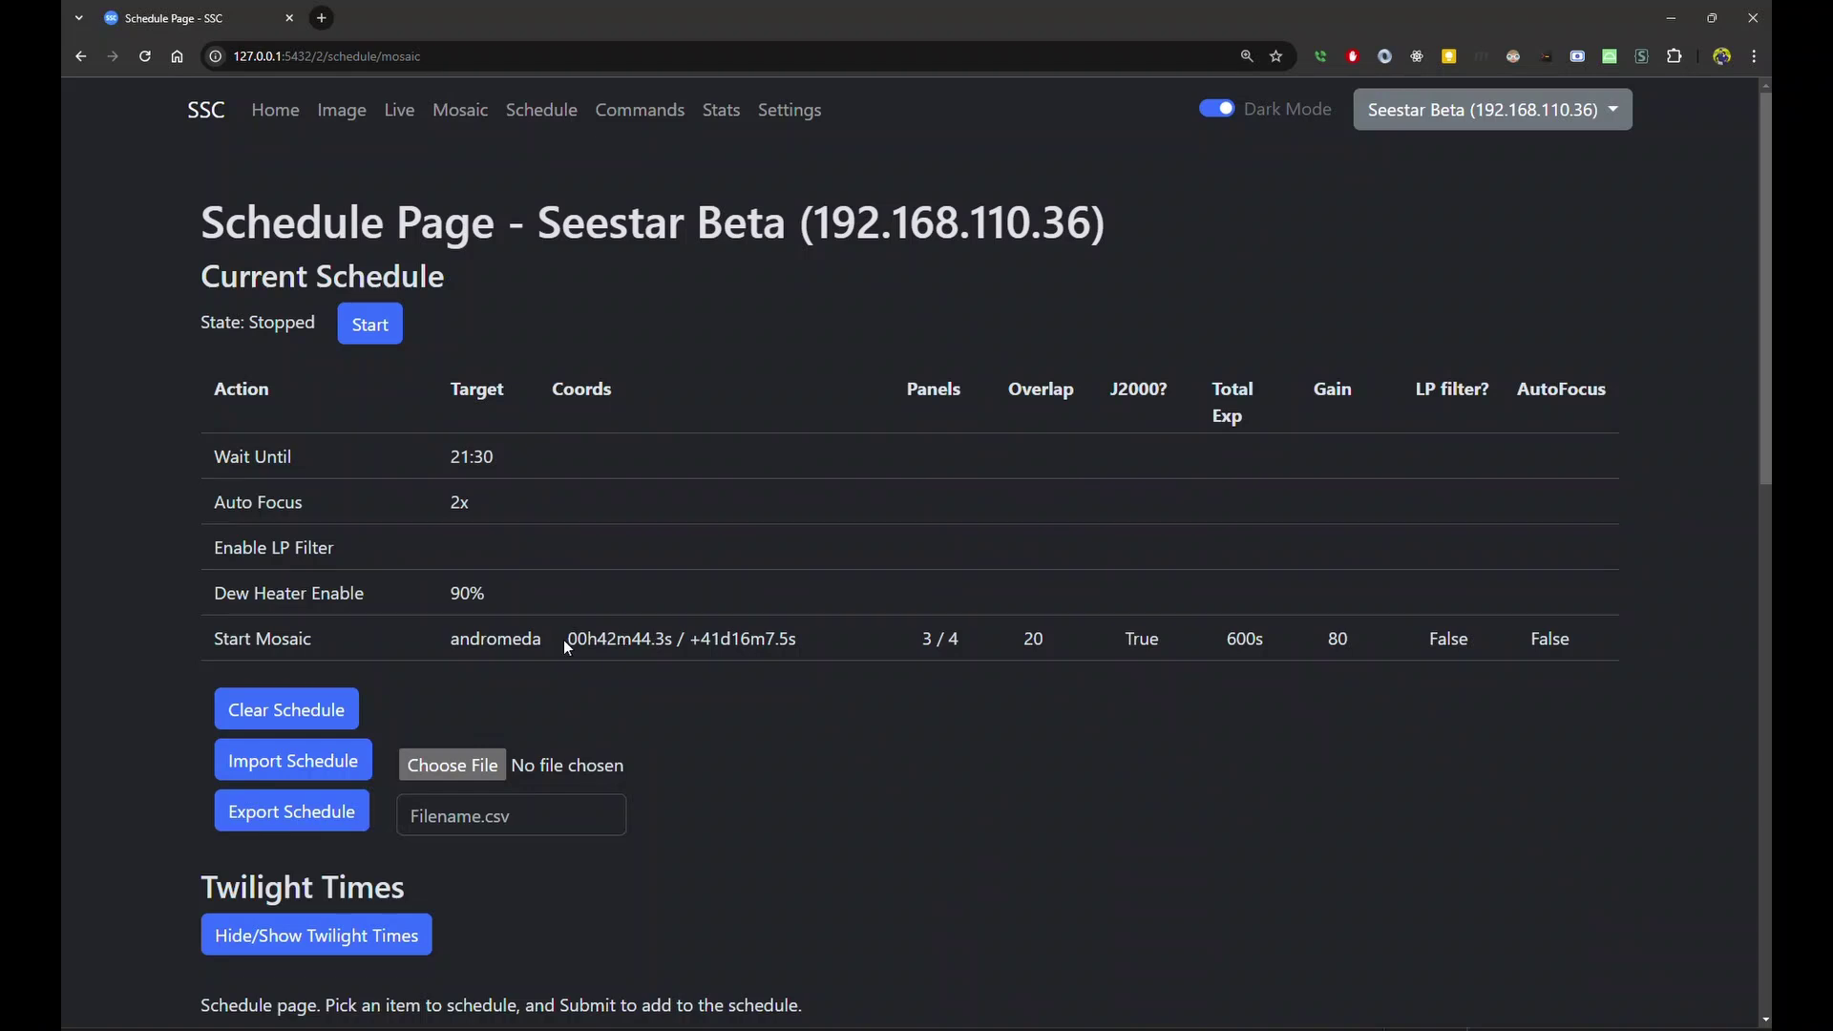
Add another Auto Focus item with 3 rounds after the andromeda mosaic.
{"action": "scroll", "coordinate": [701, 672], "scroll_direction": "down", "scroll_amount": 2}
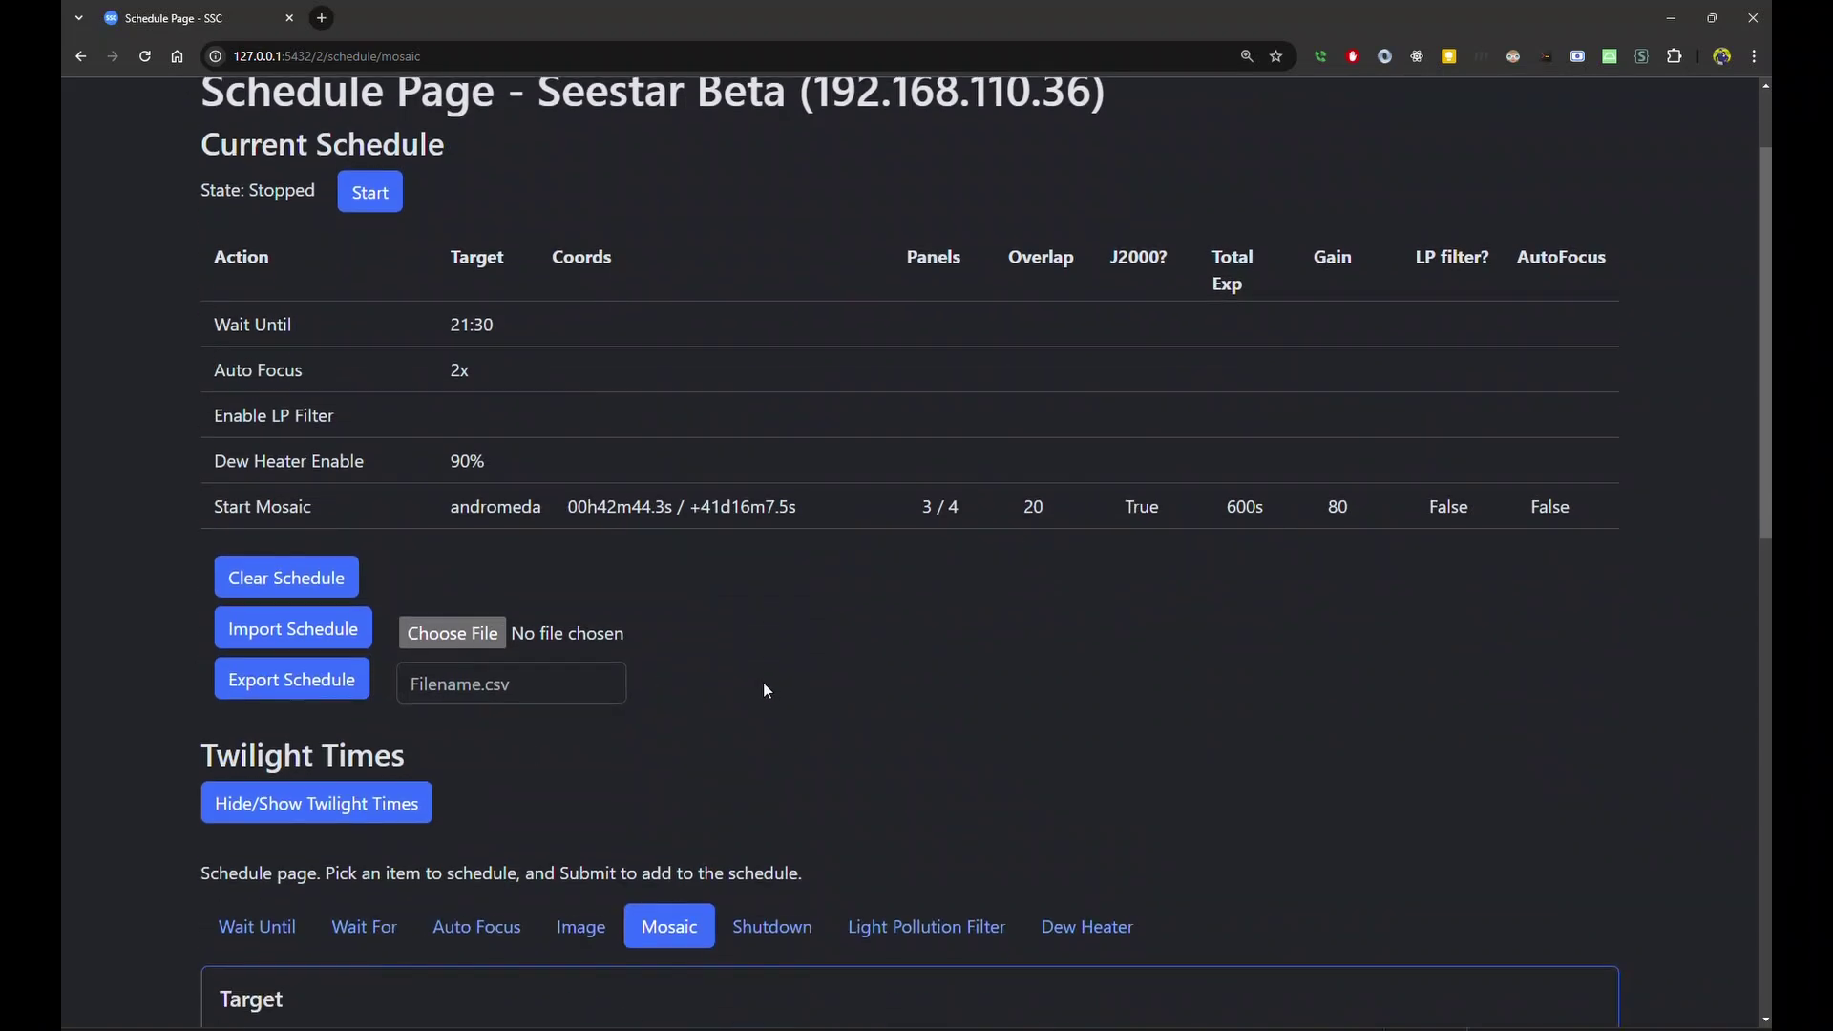
{"action": "scroll", "coordinate": [764, 689], "scroll_direction": "down", "scroll_amount": 3}
{"action": "left_click", "coordinate": [483, 785]}
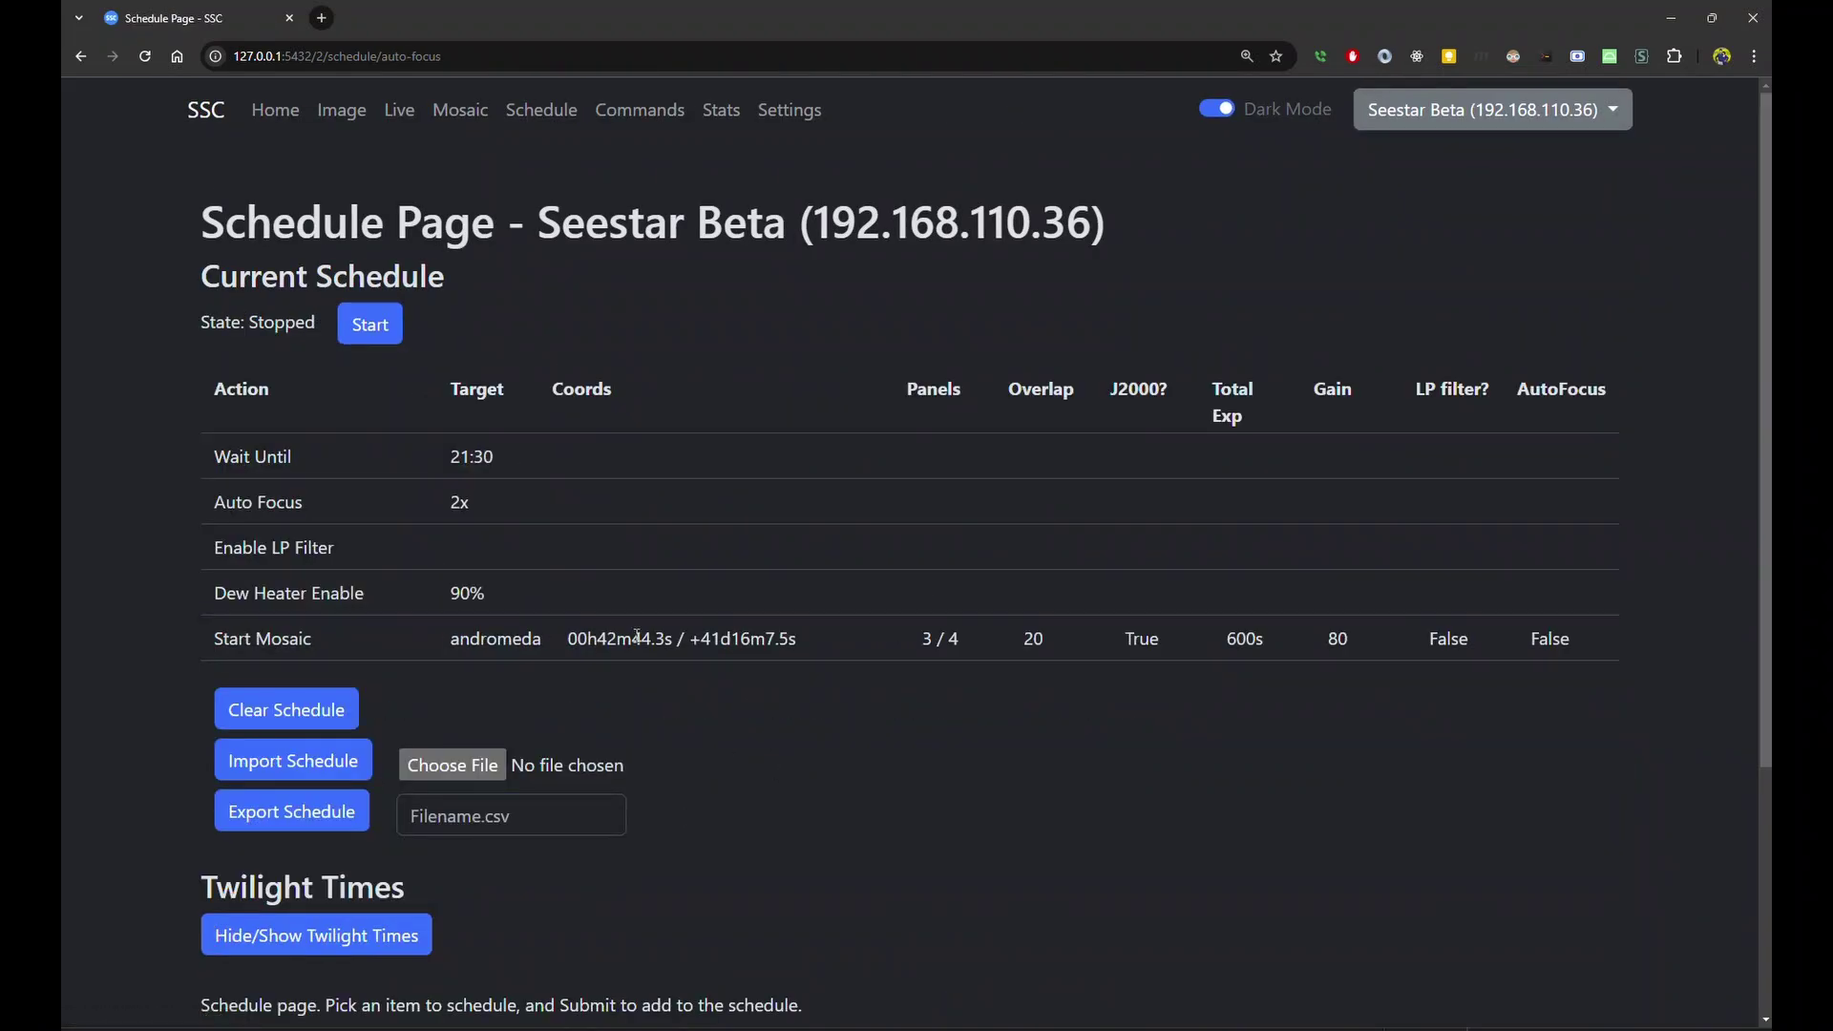
{"action": "scroll", "coordinate": [637, 633], "scroll_direction": "down", "scroll_amount": 3}
{"action": "left_click", "coordinate": [250, 954]}
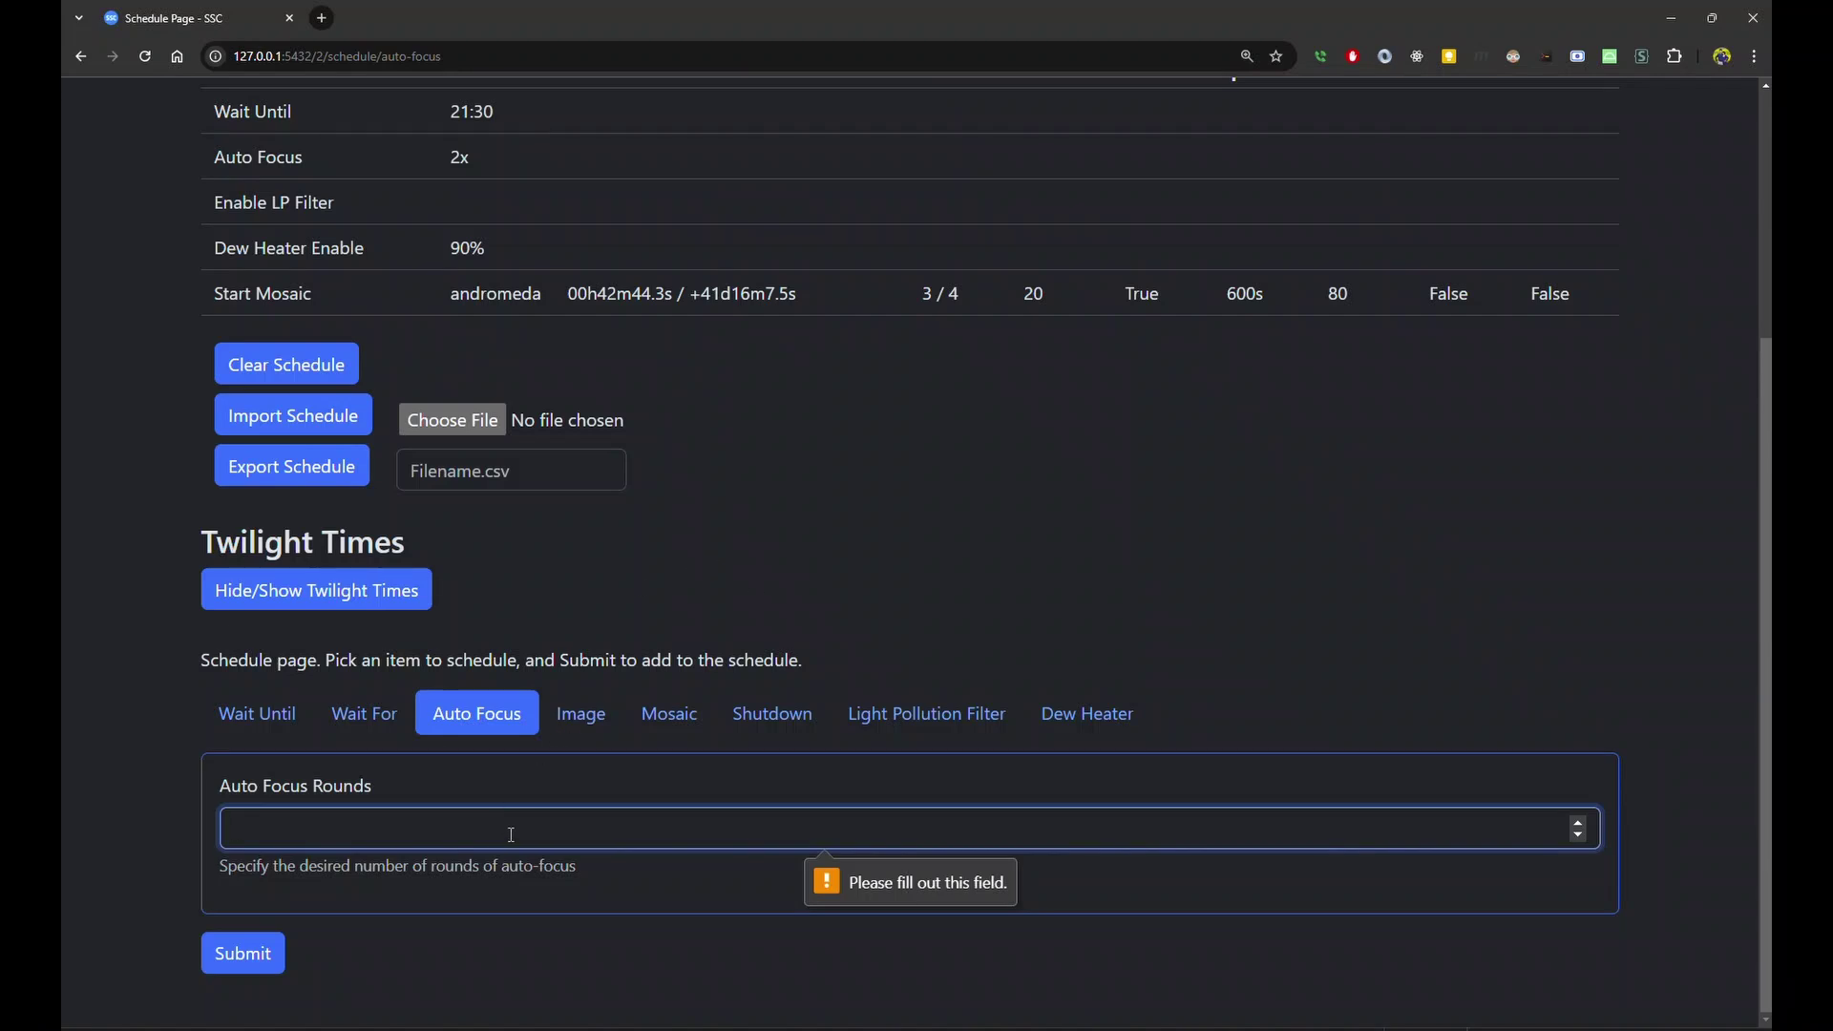
{"action": "type", "text": "3"}
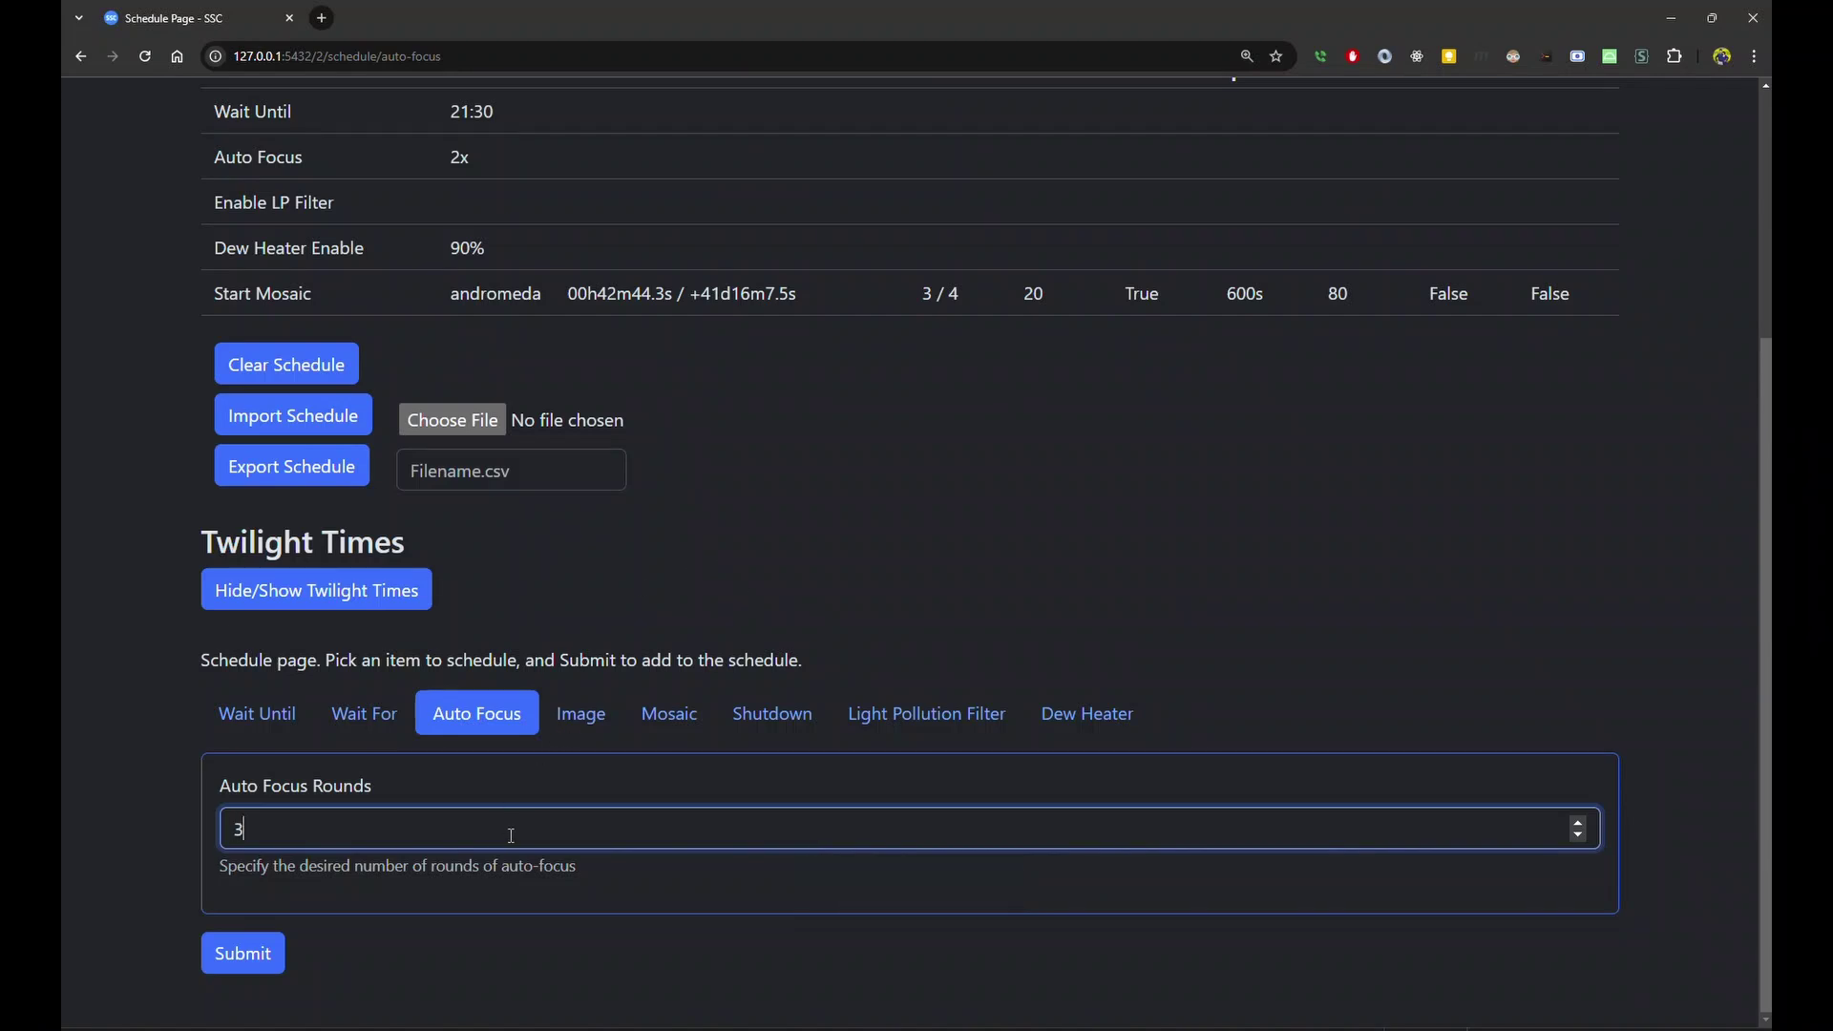
{"action": "left_click", "coordinate": [272, 966]}
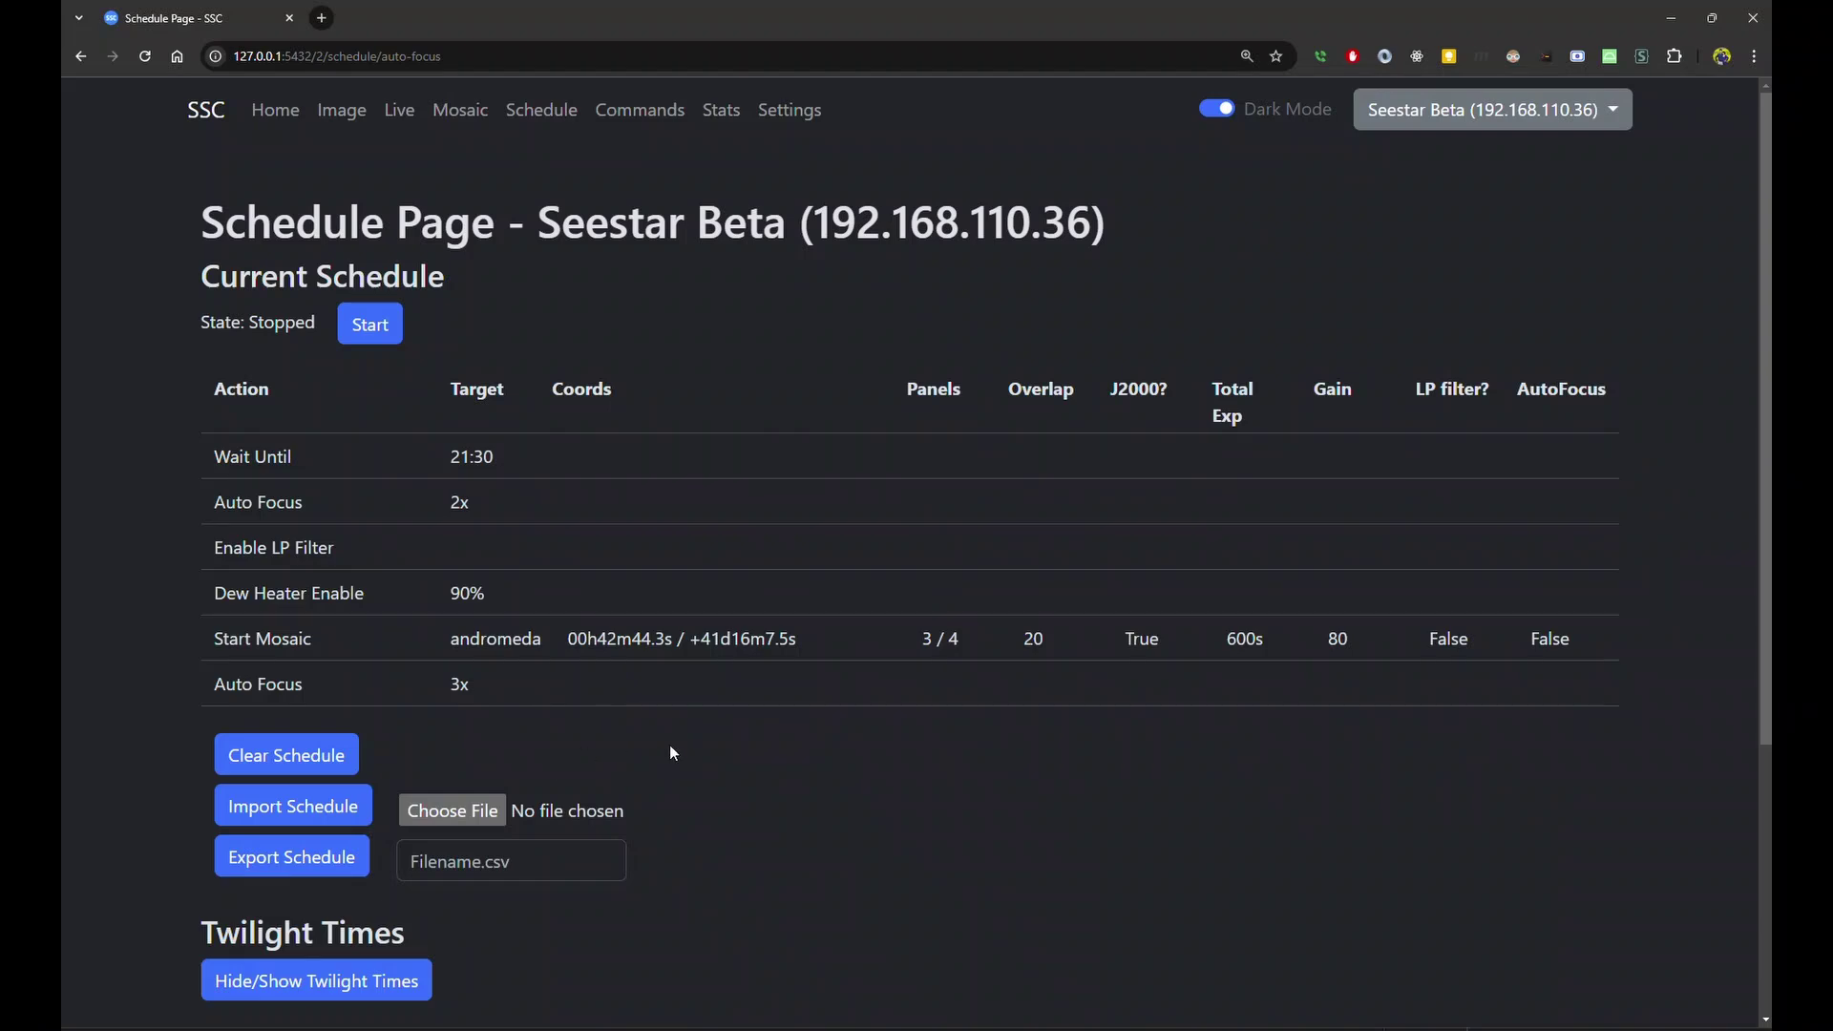
Start another Mosaic schedule item and name its target dummy.
{"action": "scroll", "coordinate": [670, 750], "scroll_direction": "down", "scroll_amount": 1}
{"action": "scroll", "coordinate": [679, 819], "scroll_direction": "down", "scroll_amount": 2}
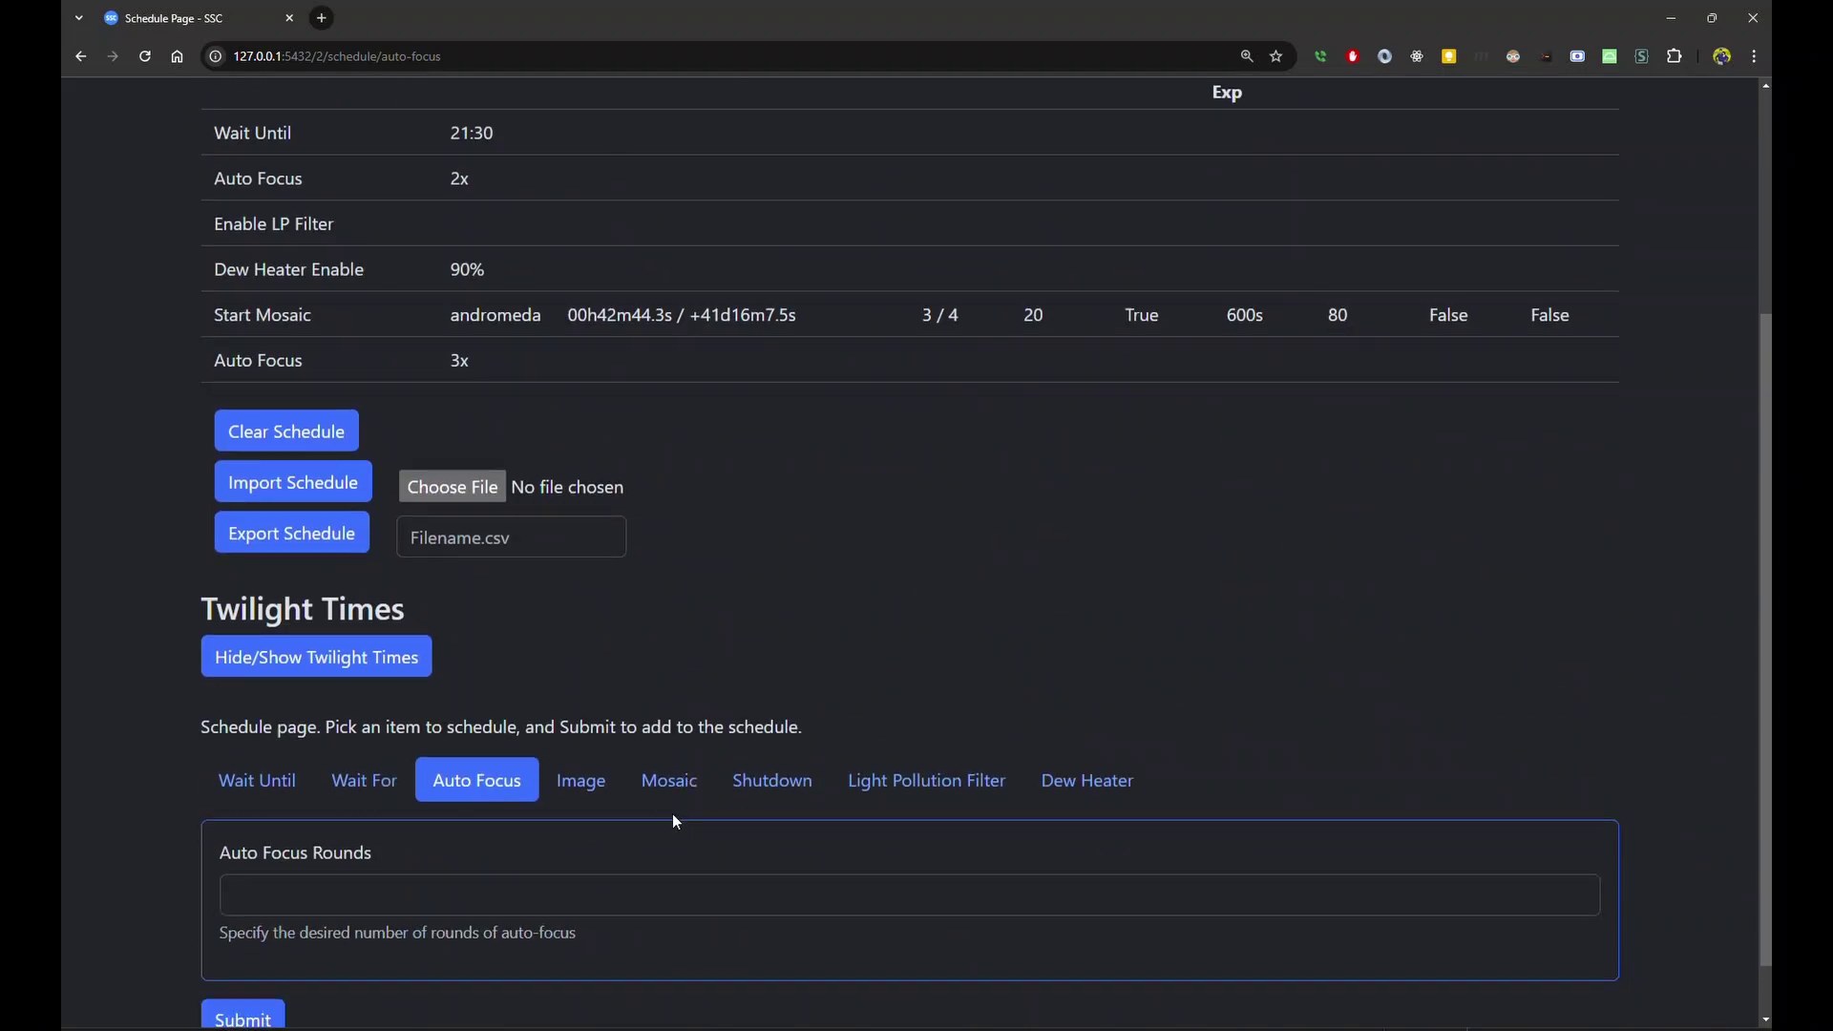
{"action": "left_click", "coordinate": [676, 784]}
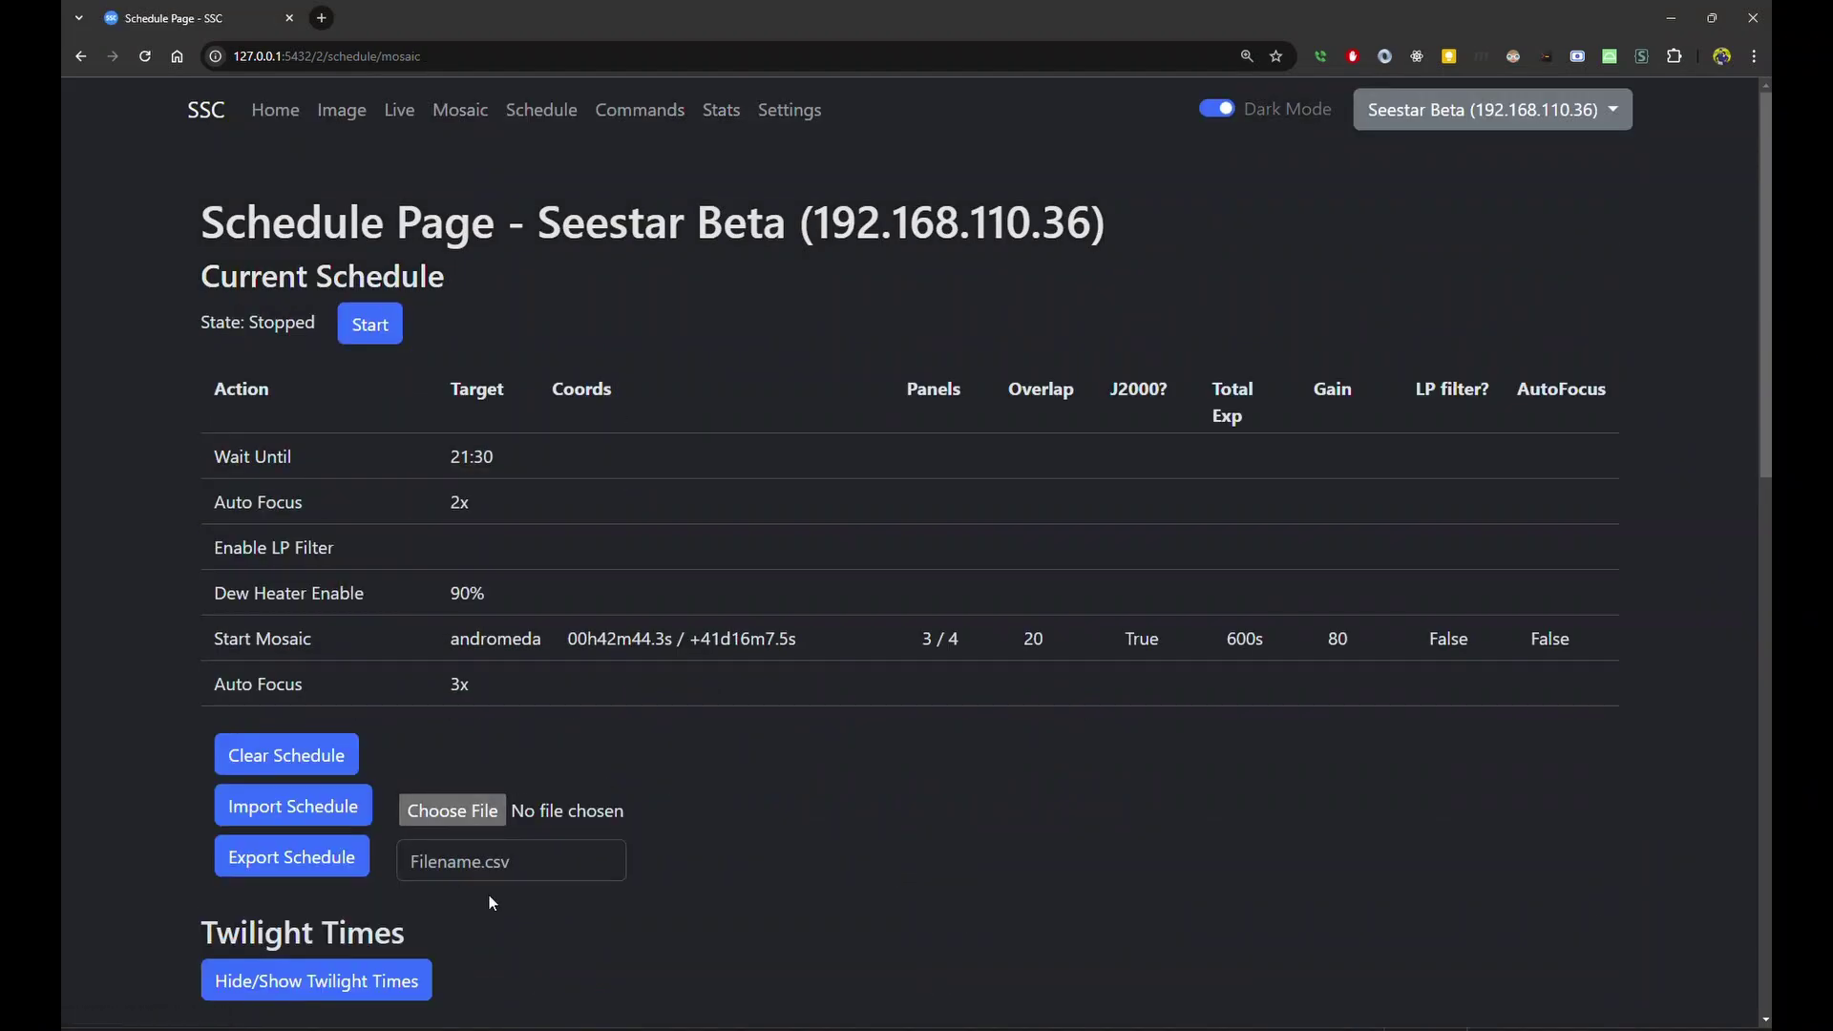
{"action": "scroll", "coordinate": [630, 777], "scroll_direction": "down", "scroll_amount": 3}
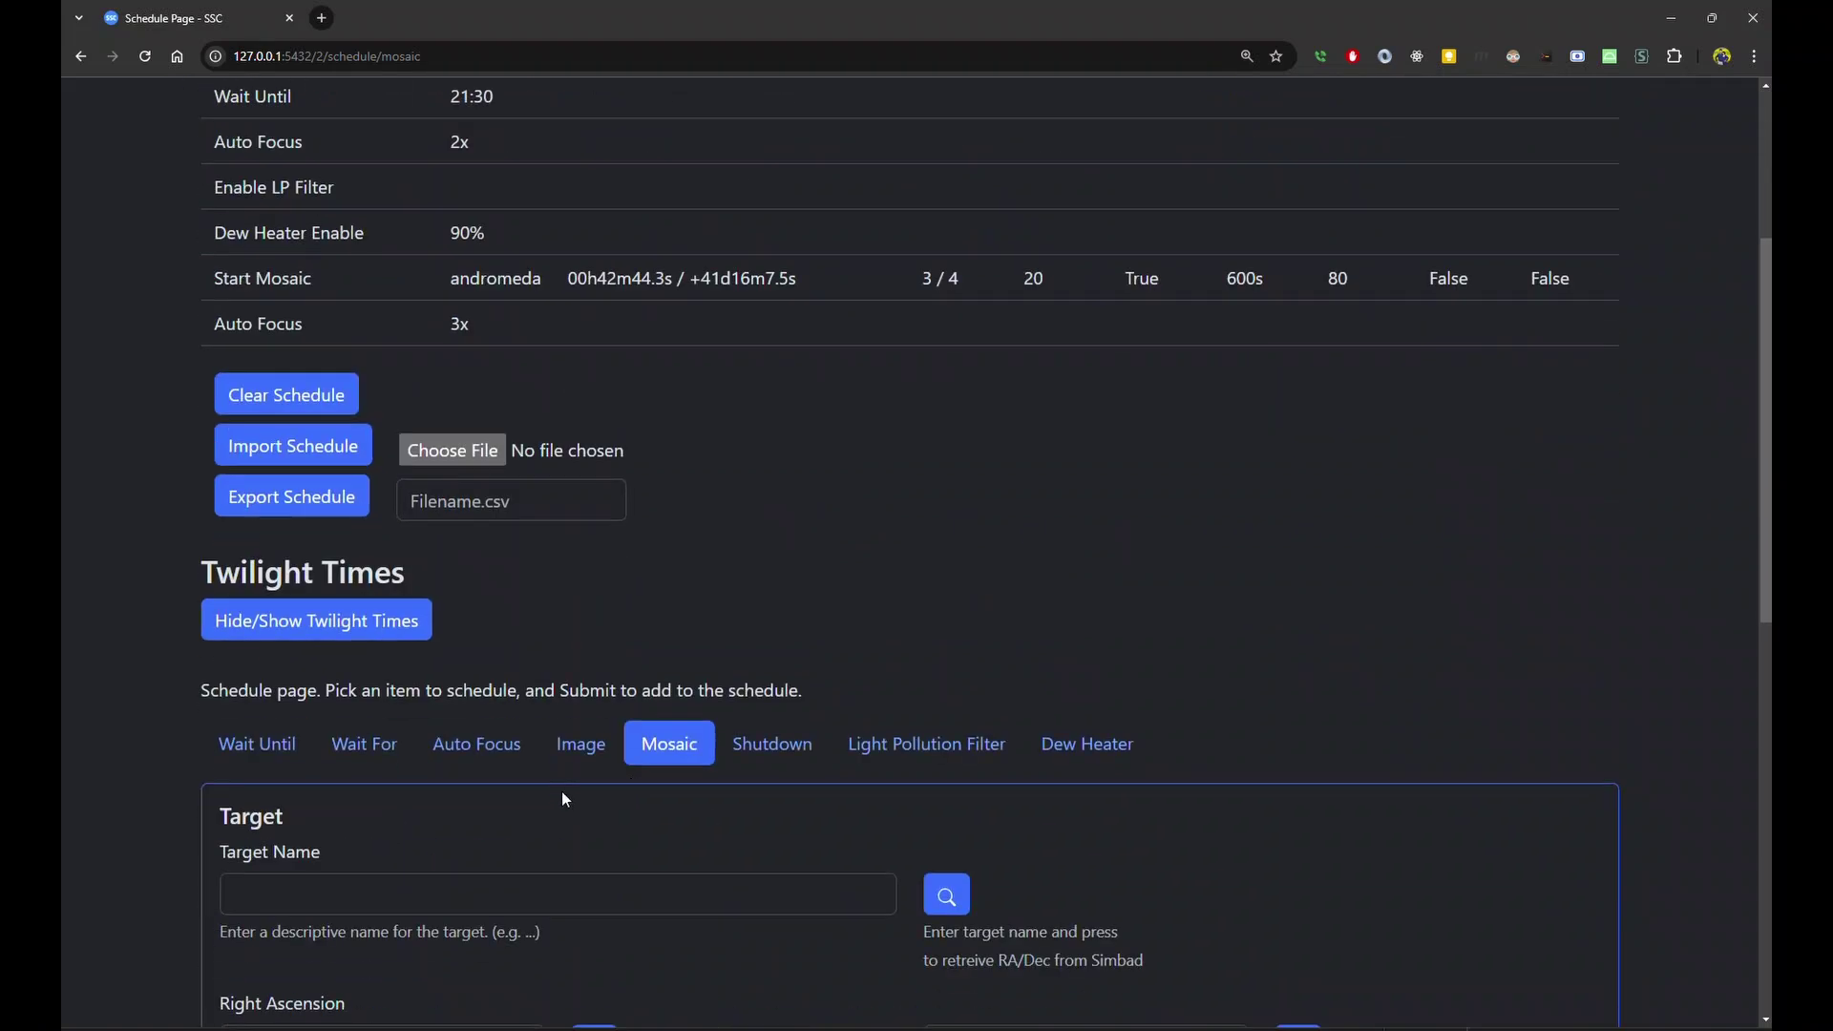
{"action": "left_click", "coordinate": [350, 907]}
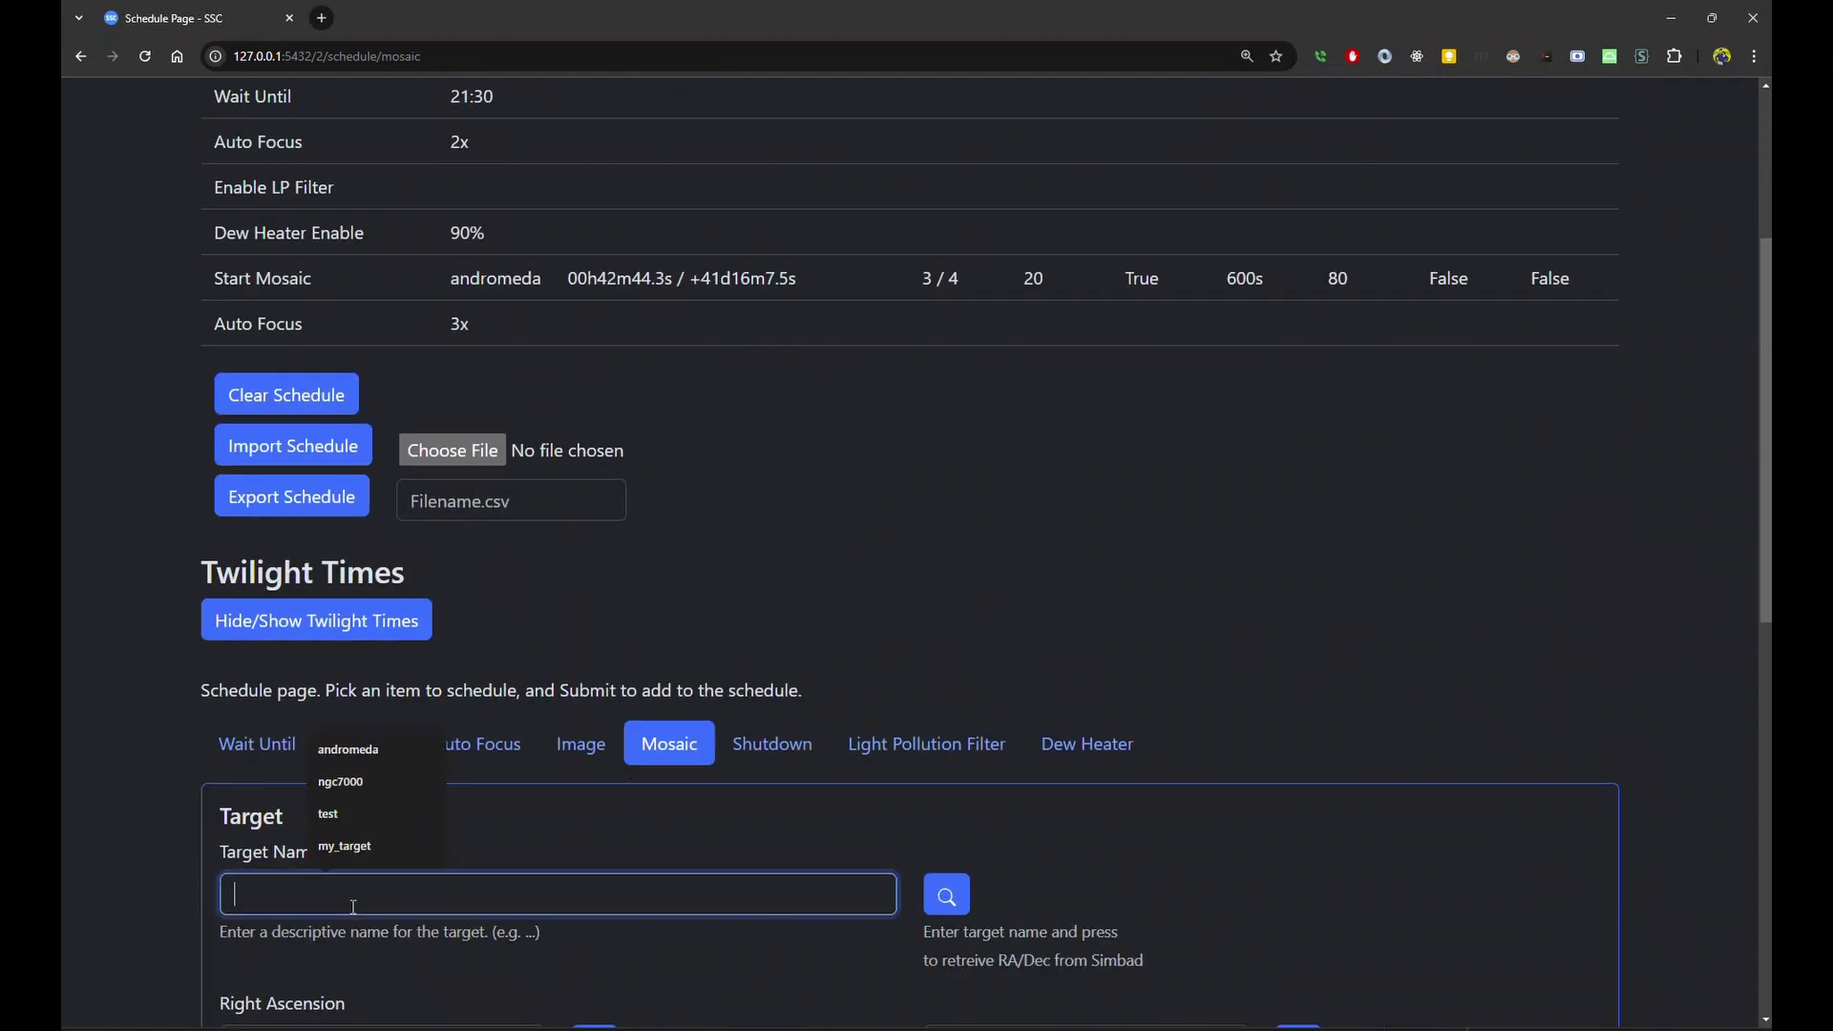
{"action": "type", "text": "dummy"}
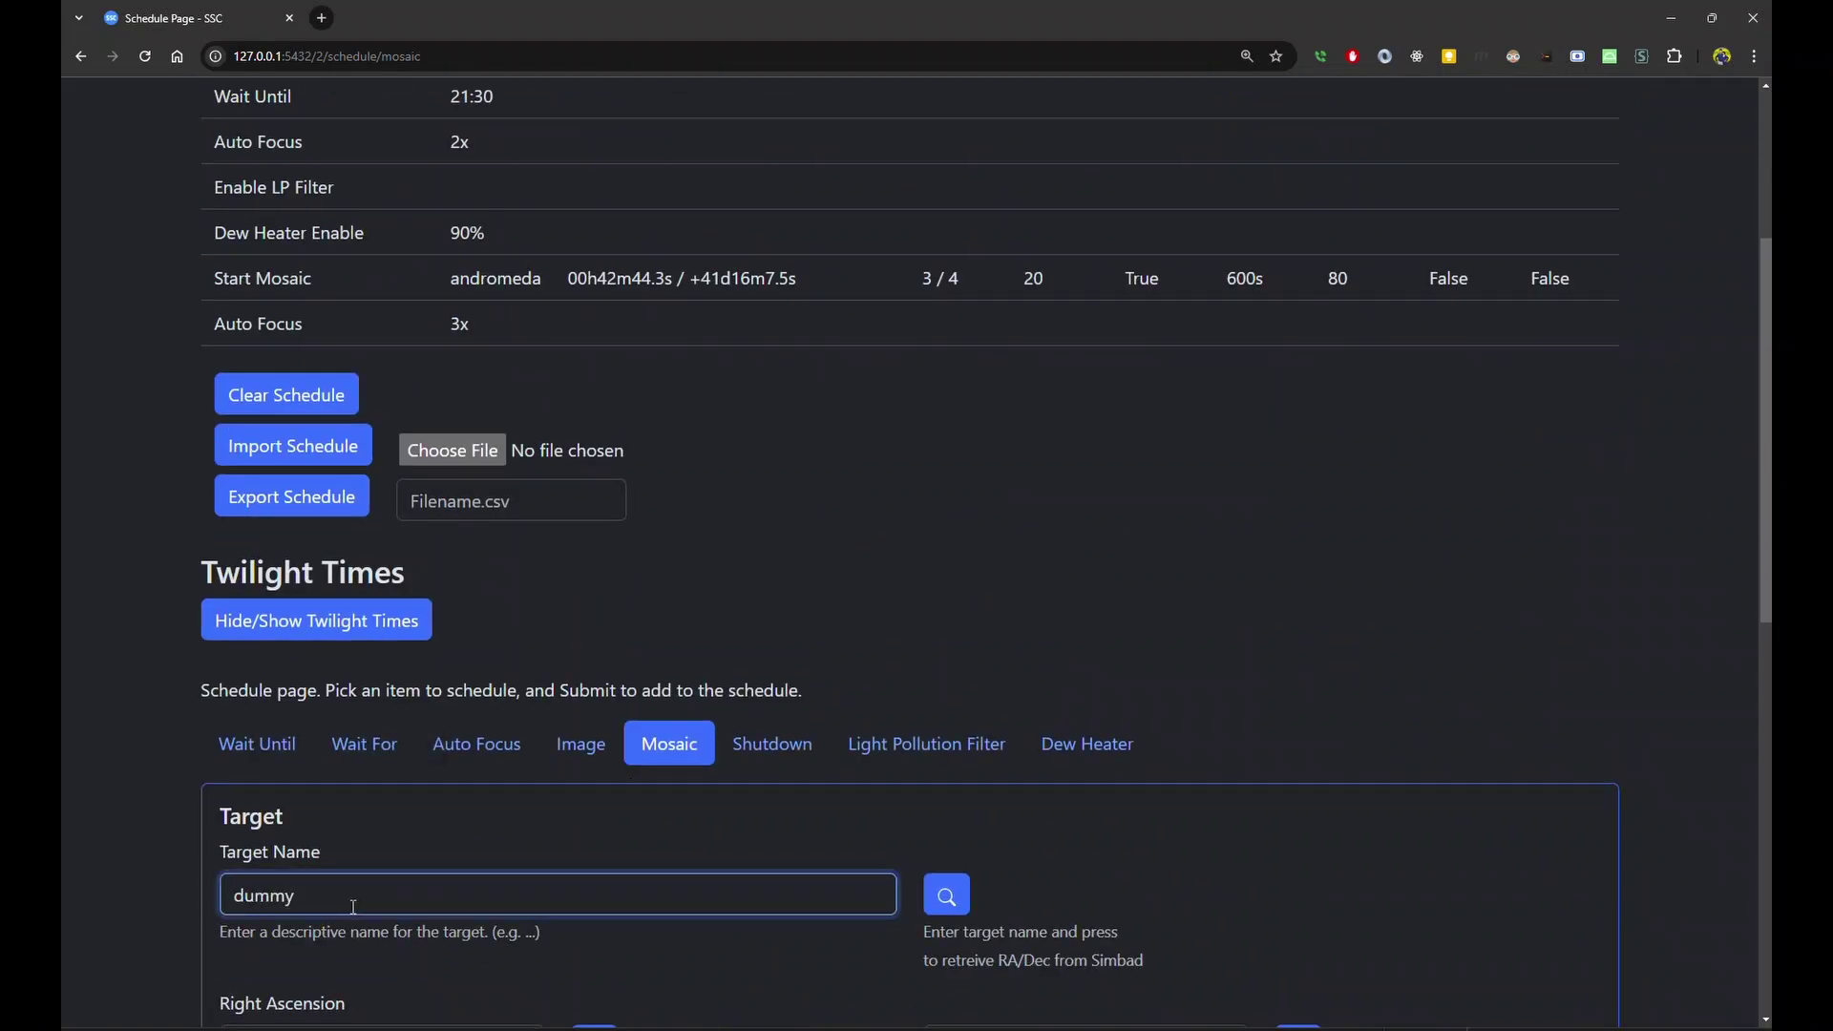
Set the dummy mosaic's center to right ascension -1 and declination -1.
{"action": "scroll", "coordinate": [870, 874], "scroll_direction": "down", "scroll_amount": 2}
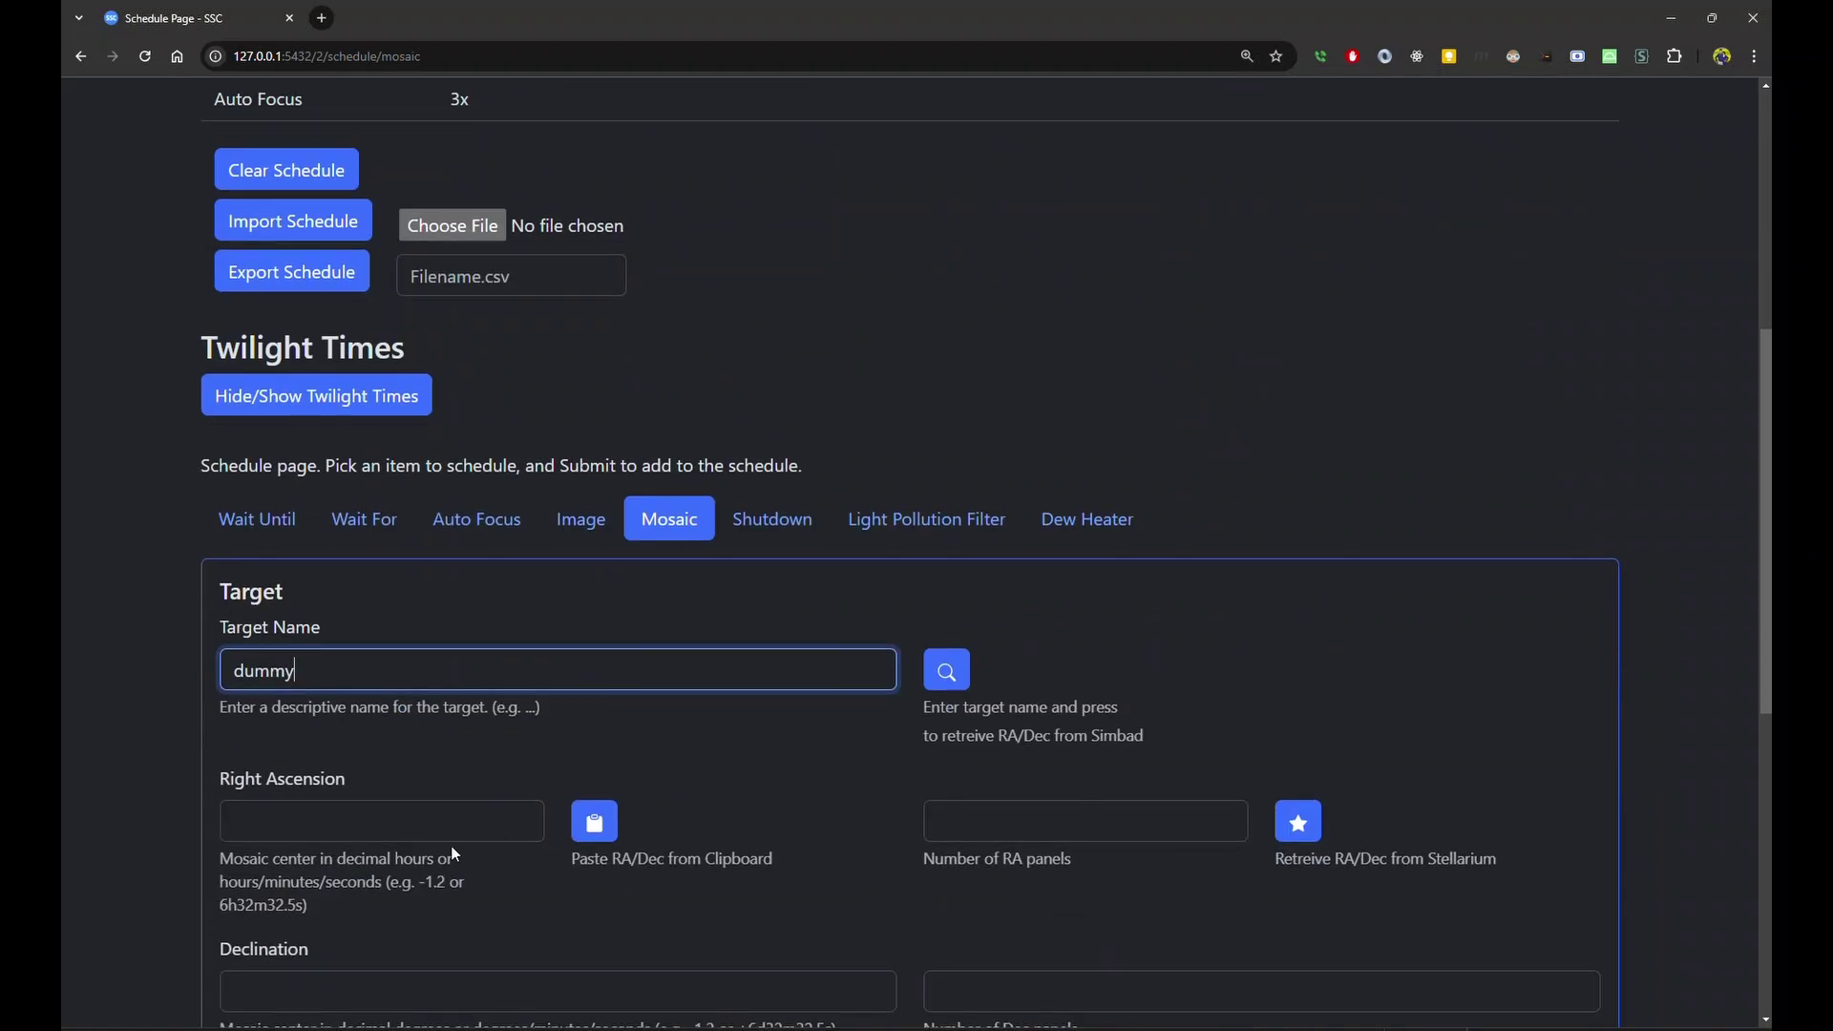
{"action": "left_click", "coordinate": [475, 831]}
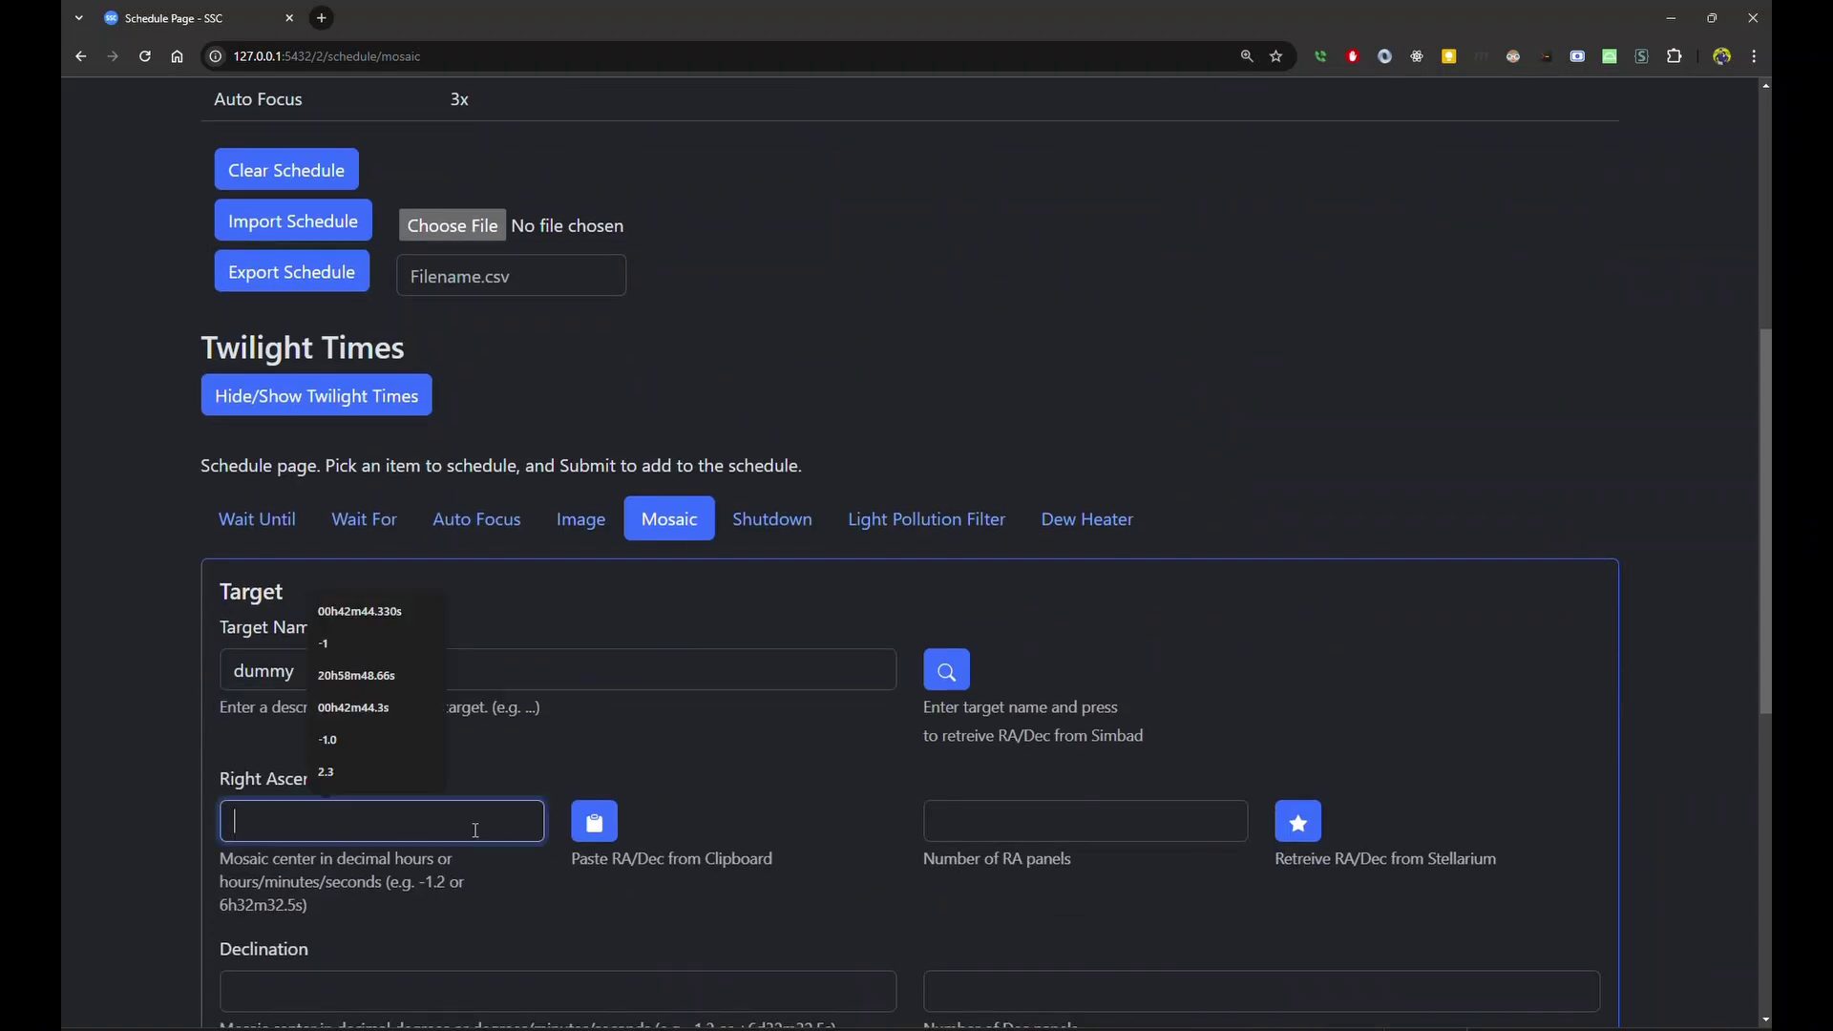
{"action": "type", "text": "-1"}
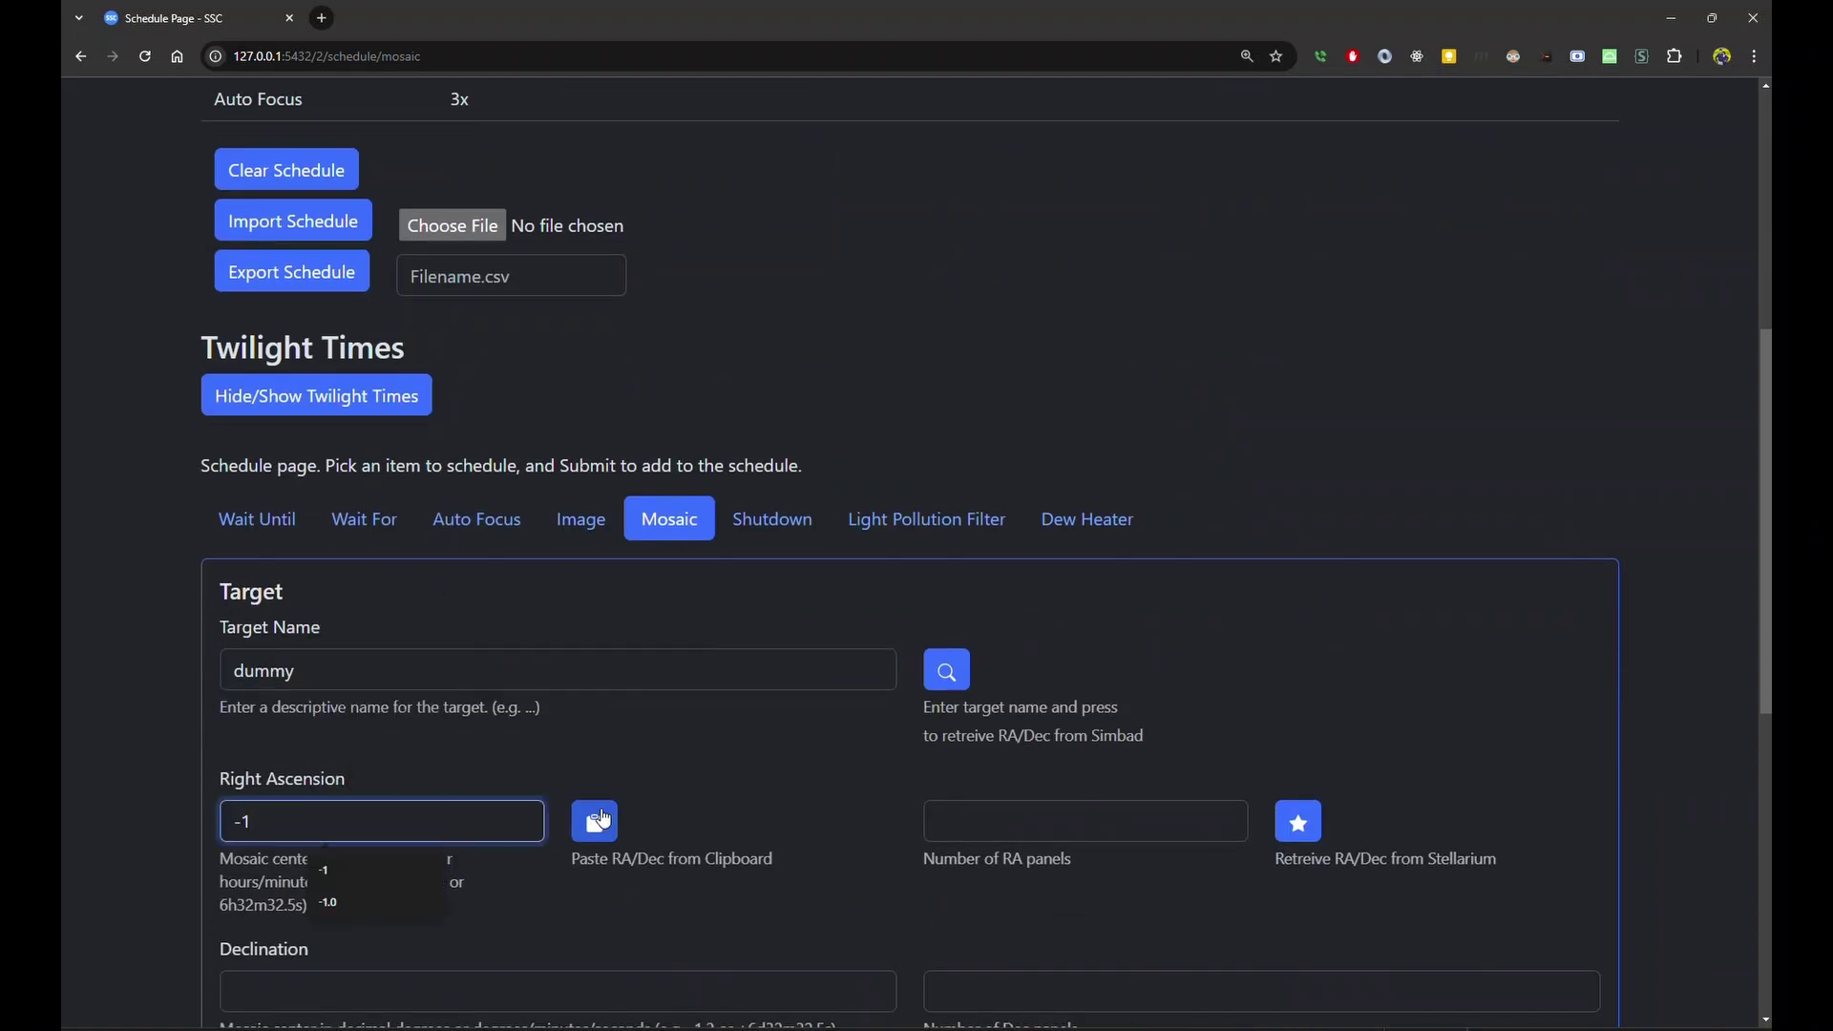
{"action": "left_click", "coordinate": [974, 826]}
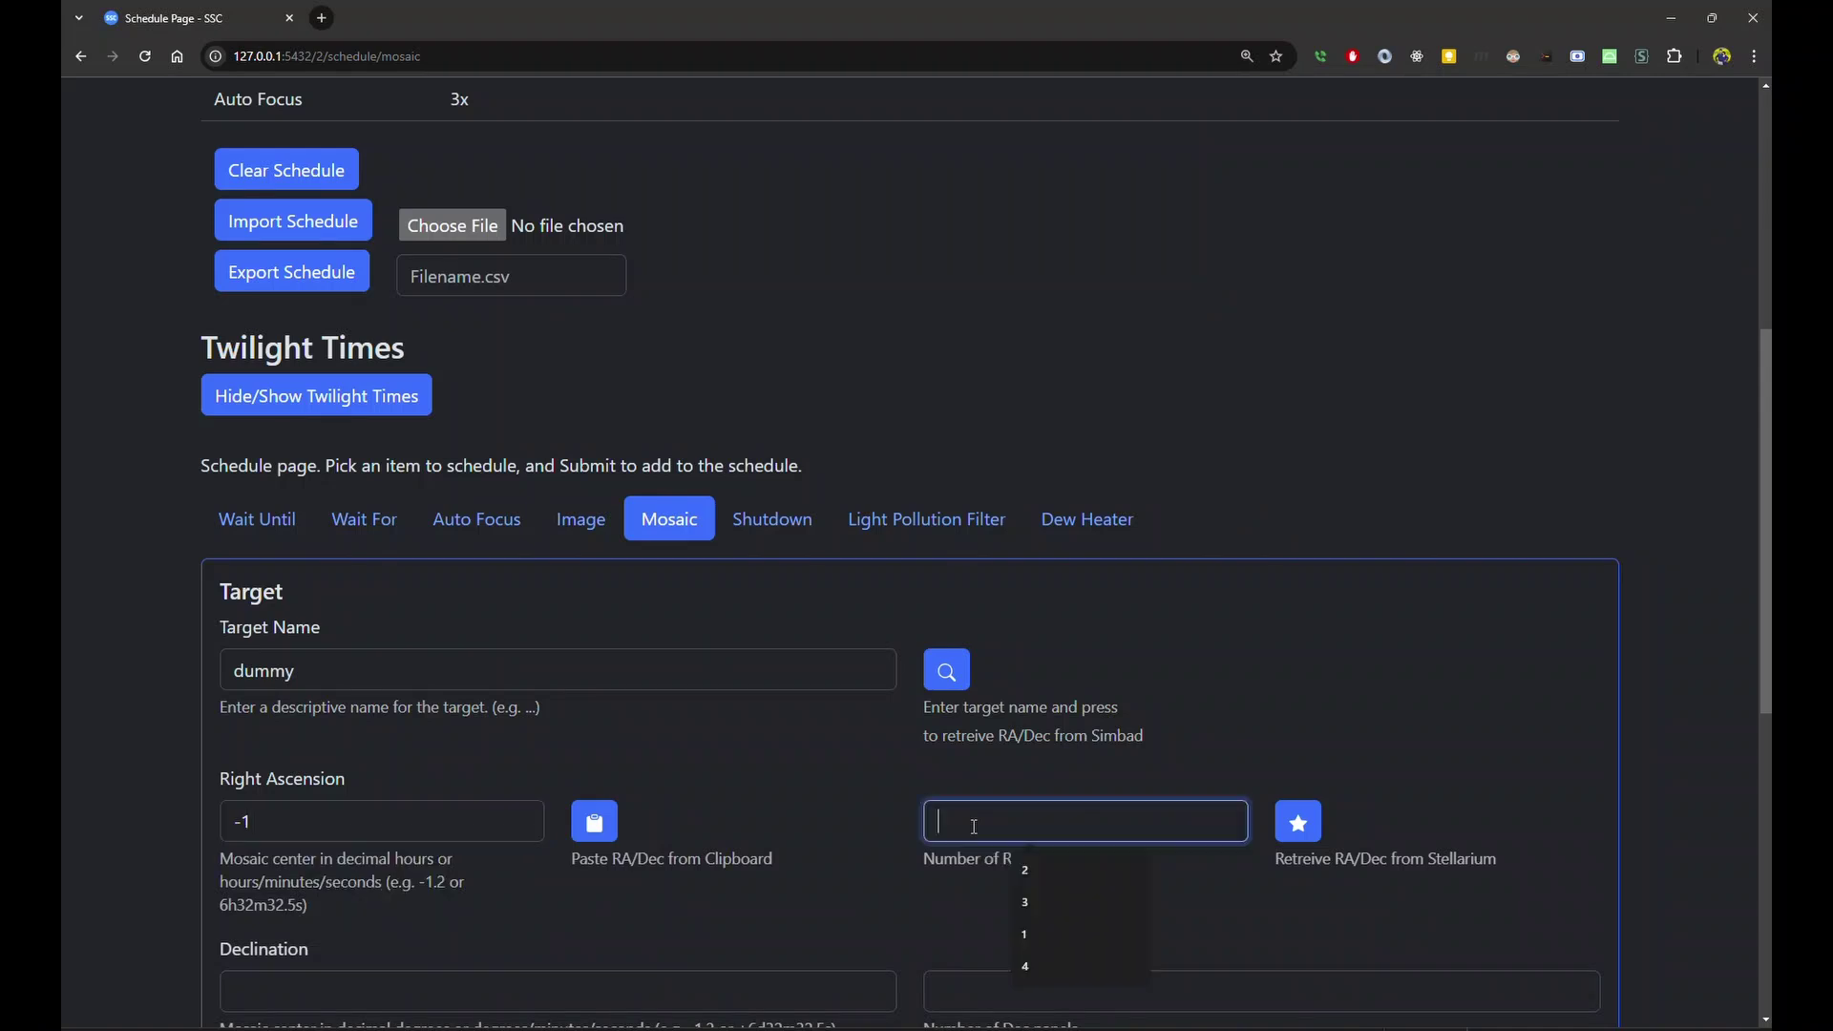
{"action": "left_click", "coordinate": [451, 1004]}
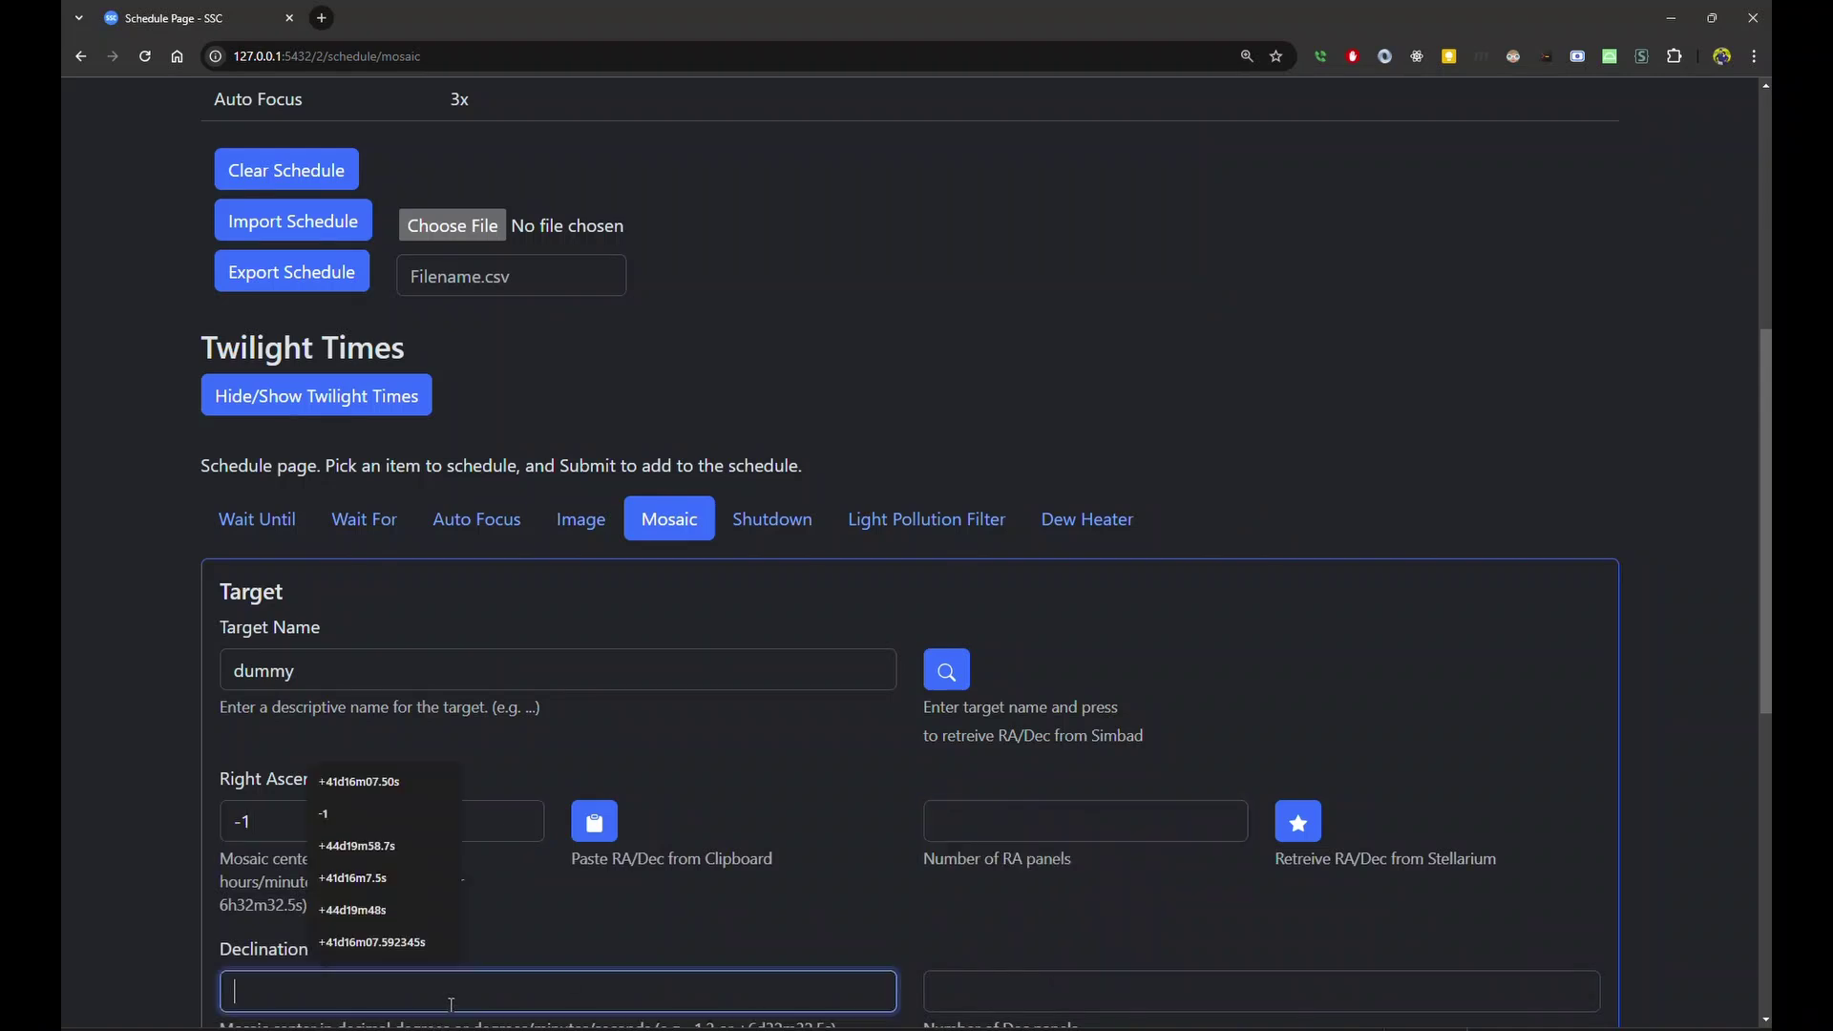
{"action": "type", "text": "-1"}
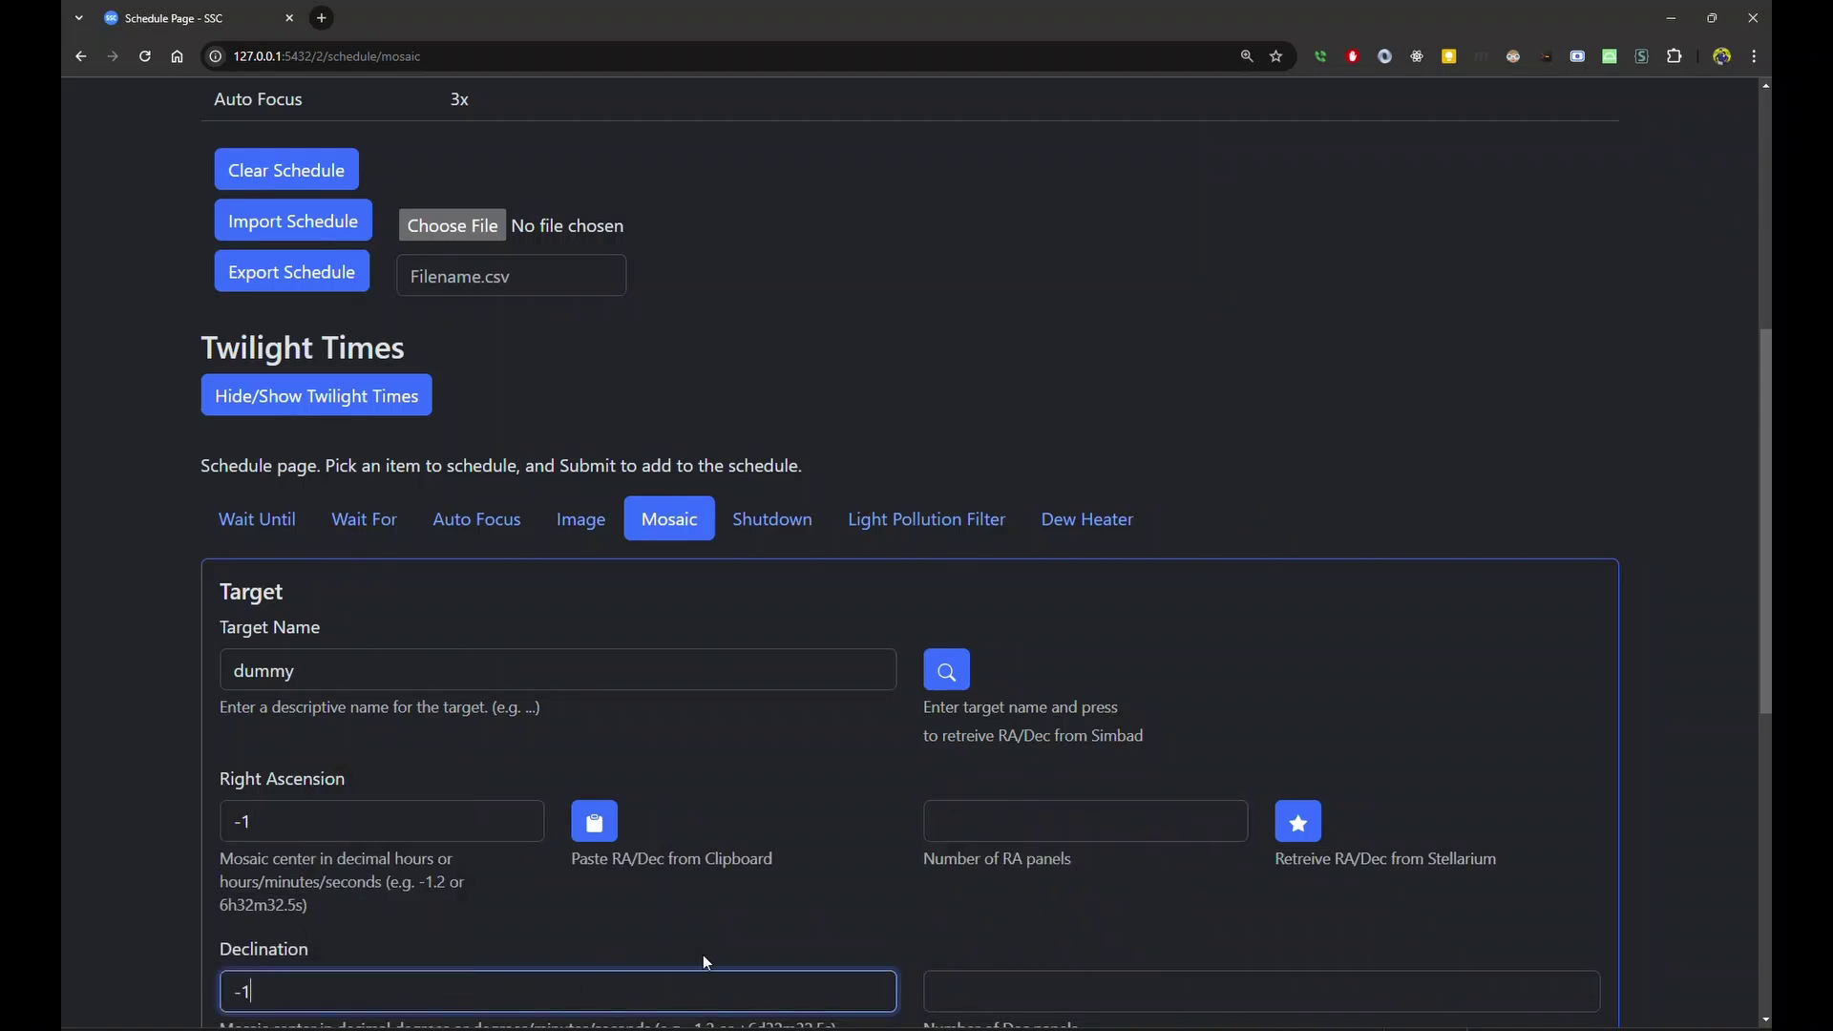
Set the dummy mosaic to 1 RA panel and 1 Dec panel with 20% panel overlap.
{"action": "left_click", "coordinate": [1015, 827]}
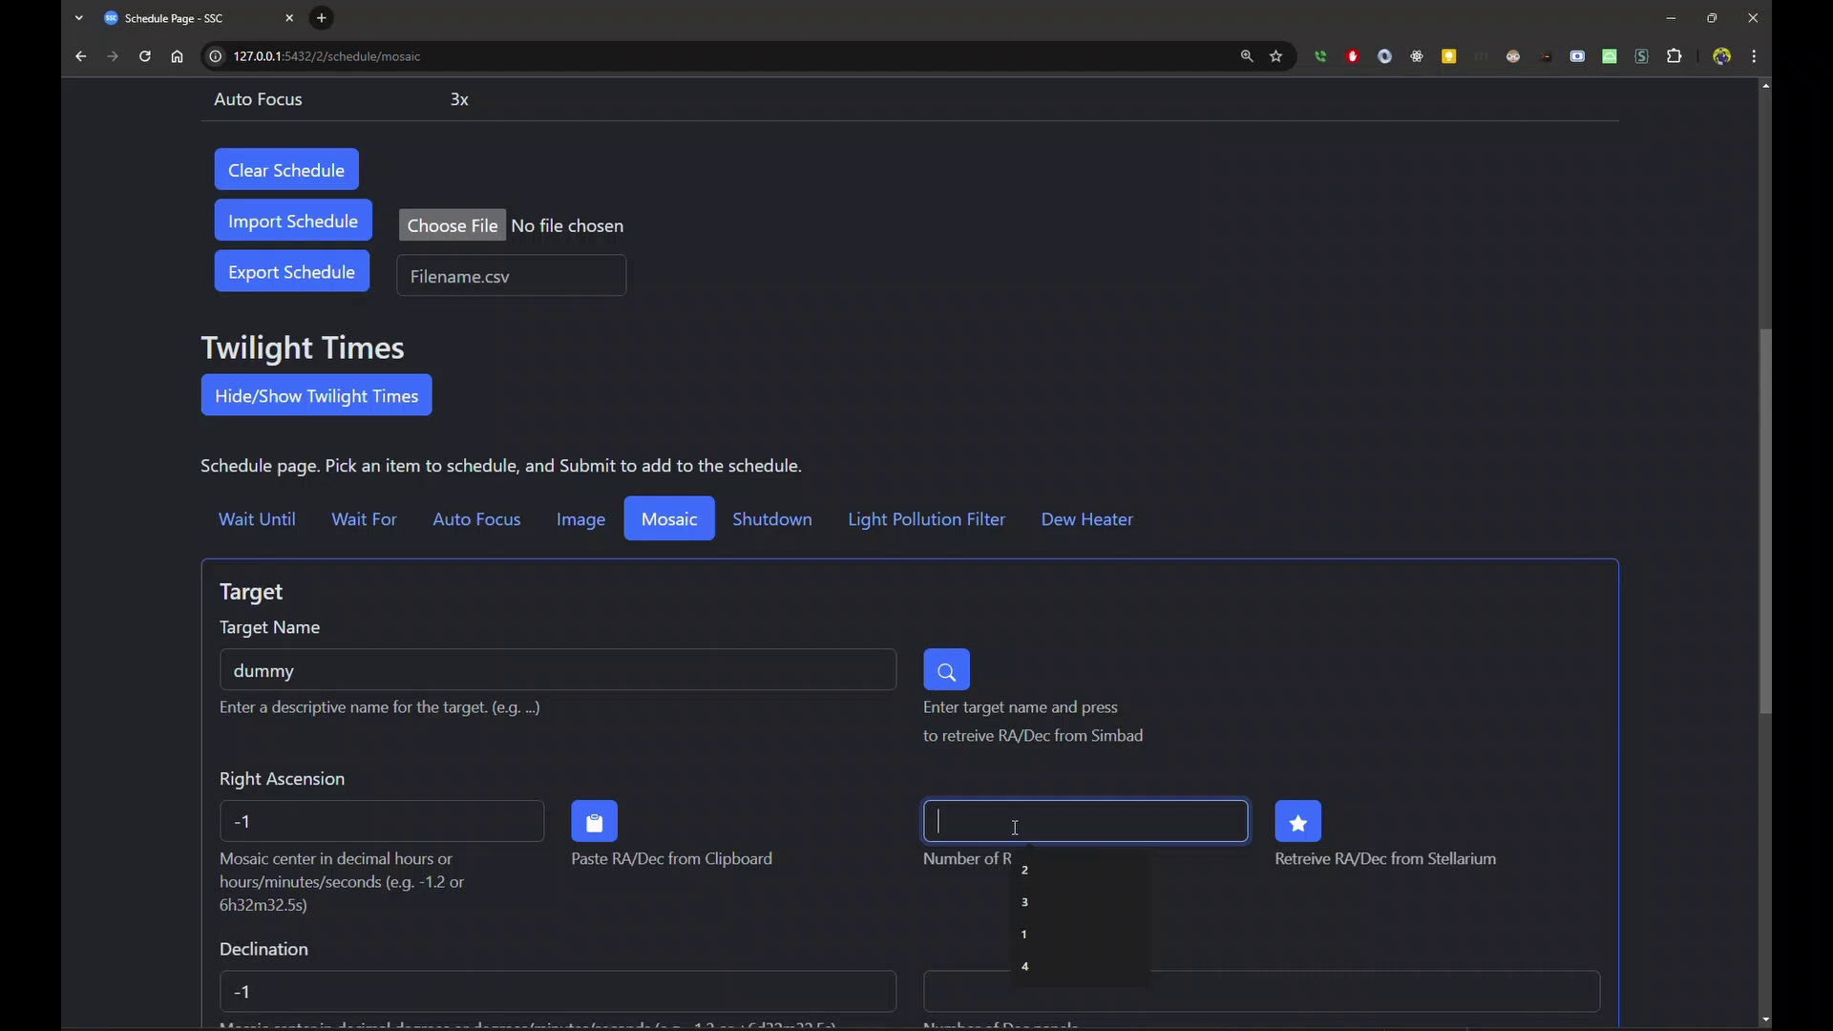
{"action": "left_click", "coordinate": [1062, 869]}
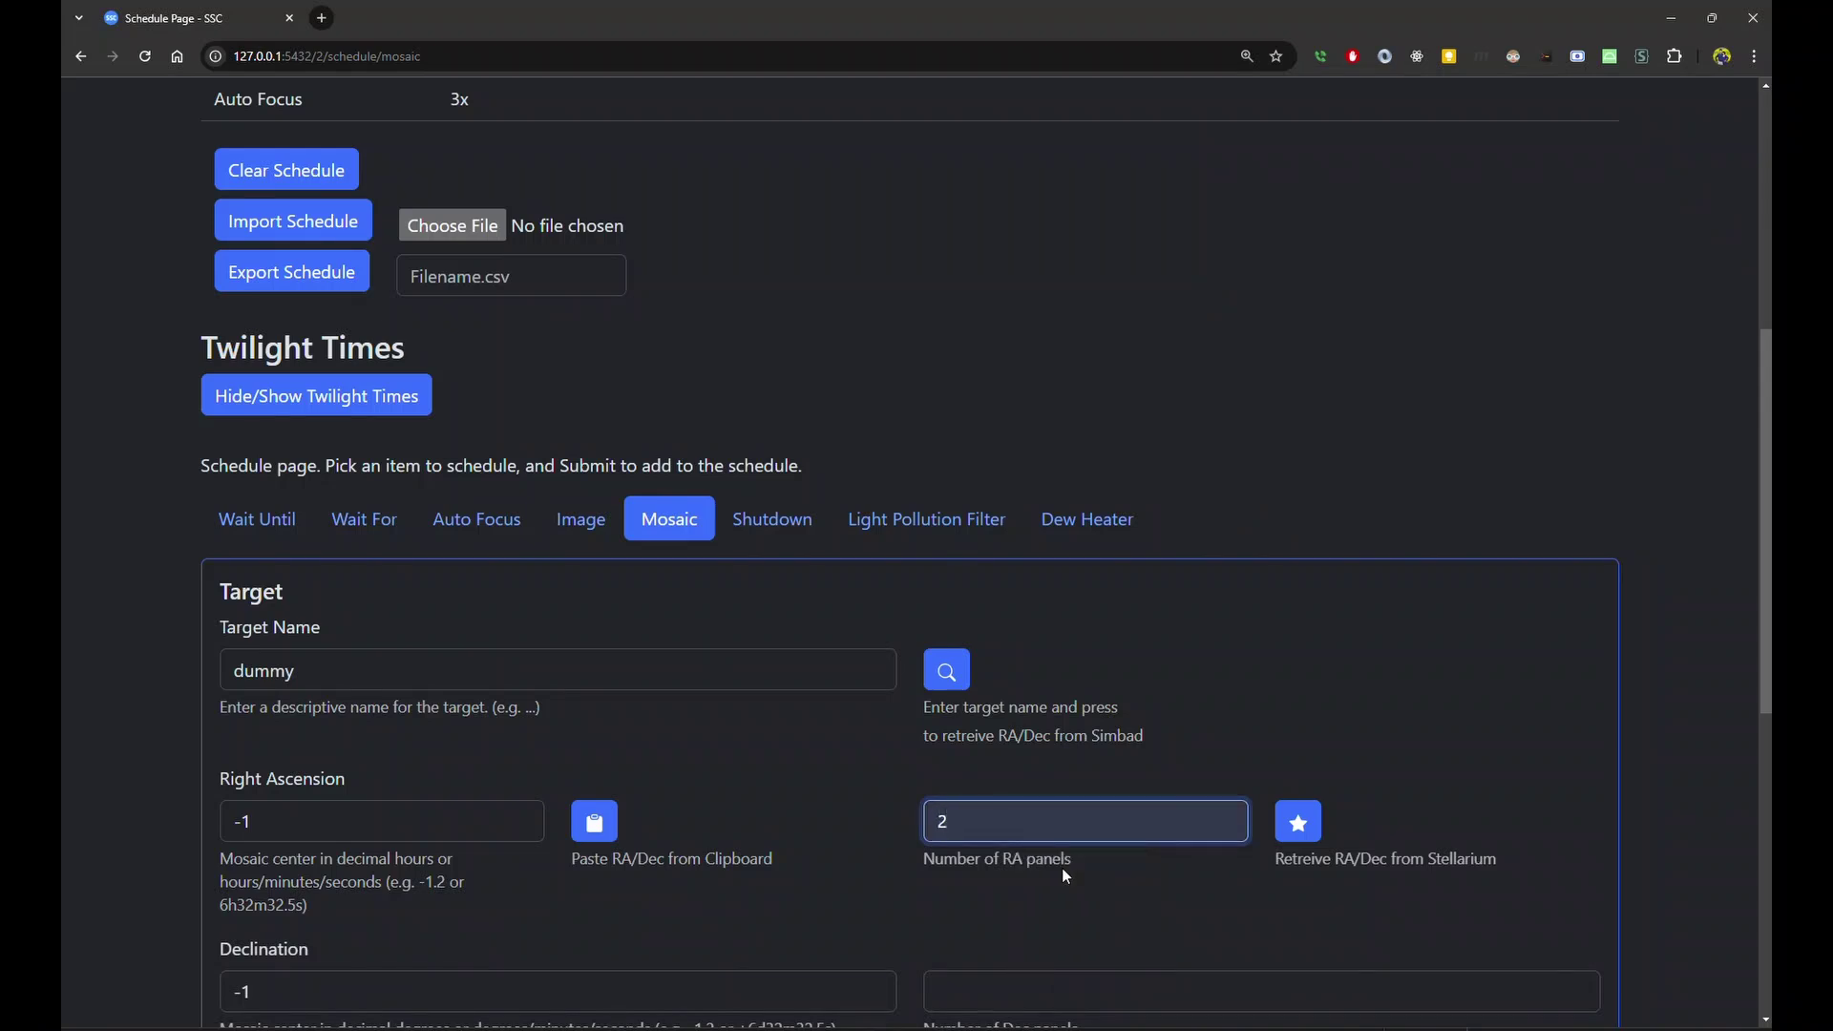
{"action": "key", "text": "BackSpace"}
{"action": "type", "text": "1"}
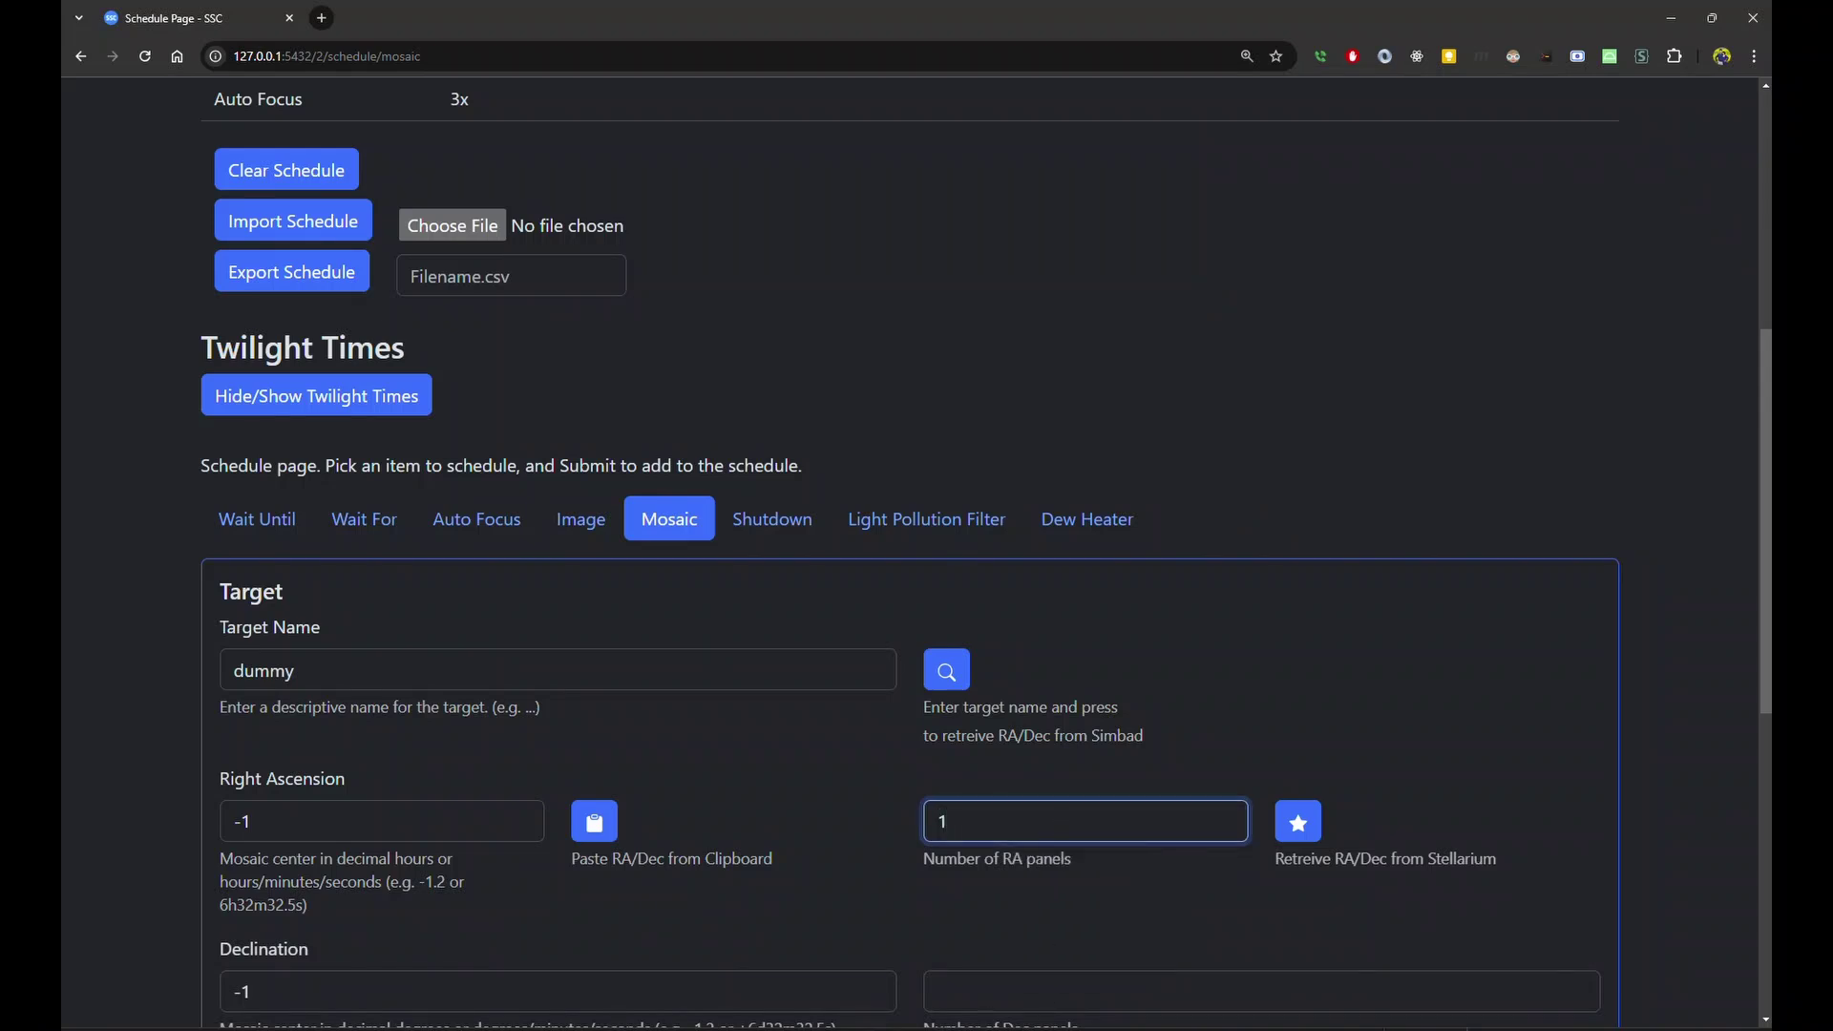
{"action": "left_click", "coordinate": [1068, 996]}
{"action": "type", "text": "1"}
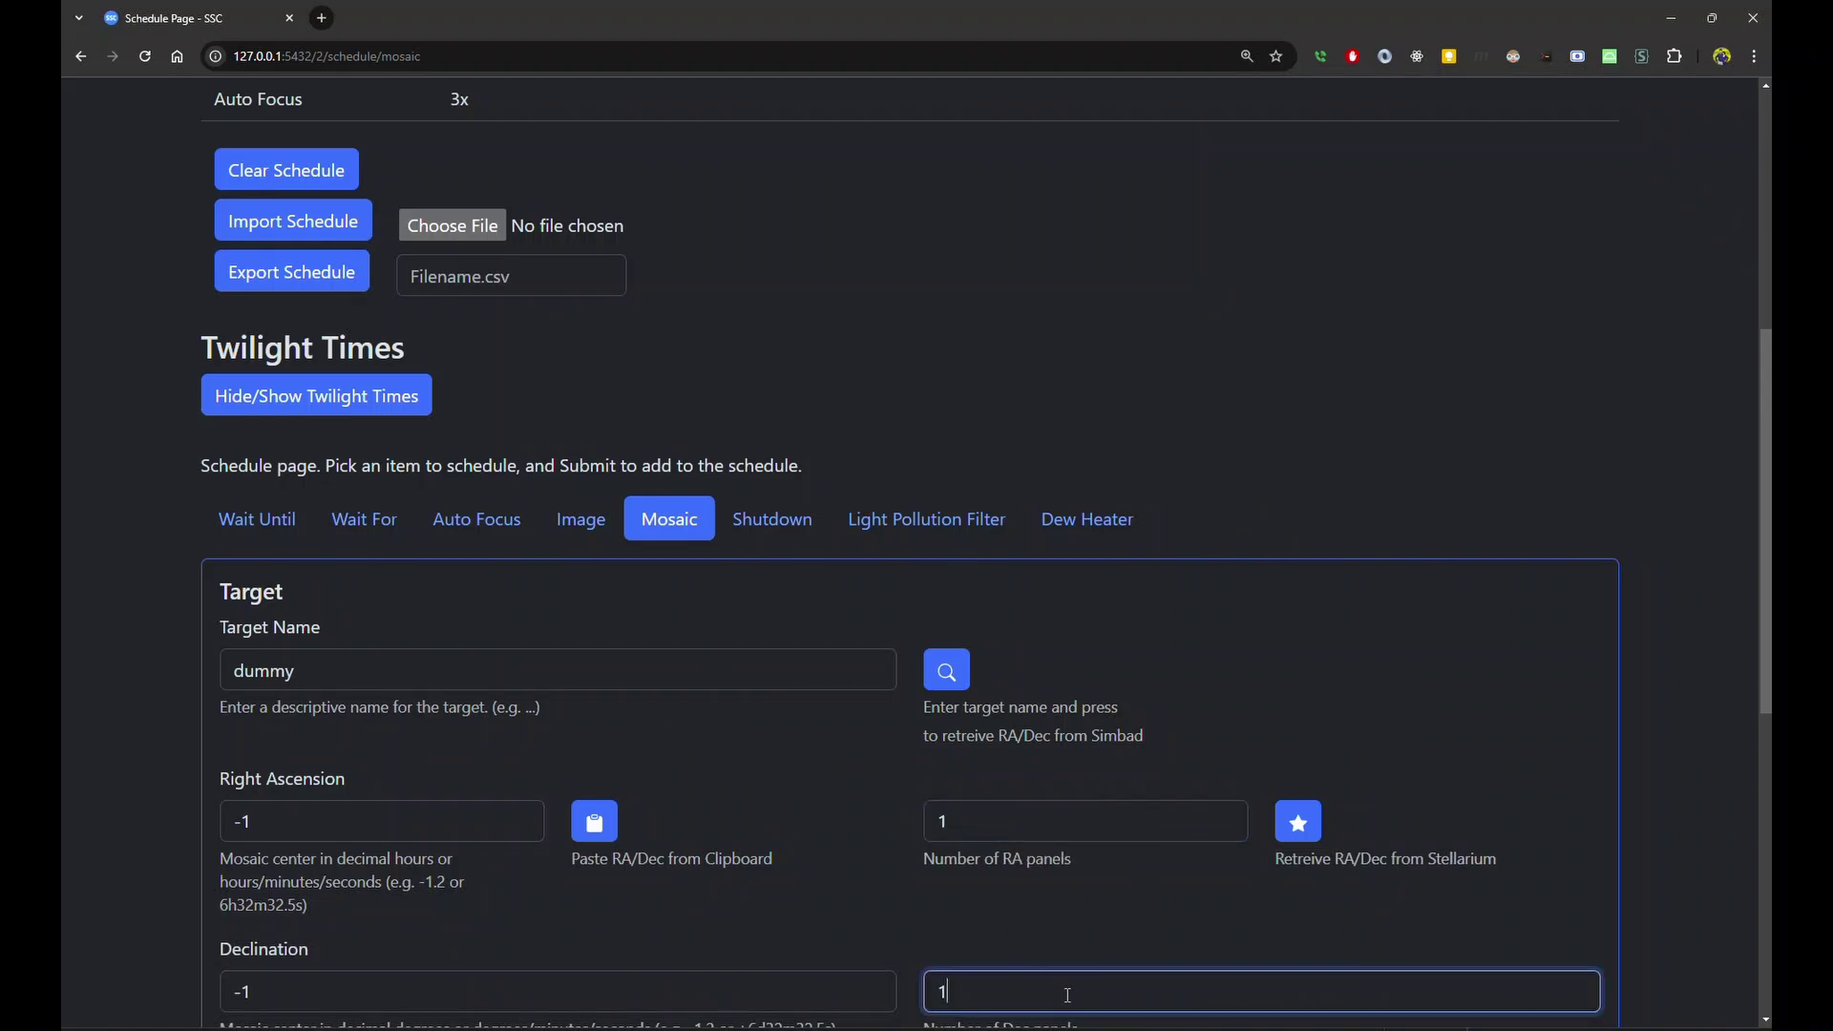
{"action": "scroll", "coordinate": [1211, 875], "scroll_direction": "down", "scroll_amount": 2}
{"action": "left_click", "coordinate": [631, 864]}
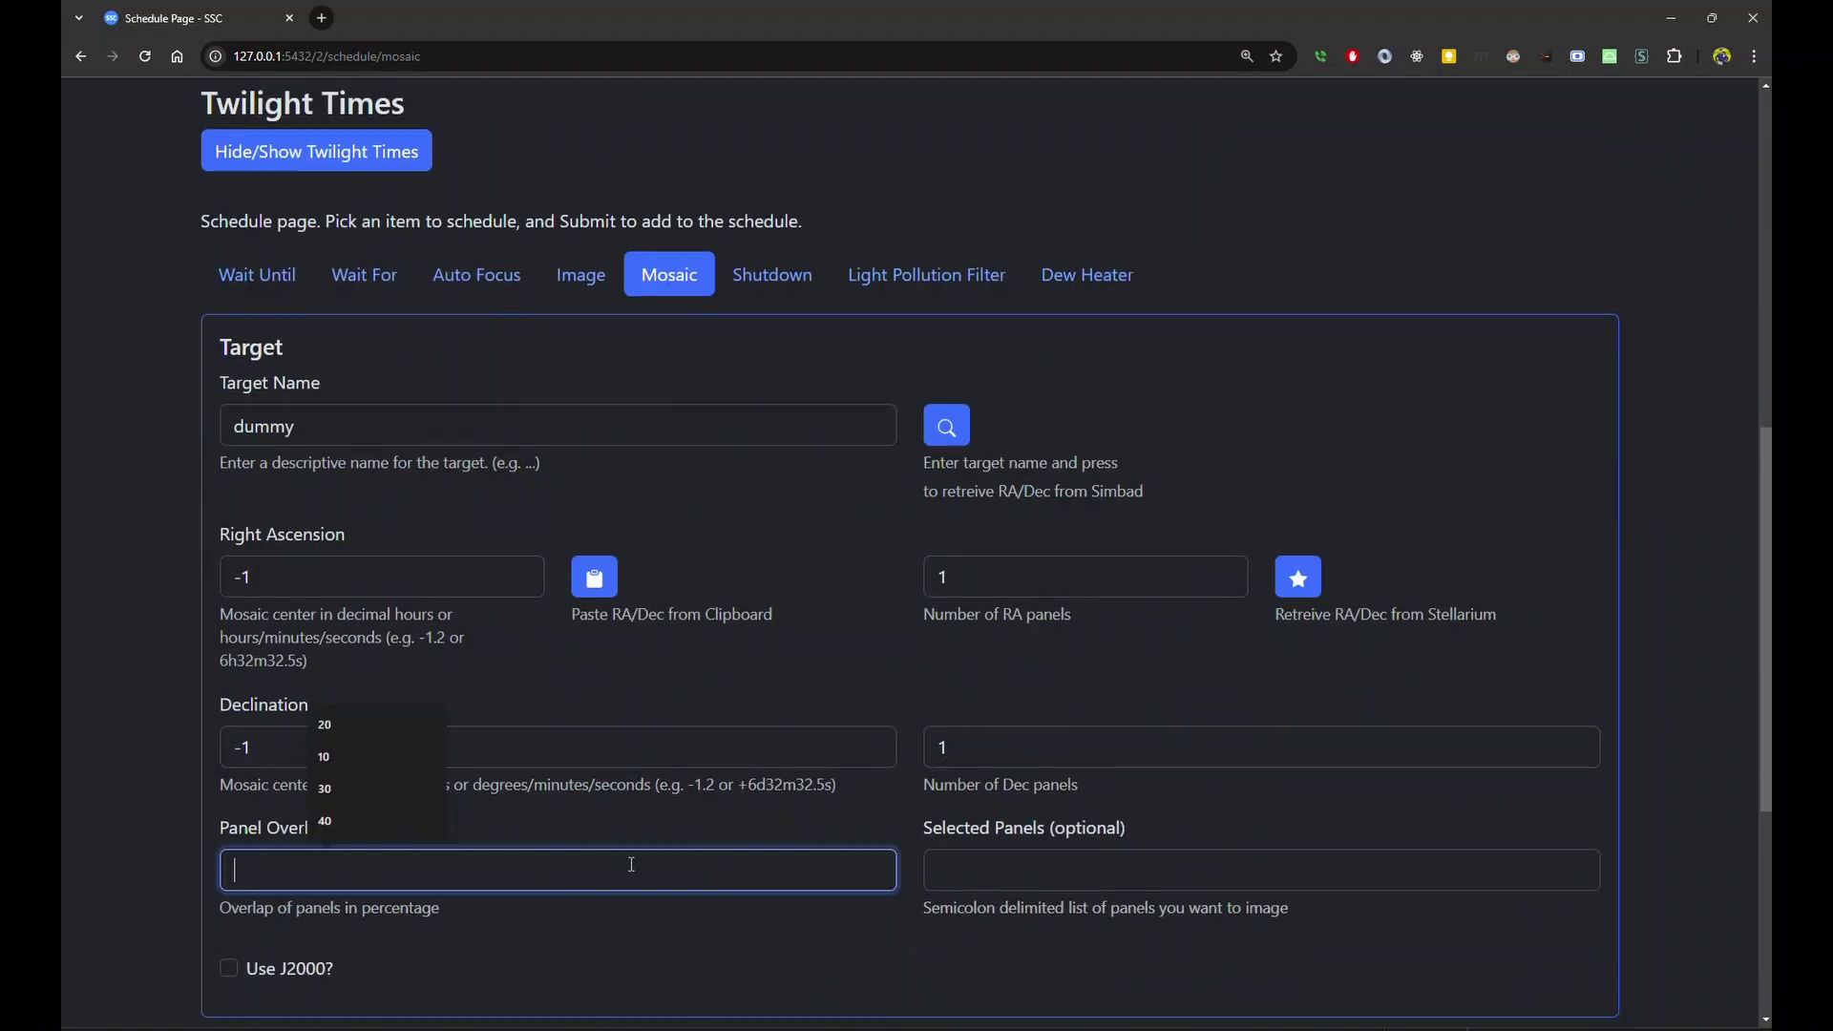
{"action": "type", "text": "20"}
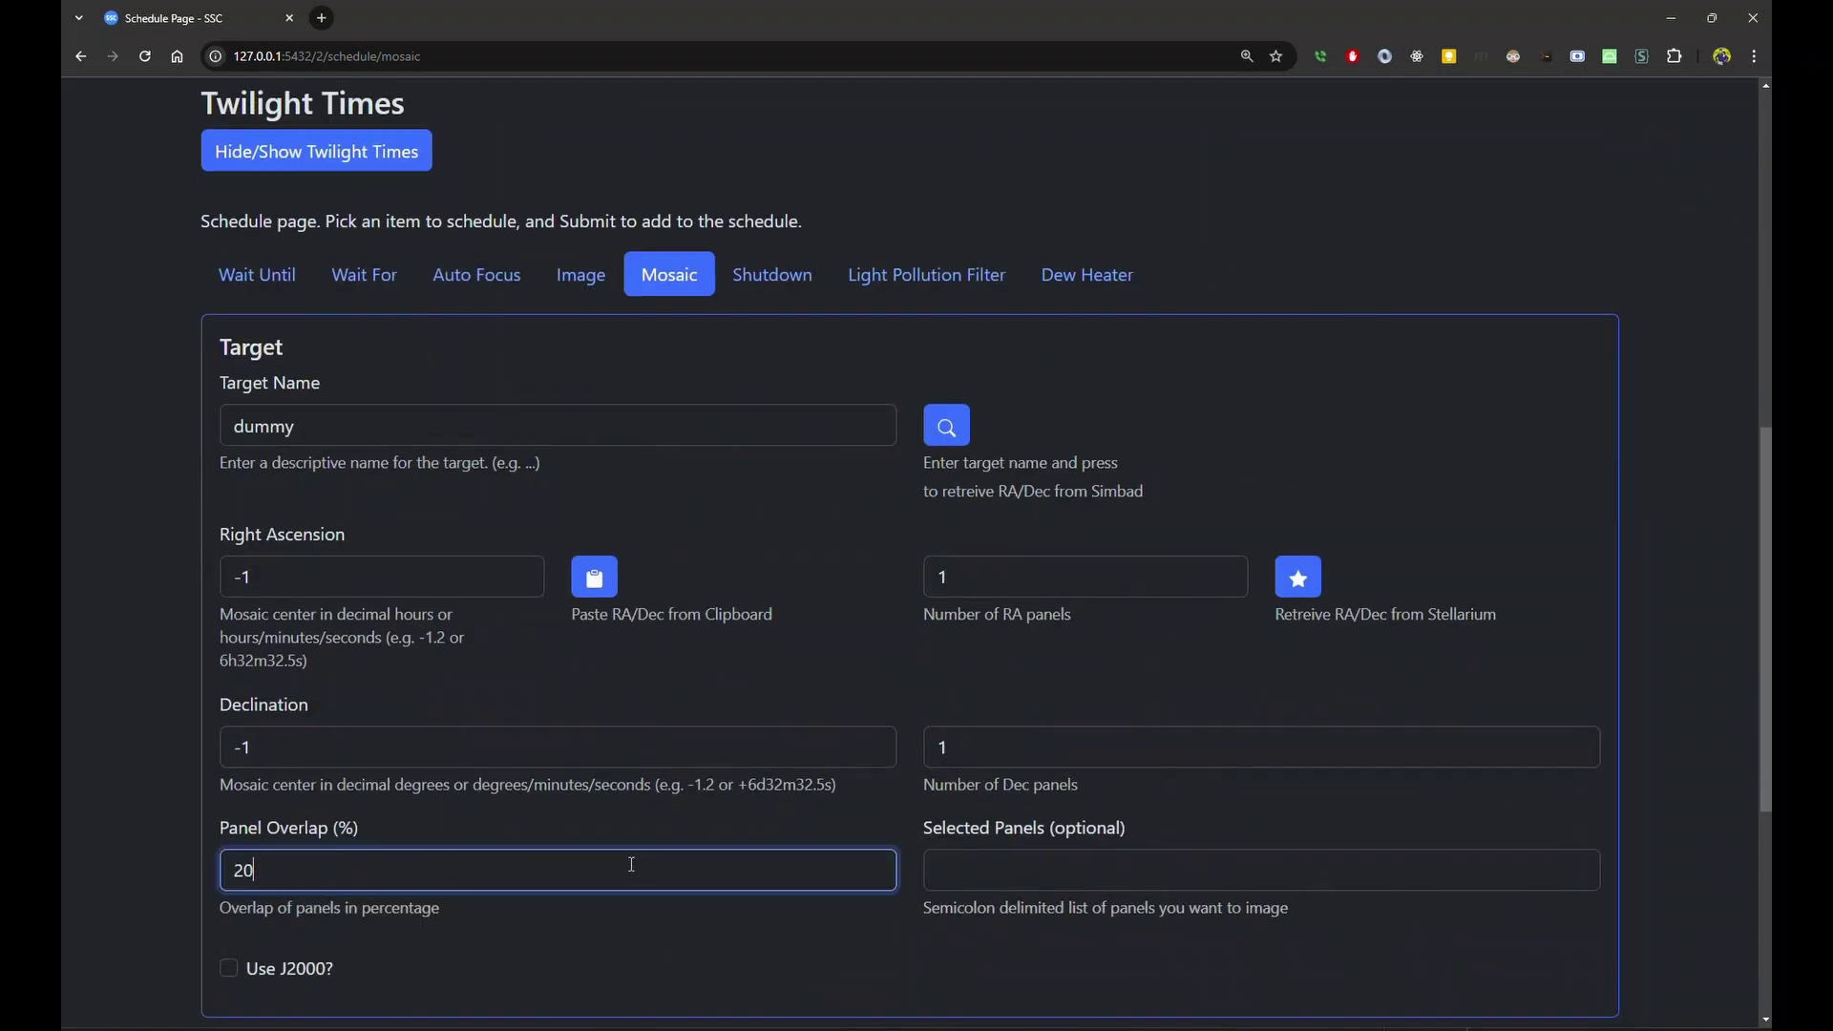
{"action": "key", "text": "Tab"}
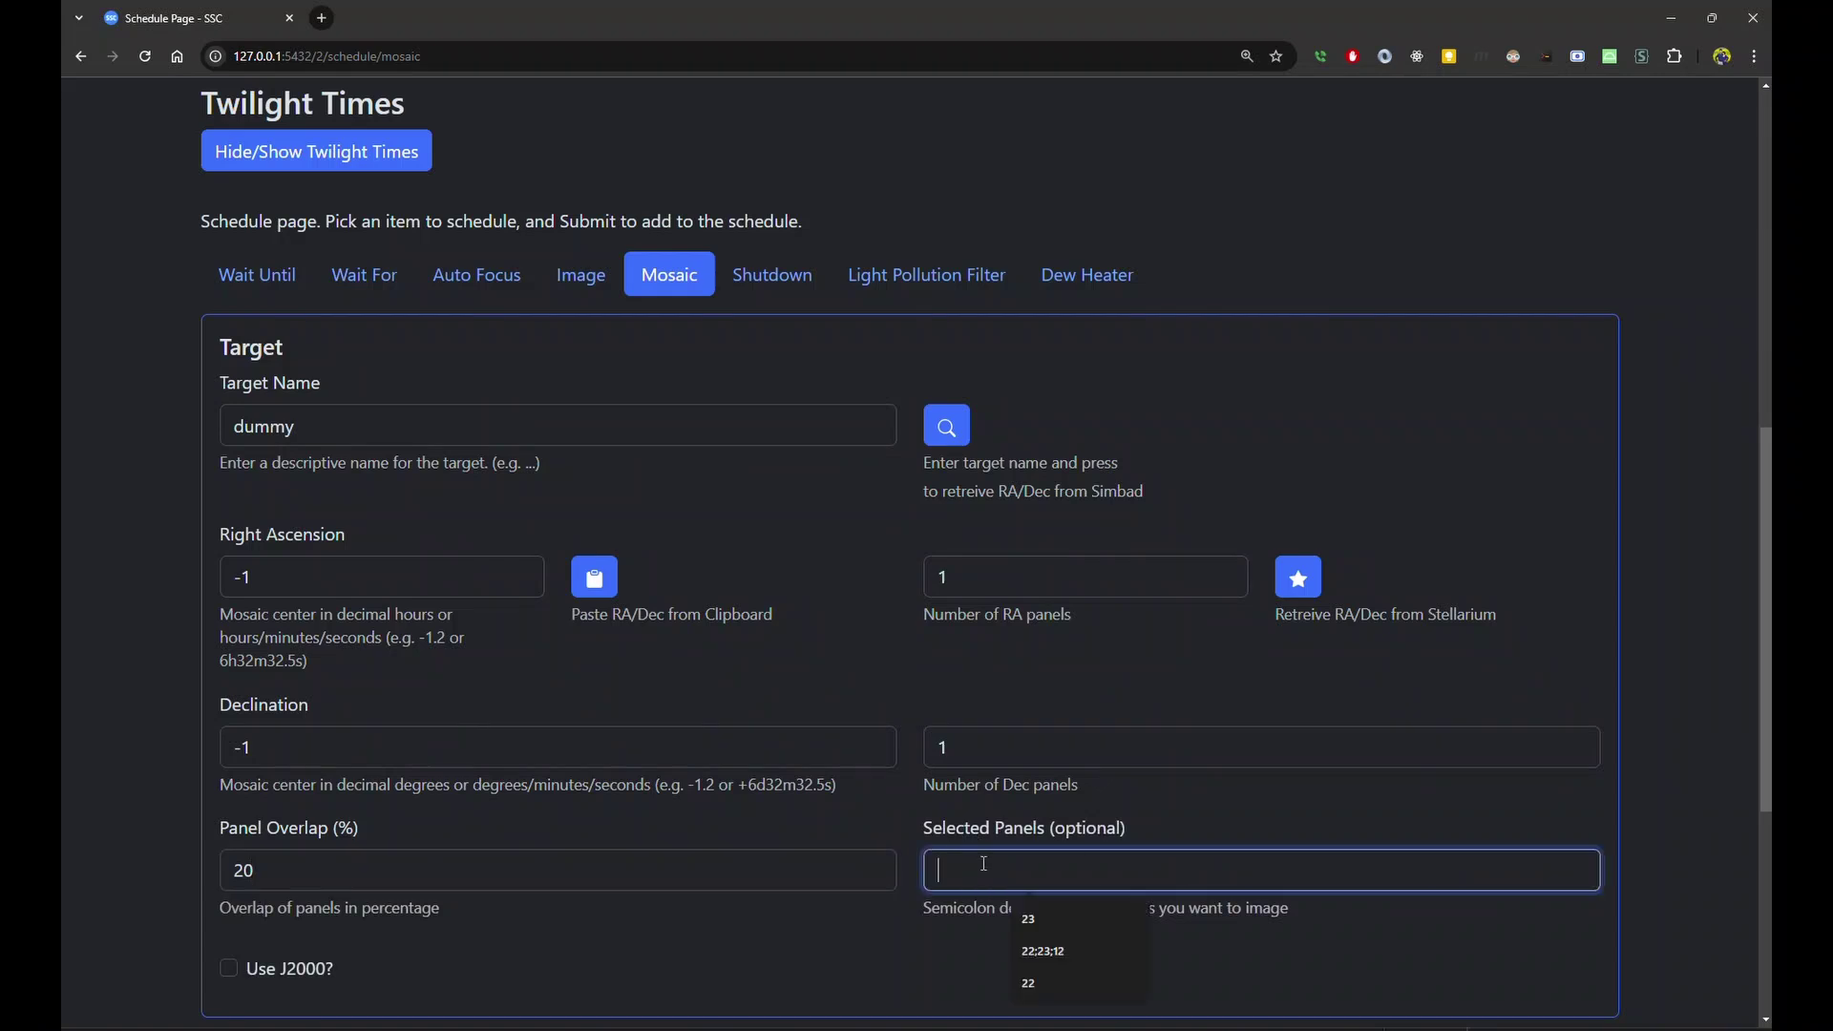
Set the dummy mosaic's total session time to 360 and add the item to the schedule.
{"action": "scroll", "coordinate": [655, 945], "scroll_direction": "down", "scroll_amount": 2}
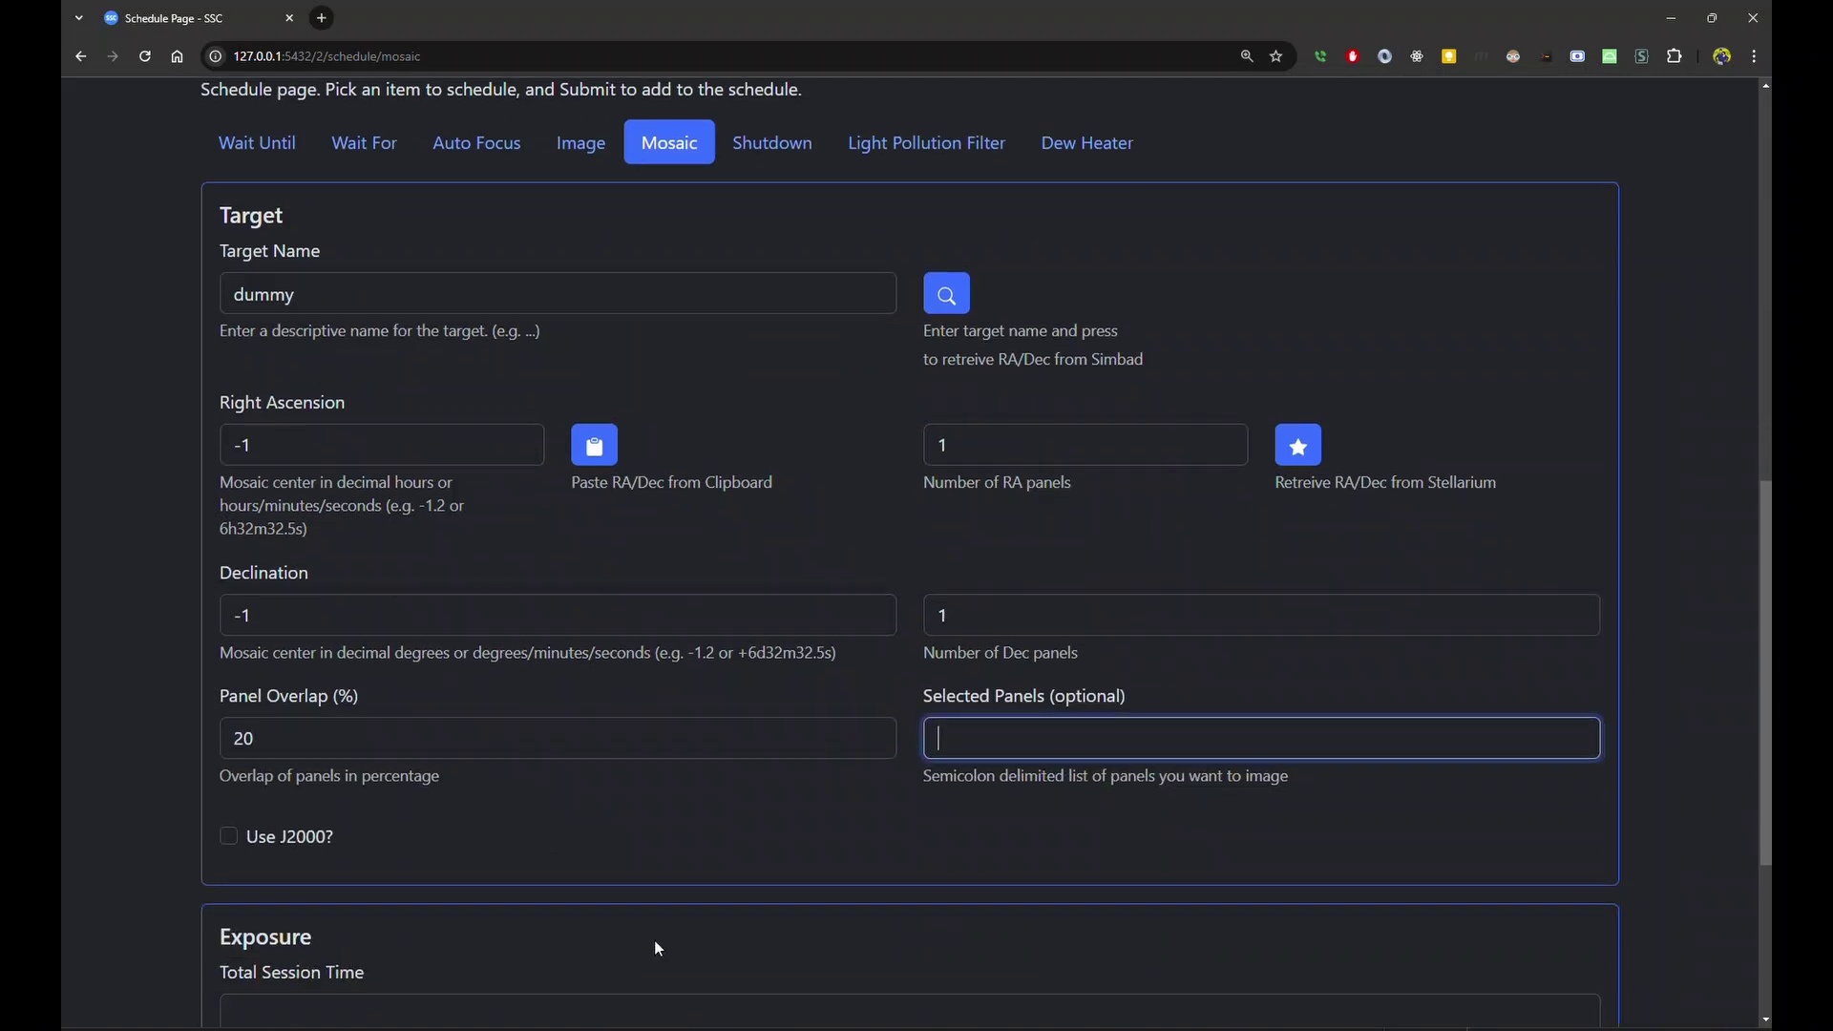
{"action": "left_click", "coordinate": [660, 929]}
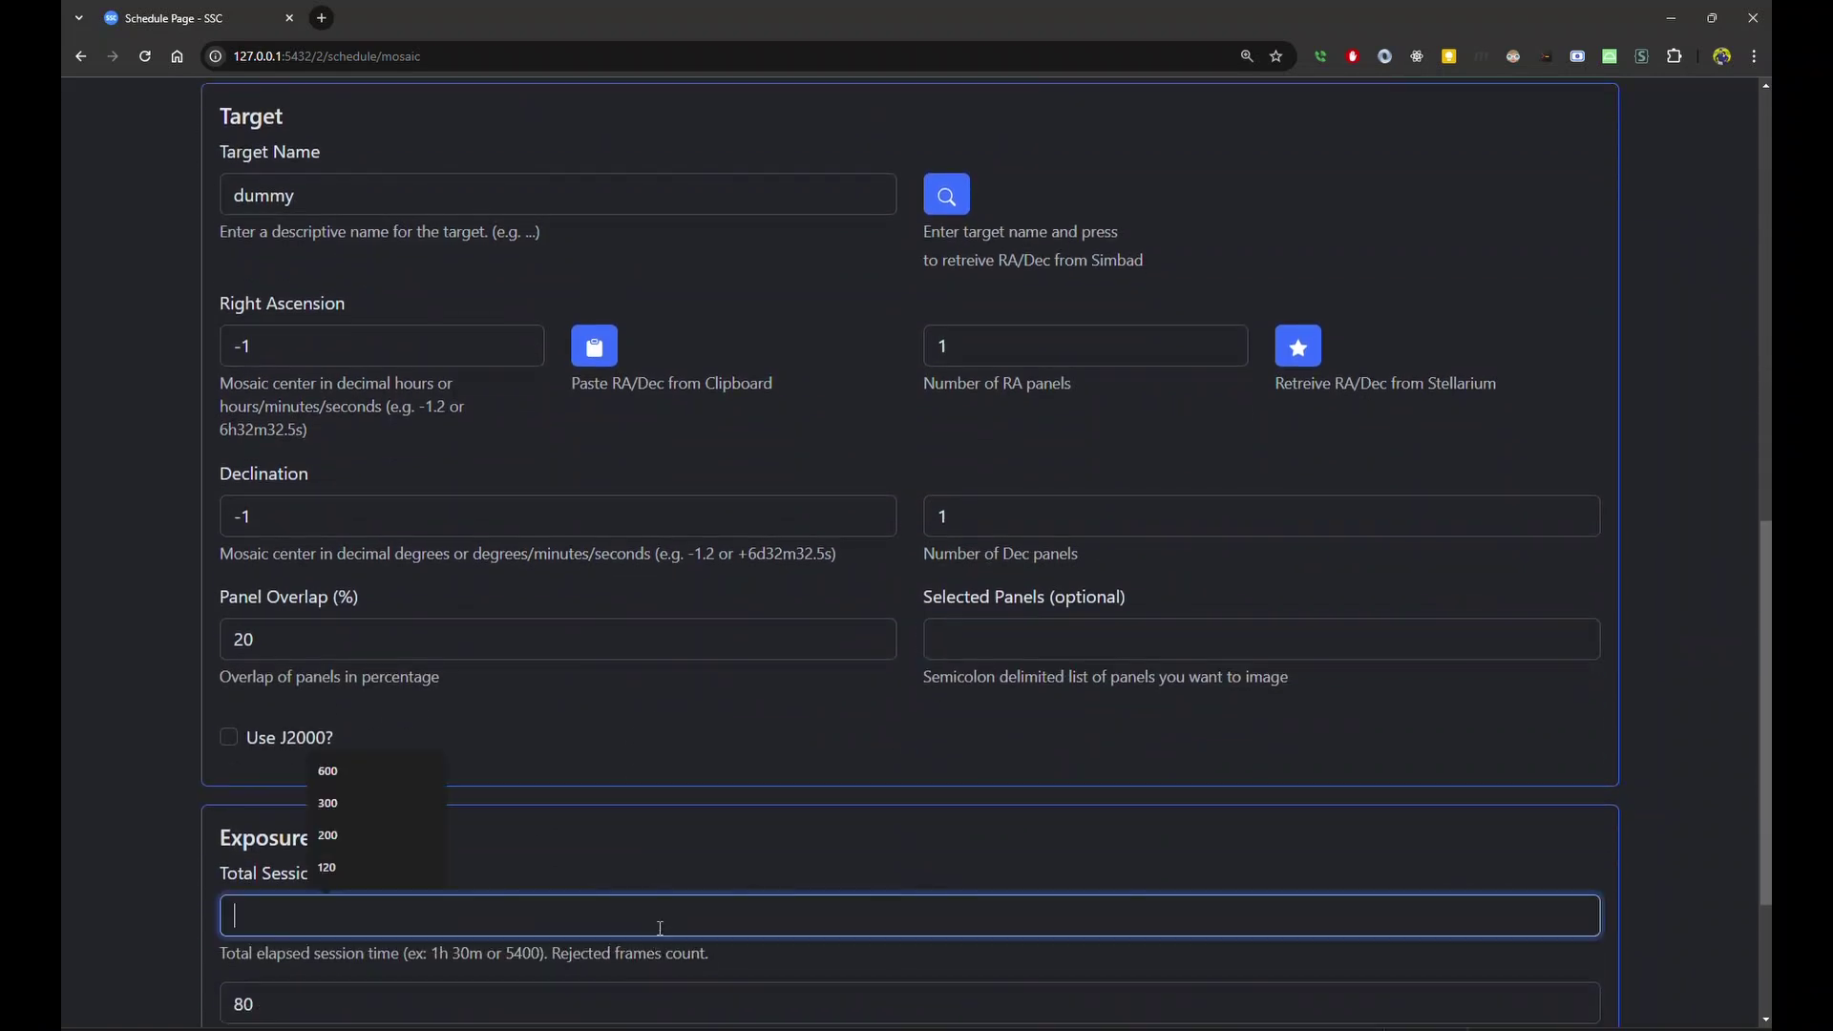
{"action": "type", "text": "360"}
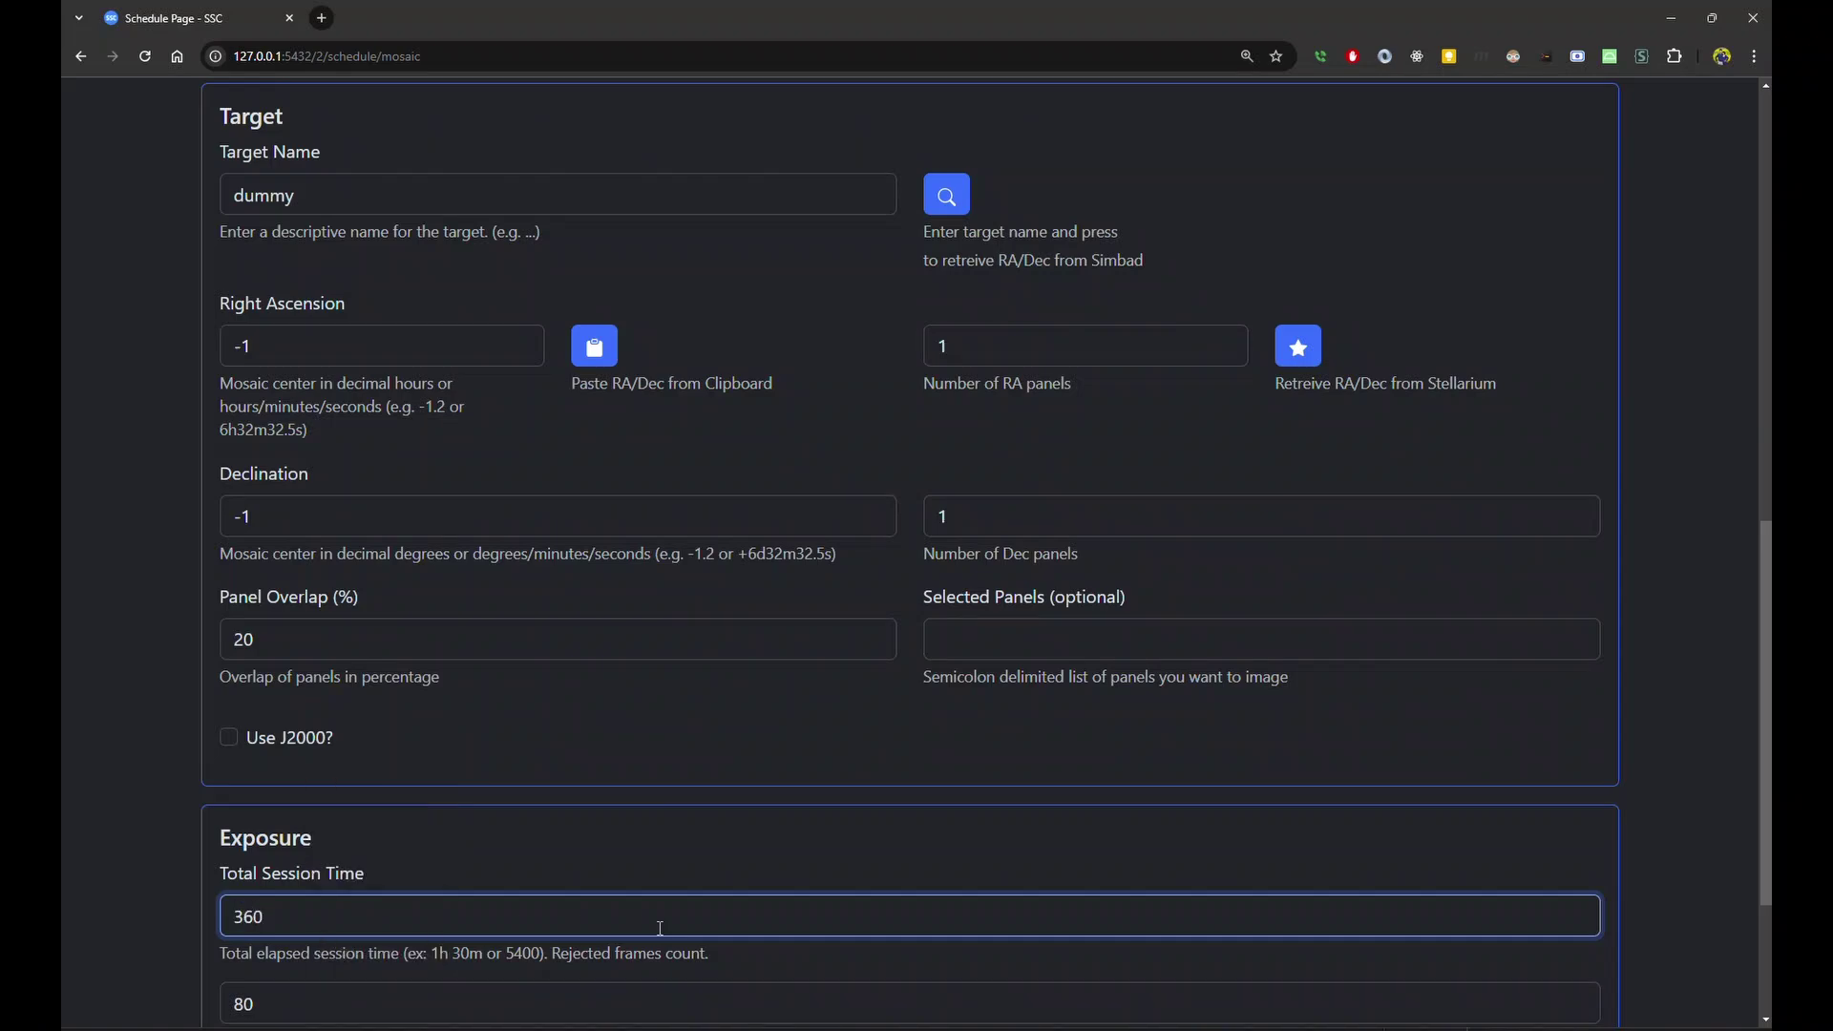
{"action": "scroll", "coordinate": [677, 915], "scroll_direction": "down", "scroll_amount": 2}
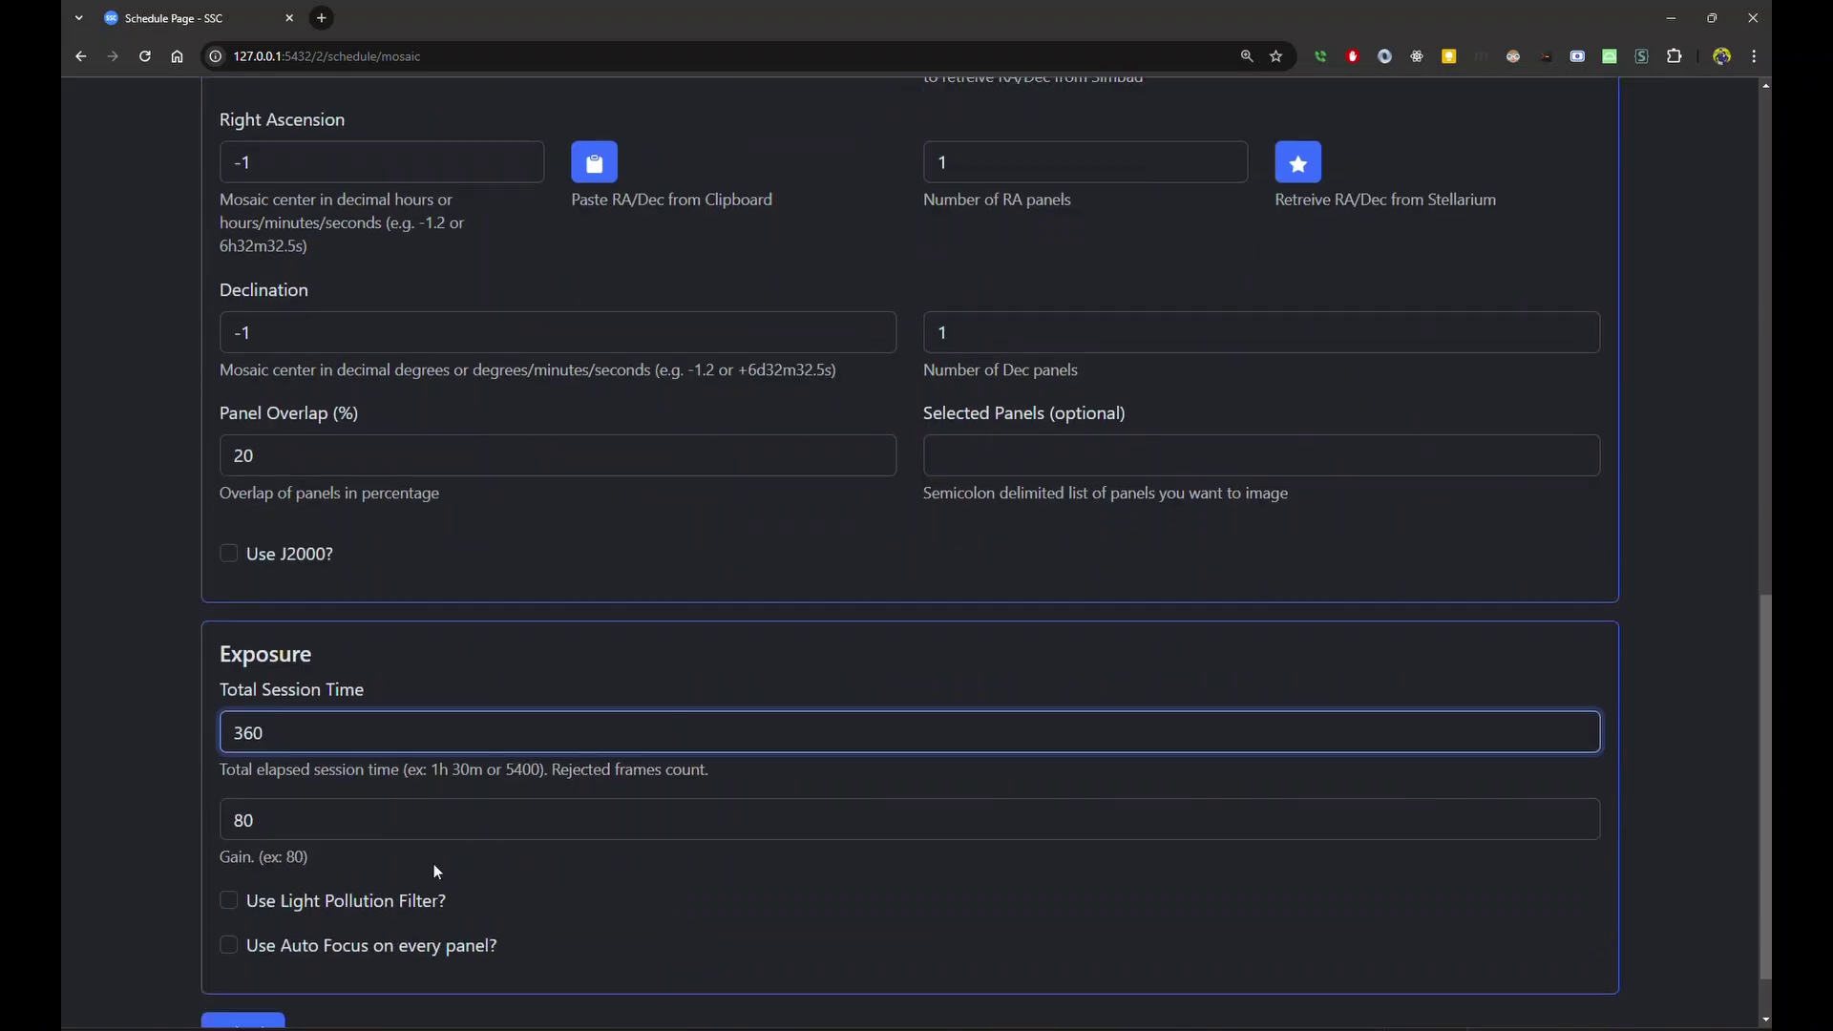
{"action": "scroll", "coordinate": [508, 908], "scroll_direction": "down", "scroll_amount": 1}
{"action": "left_click", "coordinate": [246, 951]}
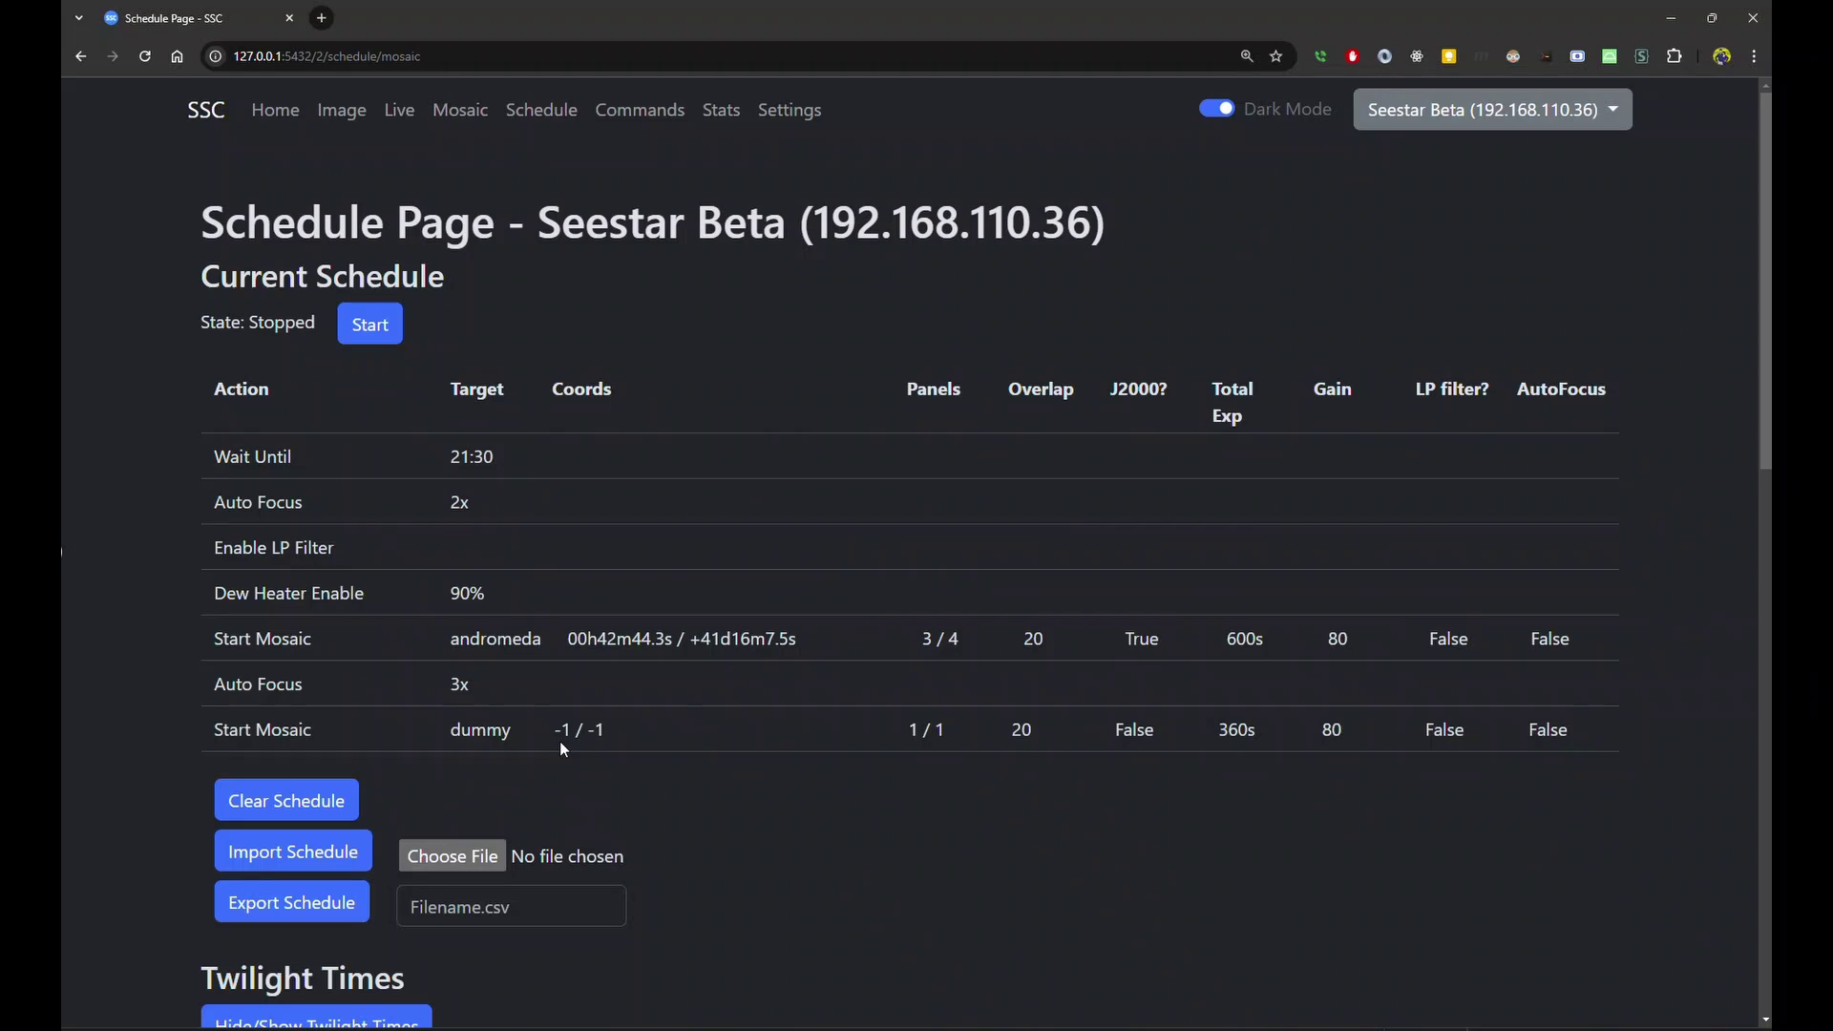
Review the current schedule's items along with the target and exposure settings in the mosaic form.
{"action": "scroll", "coordinate": [736, 827], "scroll_direction": "down", "scroll_amount": 5}
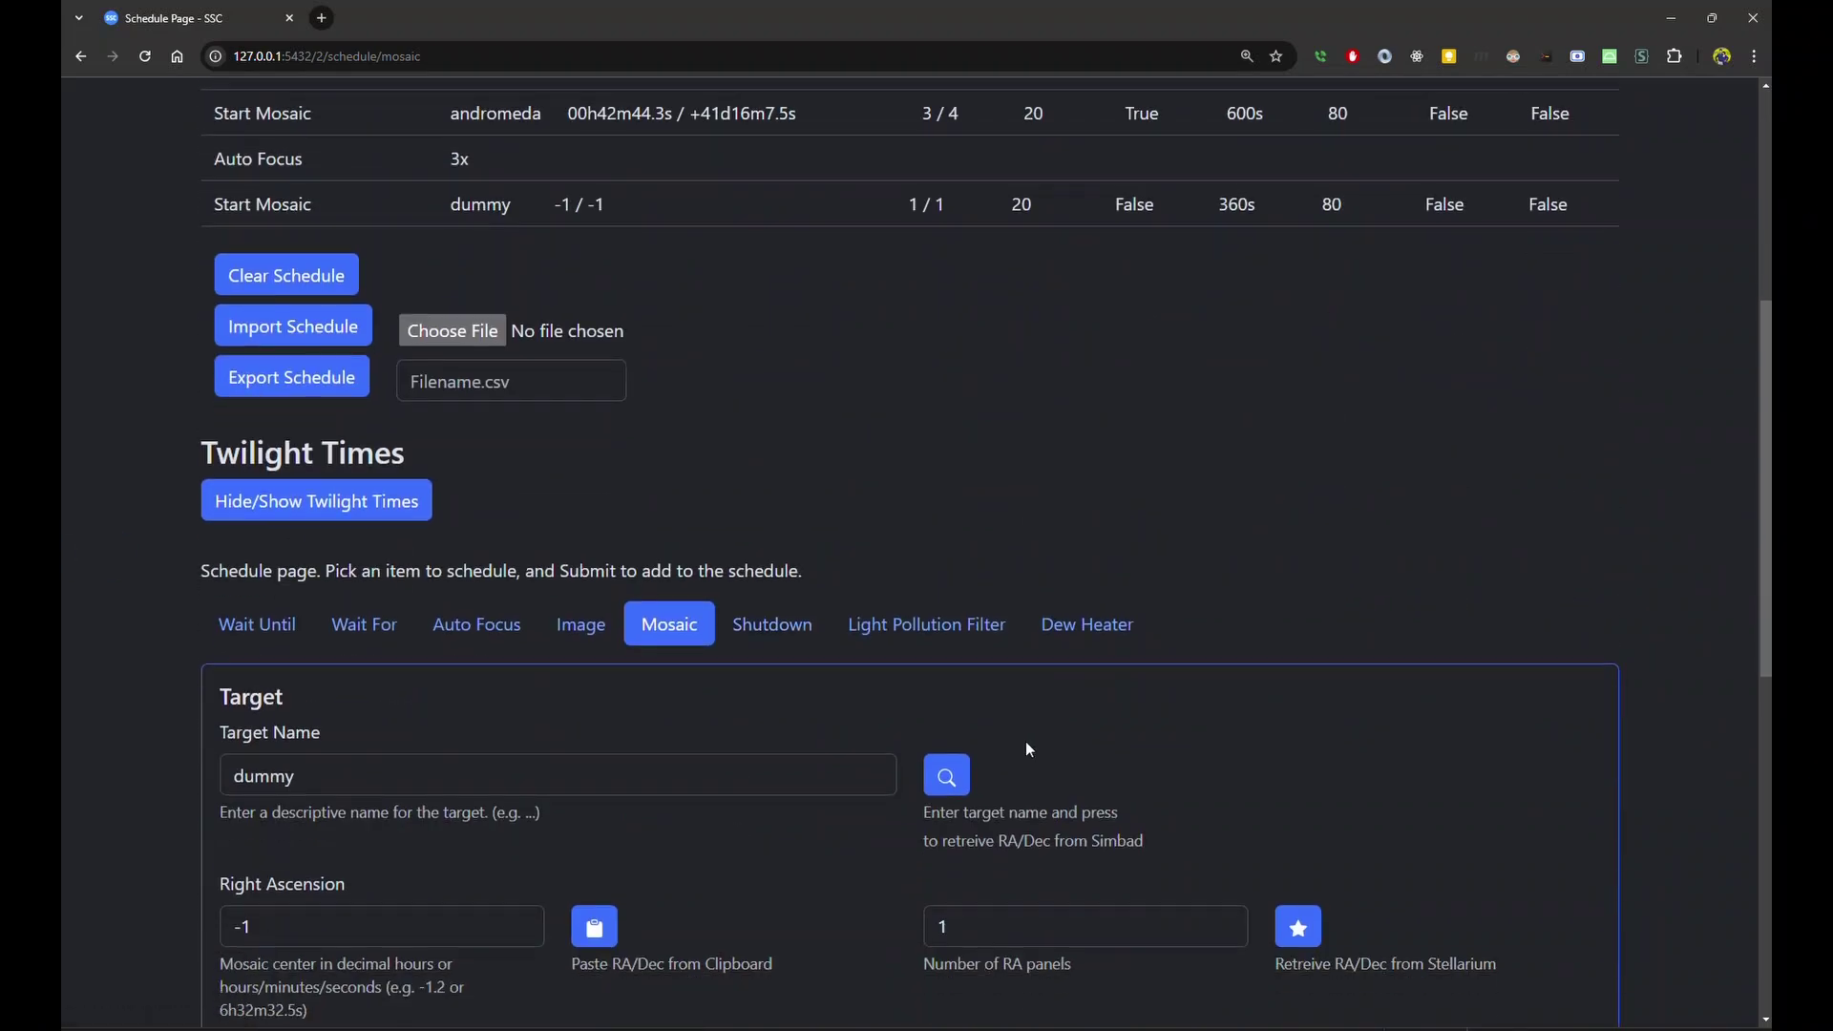
{"action": "scroll", "coordinate": [1027, 747], "scroll_direction": "down", "scroll_amount": 2}
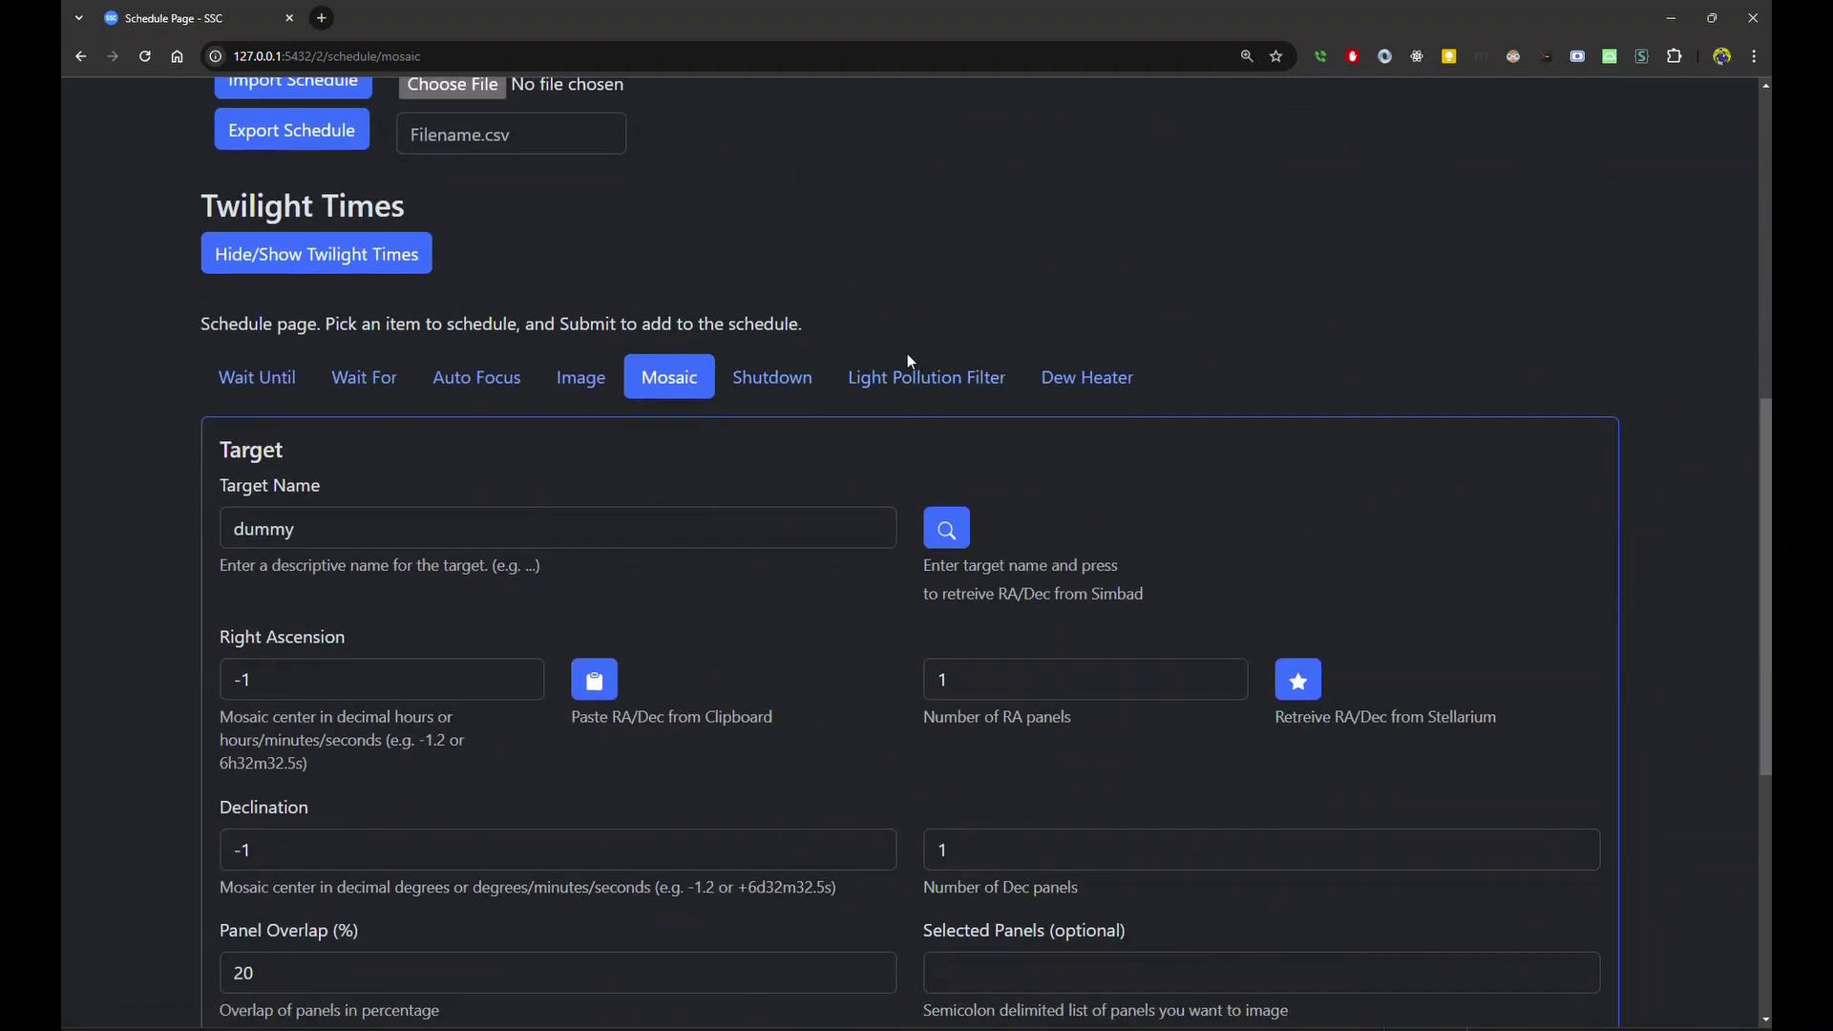
{"action": "scroll", "coordinate": [403, 694], "scroll_direction": "down", "scroll_amount": 3}
{"action": "scroll", "coordinate": [404, 694], "scroll_direction": "up", "scroll_amount": 7}
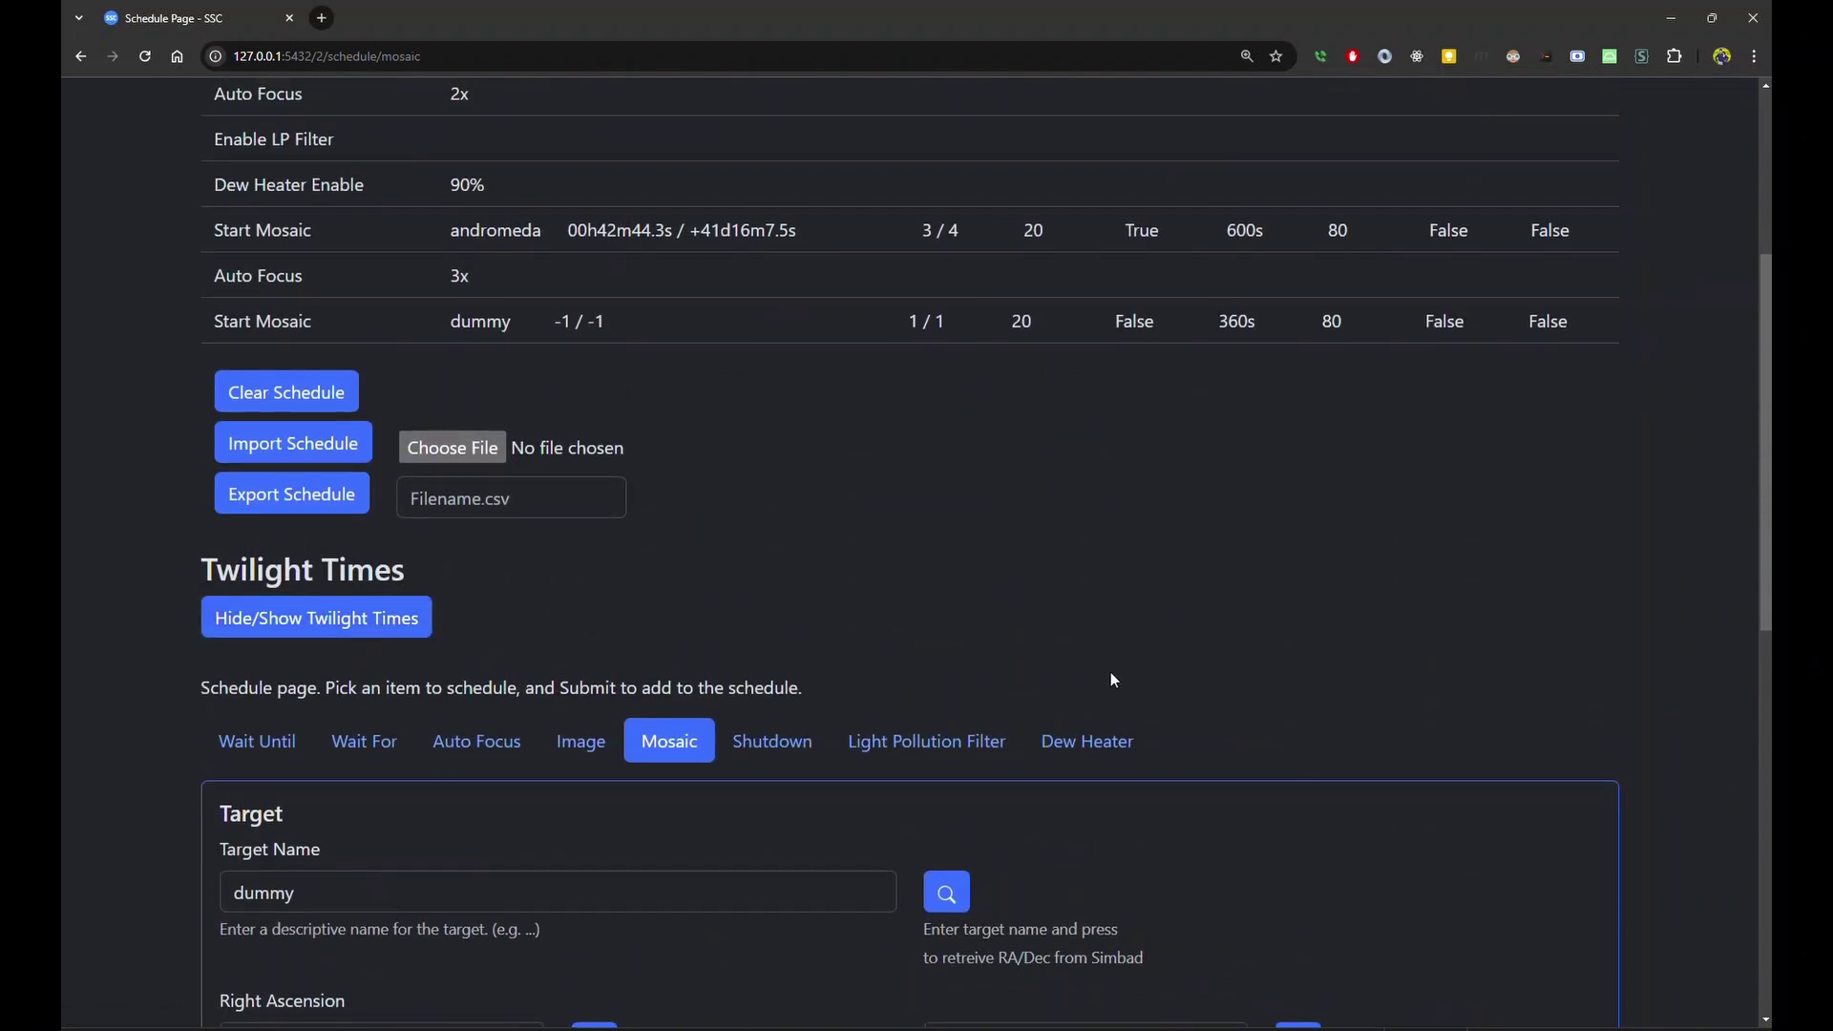
{"action": "scroll", "coordinate": [1113, 679], "scroll_direction": "down", "scroll_amount": 5}
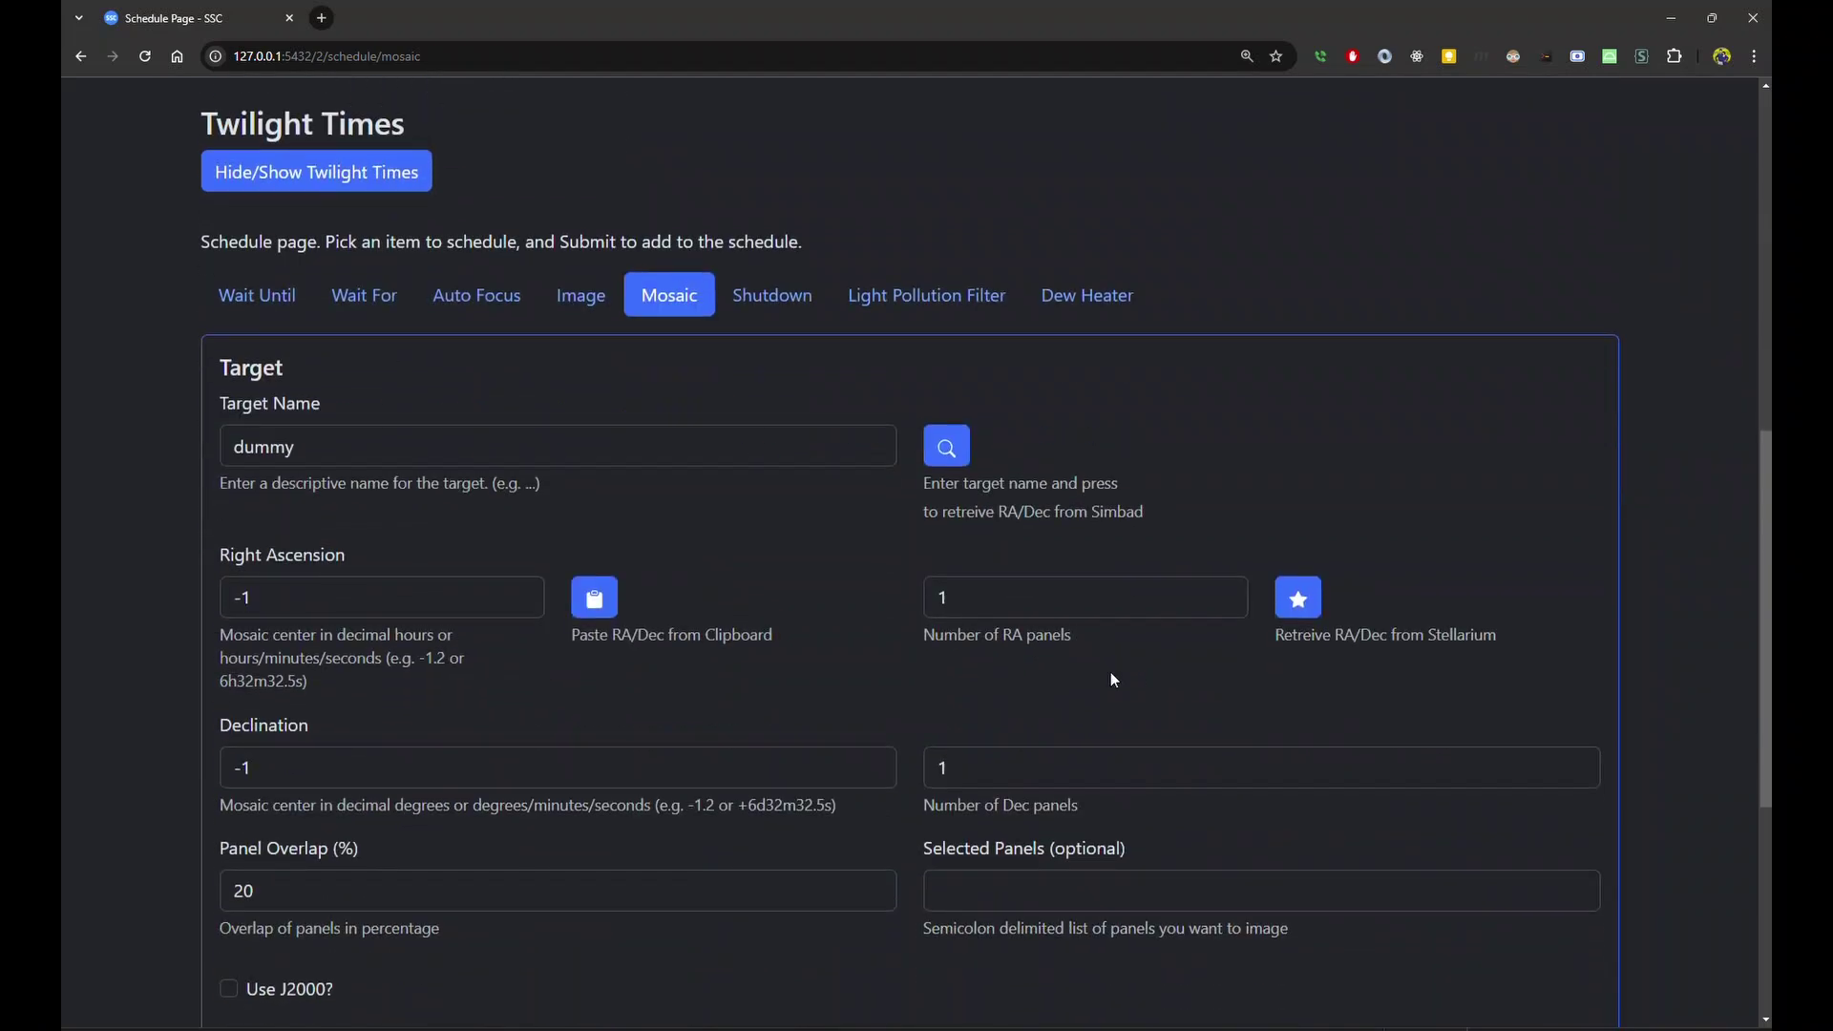
{"action": "scroll", "coordinate": [1113, 680], "scroll_direction": "down", "scroll_amount": 2}
{"action": "scroll", "coordinate": [1113, 680], "scroll_direction": "up", "scroll_amount": 3}
{"action": "scroll", "coordinate": [1113, 680], "scroll_direction": "up", "scroll_amount": 2}
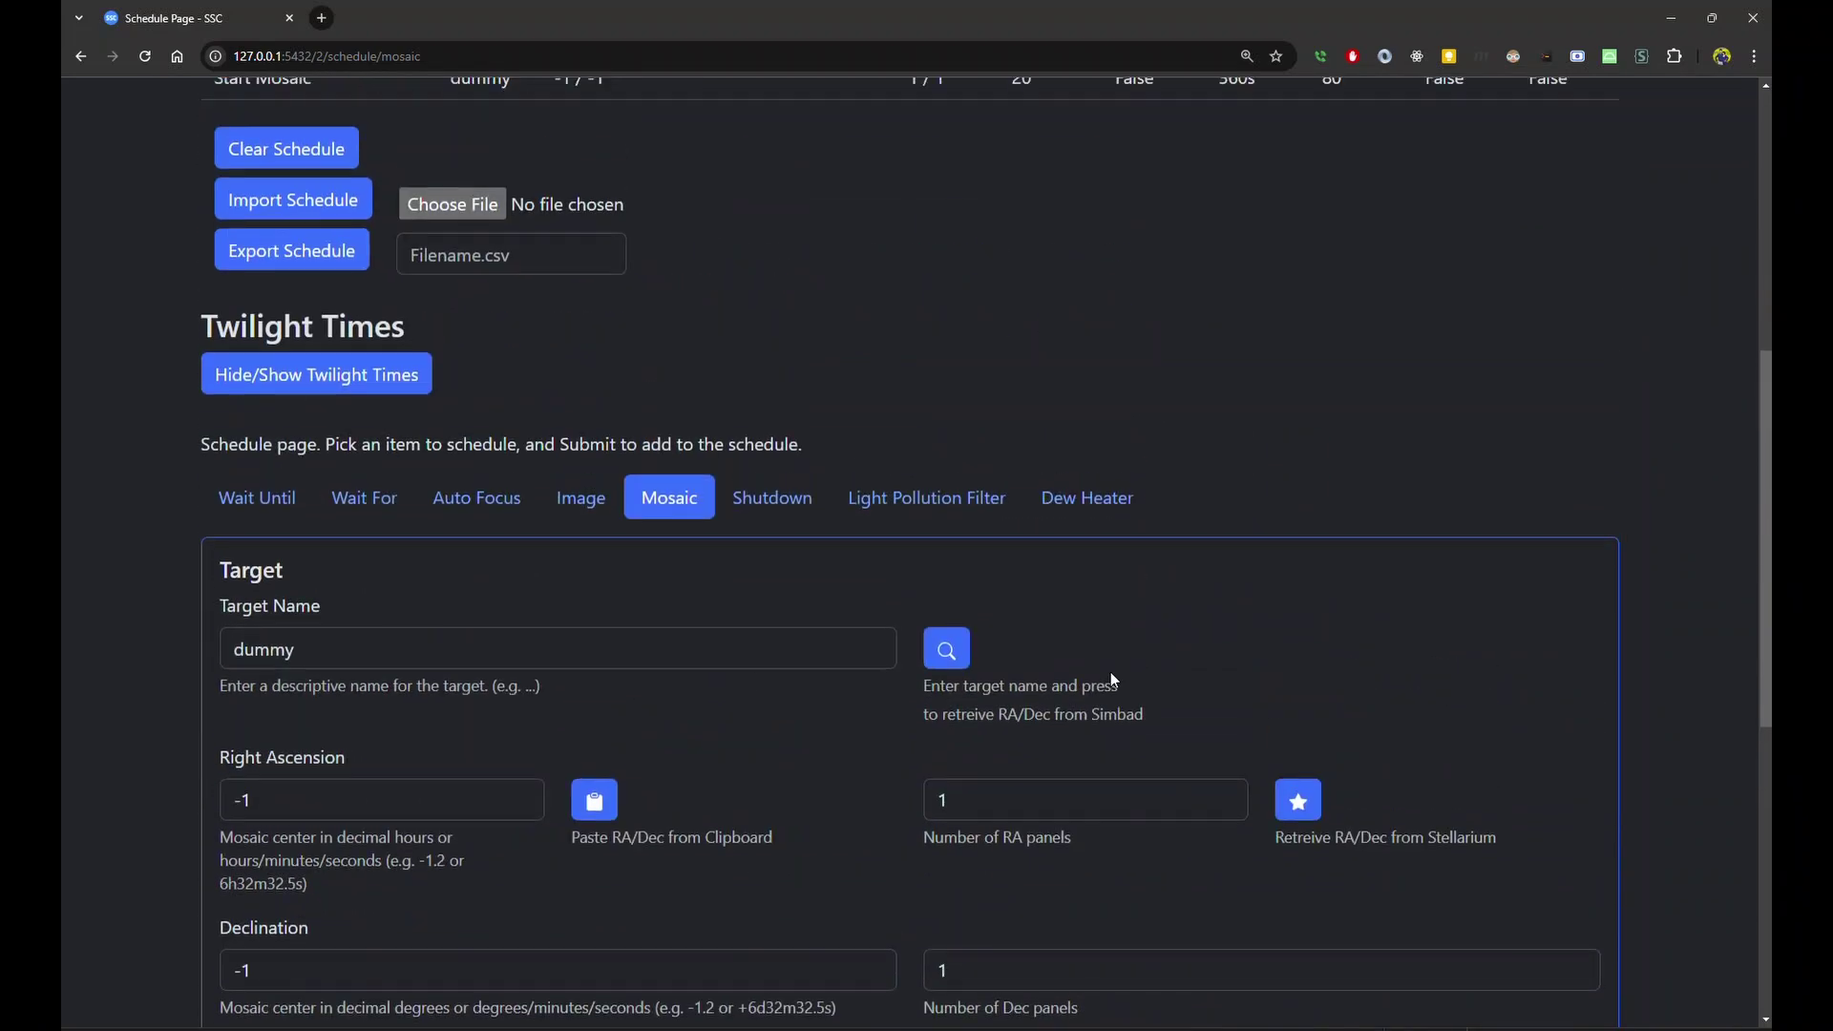
{"action": "scroll", "coordinate": [1111, 677], "scroll_direction": "up", "scroll_amount": 3}
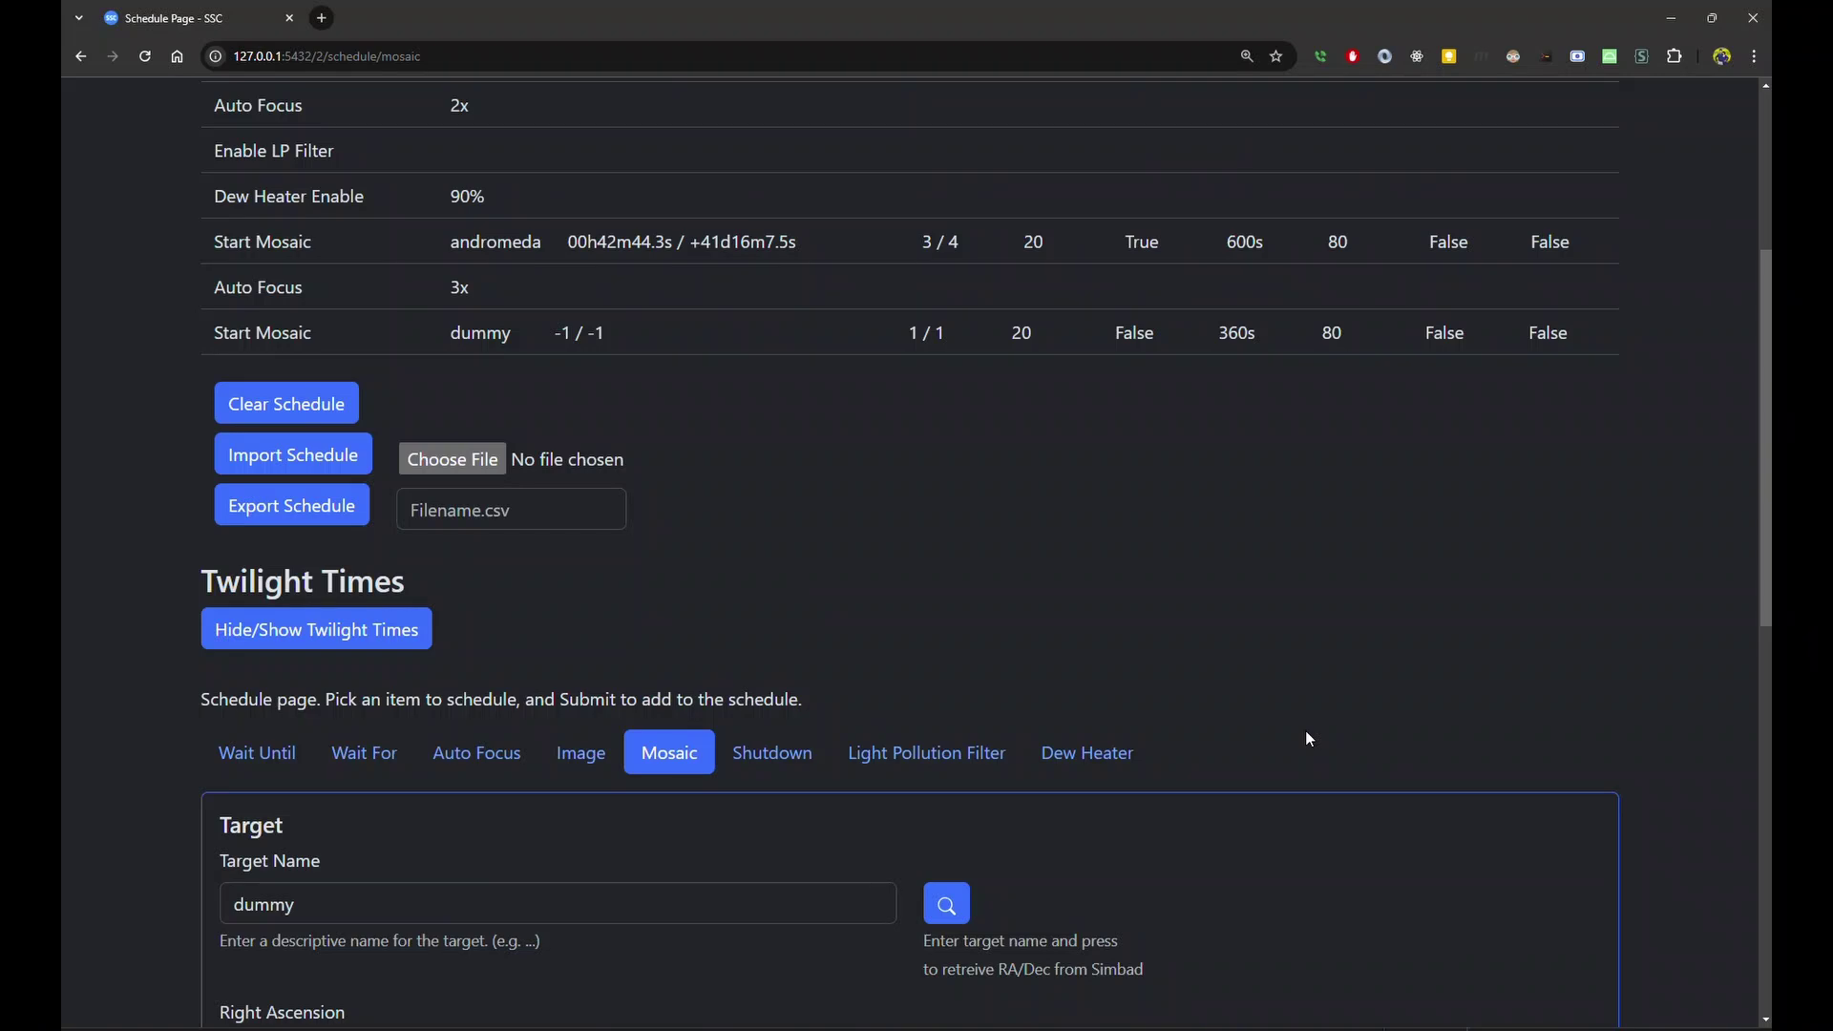
{"action": "scroll", "coordinate": [1198, 584], "scroll_direction": "down", "scroll_amount": 6}
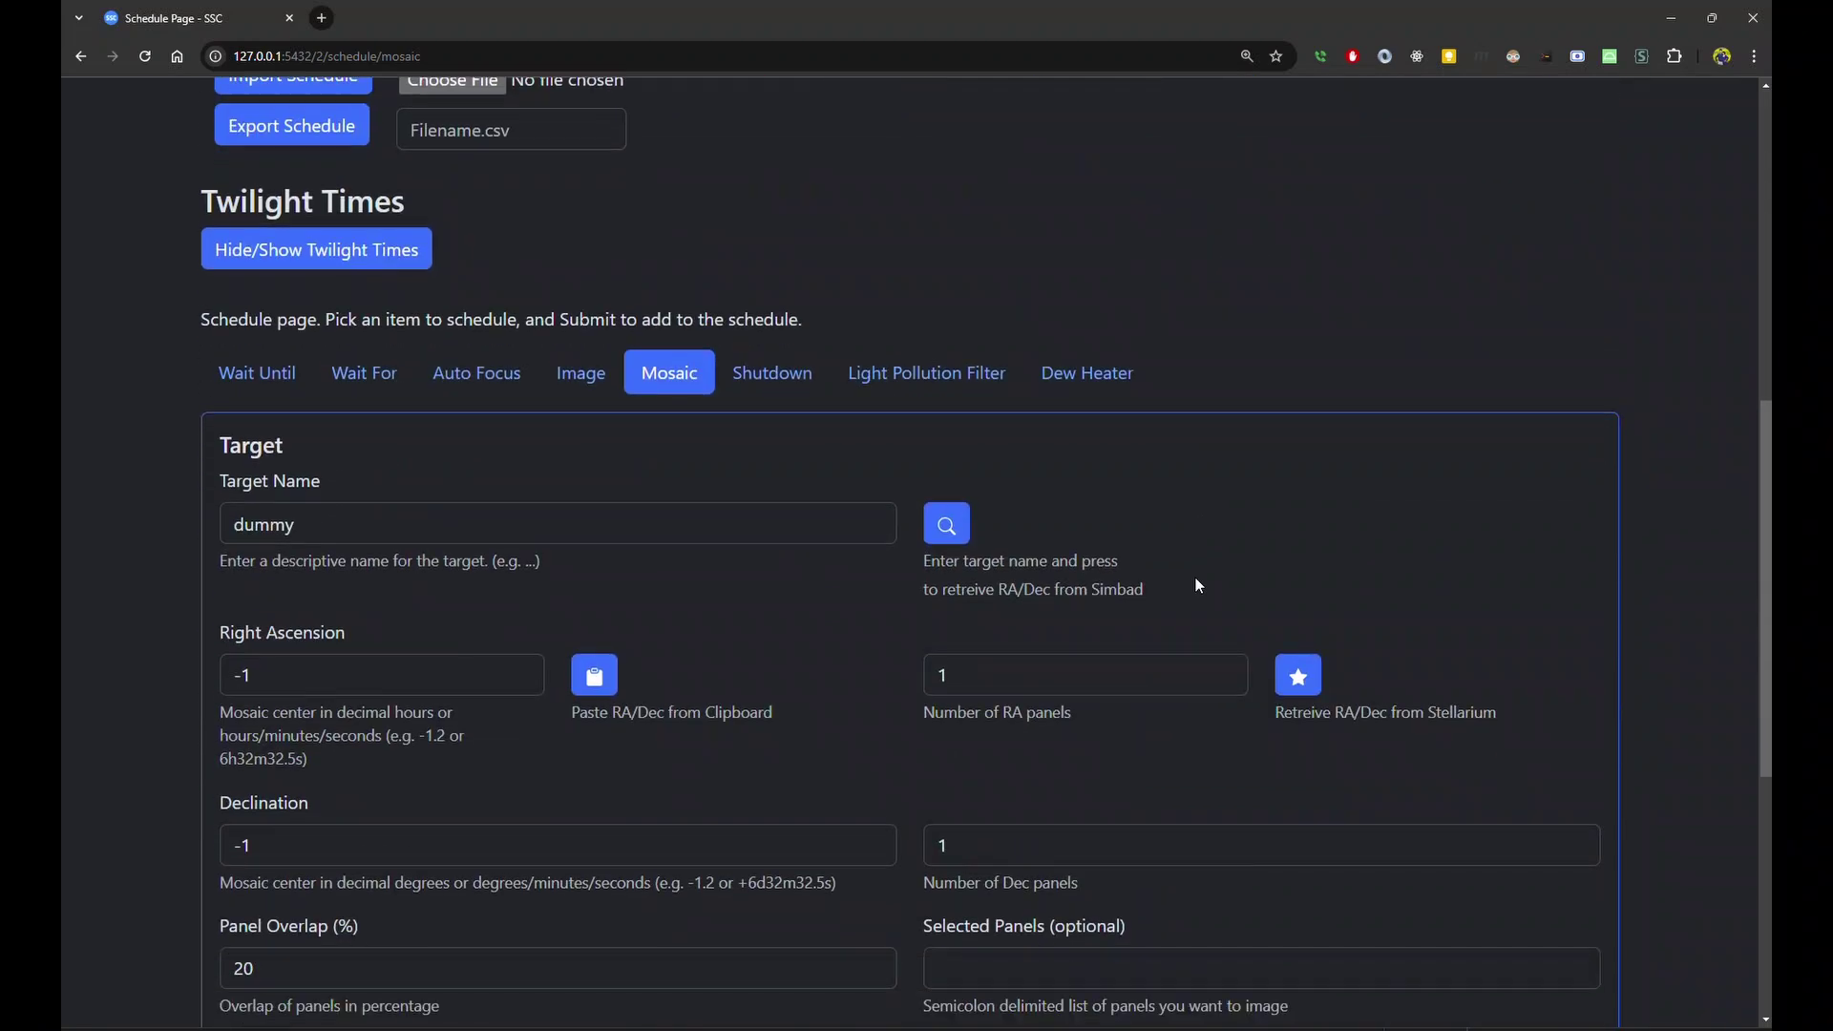
{"action": "scroll", "coordinate": [1199, 585], "scroll_direction": "down", "scroll_amount": 4}
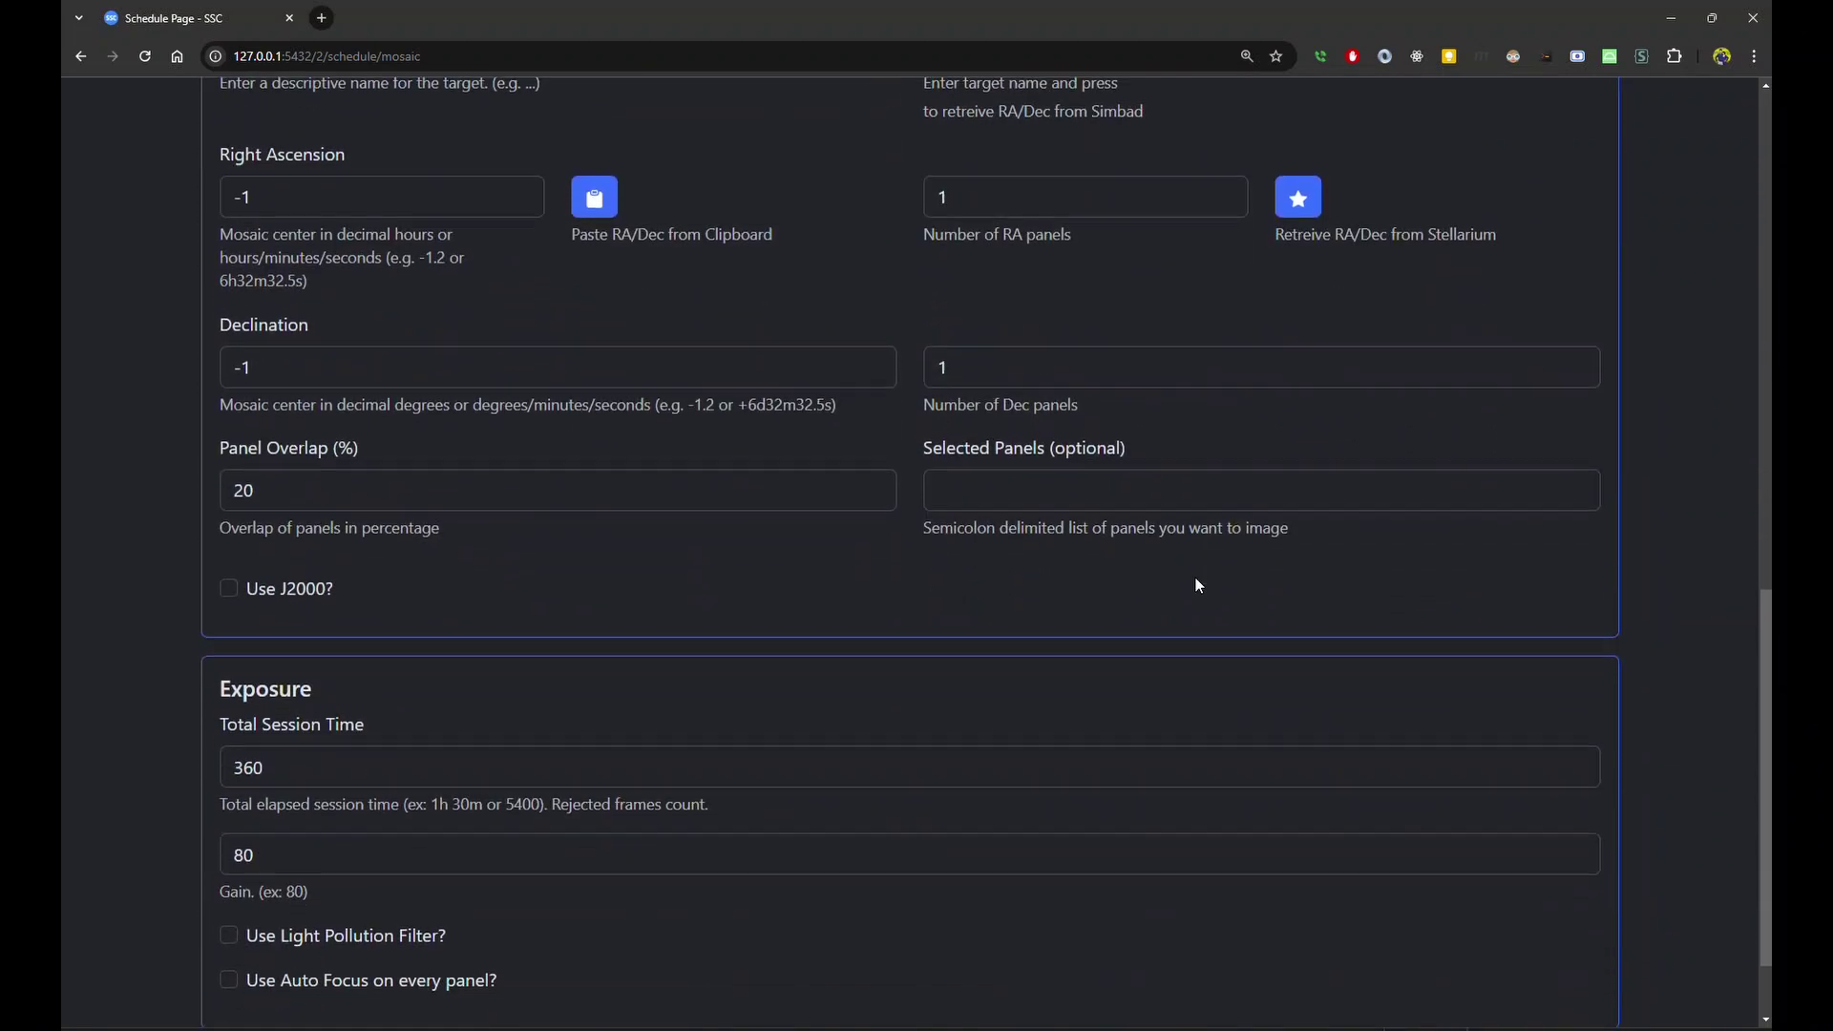
{"action": "left_click", "coordinate": [245, 953]}
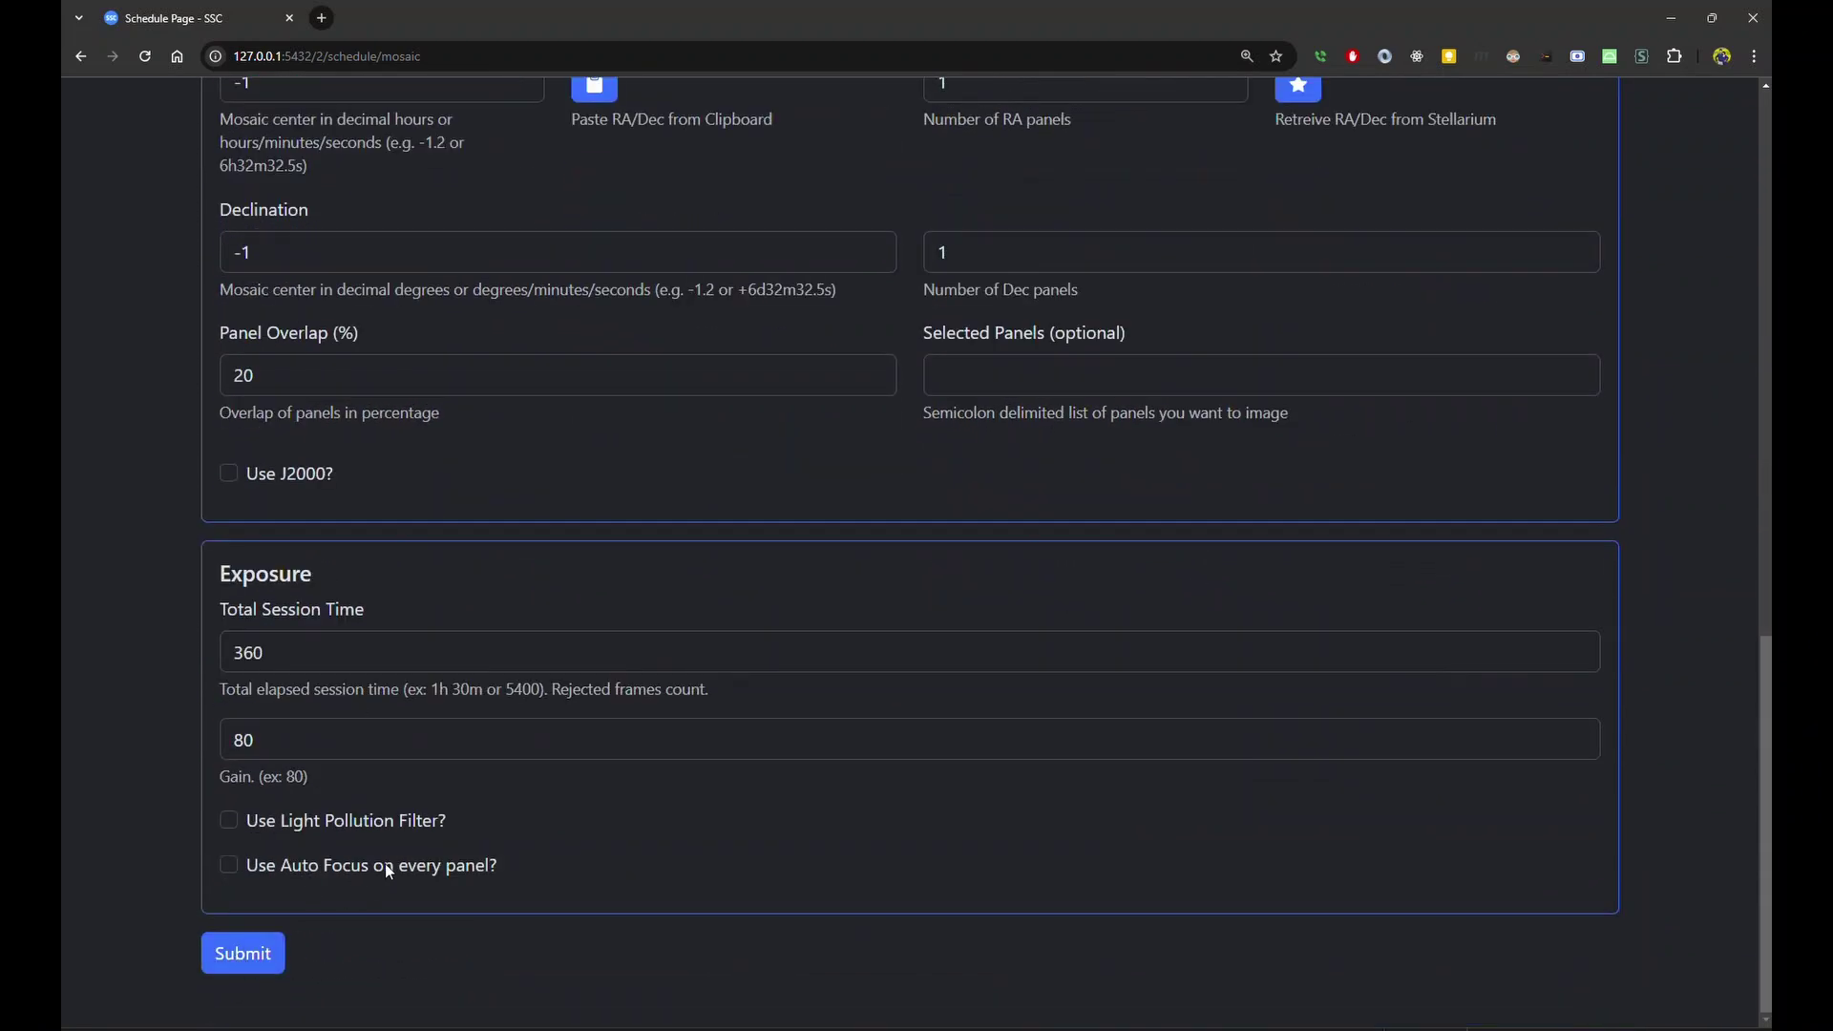
{"action": "scroll", "coordinate": [387, 863], "scroll_direction": "up", "scroll_amount": 6}
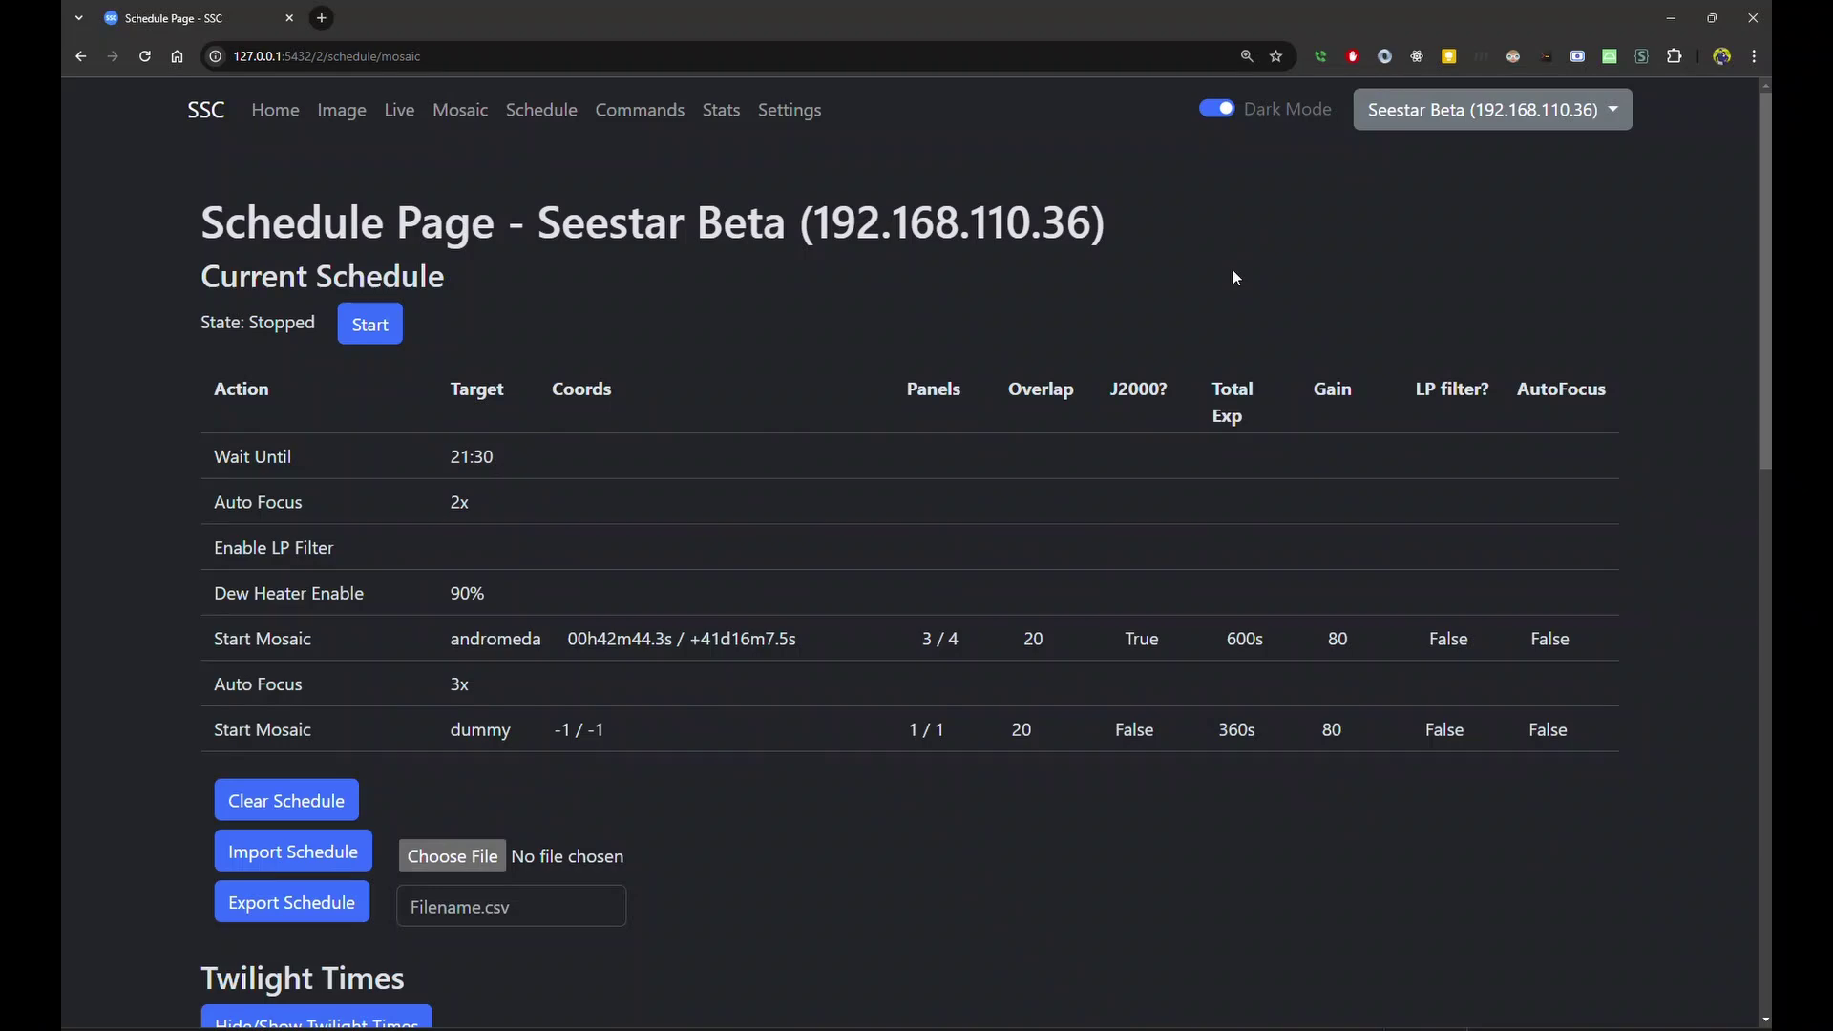
{"action": "scroll", "coordinate": [1284, 513], "scroll_direction": "down", "scroll_amount": 2}
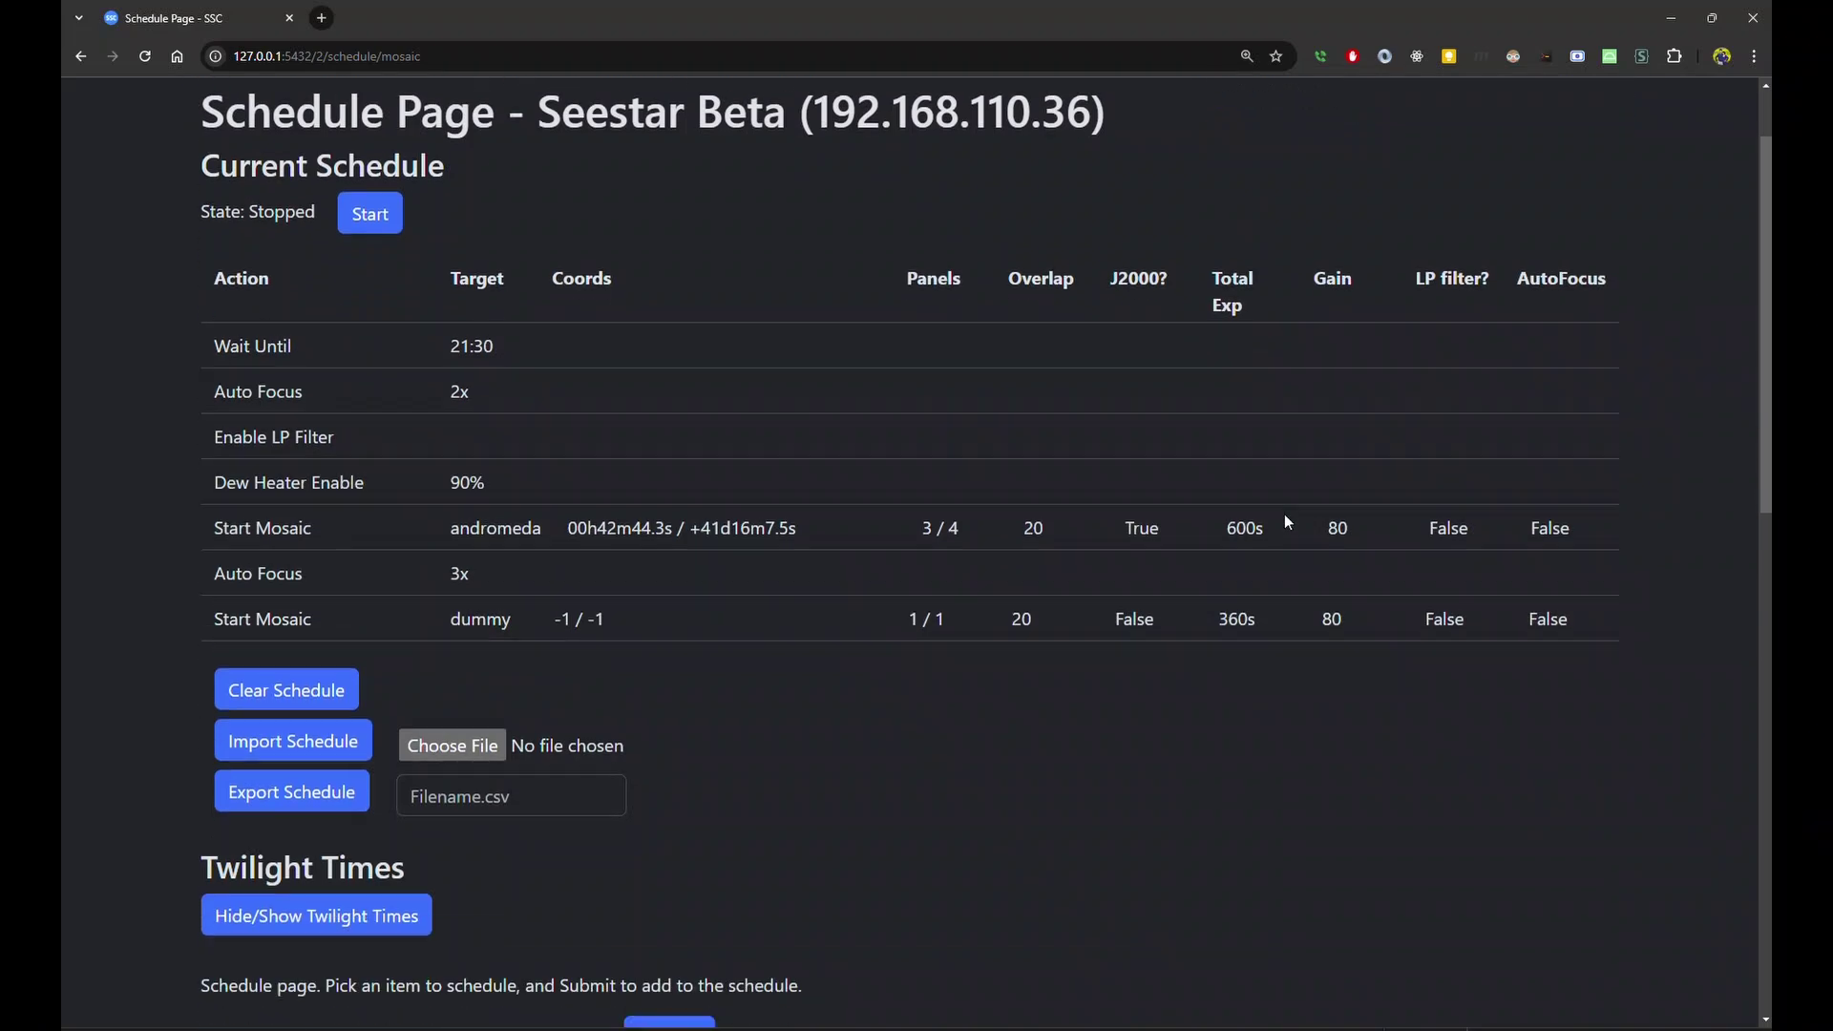
{"action": "scroll", "coordinate": [1285, 513], "scroll_direction": "up", "scroll_amount": 2}
{"action": "scroll", "coordinate": [1285, 513], "scroll_direction": "down", "scroll_amount": 1}
{"action": "scroll", "coordinate": [1285, 521], "scroll_direction": "down", "scroll_amount": 2}
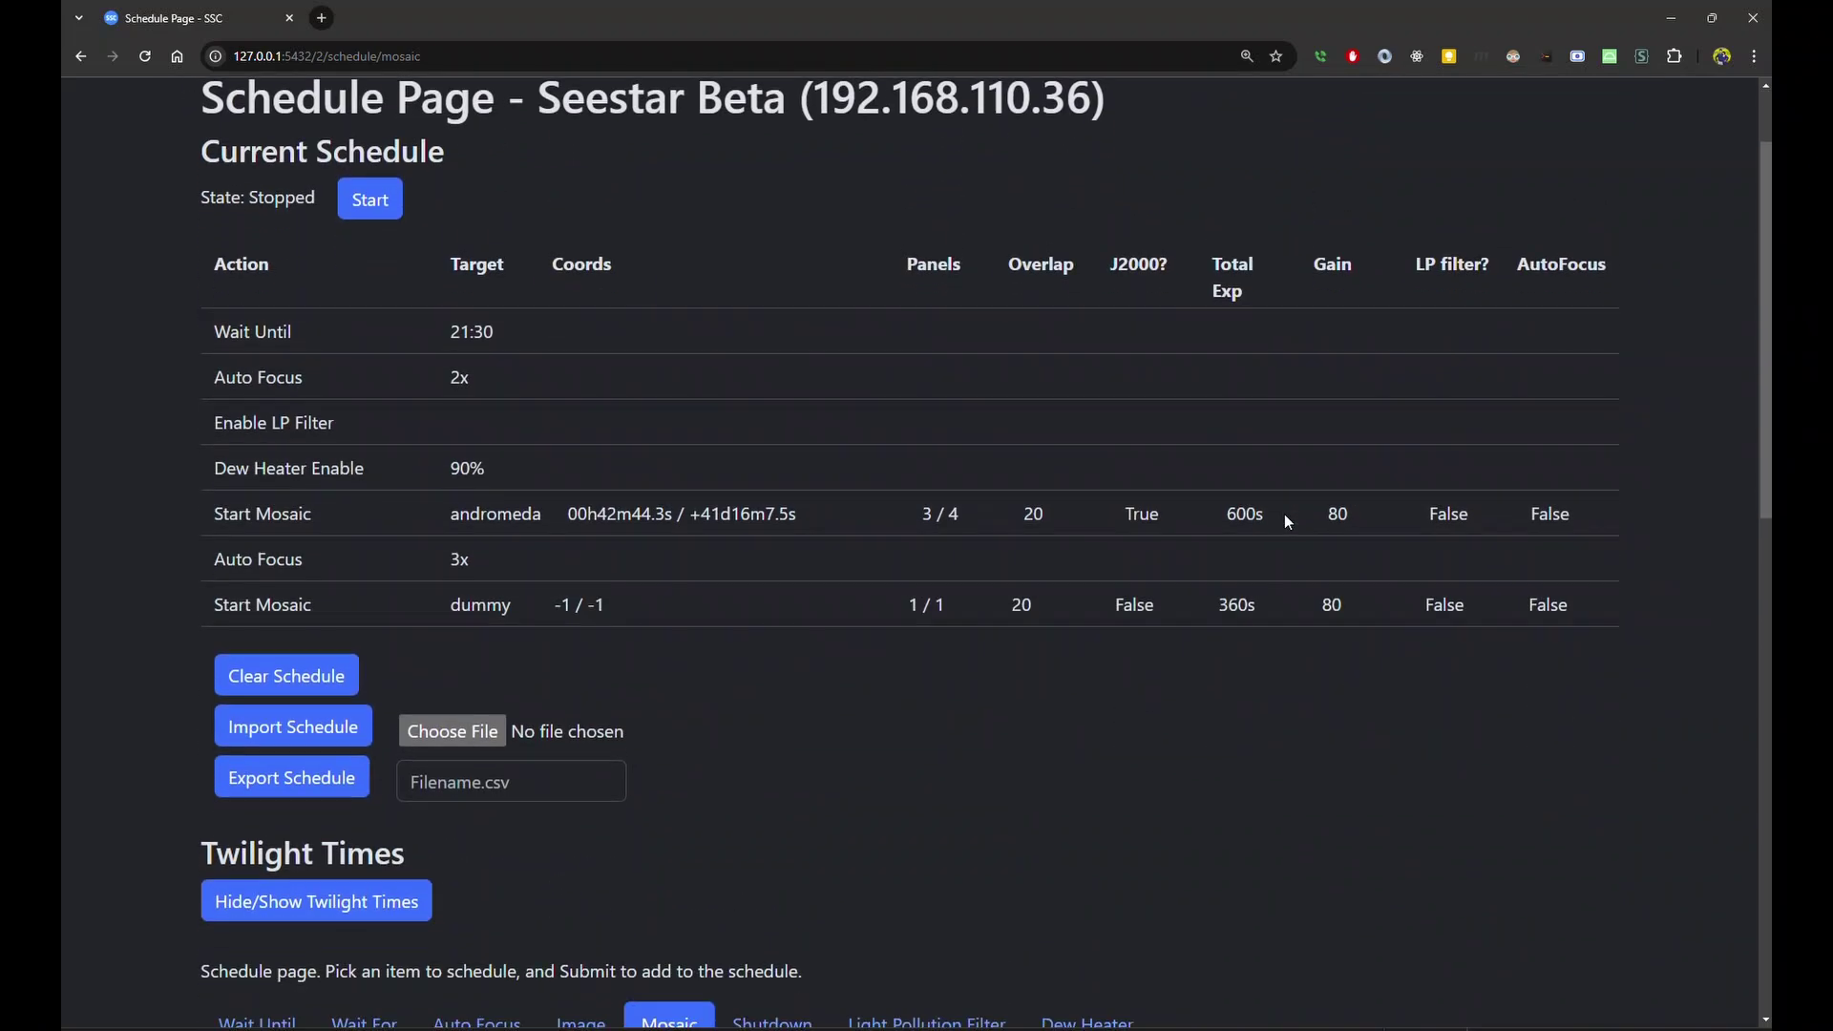
Examine the list of Seestar telescopes available for selection on the schedule page.
{"action": "scroll", "coordinate": [1285, 521], "scroll_direction": "up", "scroll_amount": 1}
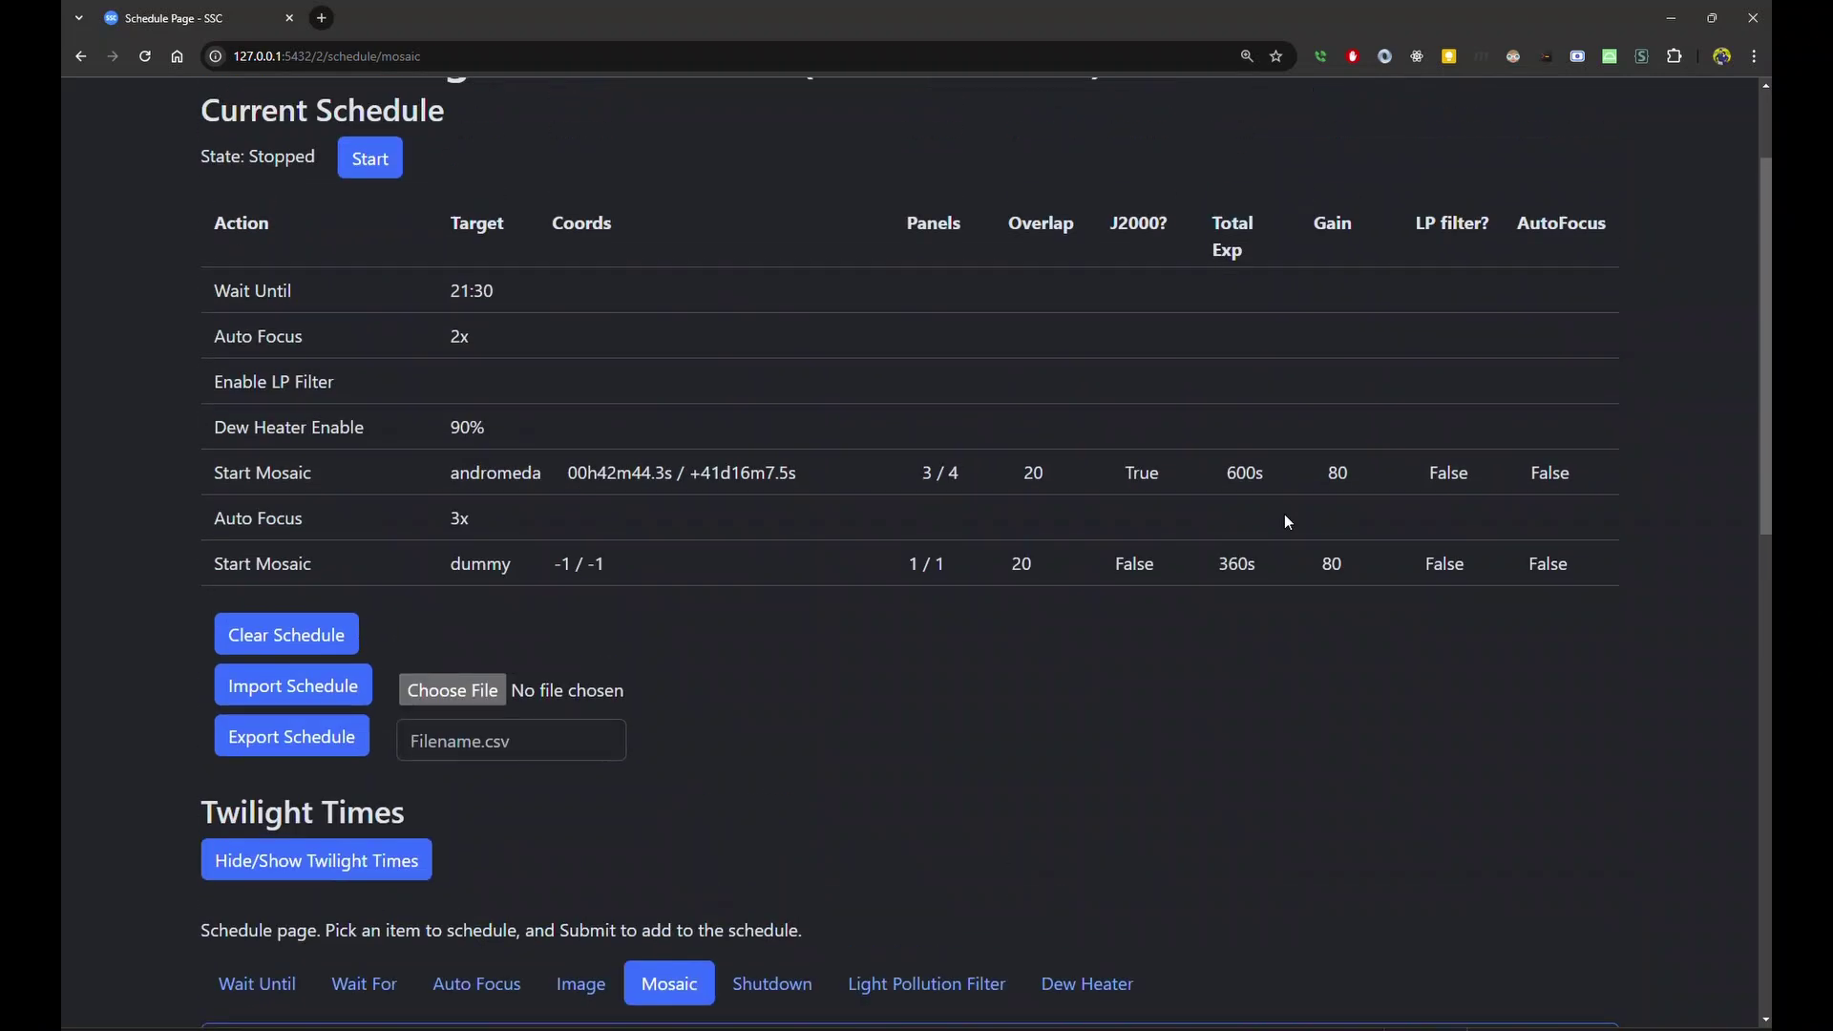
{"action": "scroll", "coordinate": [1284, 521], "scroll_direction": "up", "scroll_amount": 2}
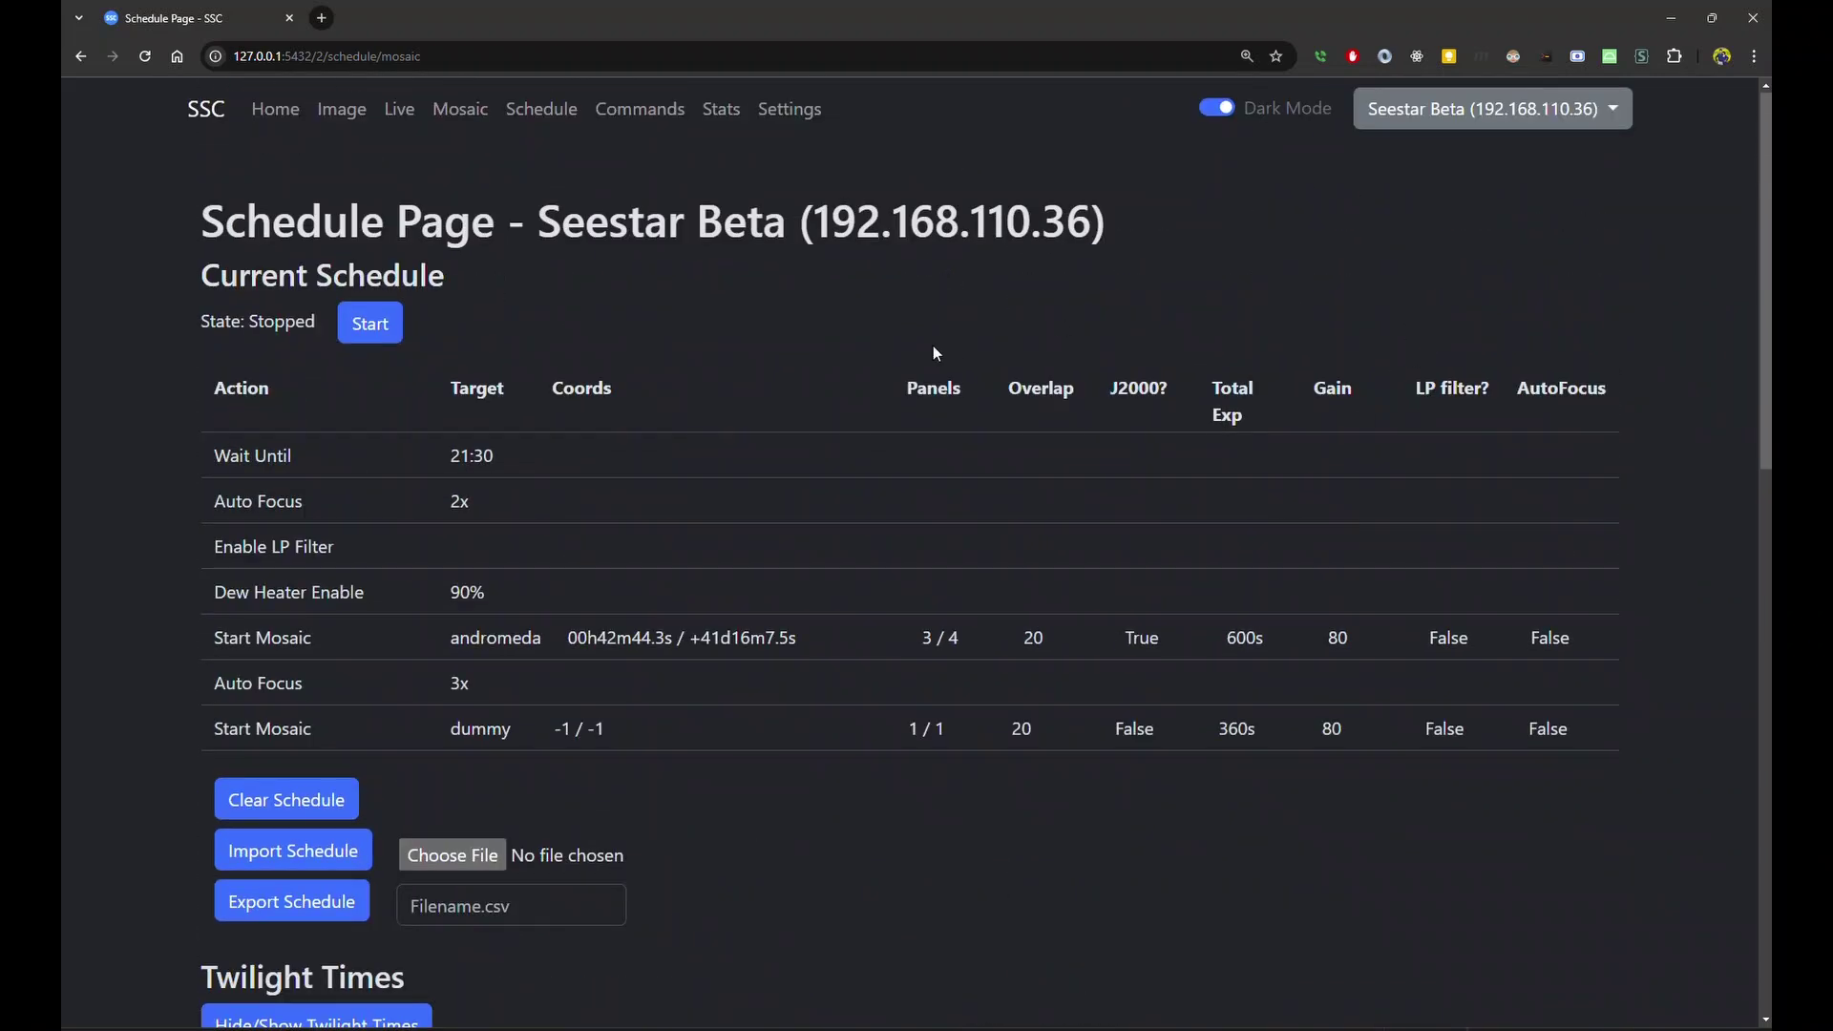
{"action": "left_click", "coordinate": [1617, 112]}
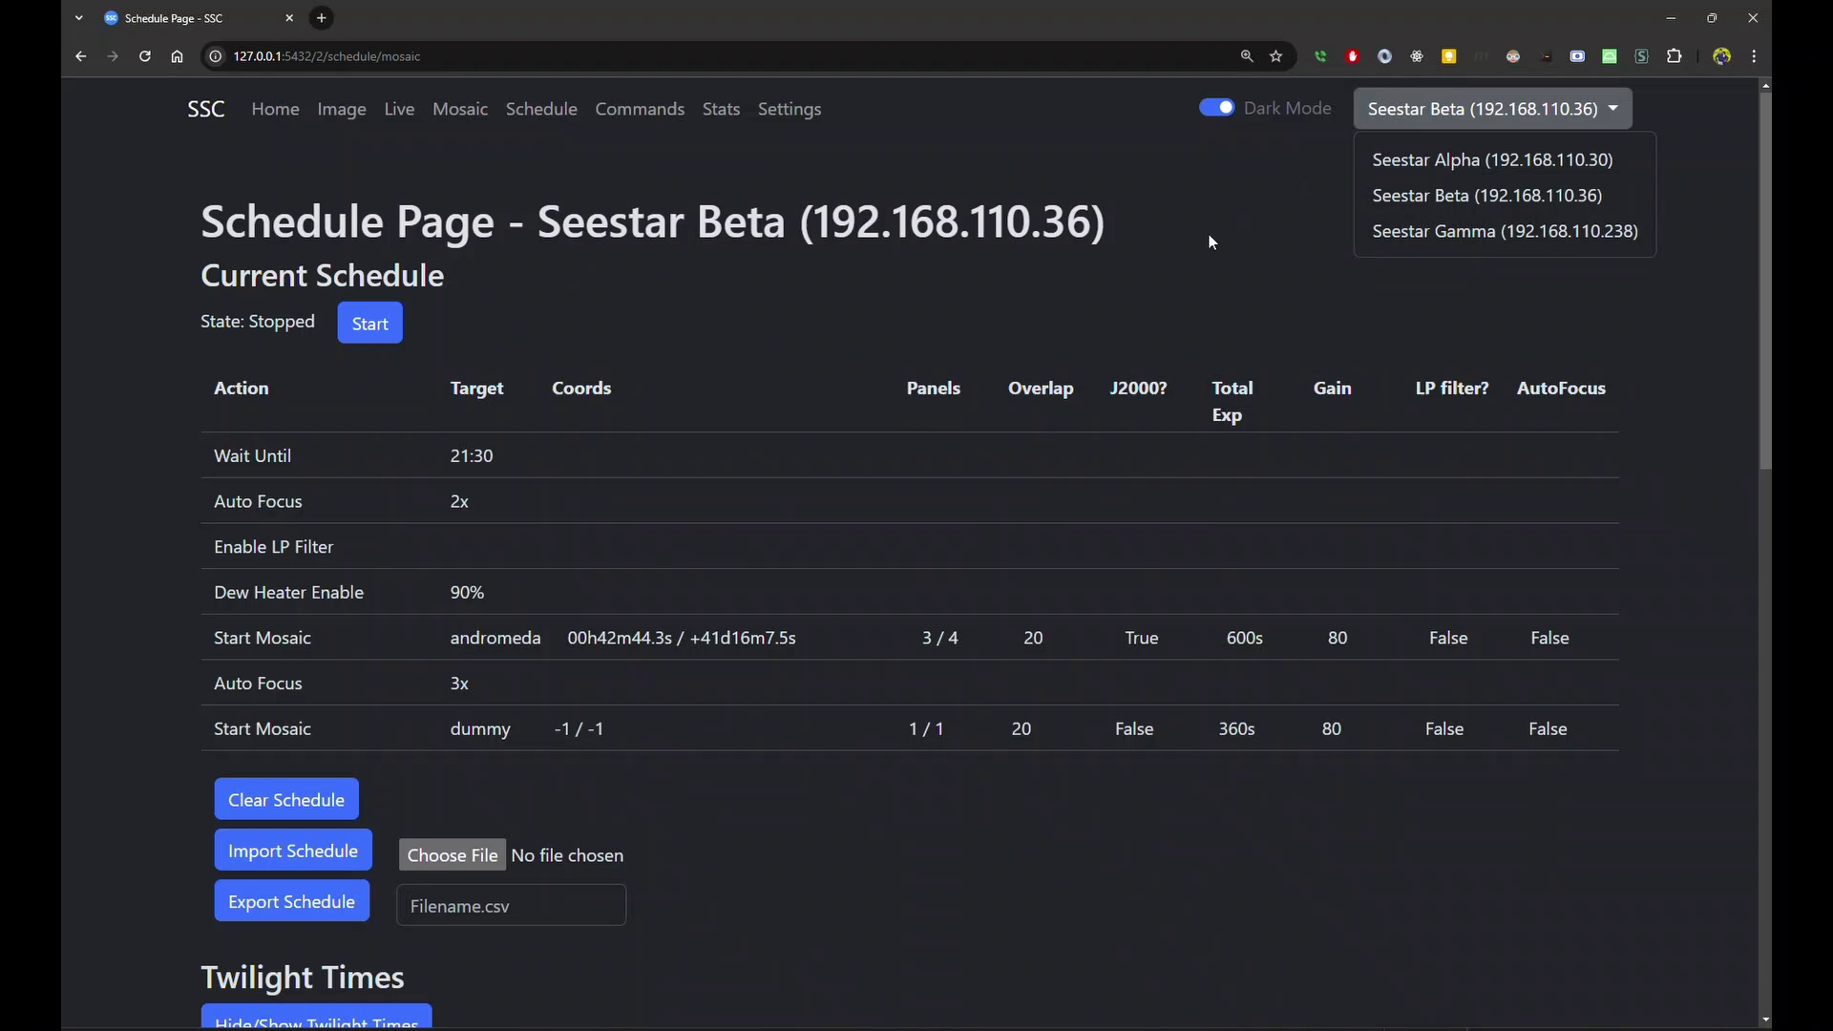
{"action": "scroll", "coordinate": [1194, 283], "scroll_direction": "down", "scroll_amount": 5}
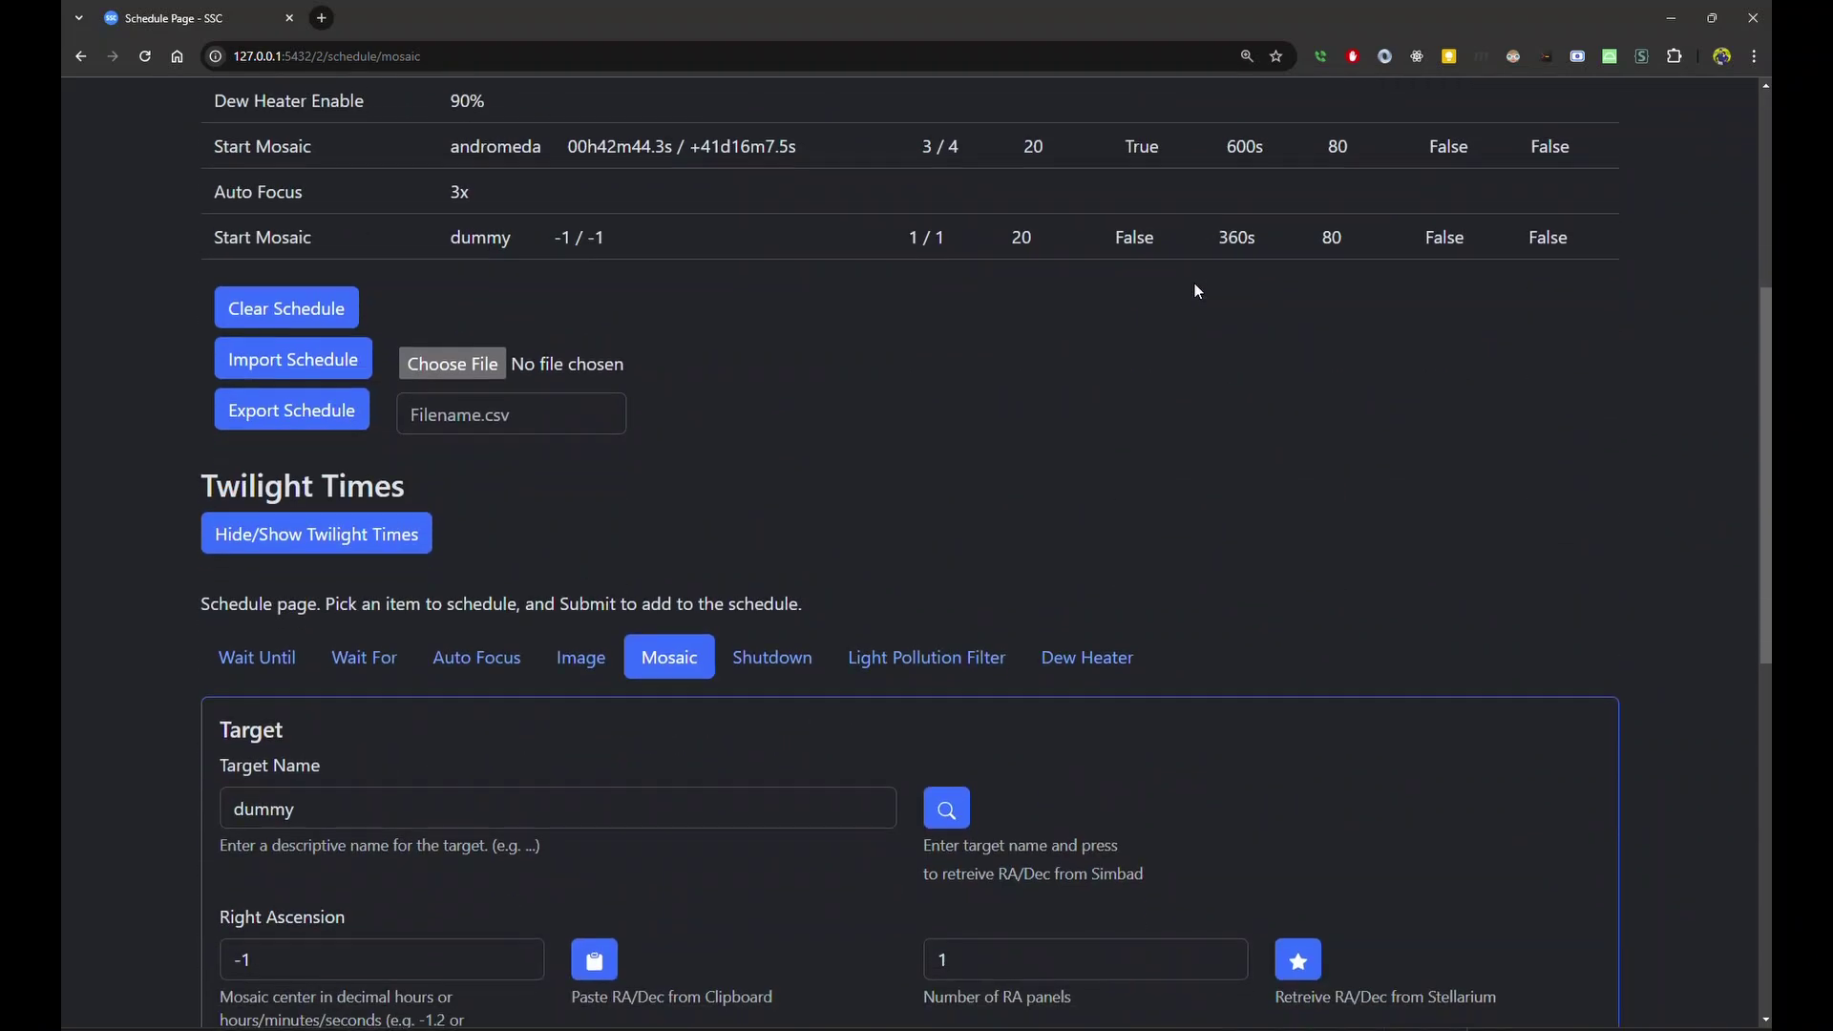
{"action": "scroll", "coordinate": [1194, 283], "scroll_direction": "up", "scroll_amount": 5}
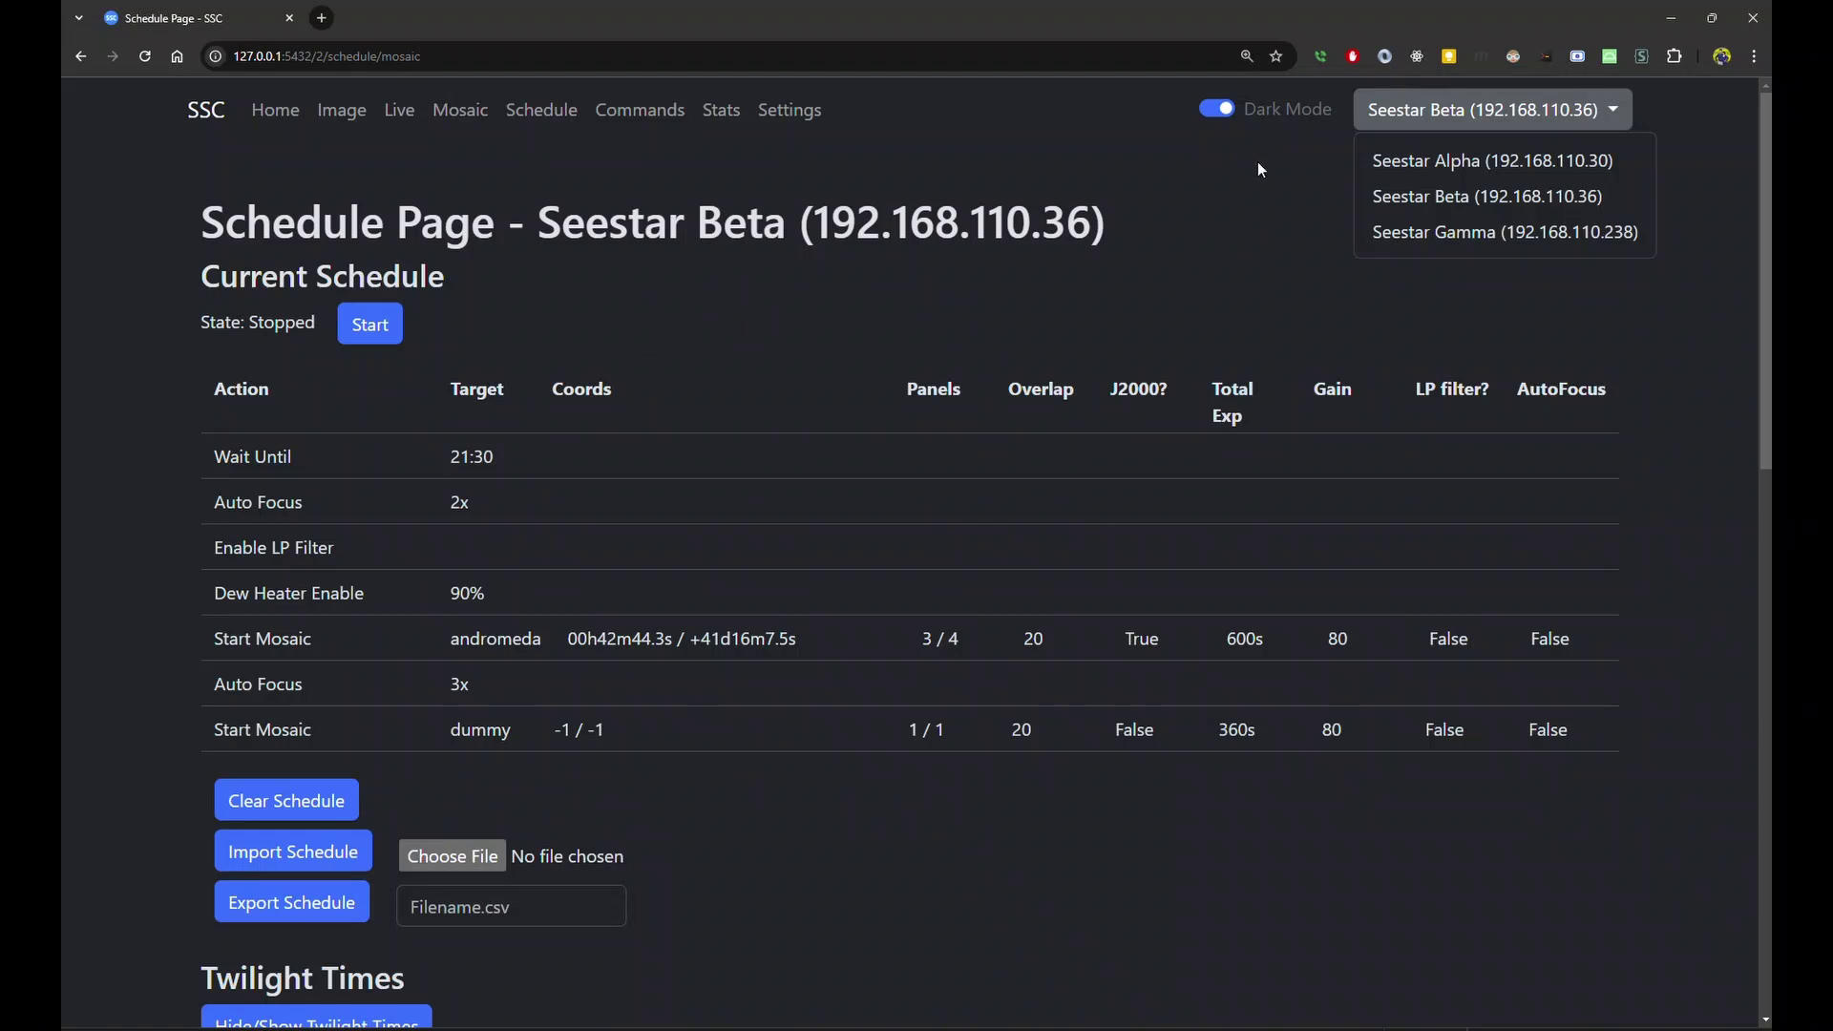
{"action": "left_click", "coordinate": [1613, 117]}
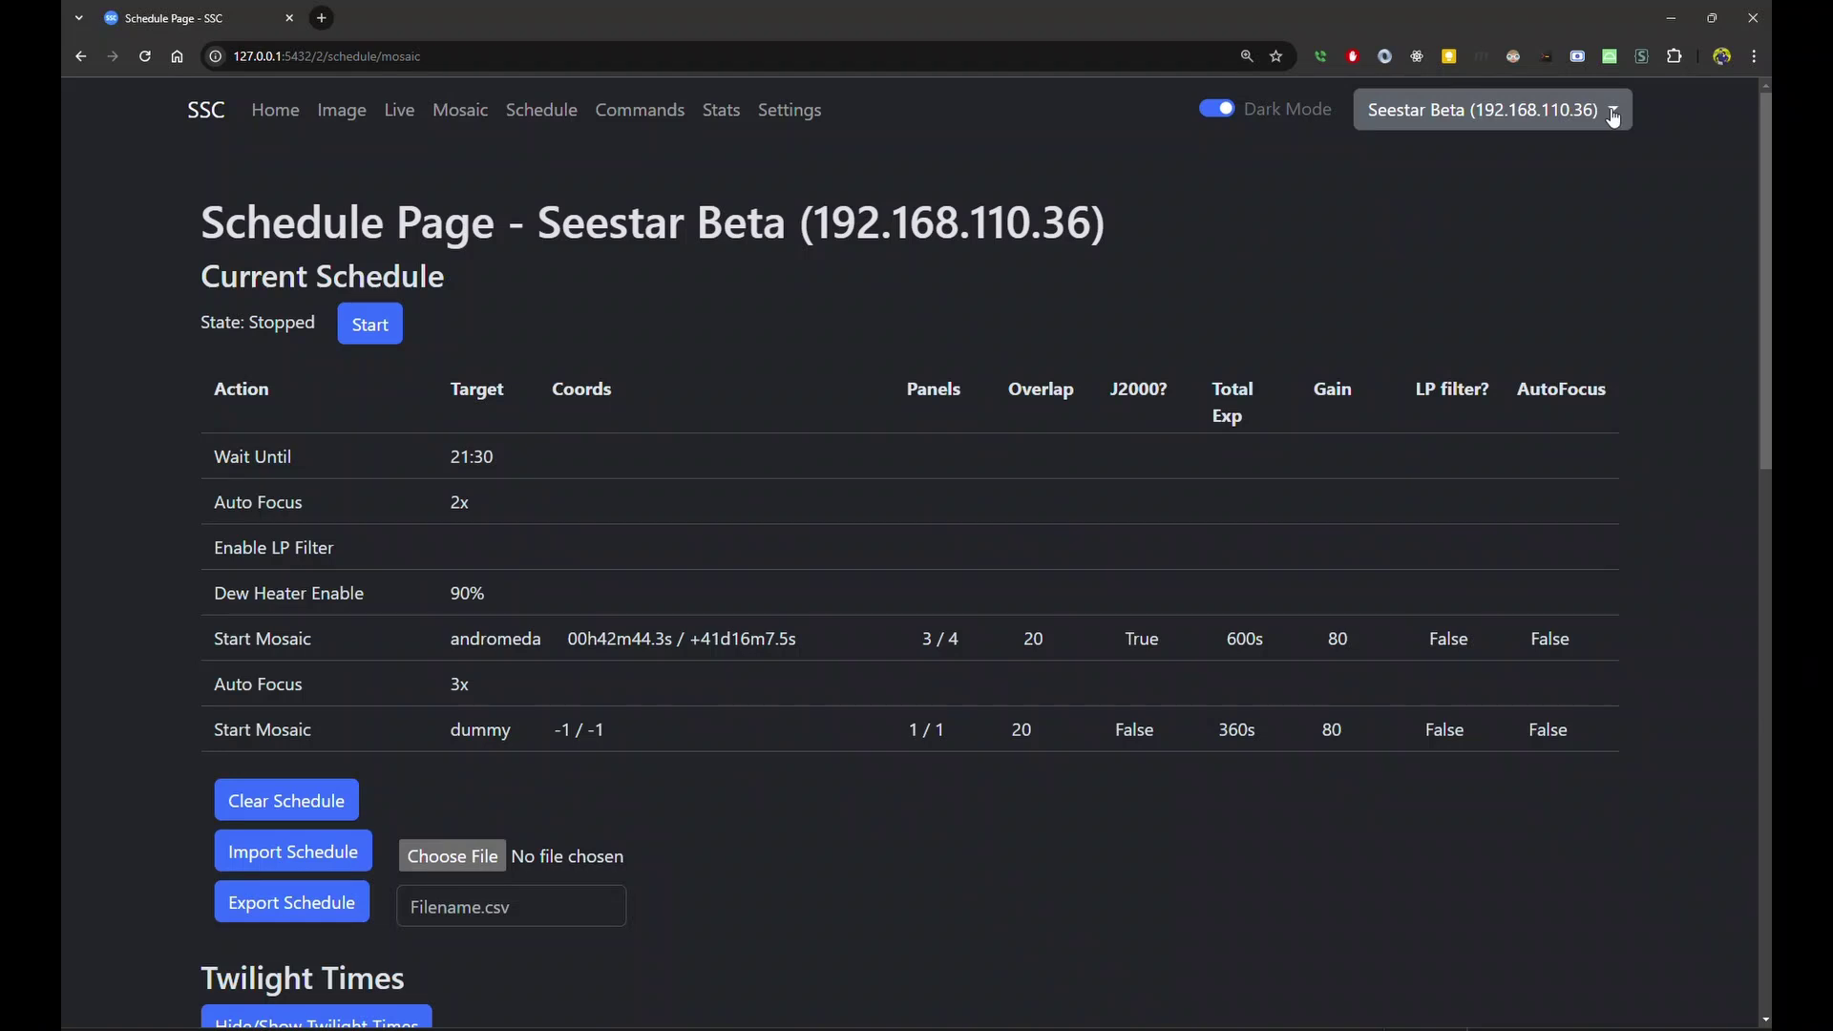
{"action": "left_click", "coordinate": [1612, 117]}
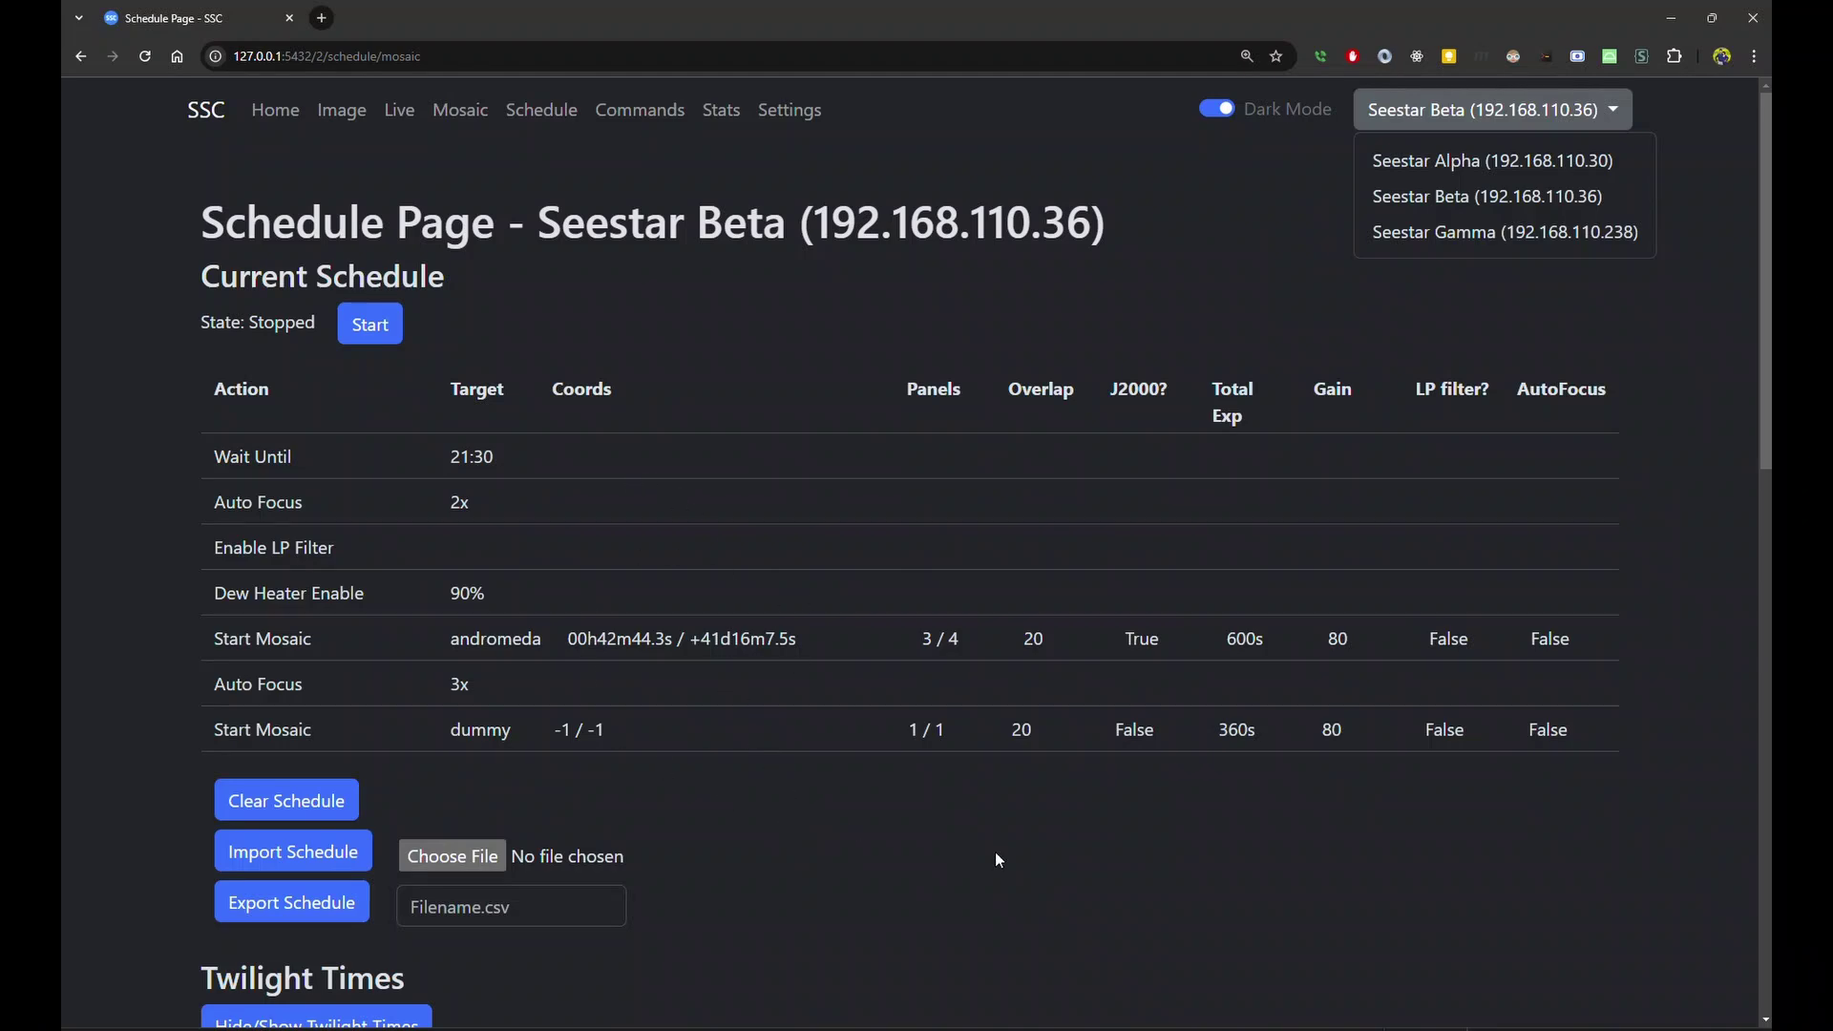
{"action": "scroll", "coordinate": [903, 788], "scroll_direction": "down", "scroll_amount": 6}
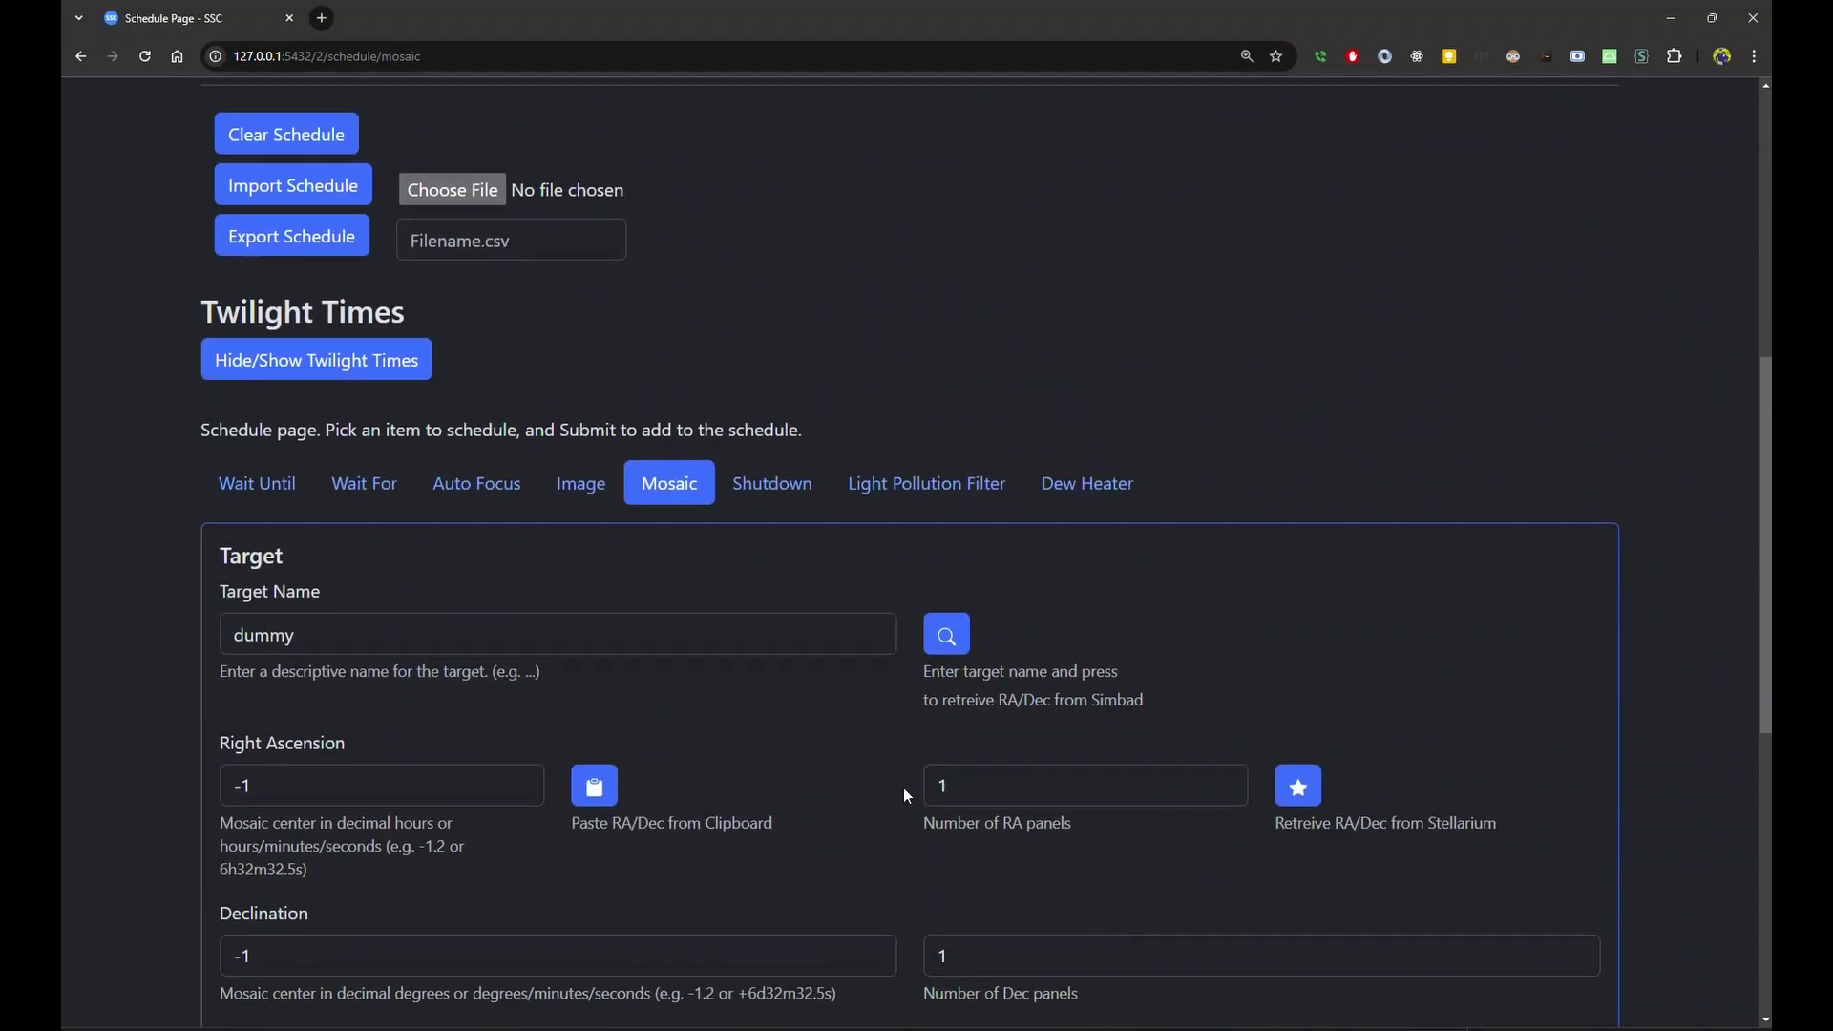
{"action": "scroll", "coordinate": [903, 788], "scroll_direction": "down", "scroll_amount": 6}
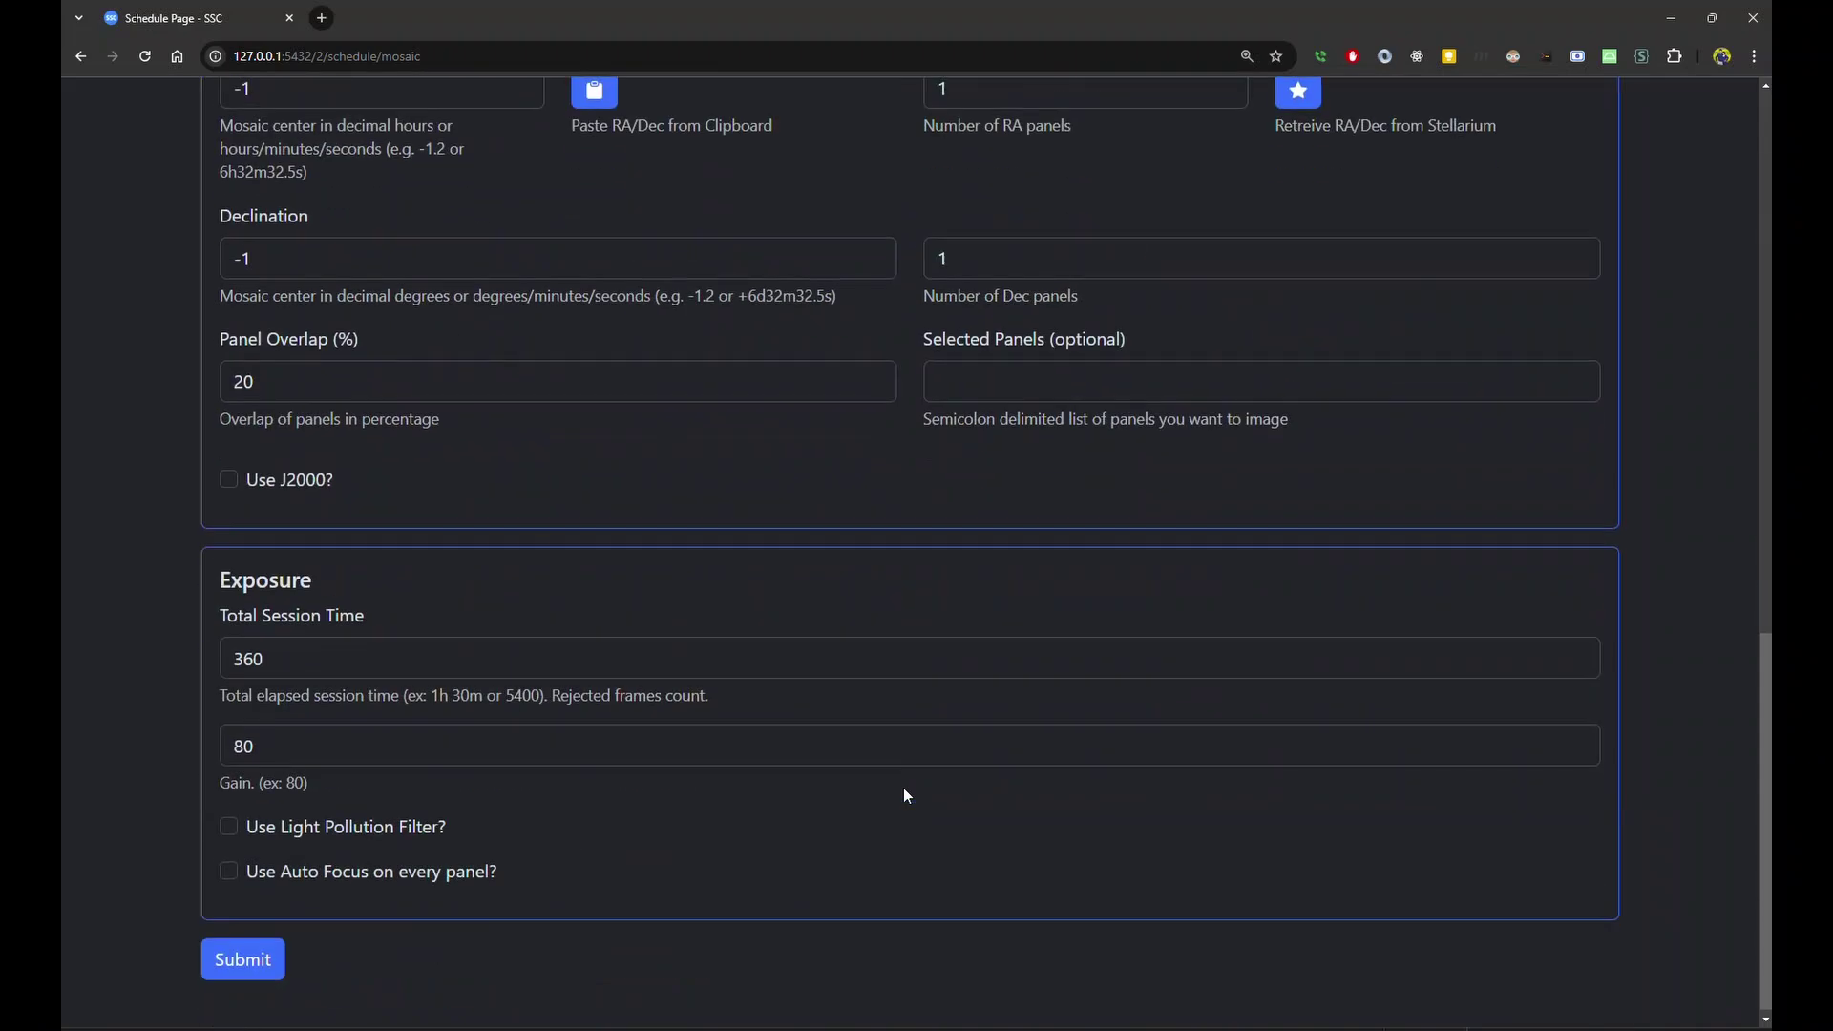
{"action": "scroll", "coordinate": [904, 792], "scroll_direction": "up", "scroll_amount": 7}
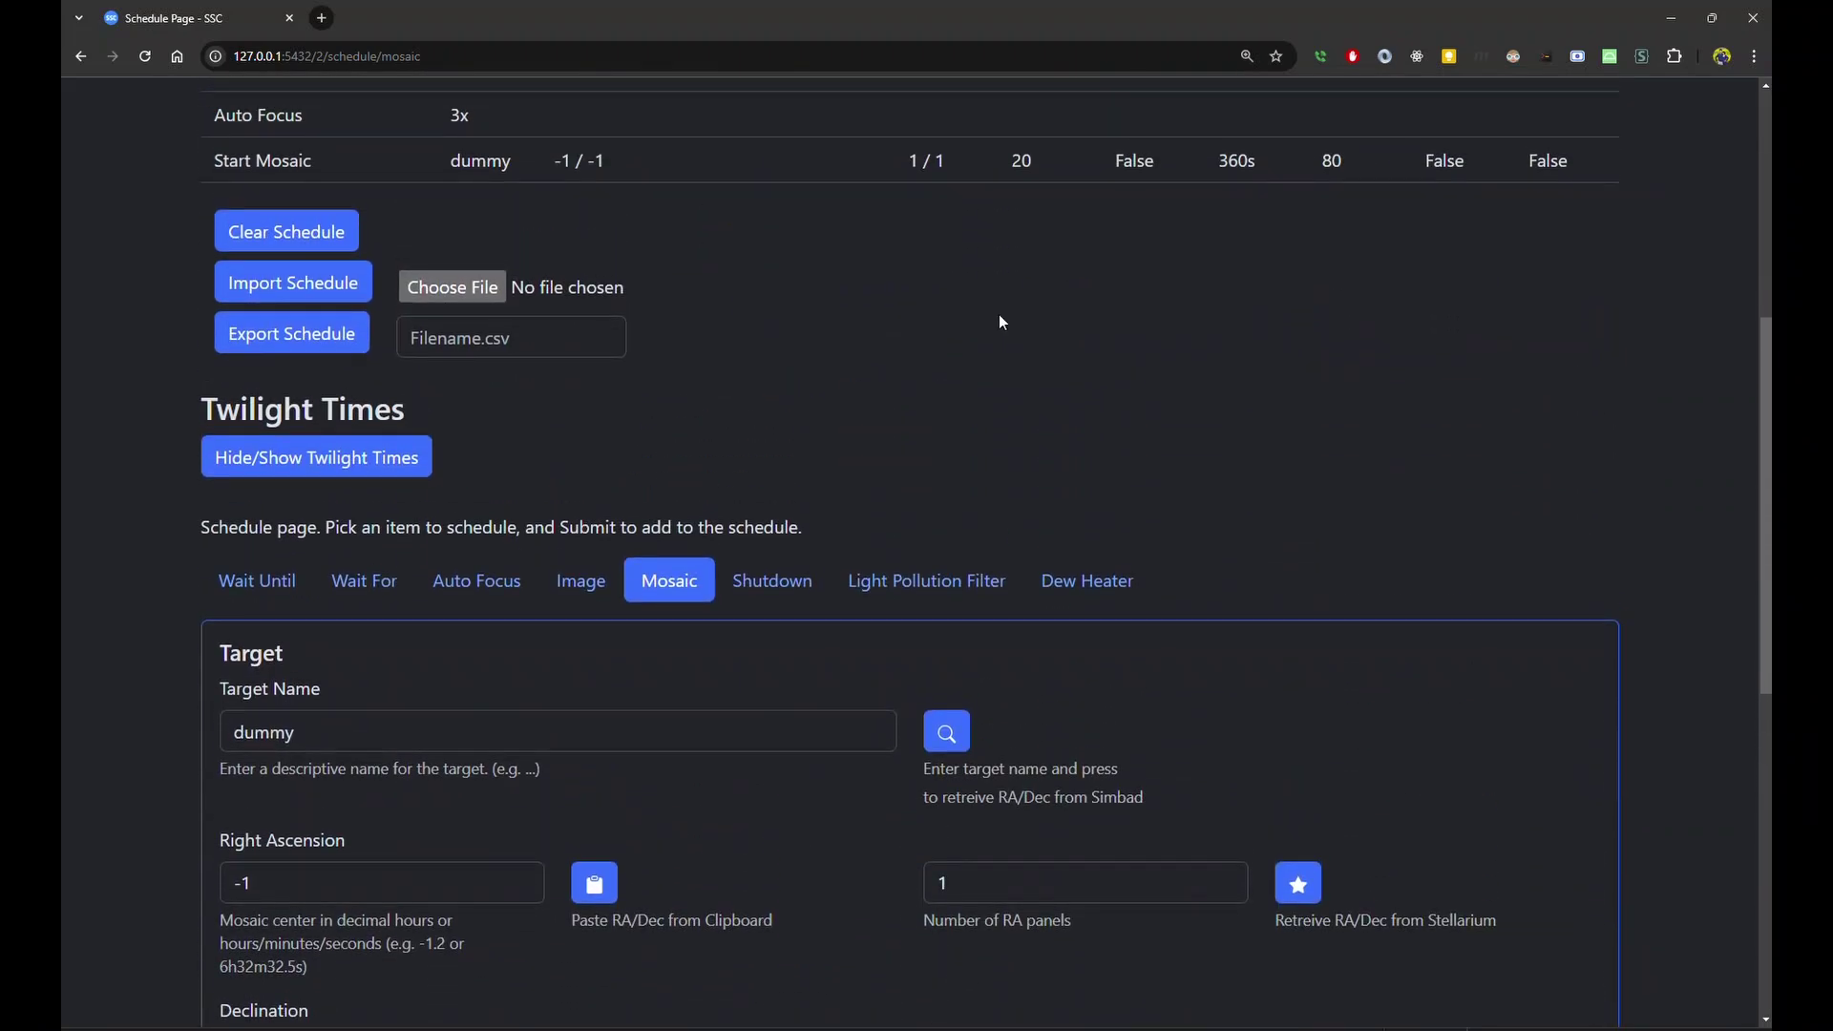